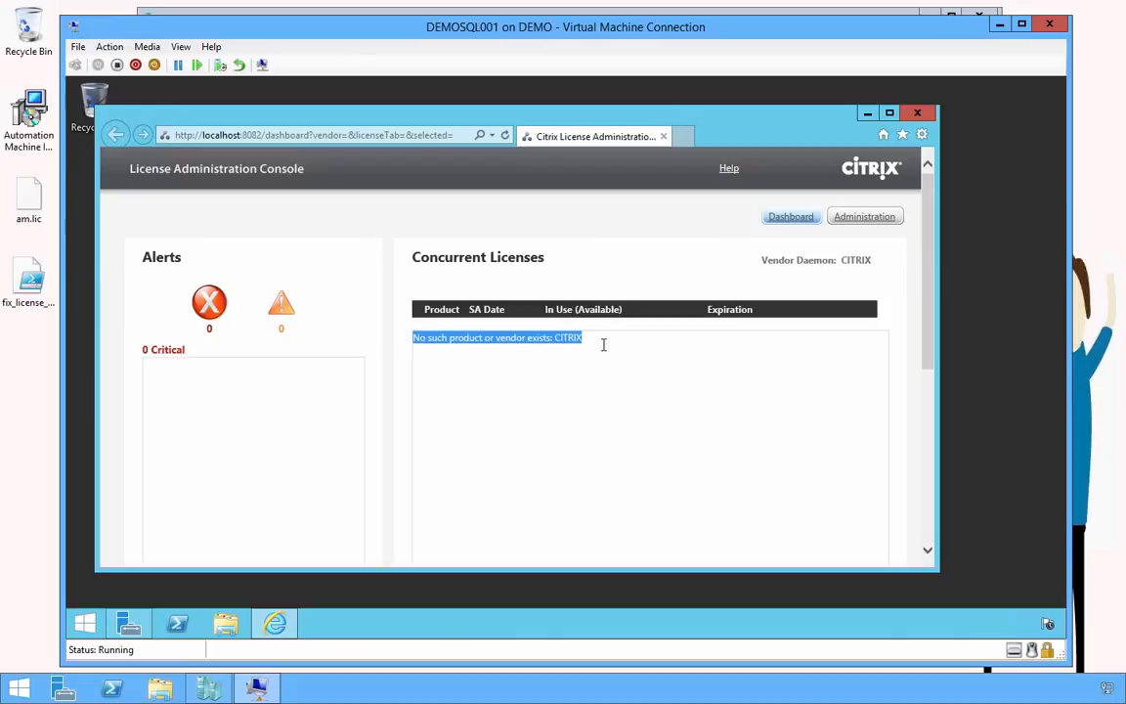
# Leave the license dashboard and go to the license server Administration pages
pyautogui.click(836, 219)
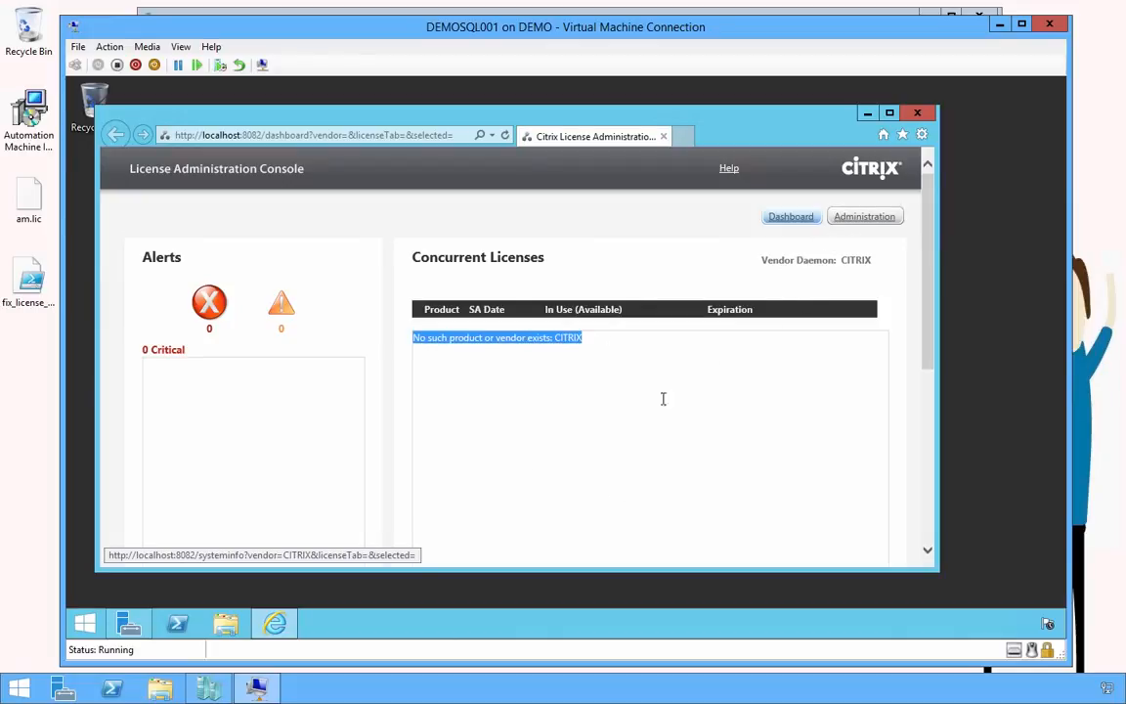
# Log on with the domain administrator account and open the Vendor Daemon Configuration page
pyautogui.click(481, 302)
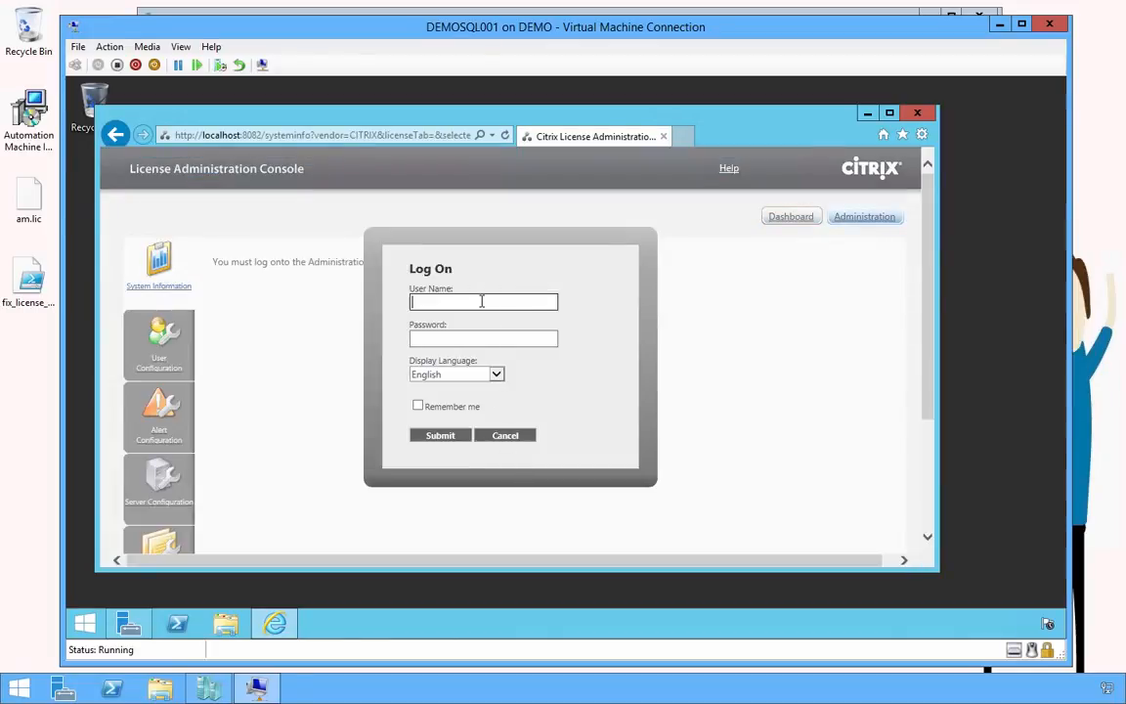
pyautogui.write('loginam\\ad')
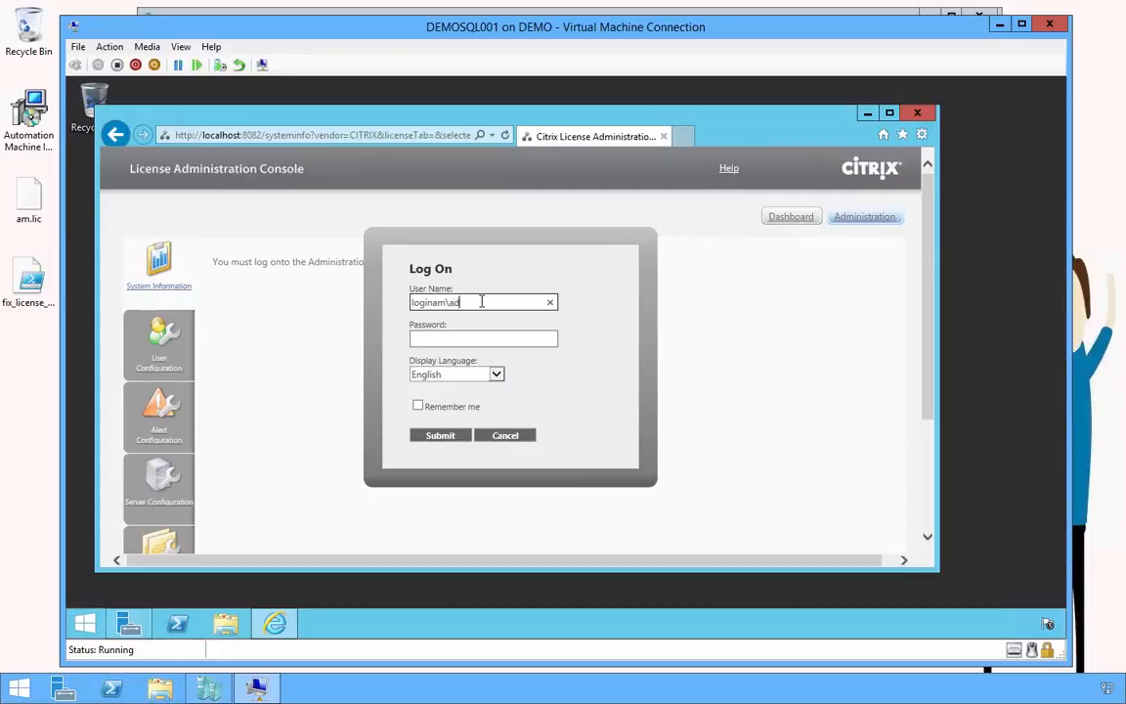
pyautogui.write('ministrator')
pyautogui.press('Tab')
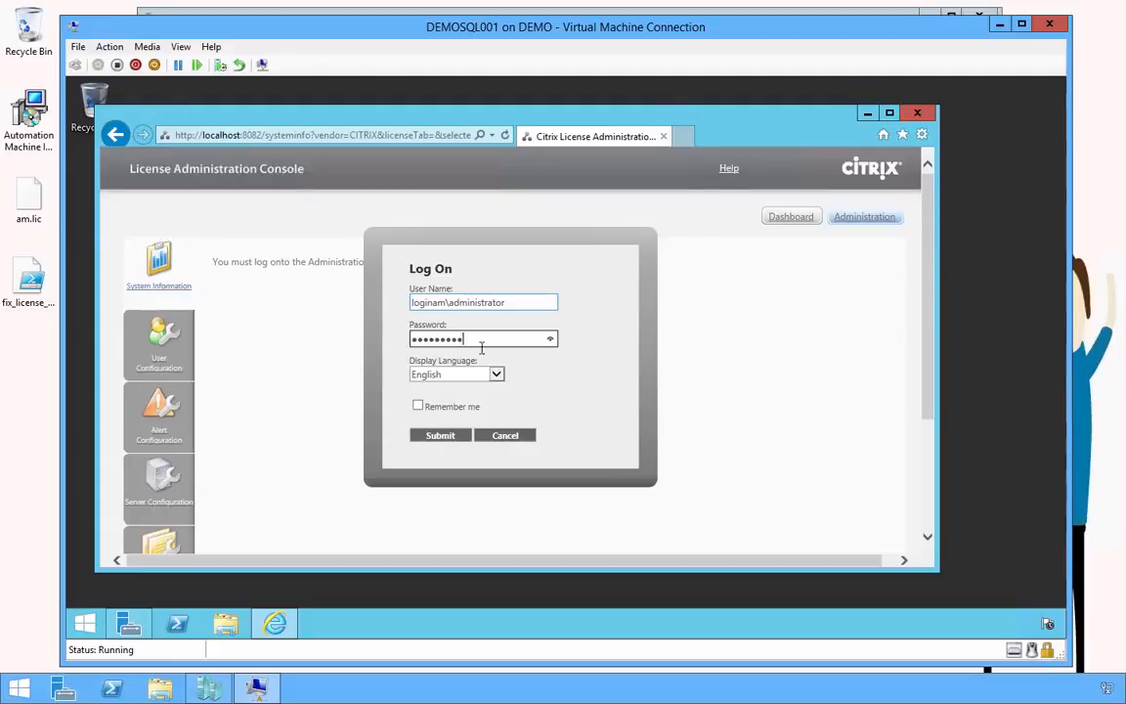
pyautogui.click(435, 440)
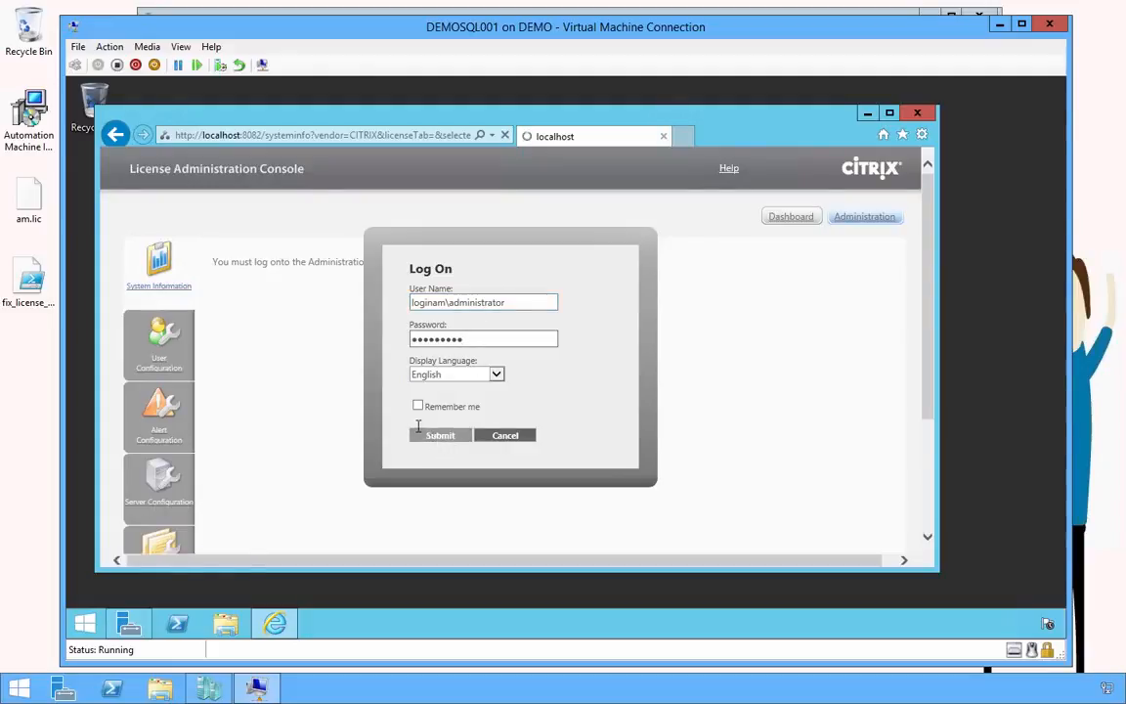
pyautogui.scroll(-5, 371, 387)
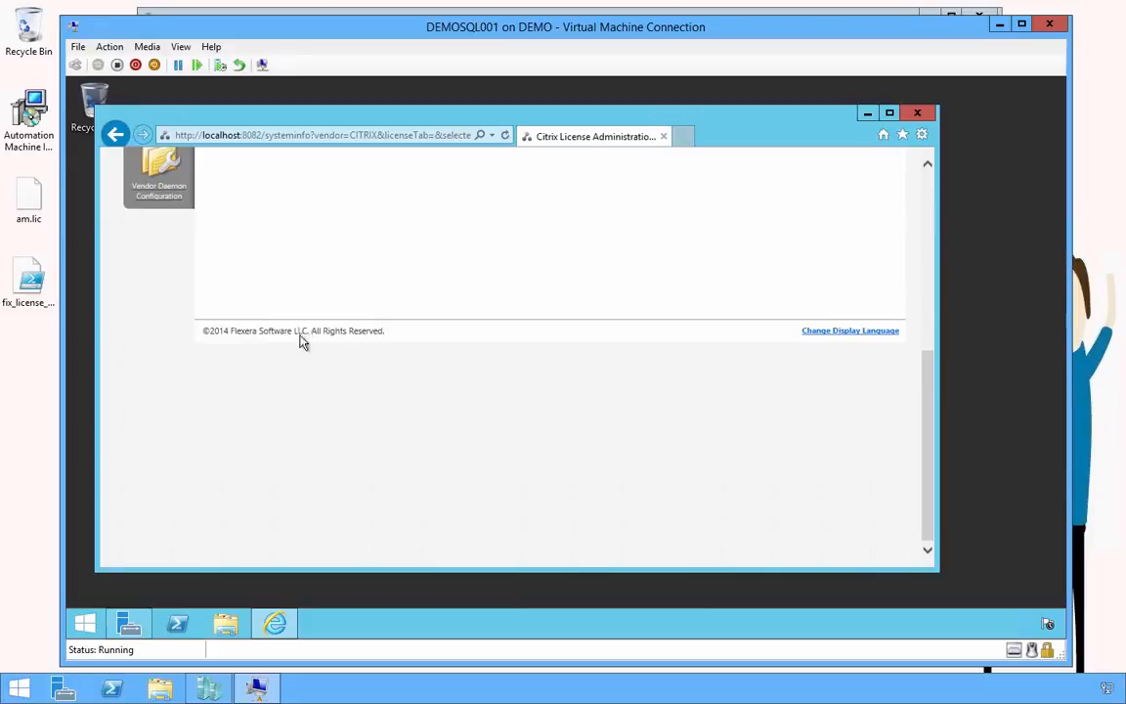
pyautogui.scroll(1, 196, 284)
pyautogui.click(161, 233)
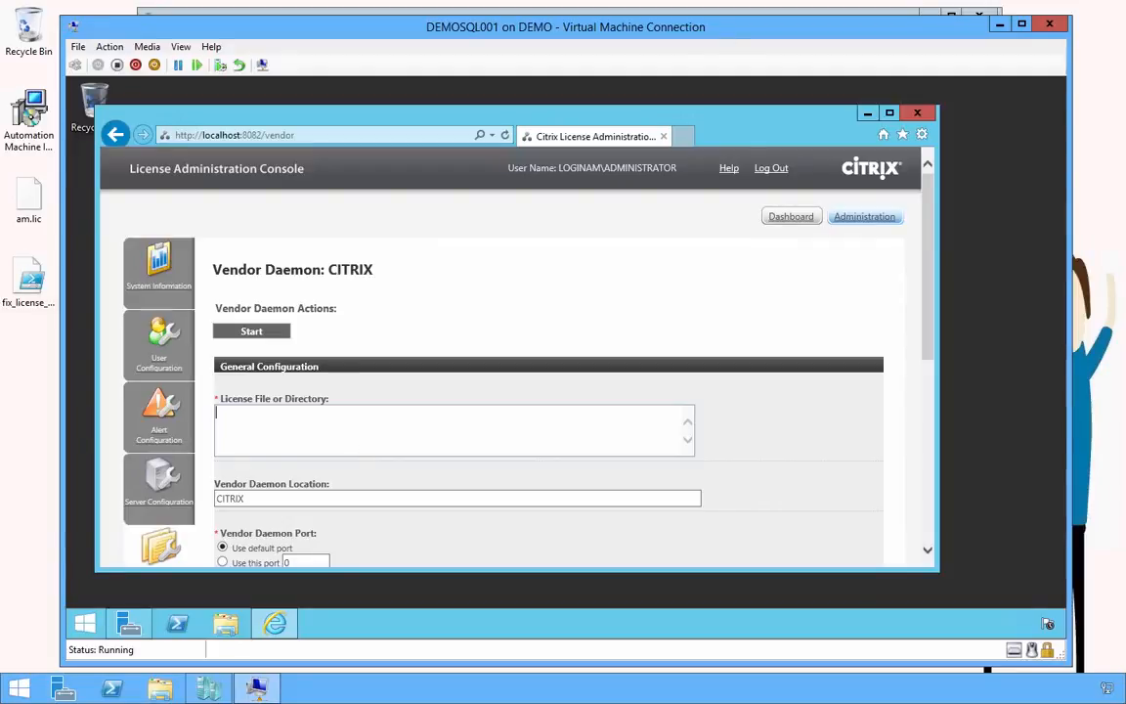
# Minimize the DEMOSQL001 window and open a console connection to the DEMODC virtual machine
pyautogui.click(997, 25)
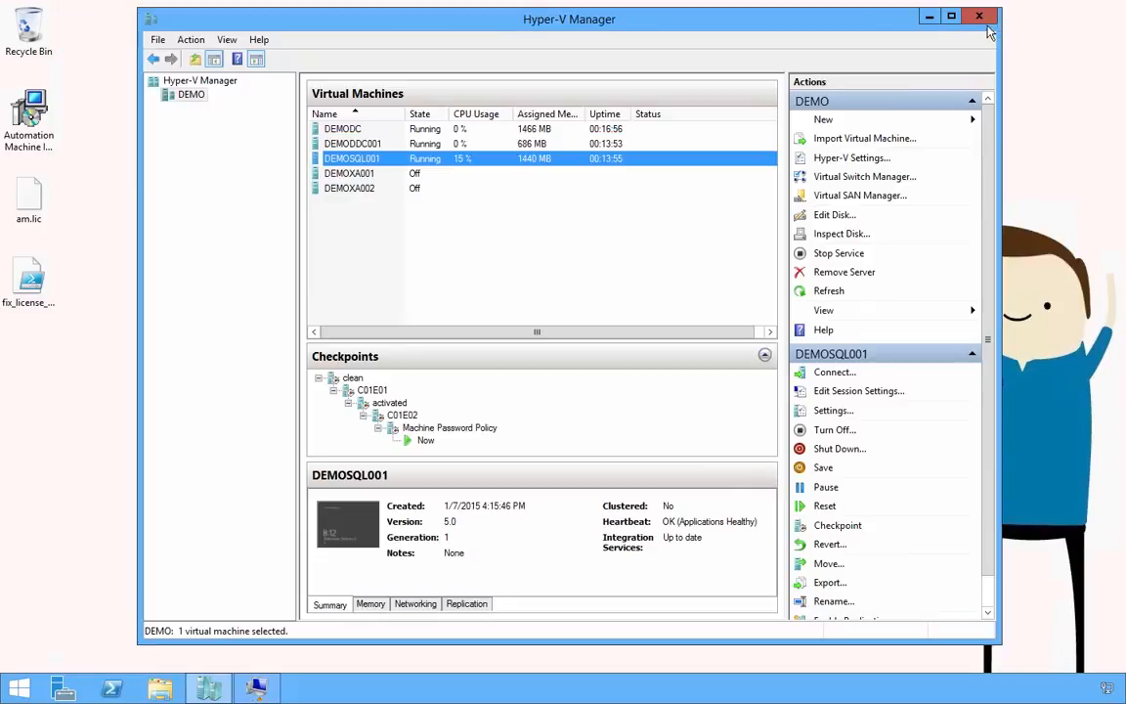
pyautogui.click(345, 129)
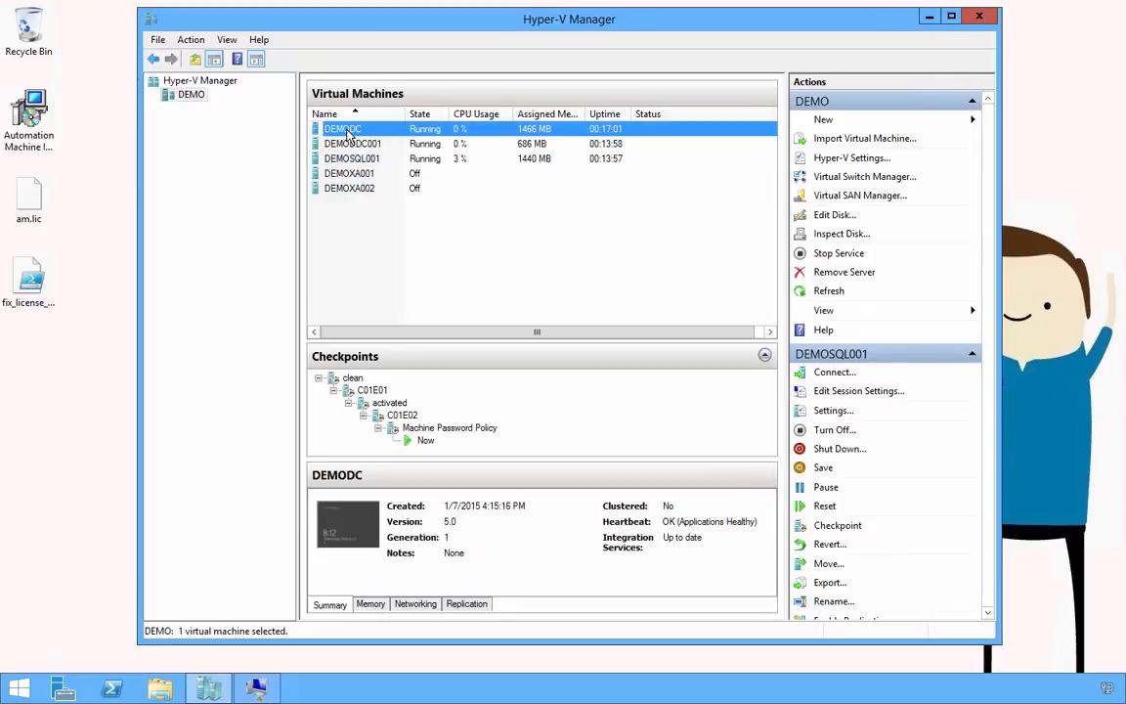
pyautogui.doubleClick(347, 131)
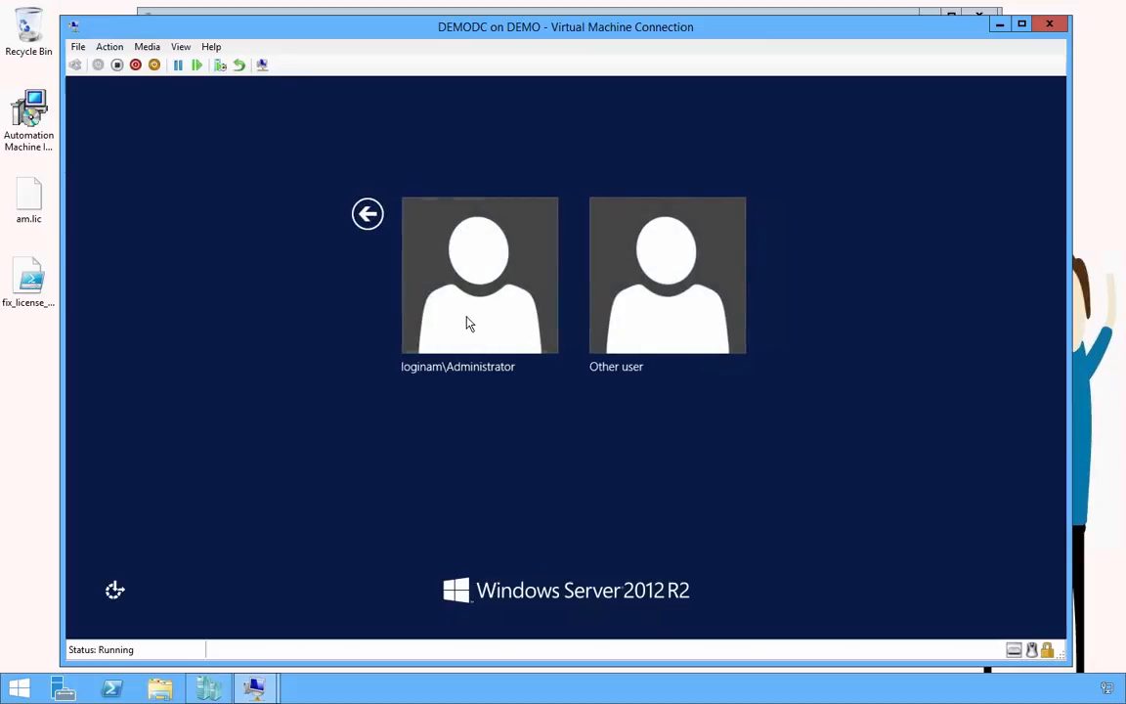
# Sign in to DEMODC as administrator, launch the Tutorial Environment console, and select the fix_license script
pyautogui.click(467, 321)
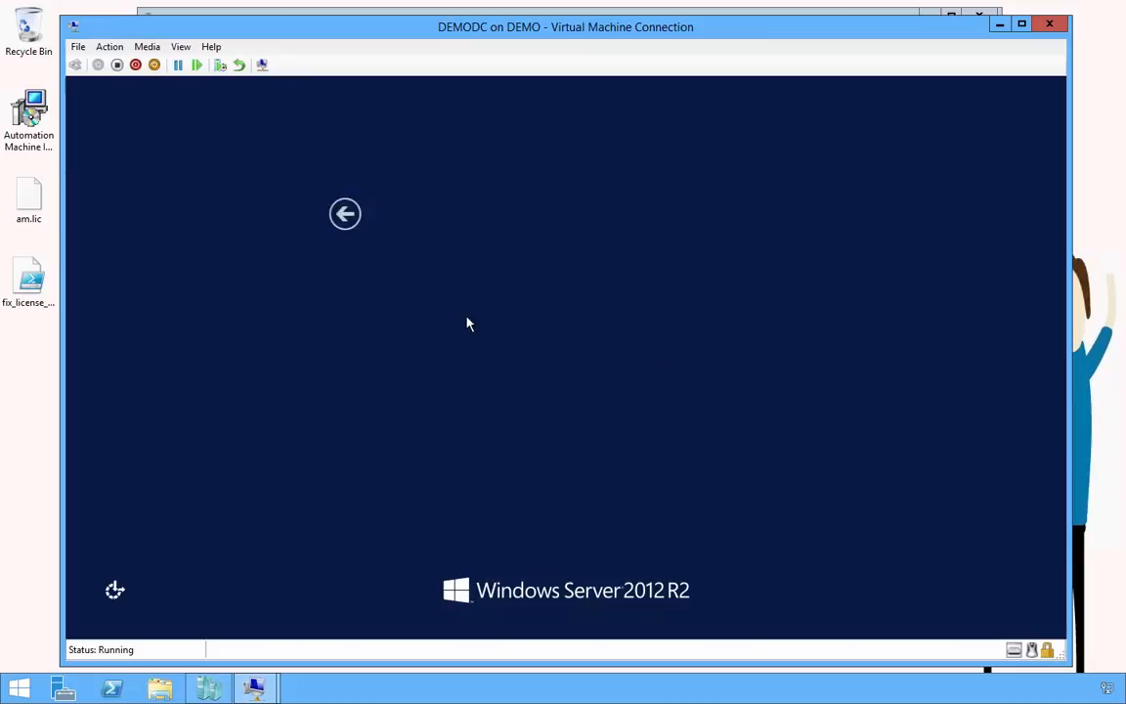
pyautogui.write('P')
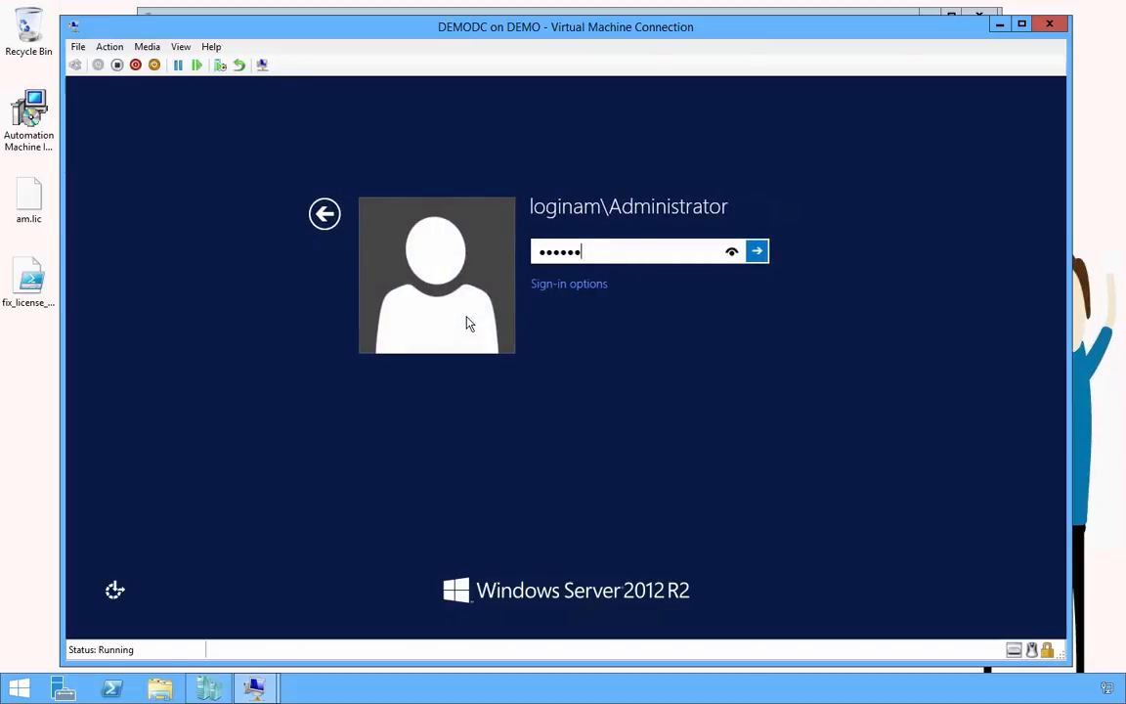
pyautogui.press('Return')
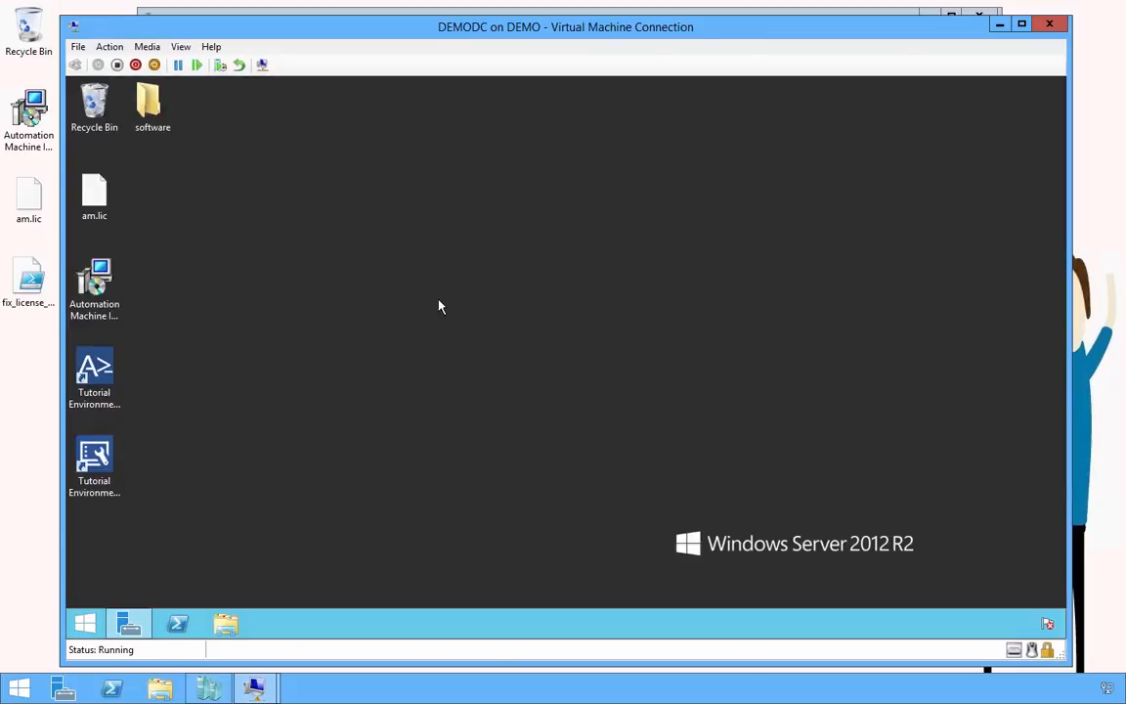
pyautogui.doubleClick(97, 456)
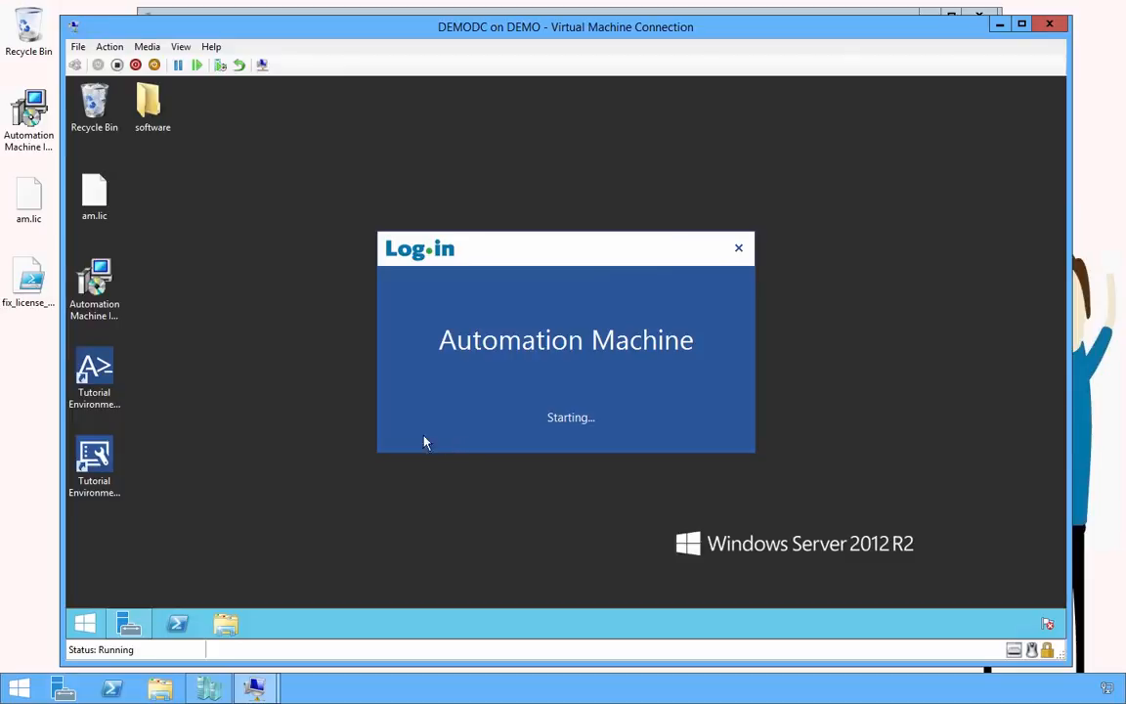
pyautogui.click(35, 281)
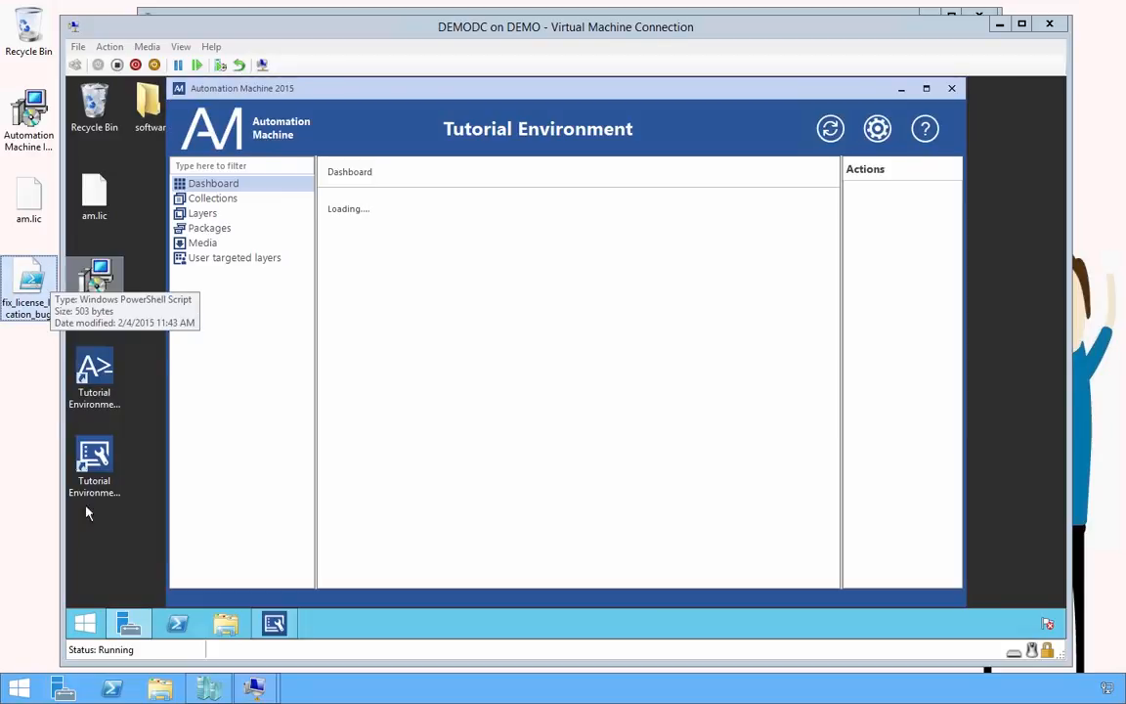
# Paste the fix_license_location_bug script onto the VM desktop and open the XenDesktop 7.6 - License Server package's System Configuration
pyautogui.click(98, 567)
pyautogui.hotkey('ctrl', 'v')
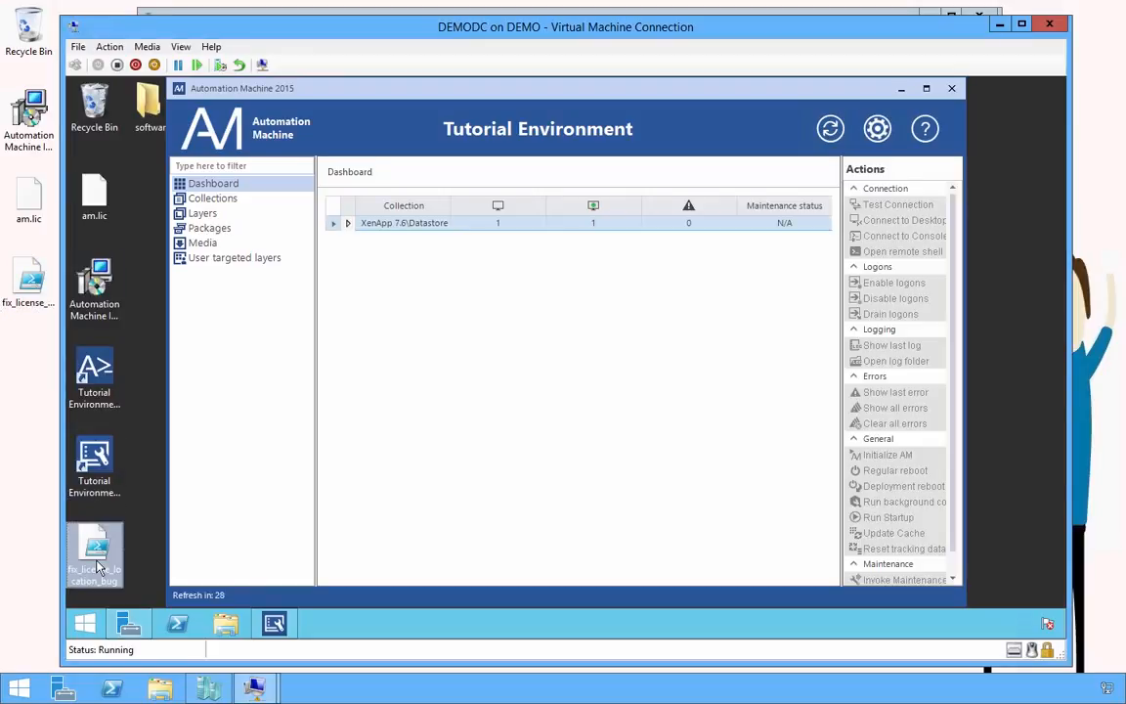
pyautogui.click(203, 230)
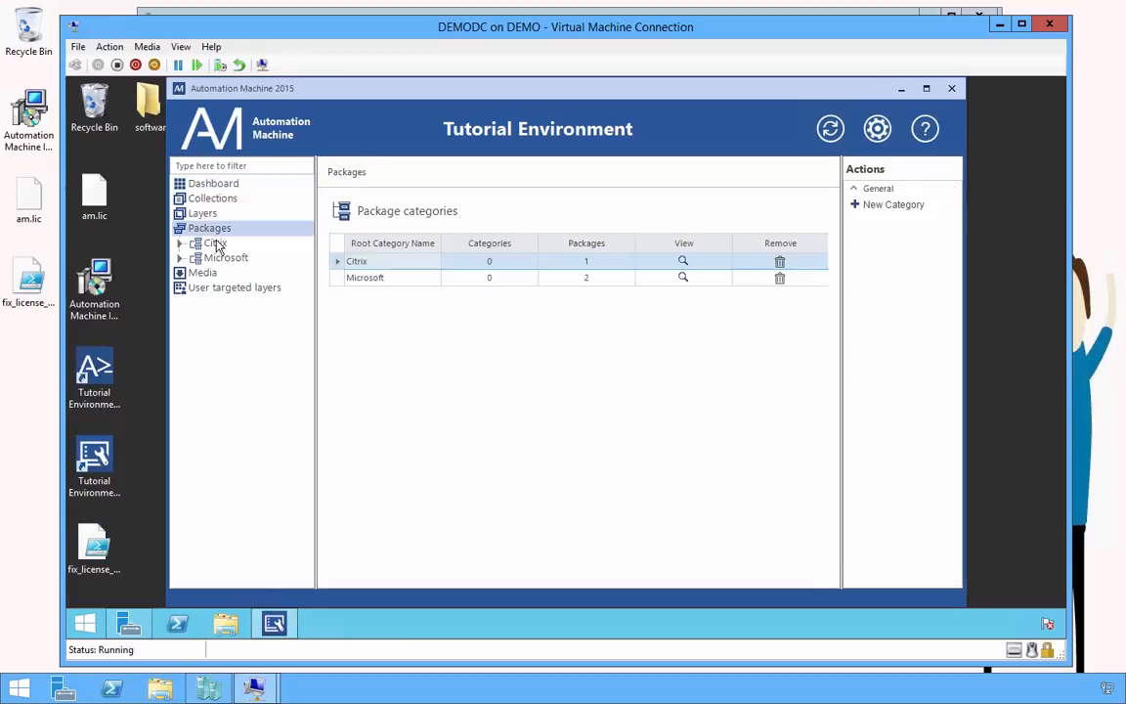
pyautogui.click(217, 244)
pyautogui.click(252, 260)
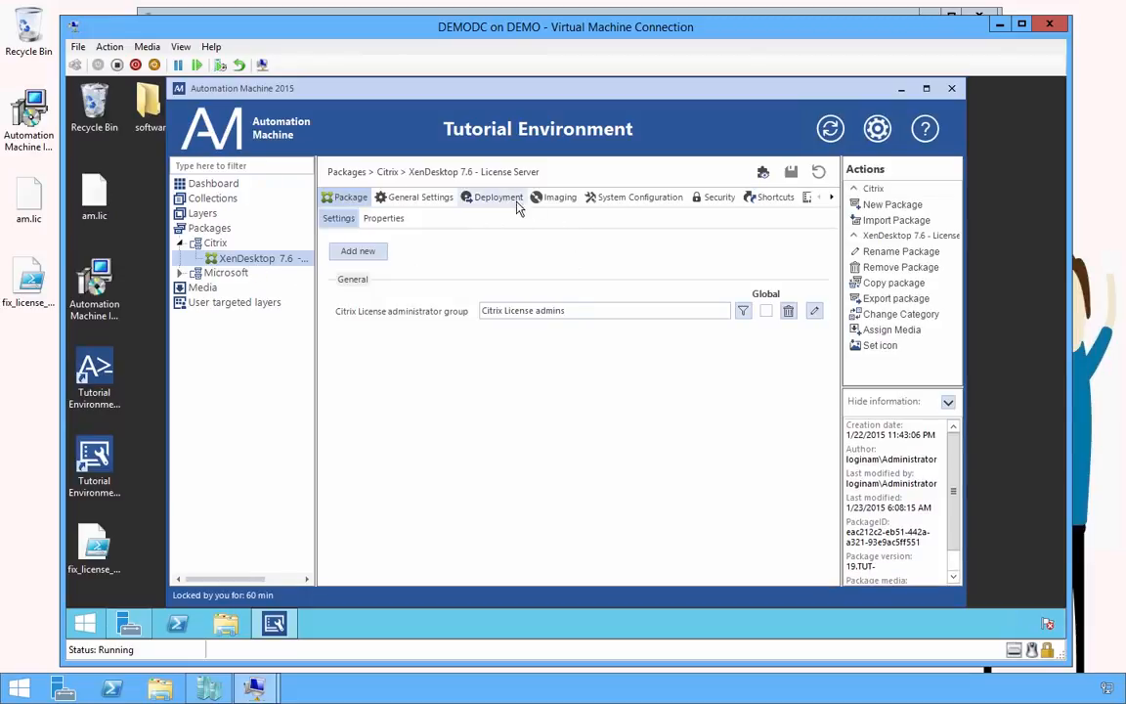
pyautogui.click(626, 198)
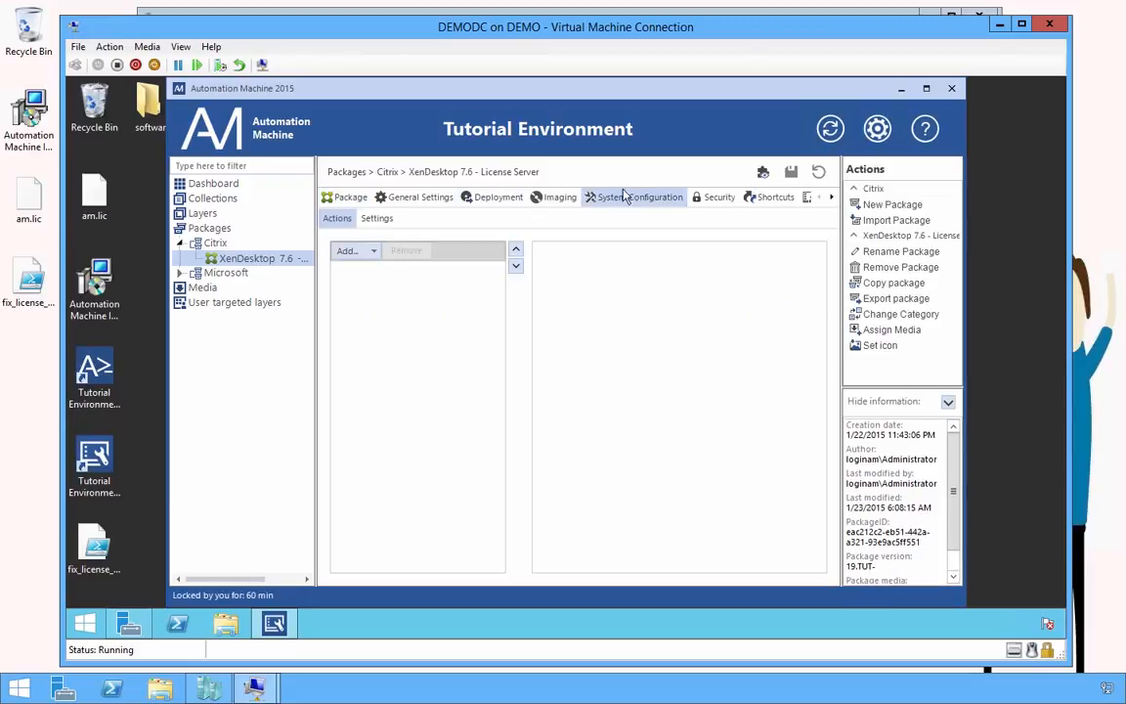
# Add a new action set and rename it 'Fix configuration bug'
pyautogui.click(377, 254)
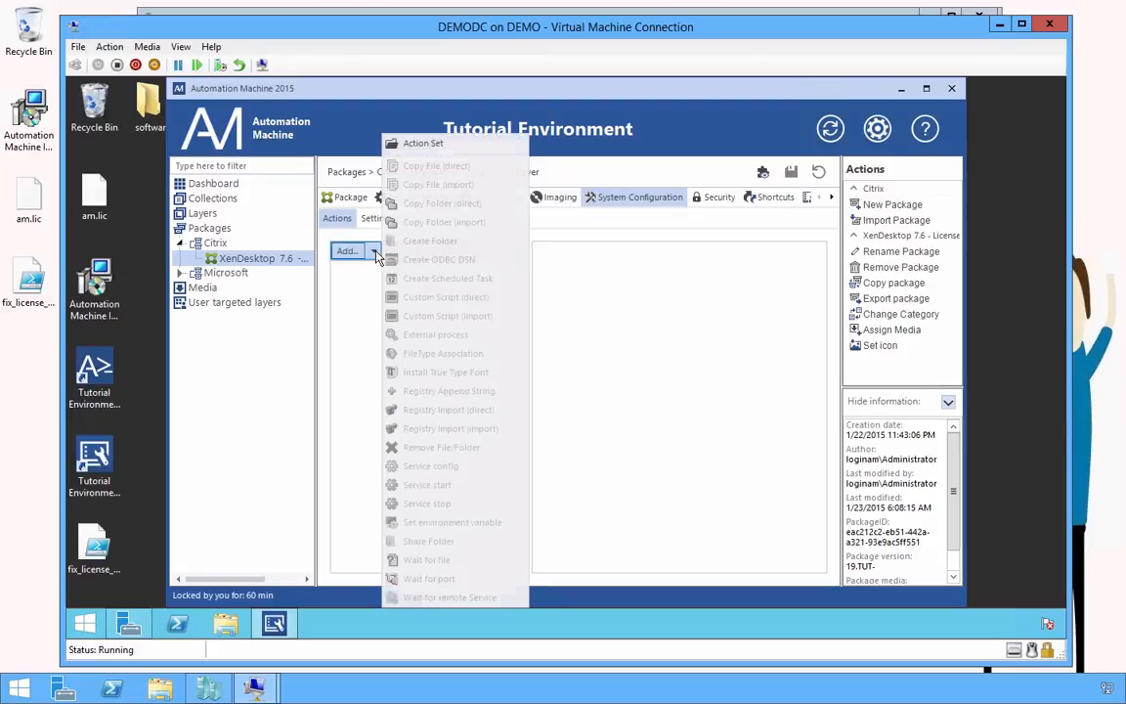
pyautogui.click(406, 139)
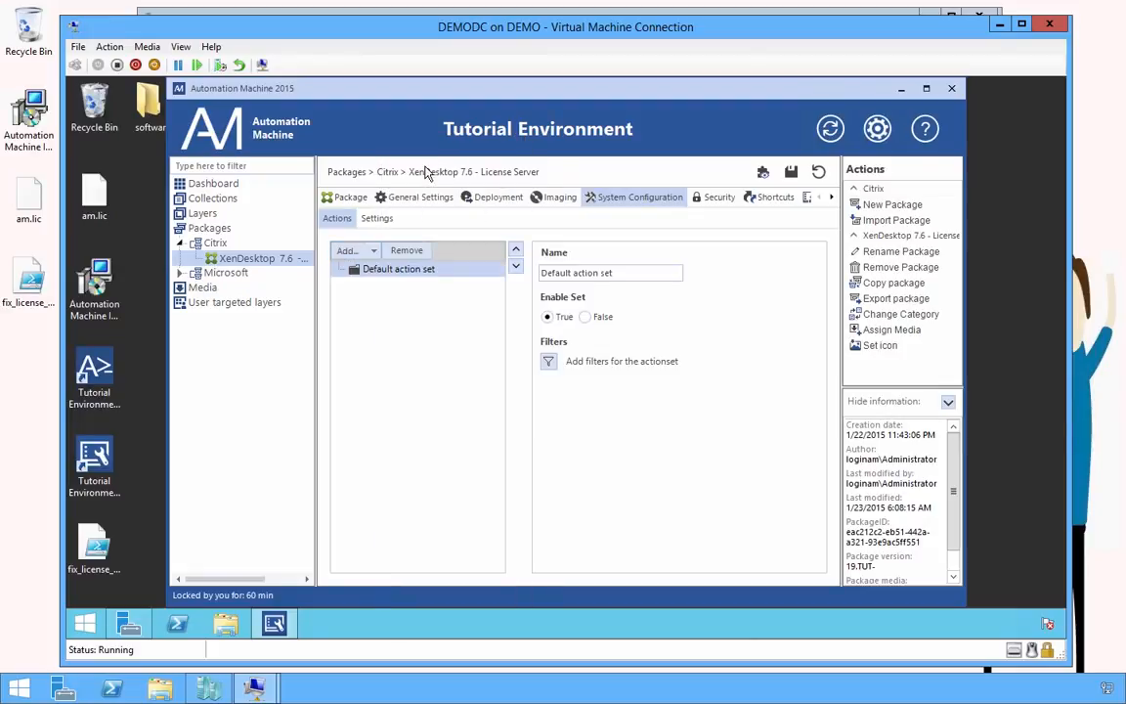
pyautogui.click(369, 251)
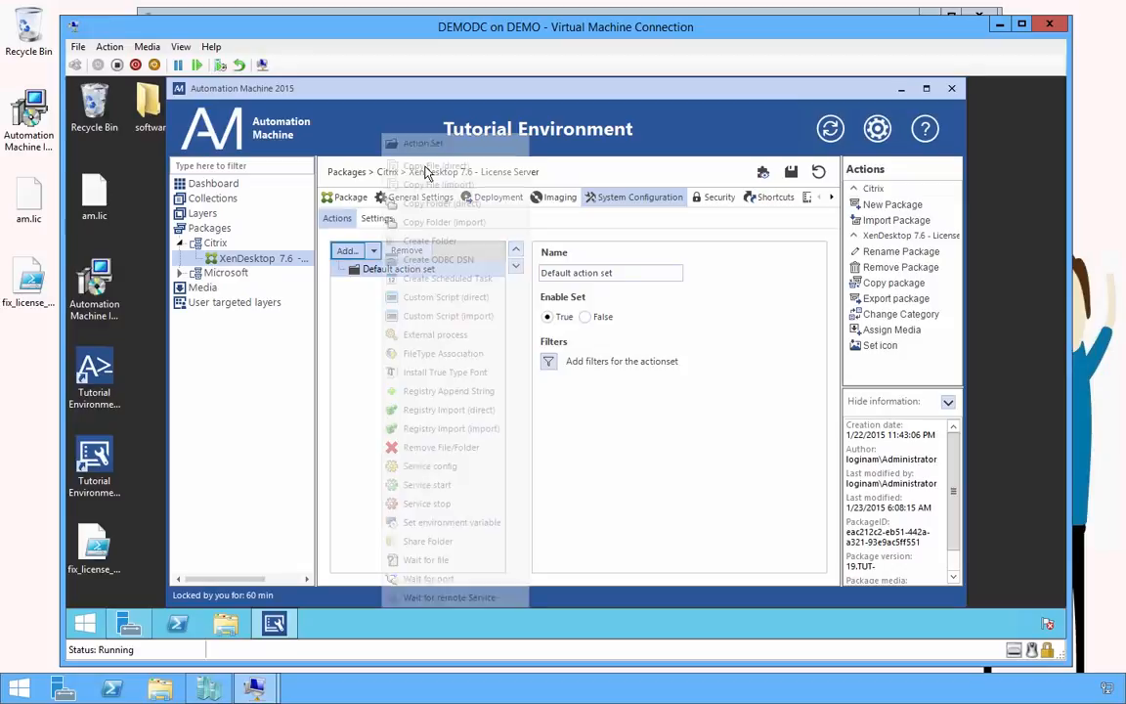
pyautogui.click(632, 272)
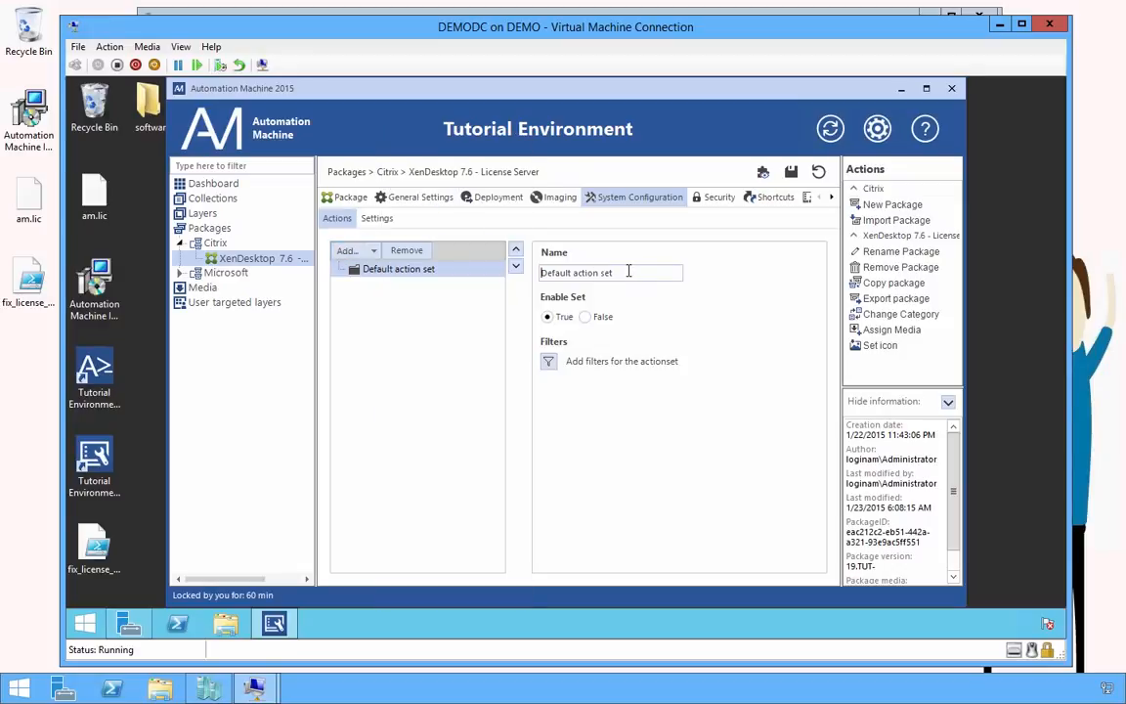
pyautogui.tripleClick(628, 271)
pyautogui.write('Fix configuration bug')
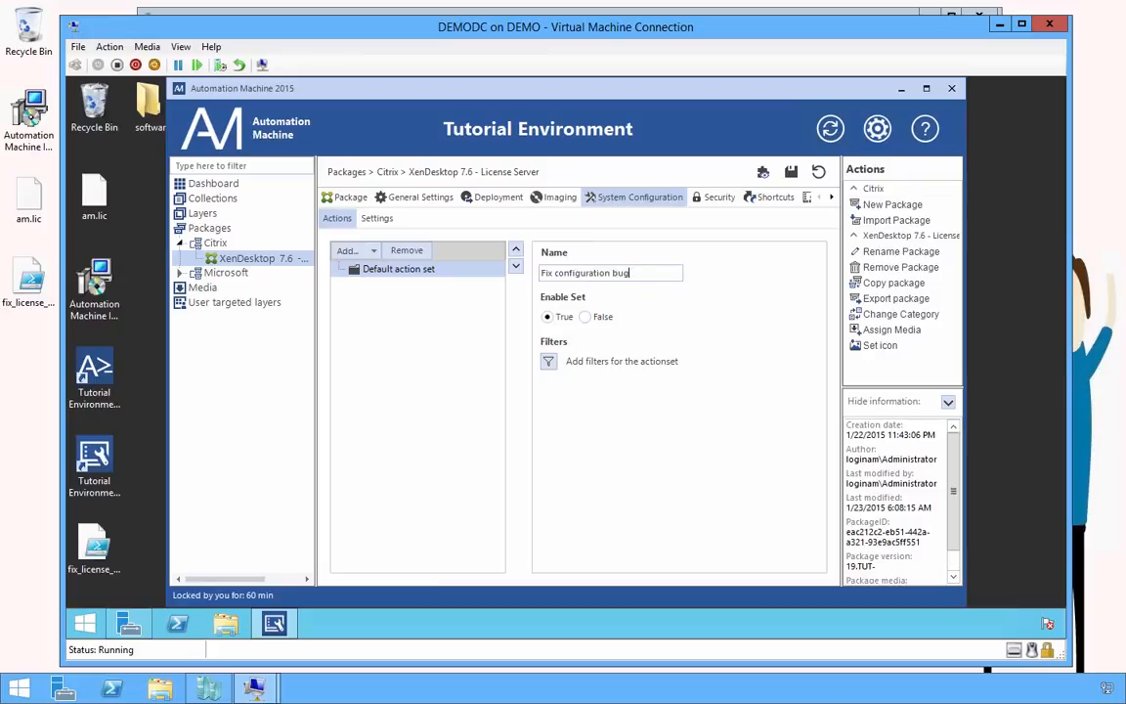
pyautogui.click(374, 252)
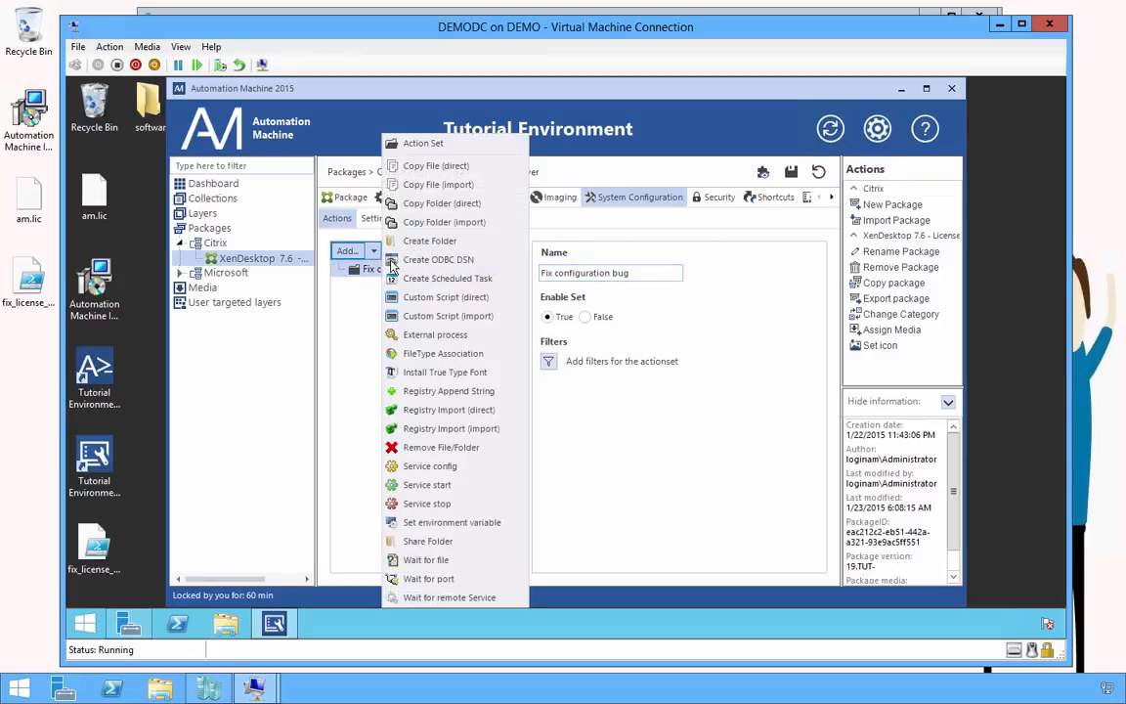
# Add a custom script action 'Set license file location' importing fix_license_location_bug.ps1 from the Desktop
pyautogui.click(452, 323)
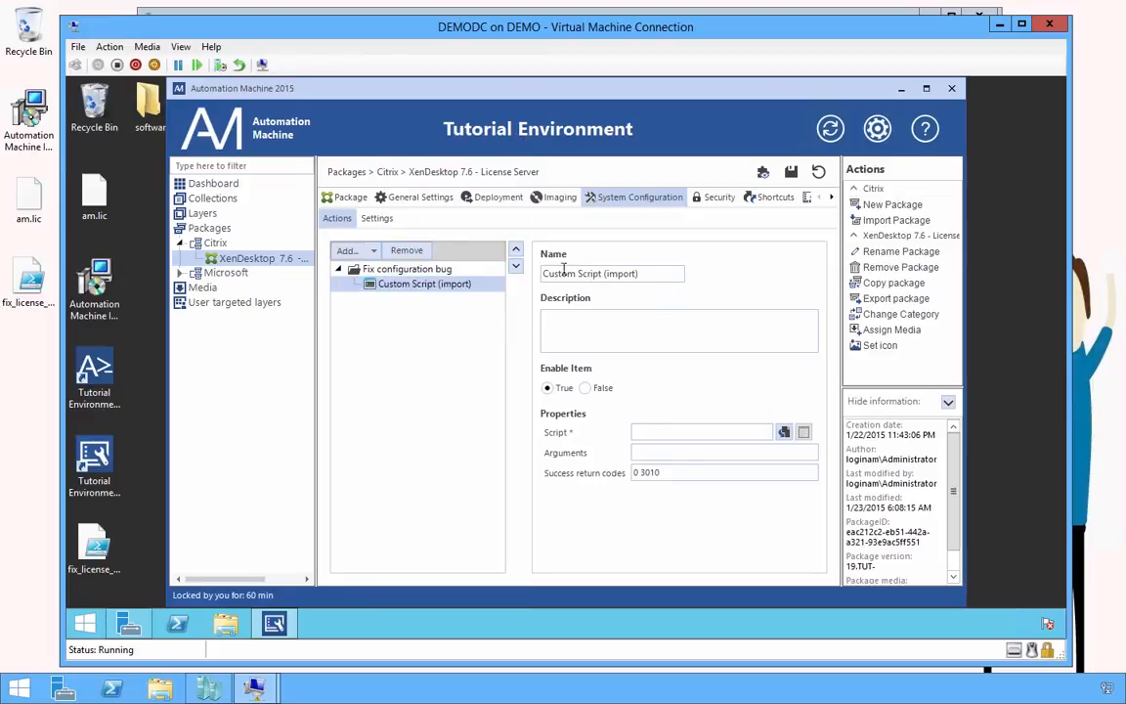
pyautogui.tripleClick(564, 270)
pyautogui.write('Set license file location')
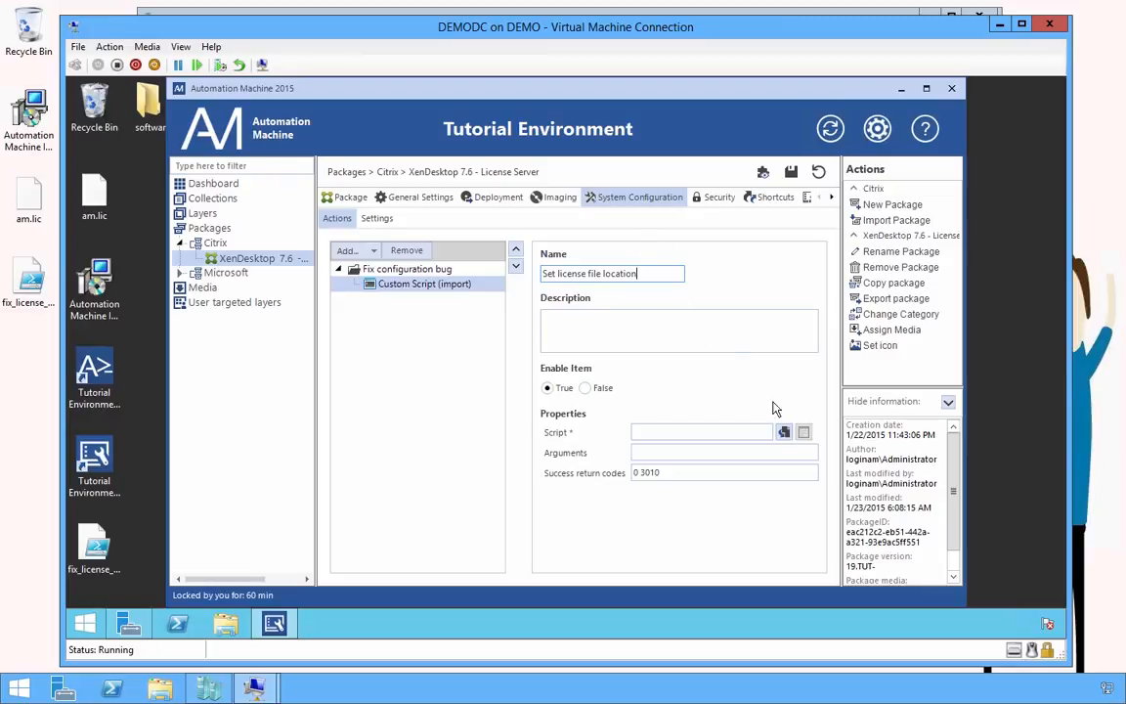
pyautogui.click(788, 433)
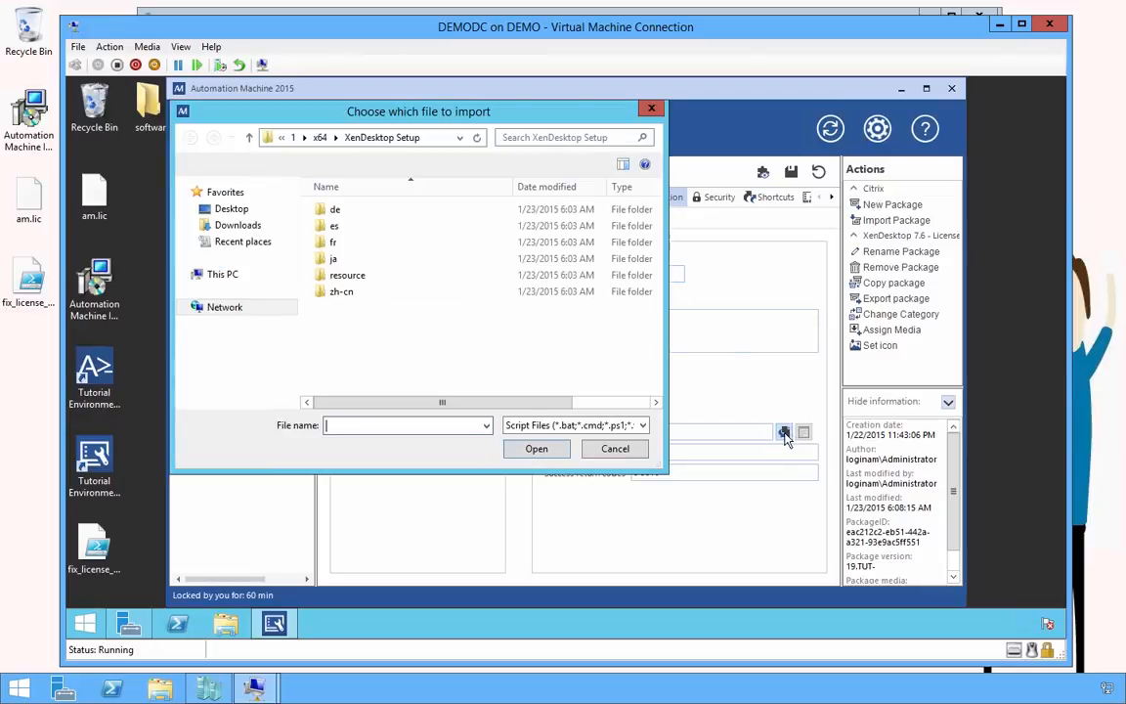
pyautogui.click(232, 210)
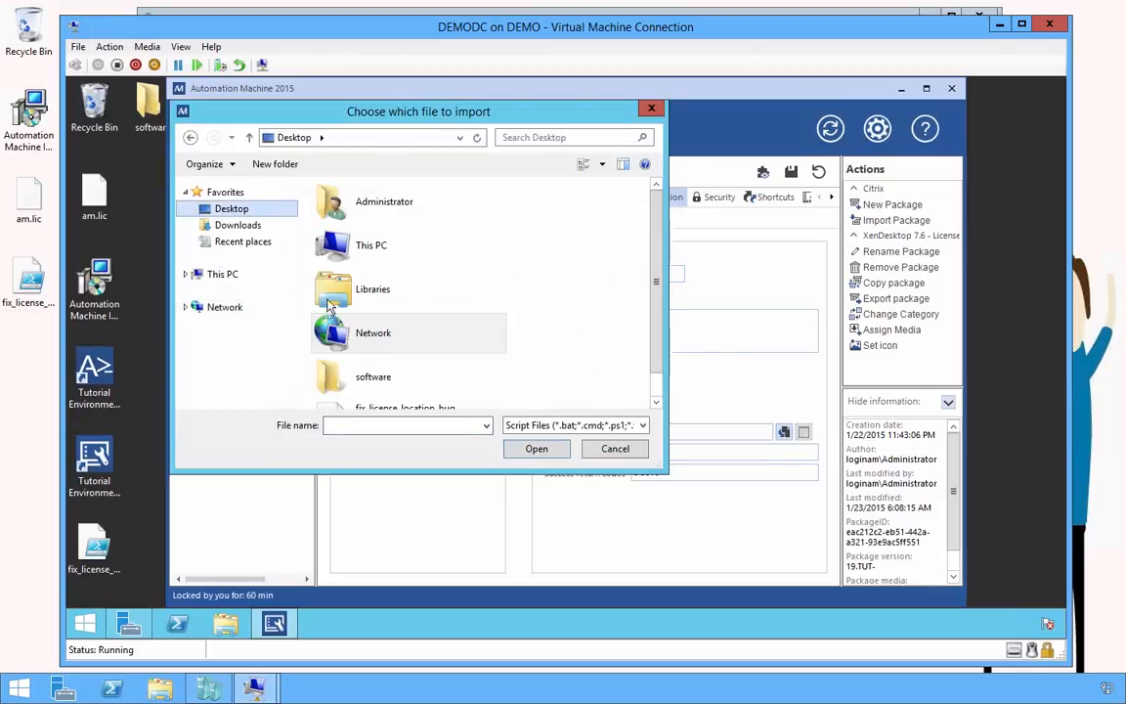
pyautogui.scroll(-1, 412, 390)
pyautogui.click(413, 390)
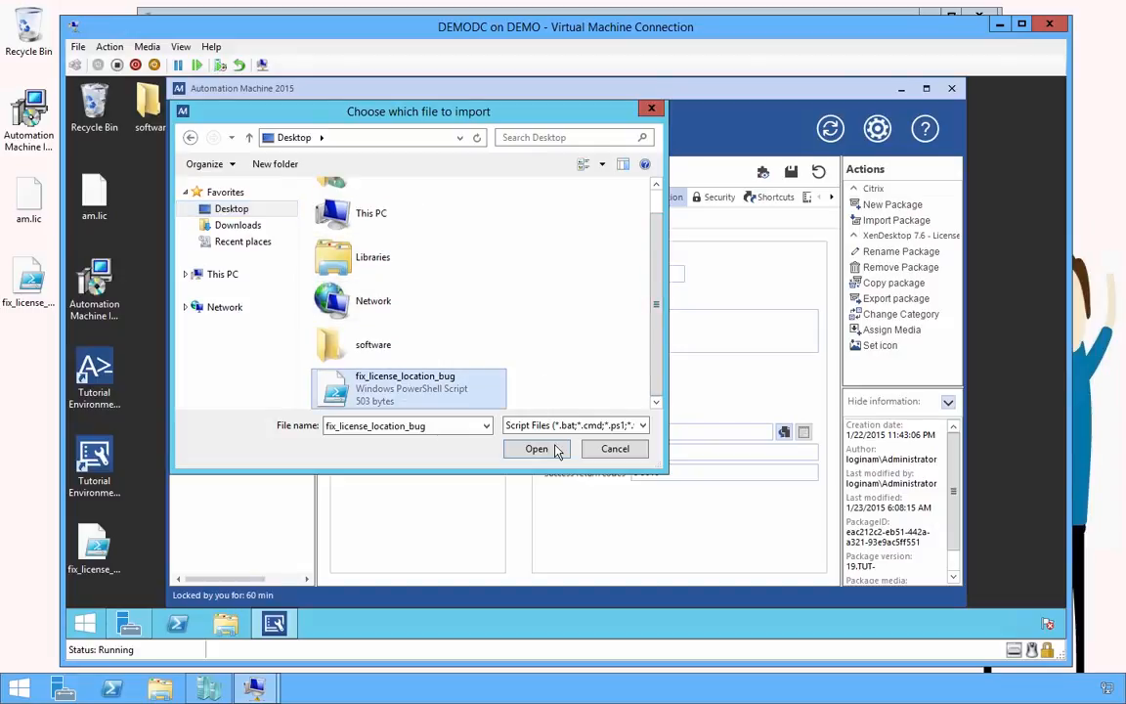
pyautogui.click(537, 449)
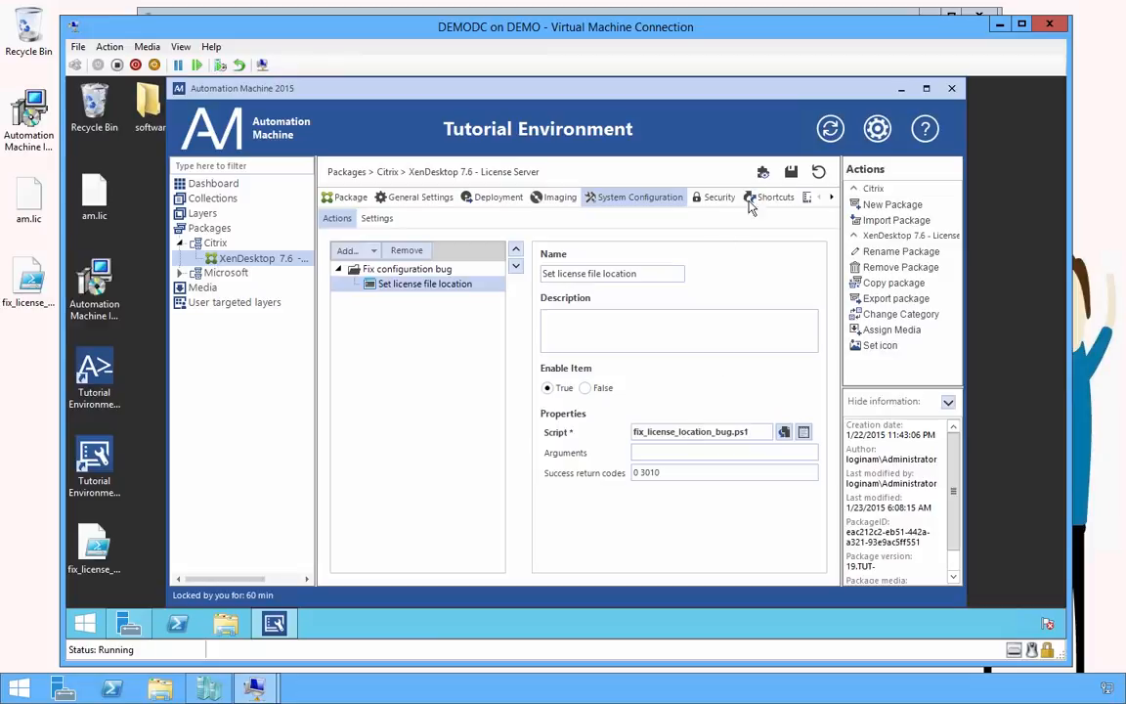
# Save the package and add a Service stop action to Fix configuration bug
pyautogui.click(792, 173)
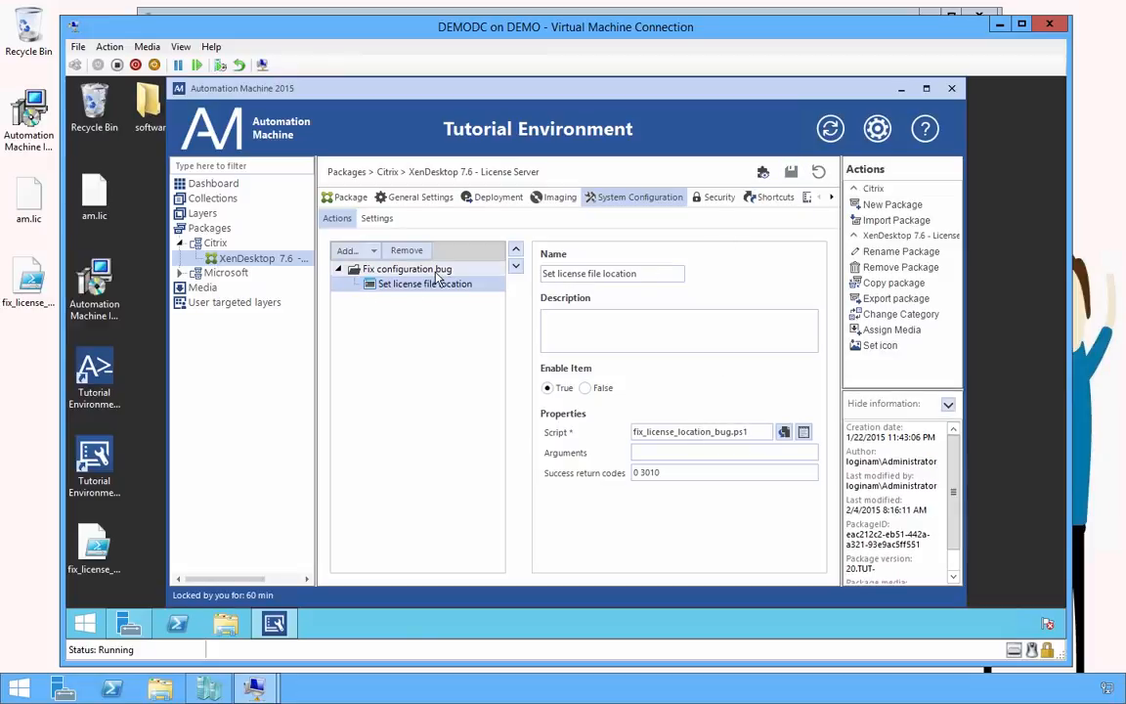
pyautogui.click(375, 252)
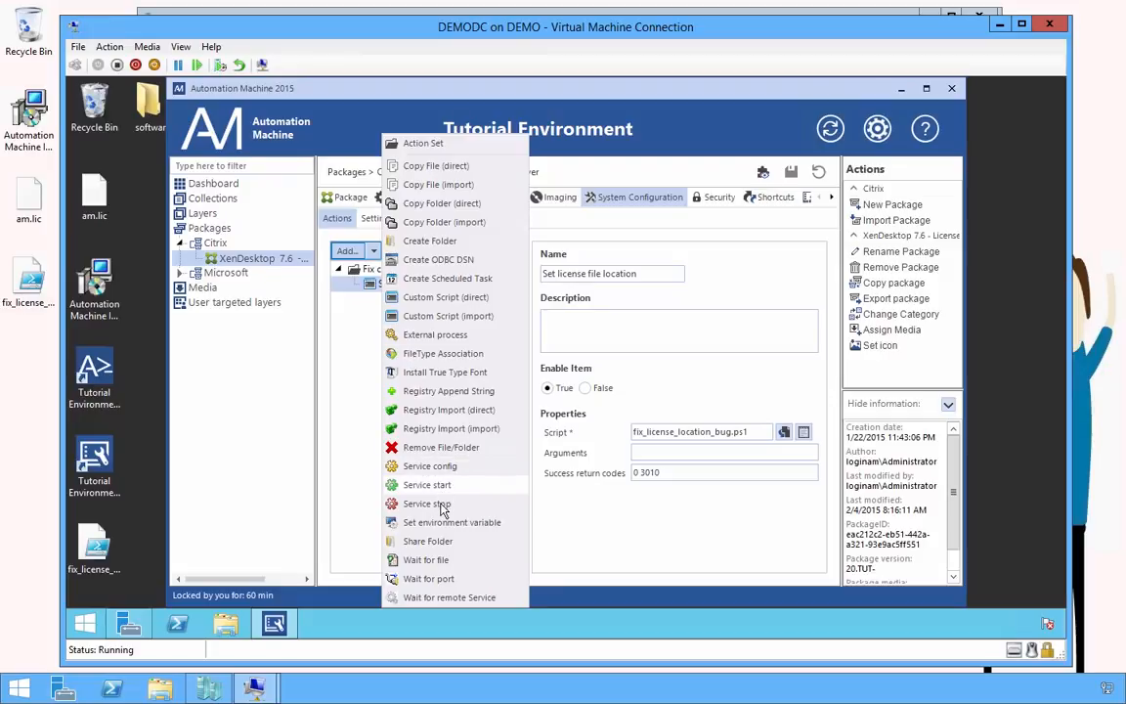
pyautogui.click(428, 503)
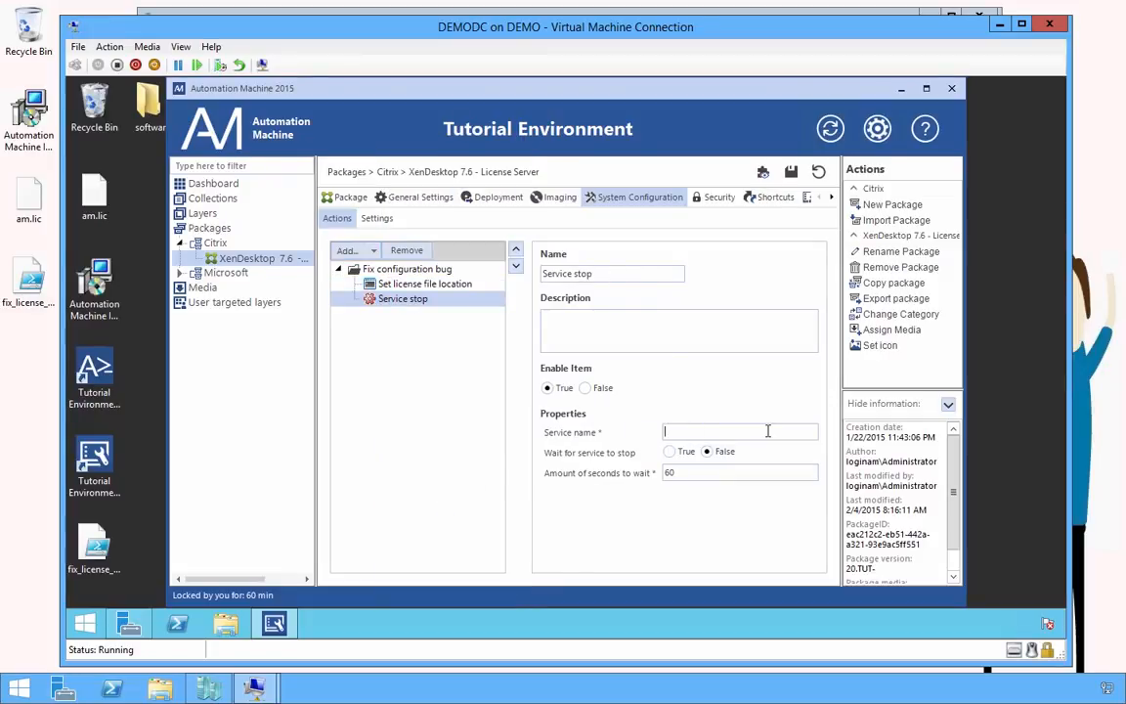
# On DEMOSQL001, run services.msc and copy the Citrix Licensing service name from its properties
pyautogui.moveTo(267, 691)
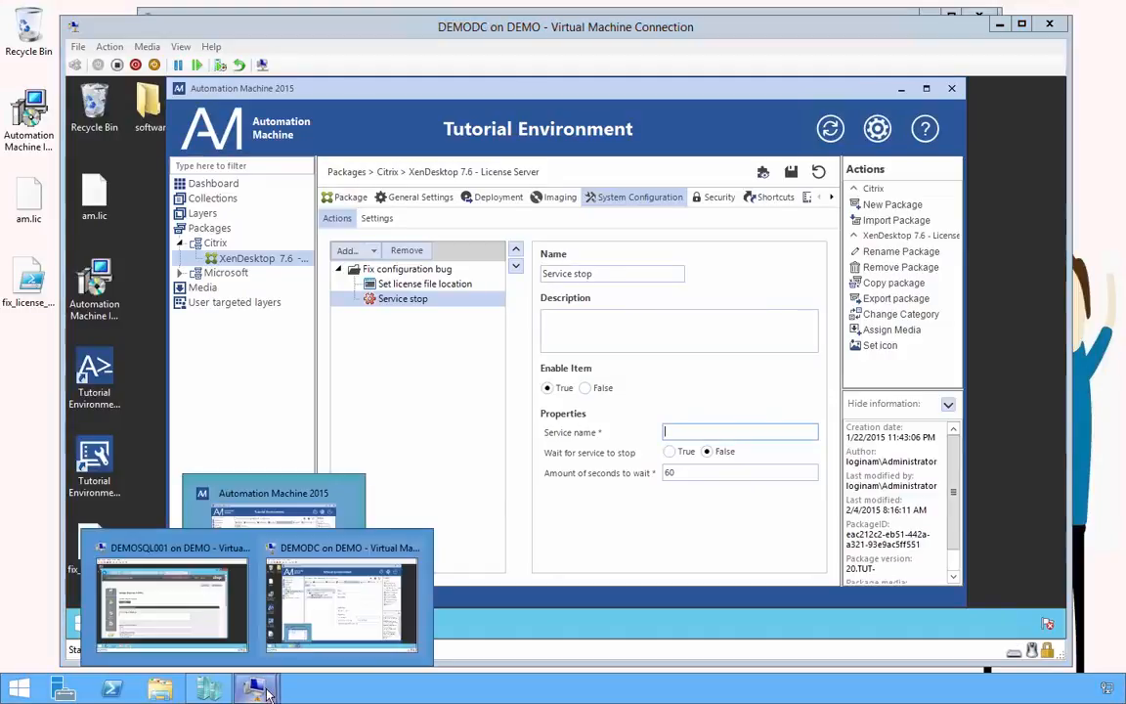
pyautogui.click(171, 599)
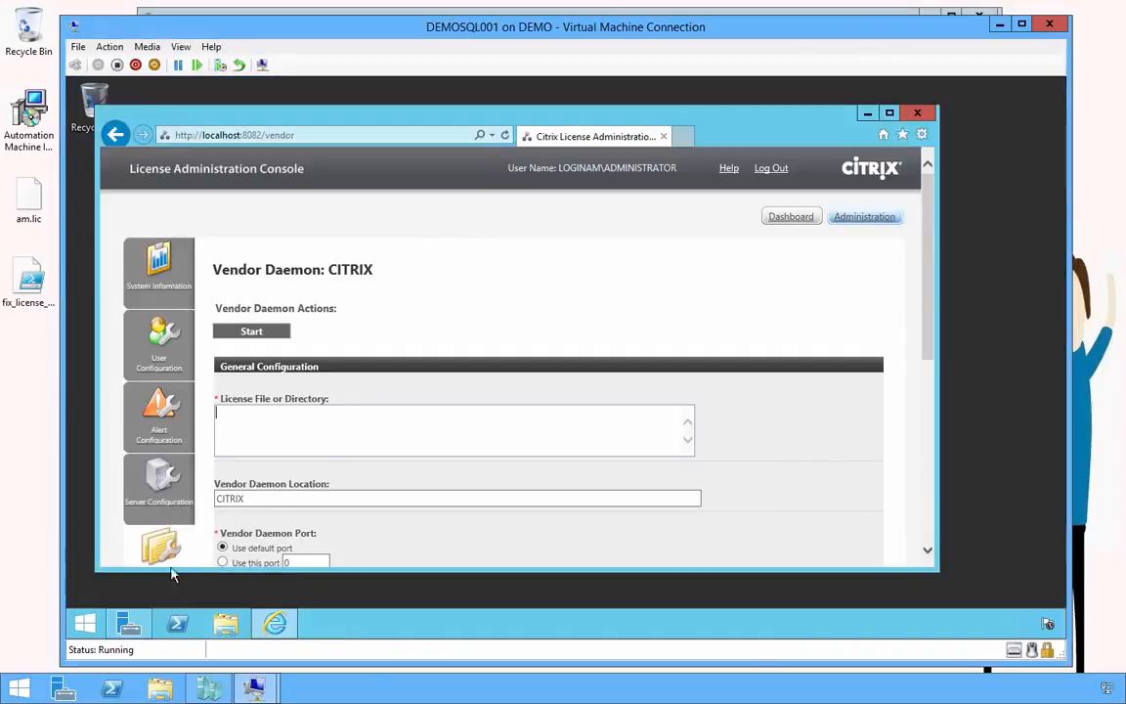
pyautogui.click(86, 631)
pyautogui.write('s')
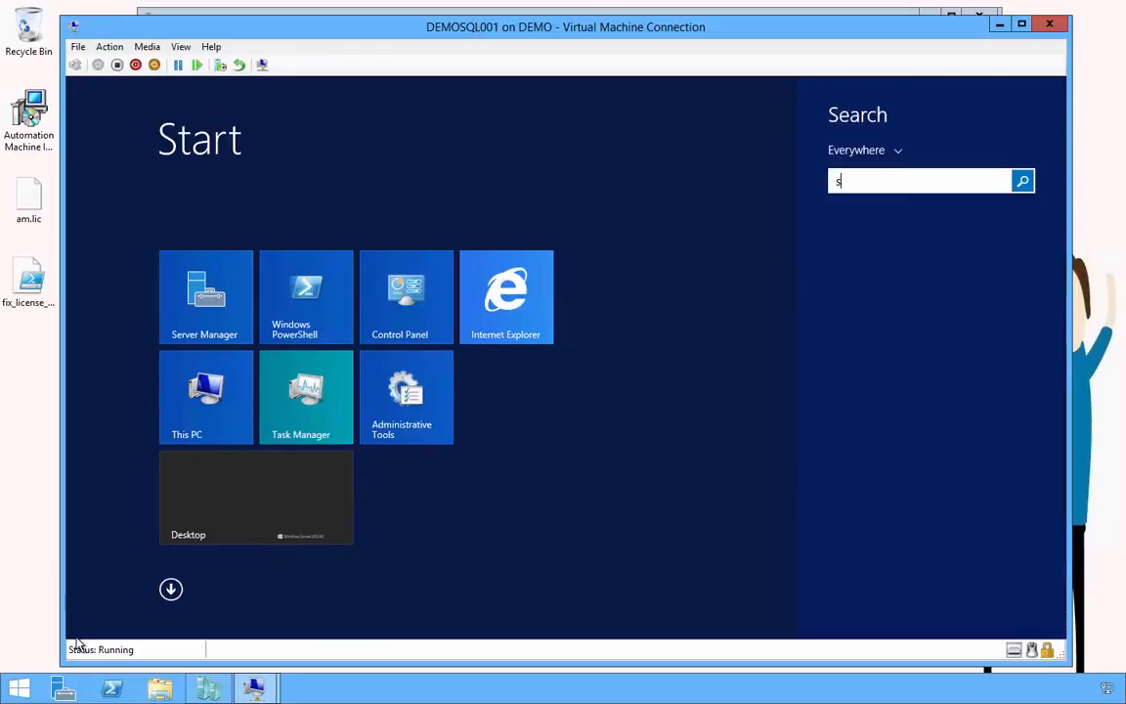
pyautogui.write('ervices.m')
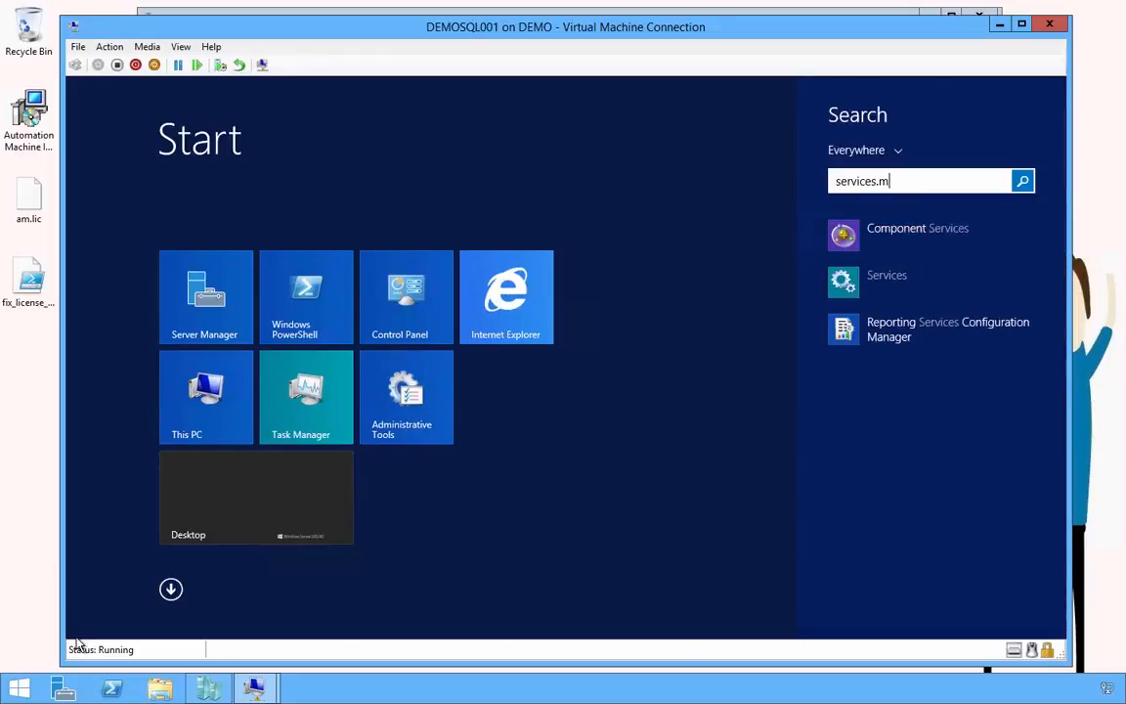
pyautogui.write('sc')
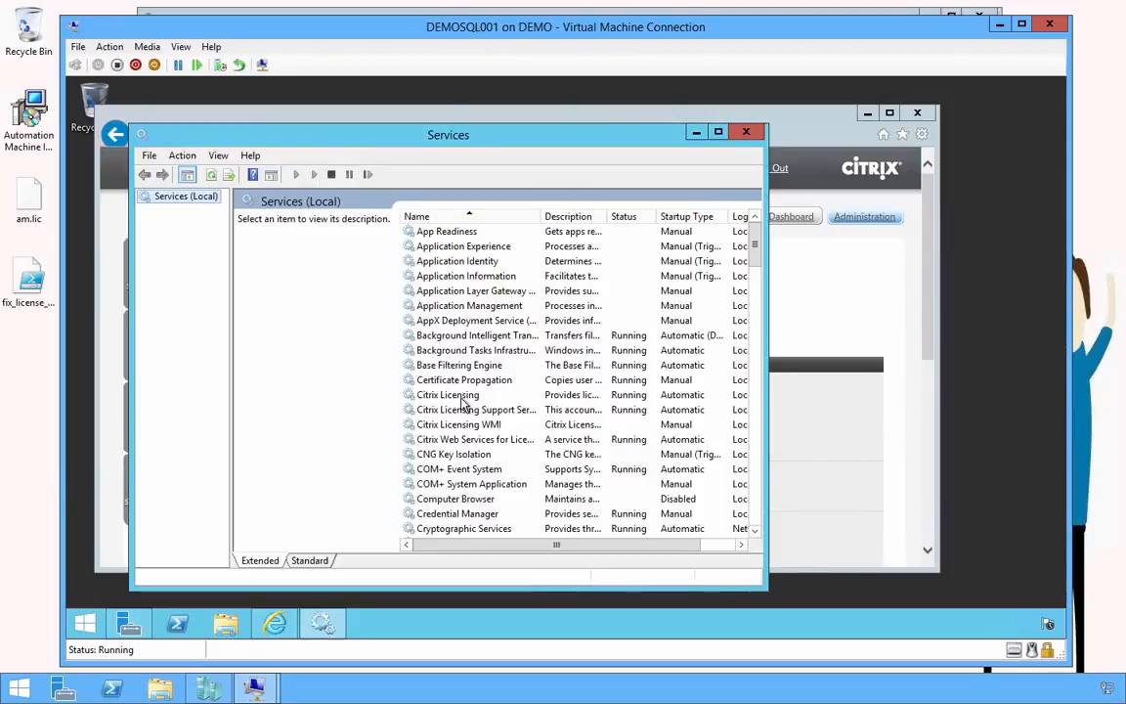
pyautogui.rightClick(480, 397)
pyautogui.click(508, 540)
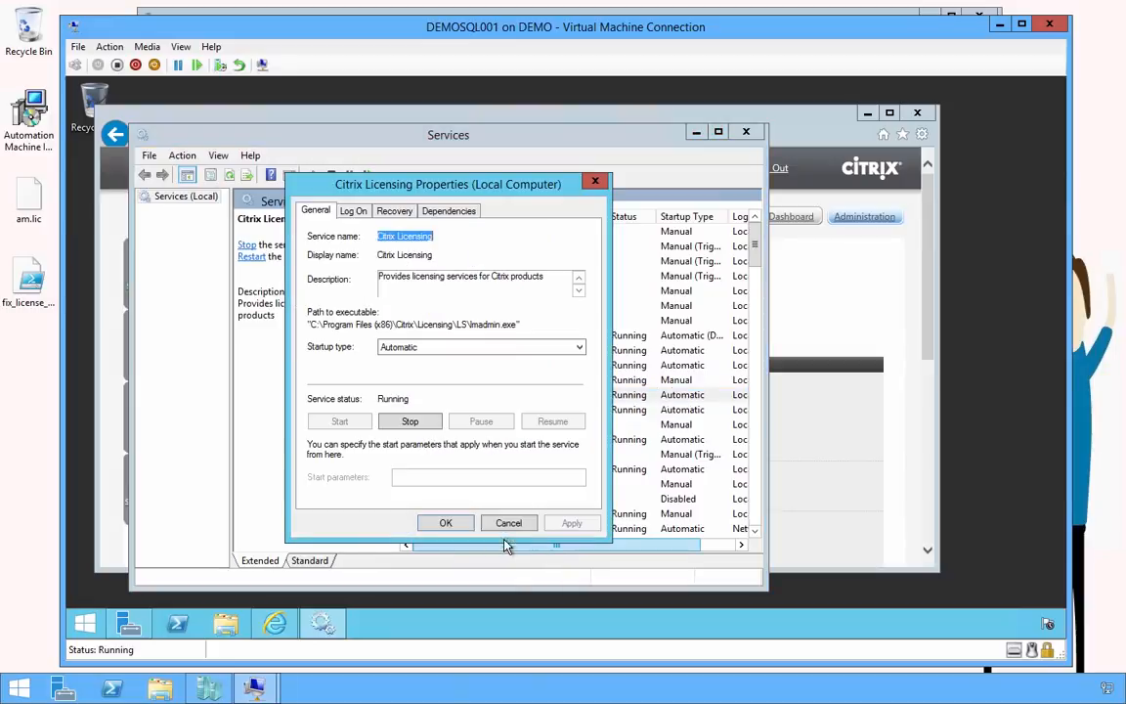
pyautogui.rightClick(402, 237)
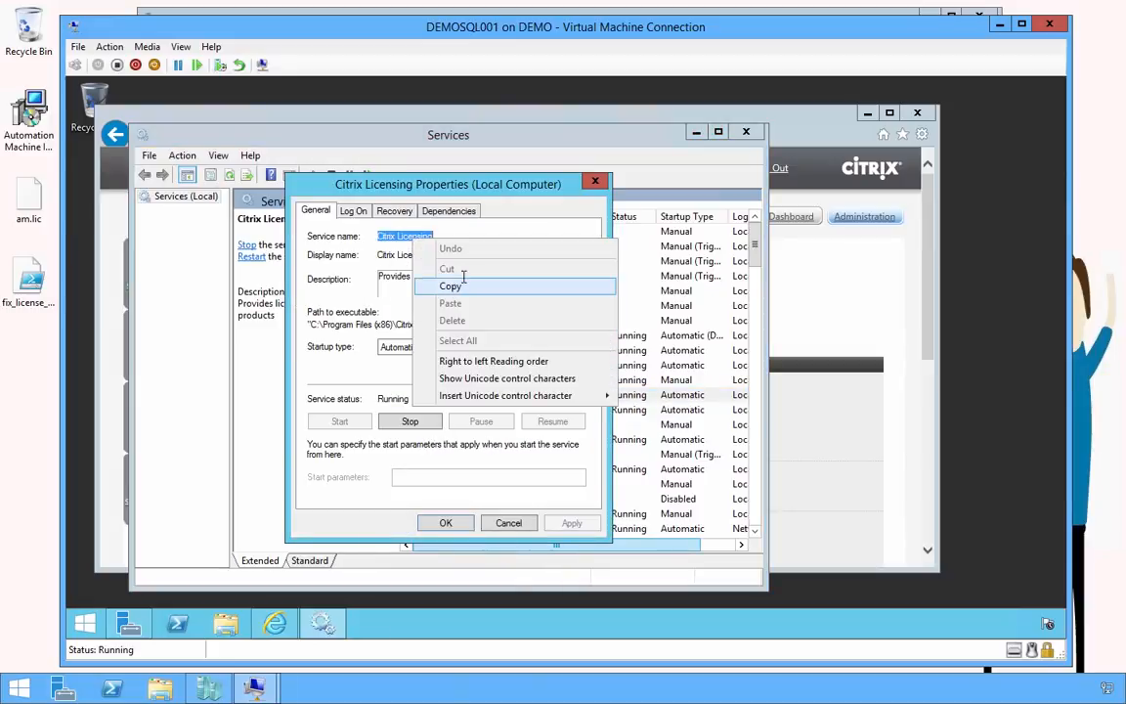
pyautogui.click(448, 284)
# Close the Citrix Licensing properties, the Services console and the License Administration Console browser
pyautogui.click(594, 185)
pyautogui.click(746, 131)
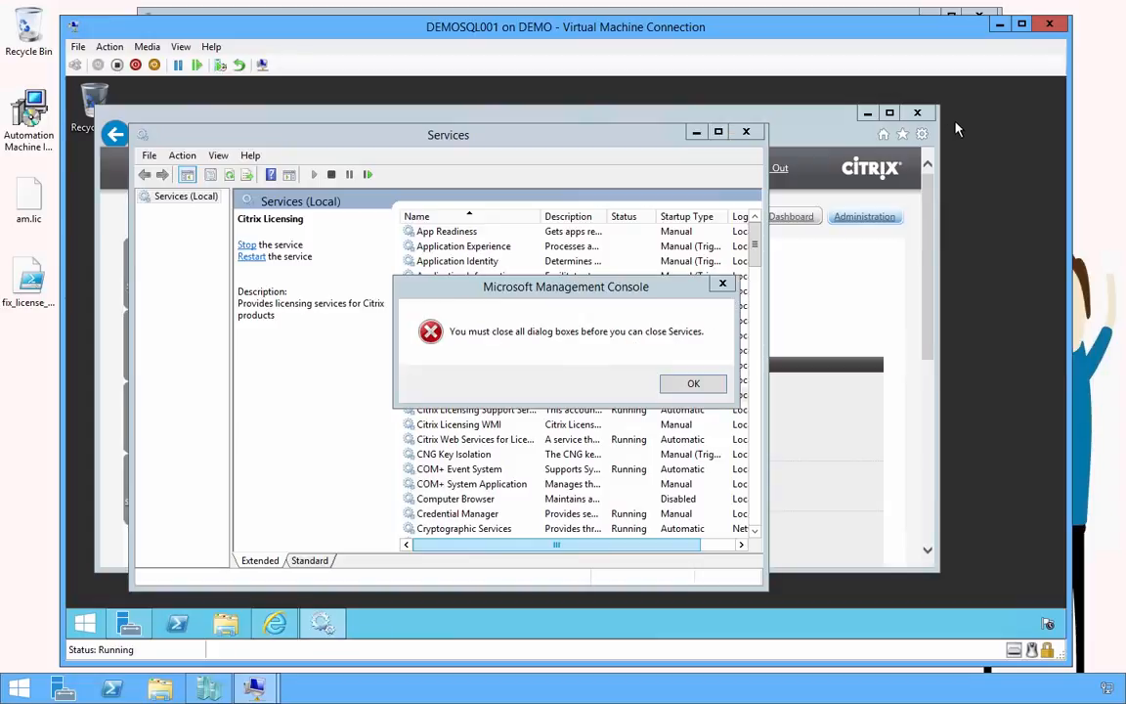
pyautogui.click(694, 383)
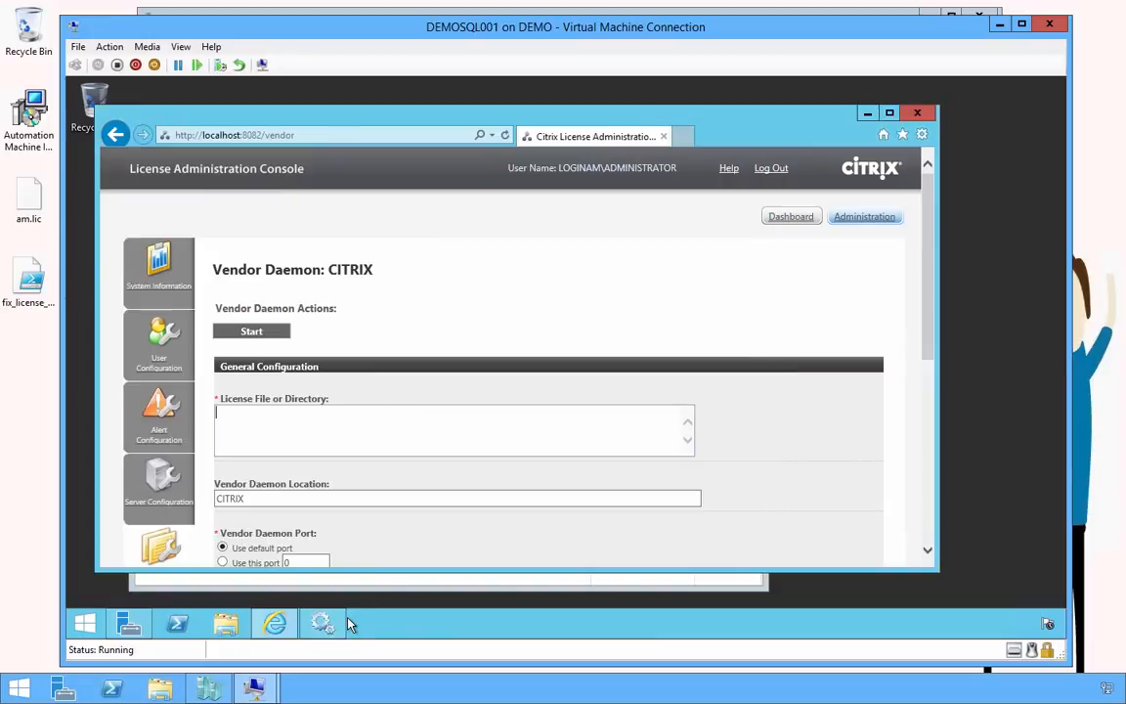
pyautogui.click(568, 582)
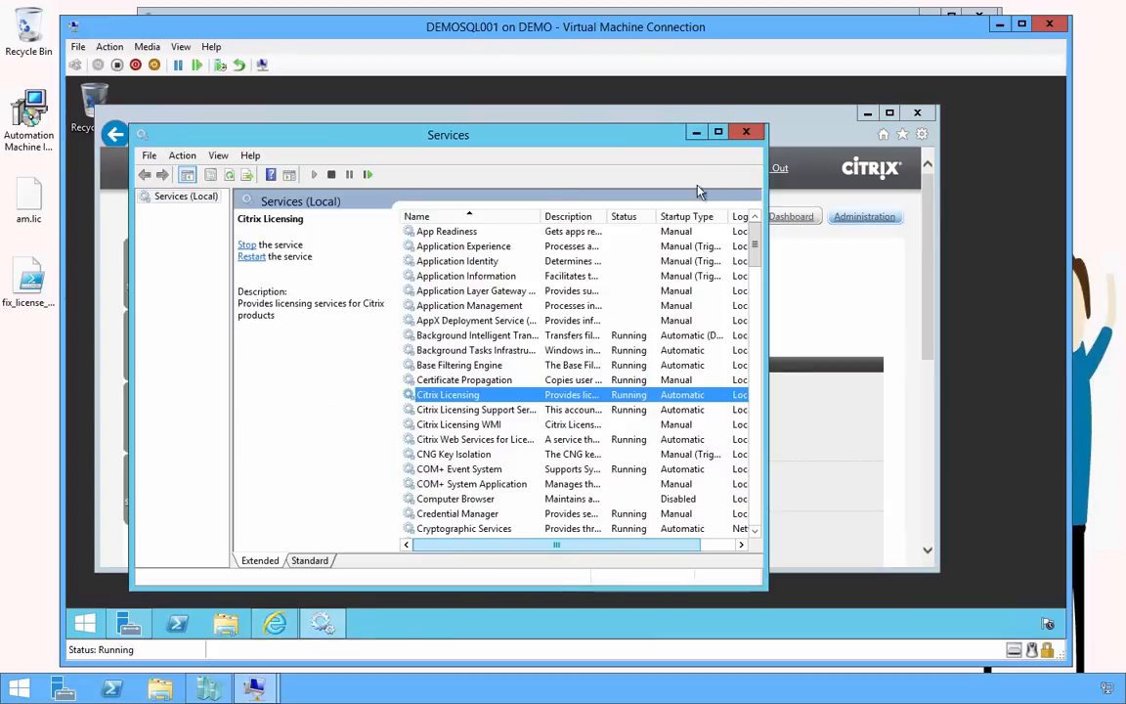
pyautogui.click(741, 133)
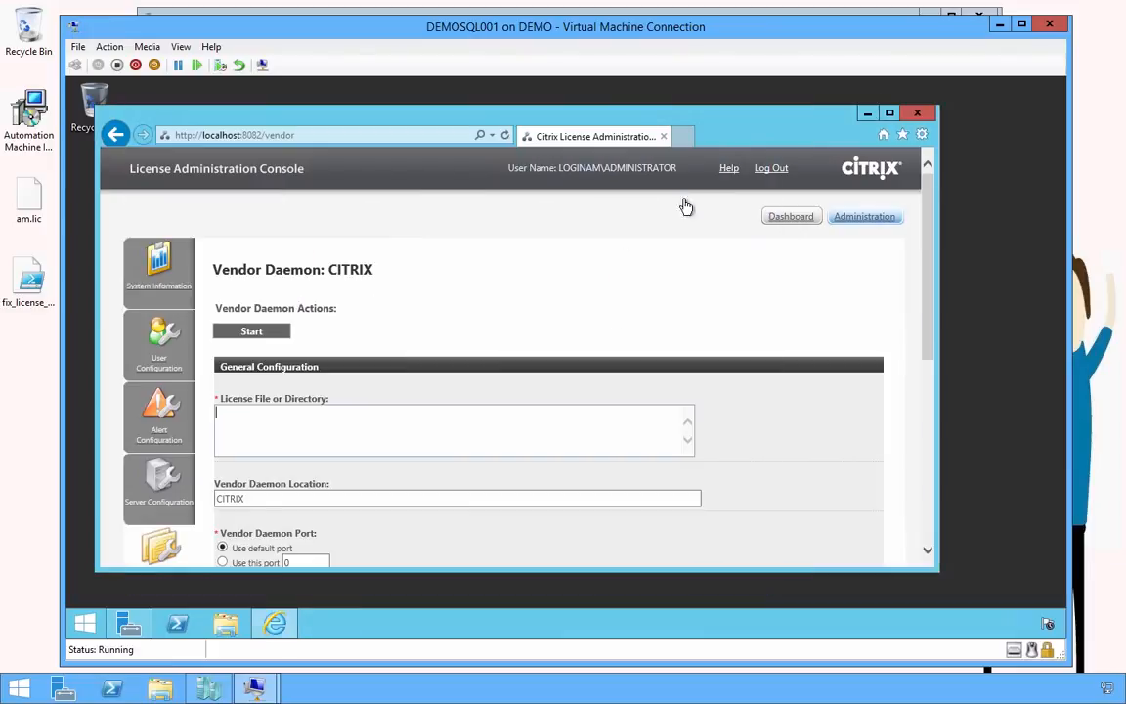
pyautogui.click(917, 113)
# Set the Service stop action to stop Citrix Licensing with Wait set to True
pyautogui.click(999, 25)
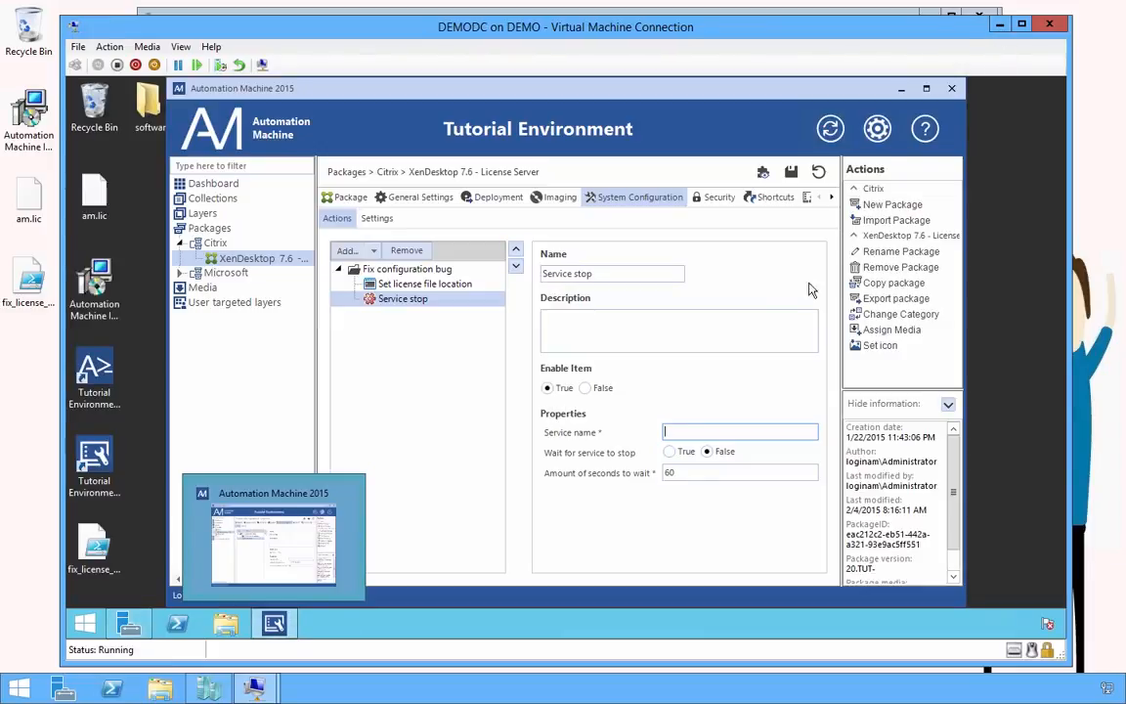
pyautogui.hotkey('ctrl', 'v')
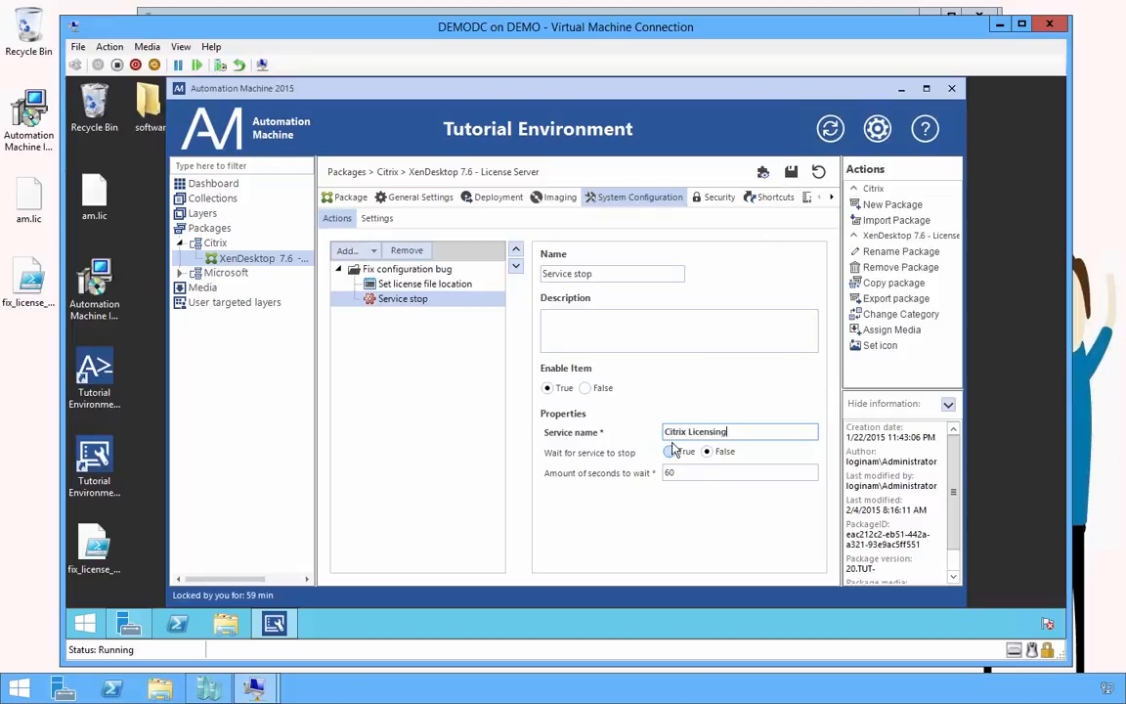
pyautogui.click(670, 452)
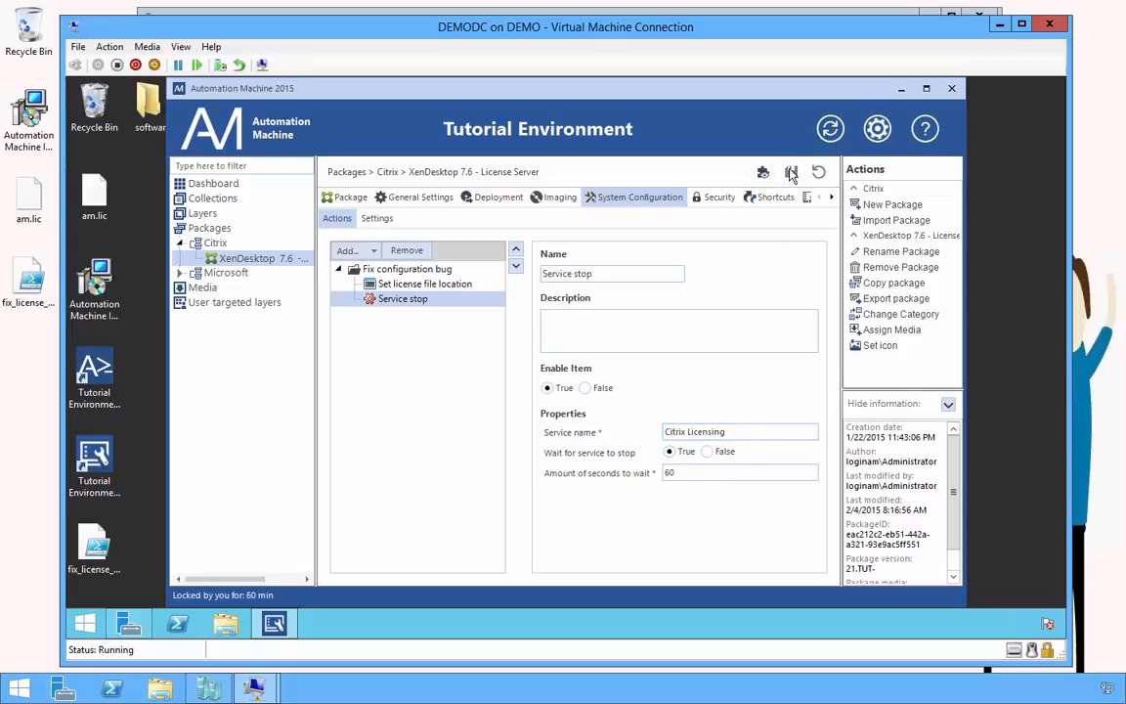
# Add a Service start action for Citrix Licensing and save the package
pyautogui.click(374, 250)
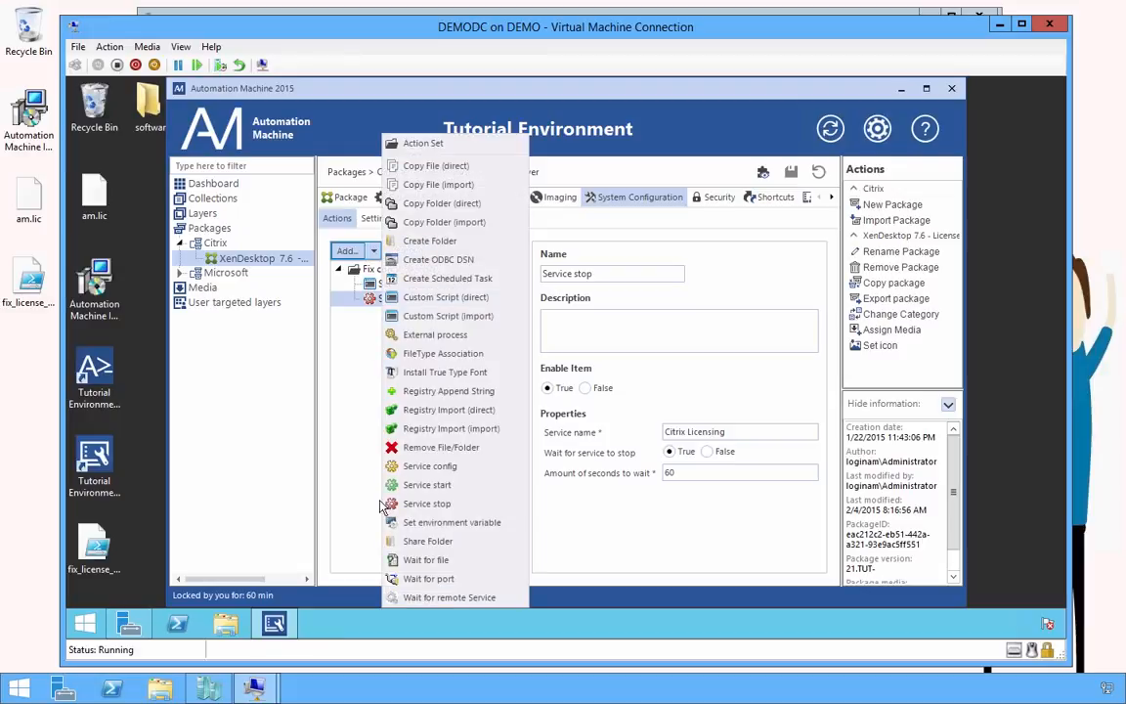
pyautogui.click(420, 485)
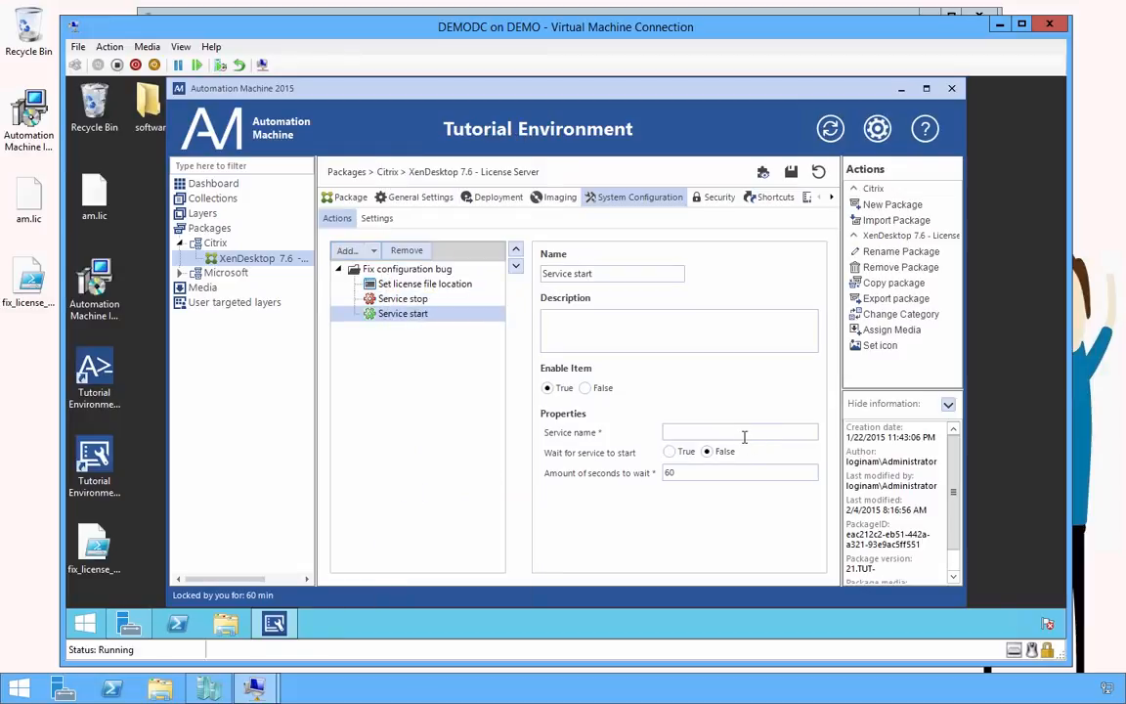
pyautogui.write('Citrix Licensing')
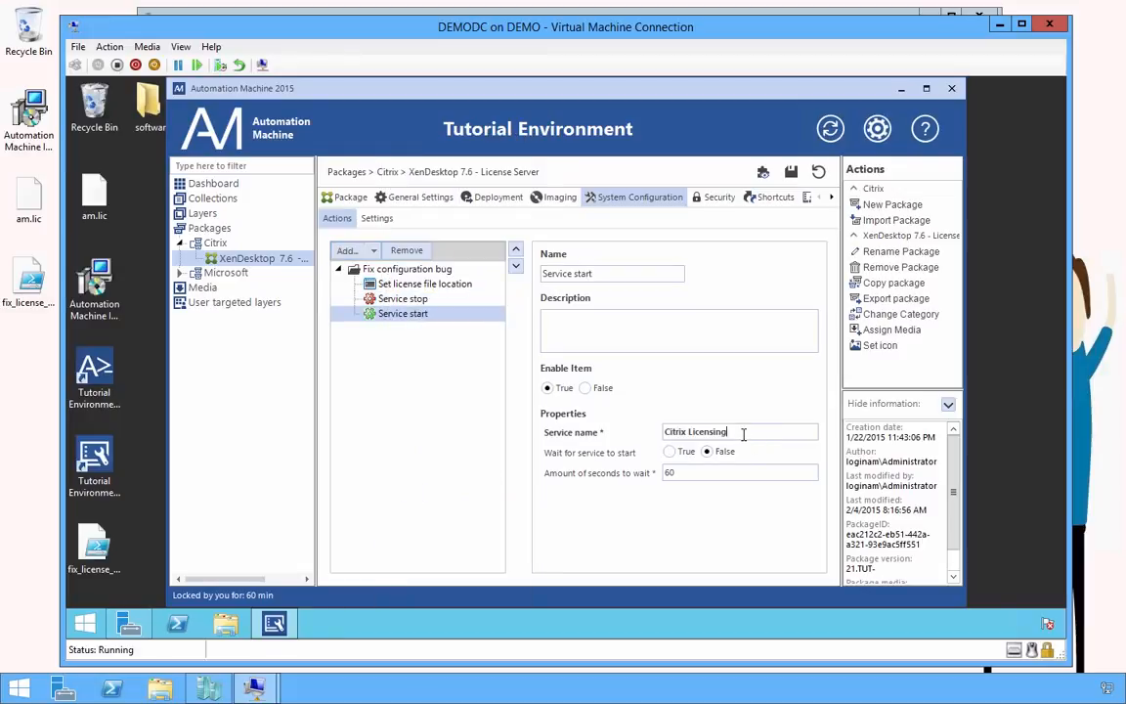
pyautogui.click(792, 172)
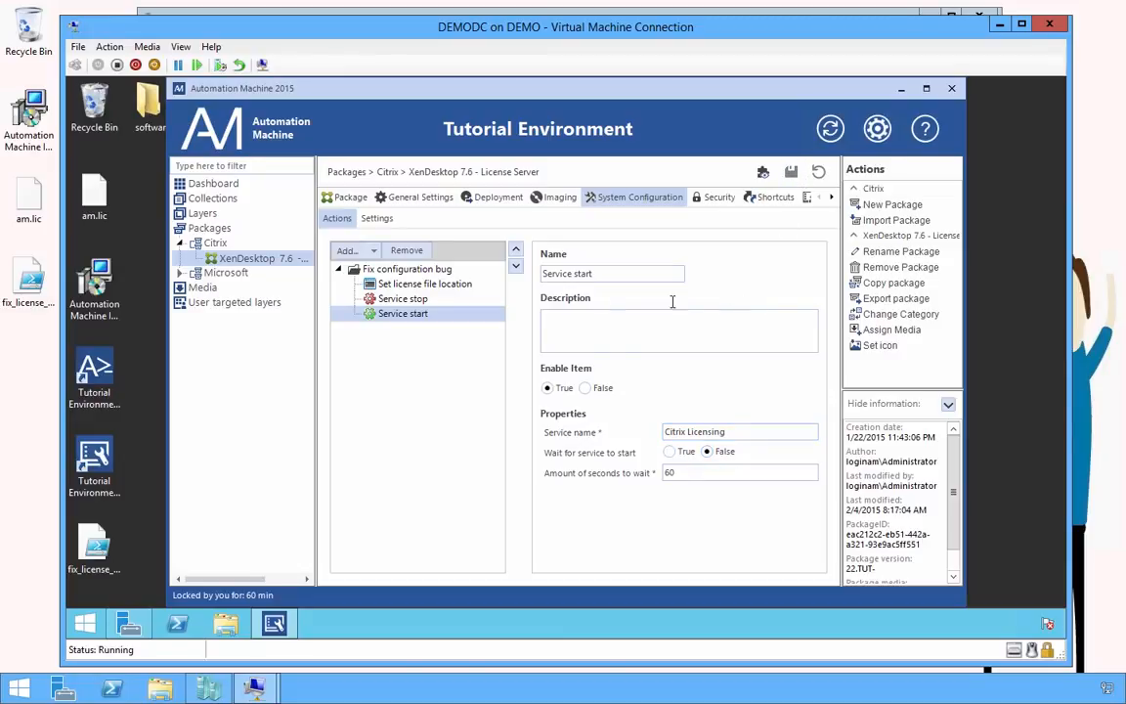
pyautogui.click(376, 218)
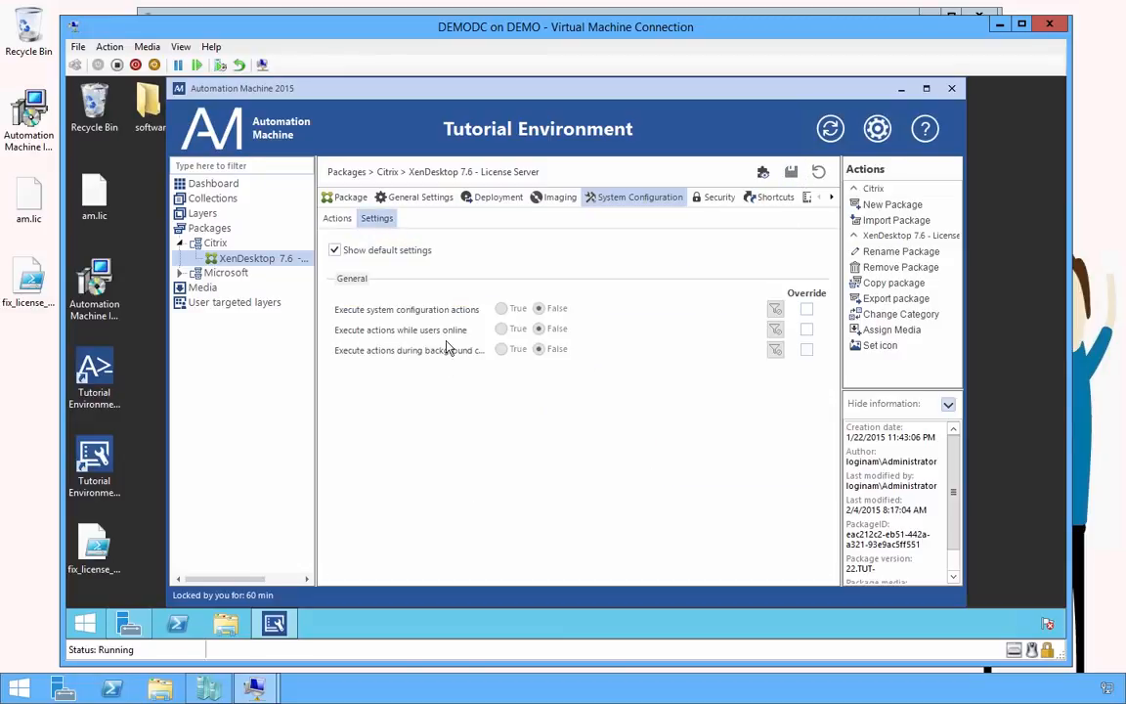
# Override package settings: execute system configuration actions True, execute during background config False
pyautogui.click(807, 309)
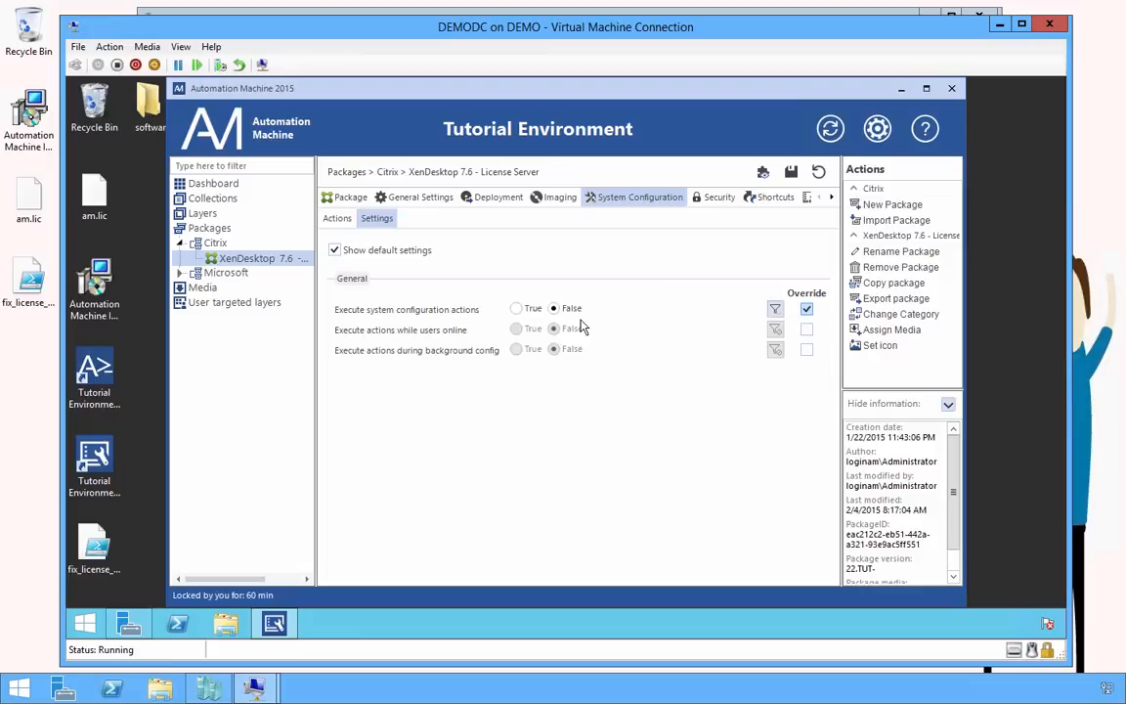
pyautogui.click(518, 309)
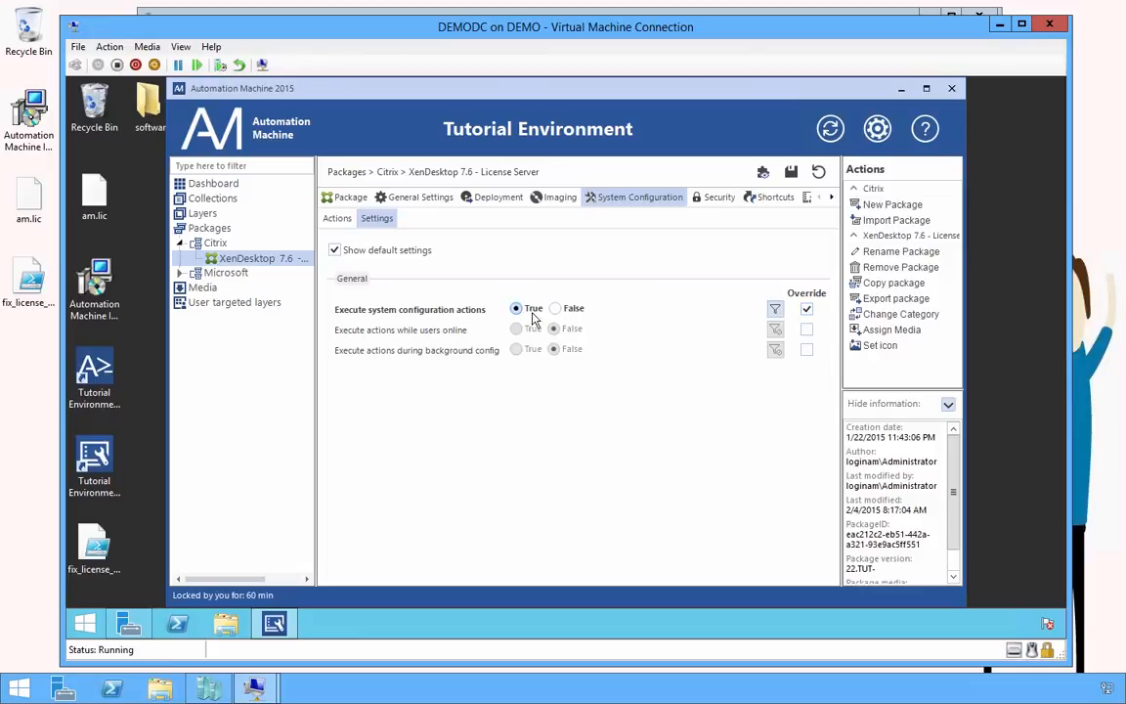
pyautogui.click(807, 349)
pyautogui.click(525, 352)
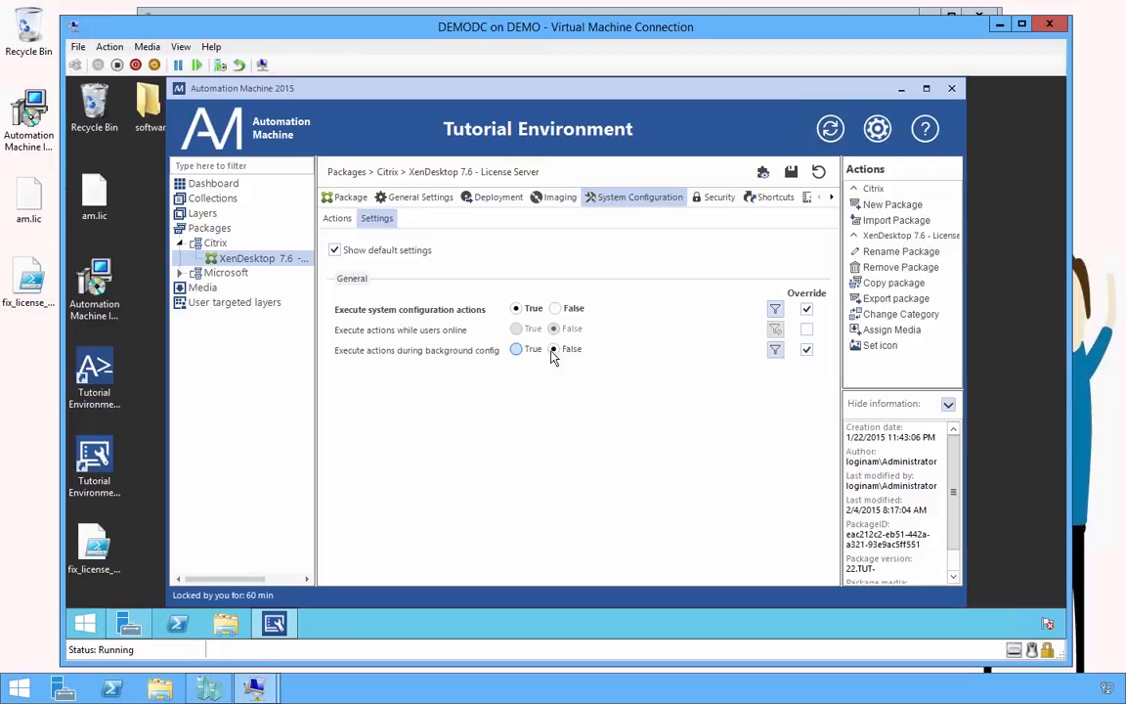
pyautogui.click(555, 351)
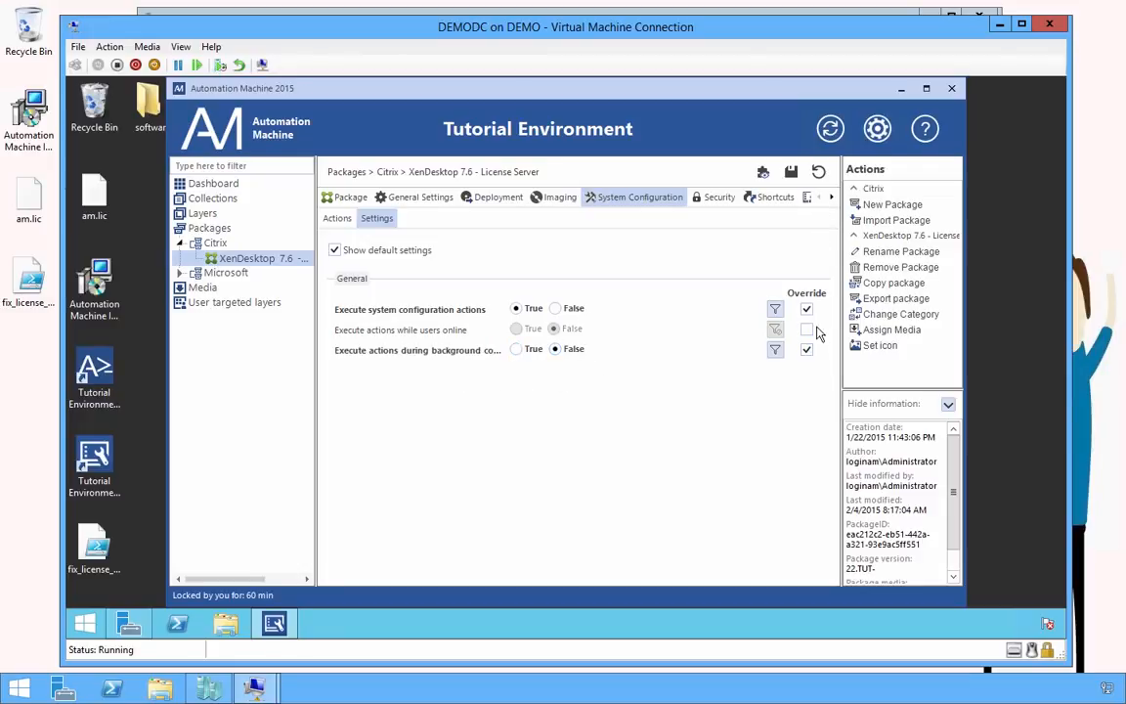
pyautogui.click(337, 218)
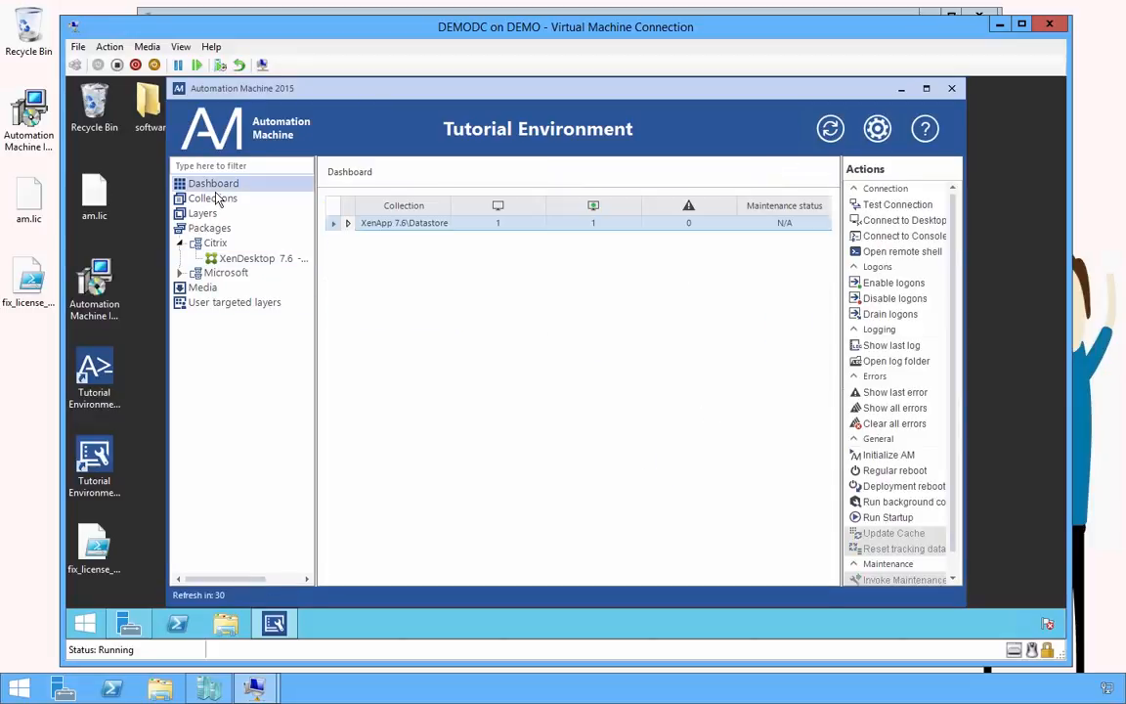
# Run Startup on DEMOSQL001 in the XenApp 7.6\Datastore collection and close it once status is Ready
pyautogui.click(349, 225)
pyautogui.click(442, 270)
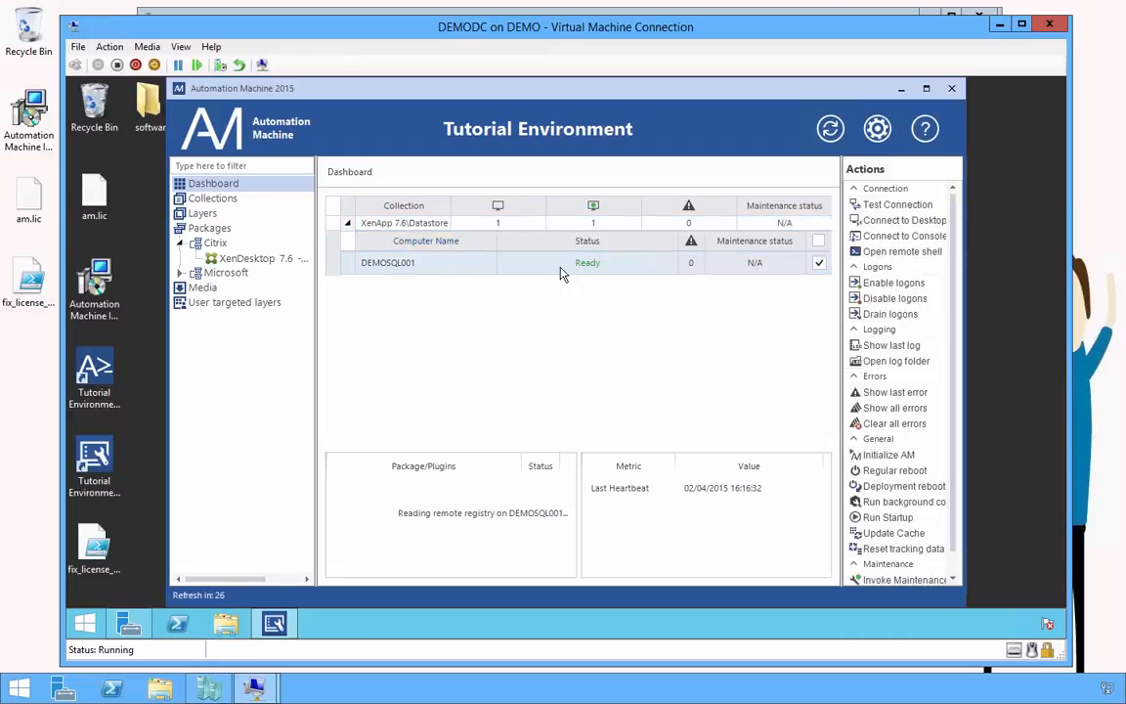
pyautogui.click(897, 523)
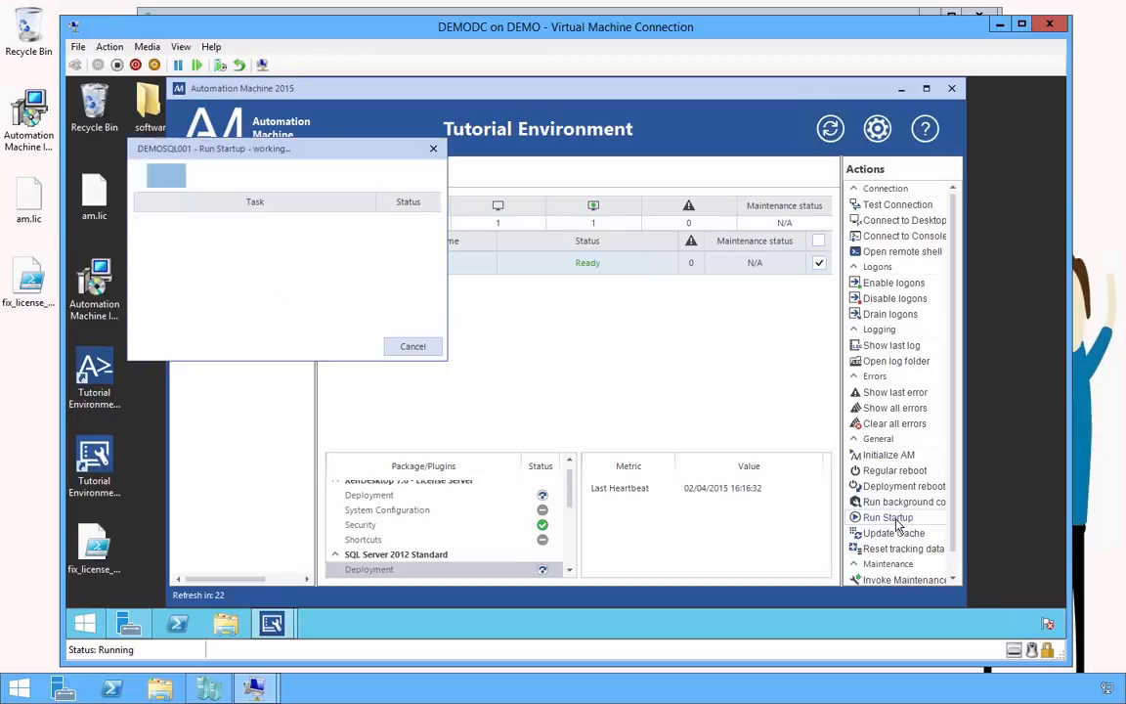
pyautogui.moveTo(352, 159); pyautogui.dragTo(347, 113)
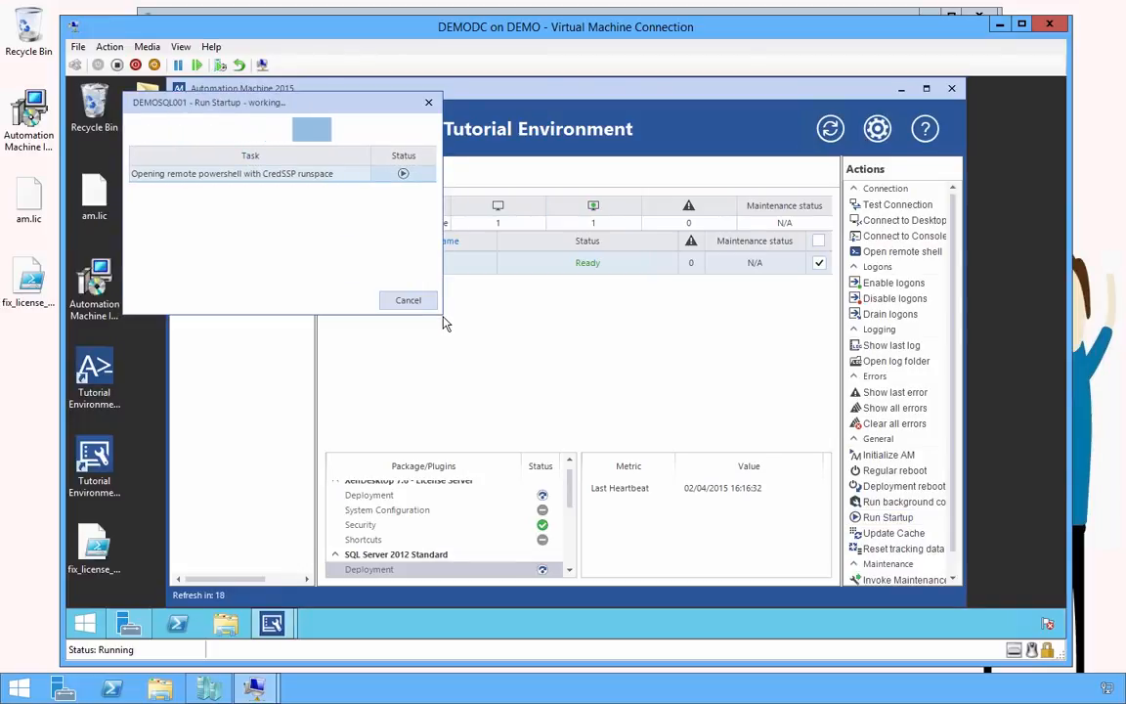
pyautogui.moveTo(443, 315); pyautogui.dragTo(1012, 578)
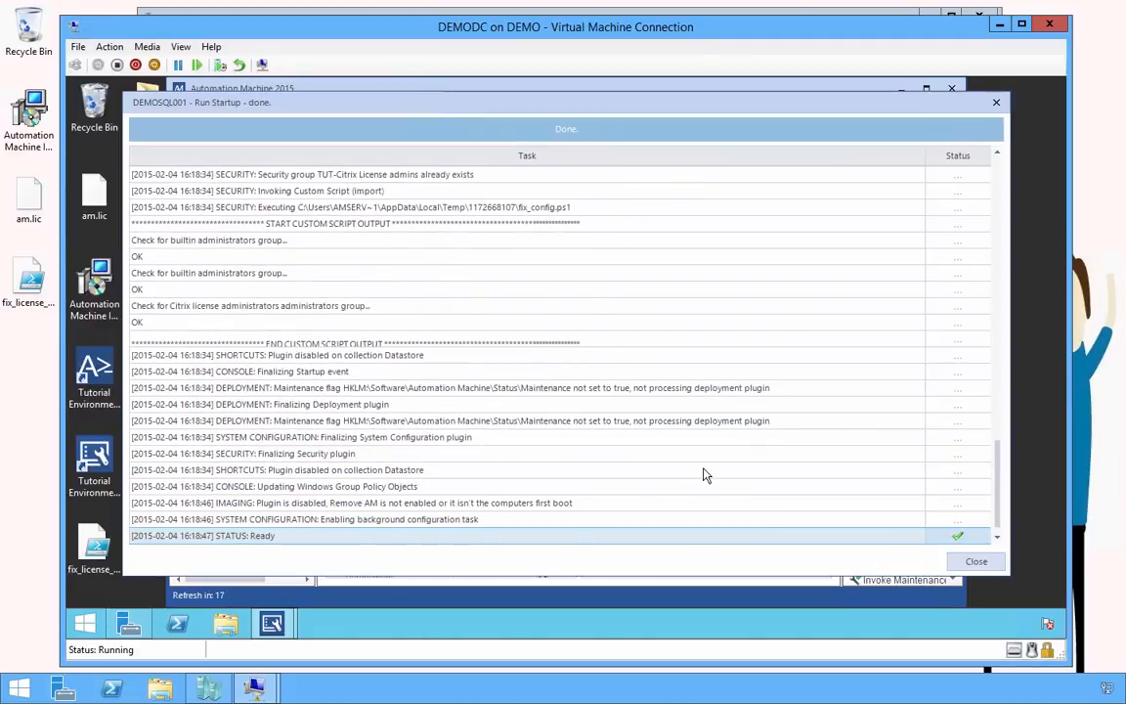
pyautogui.click(973, 562)
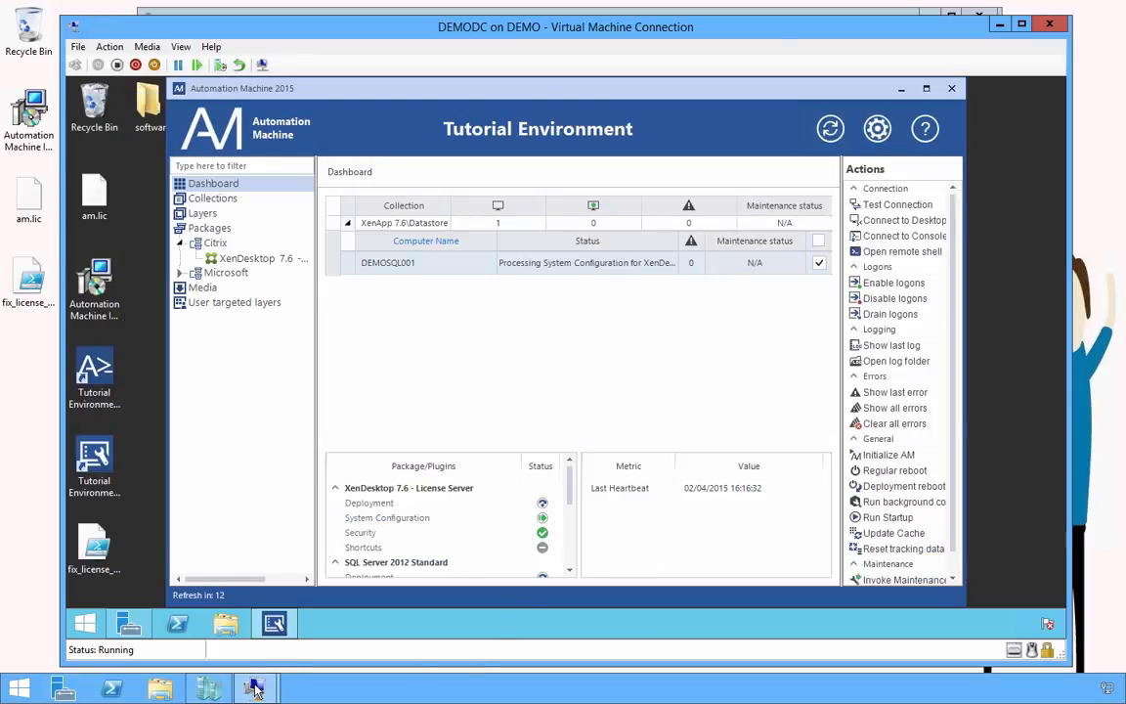
pyautogui.moveTo(253, 690)
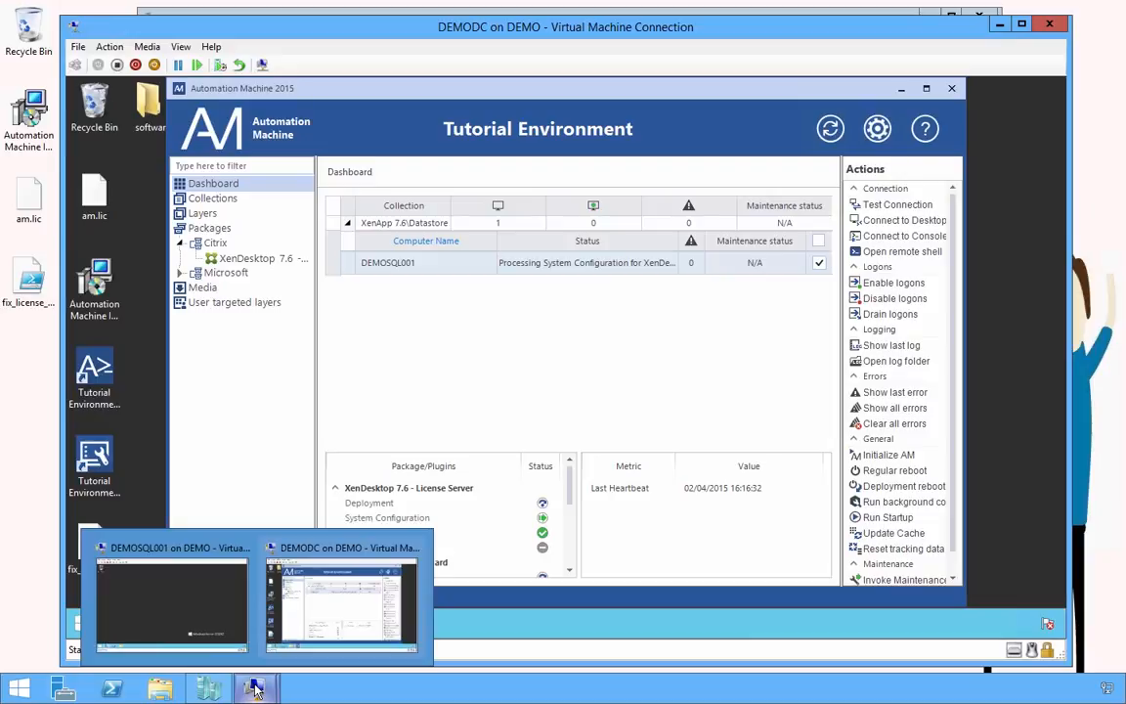
# On DEMOSQL001, launch Citrix License Administration from Apps and log on as the domain administrator
pyautogui.click(134, 600)
pyautogui.click(86, 624)
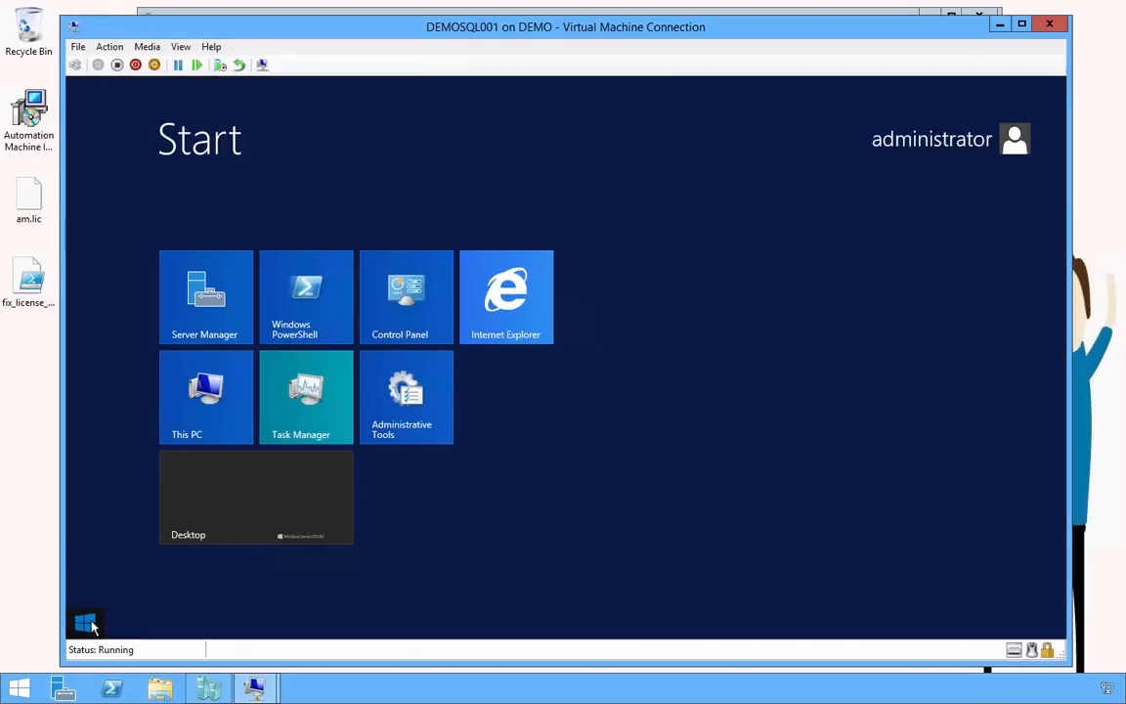
pyautogui.click(171, 591)
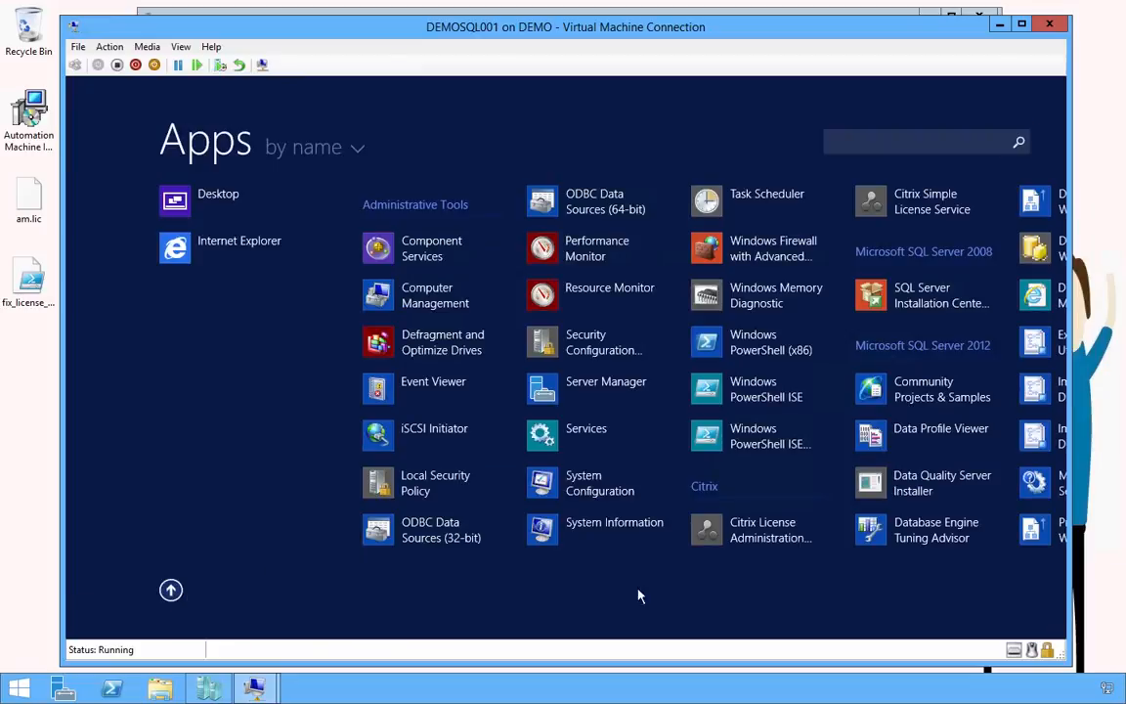
pyautogui.click(753, 468)
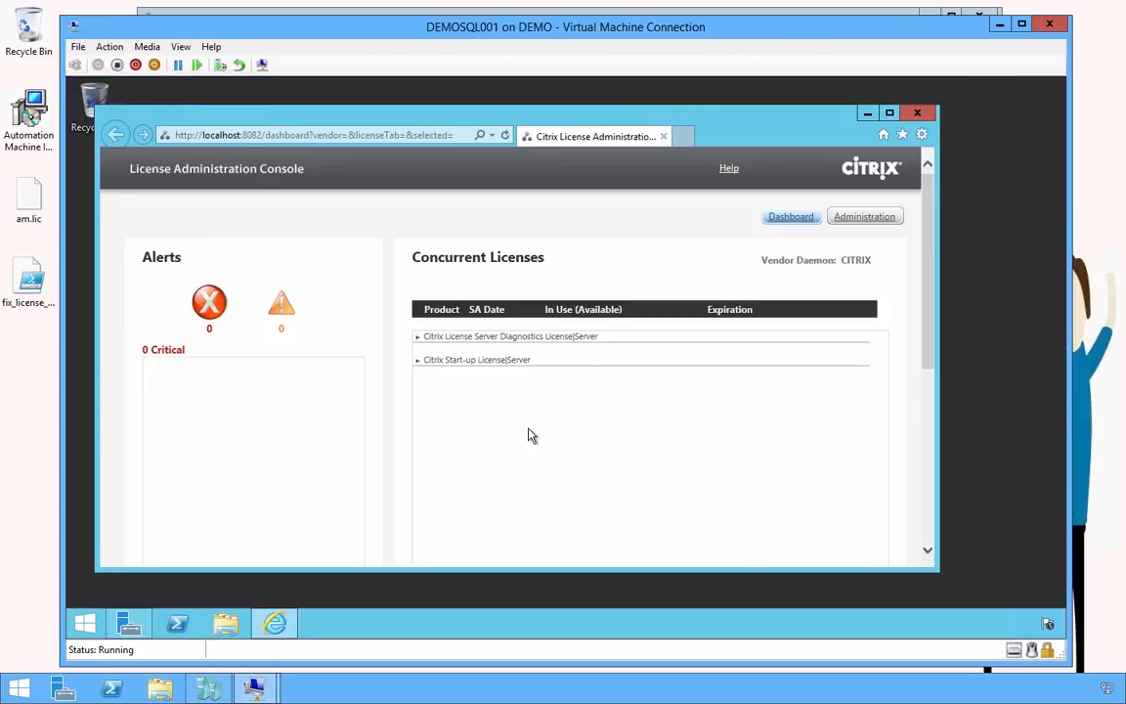
pyautogui.click(875, 217)
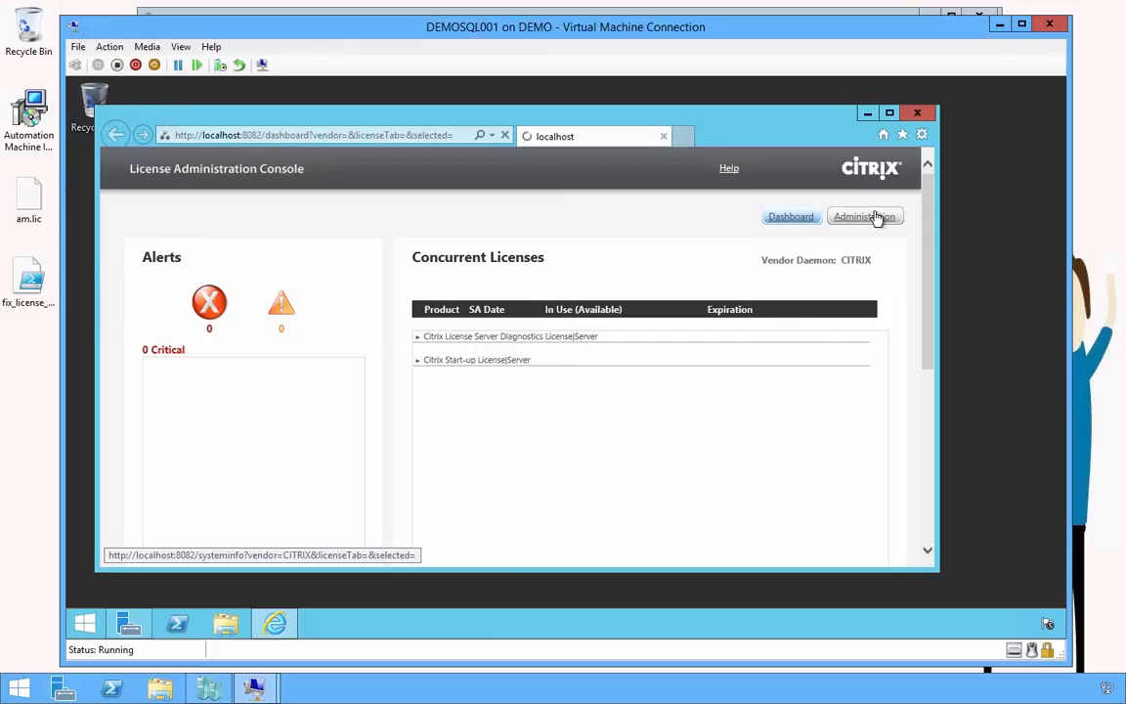
pyautogui.write('log')
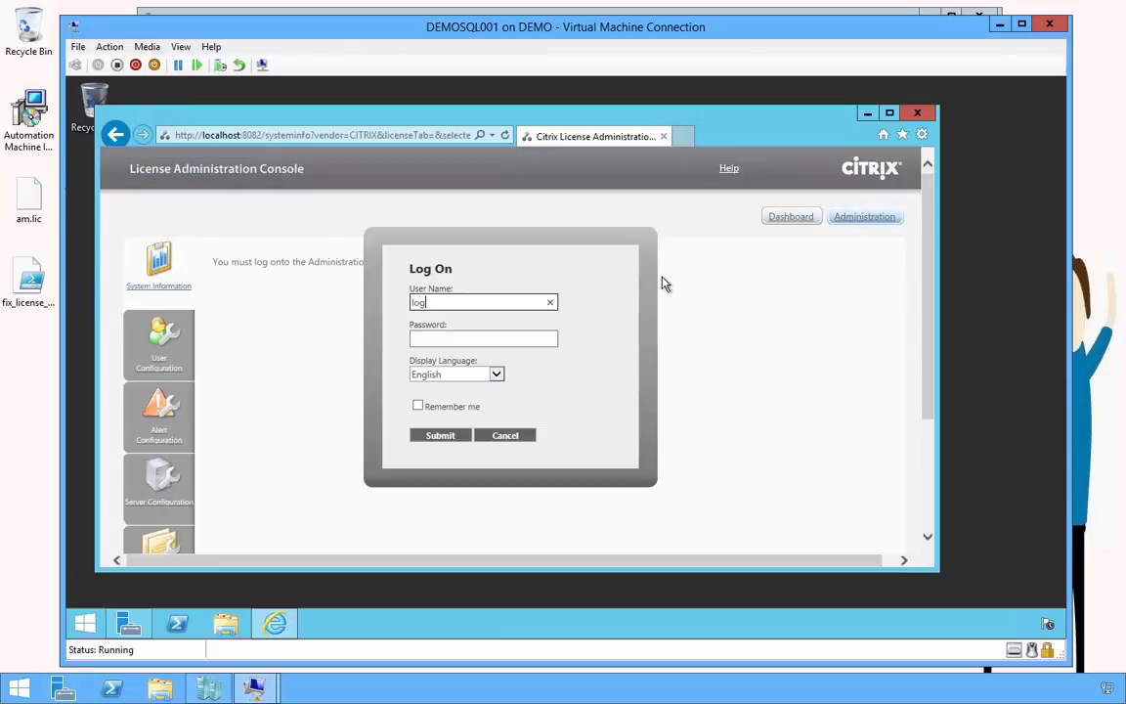
pyautogui.write('inam\\administrator')
pyautogui.press('Tab')
pyautogui.write('•')
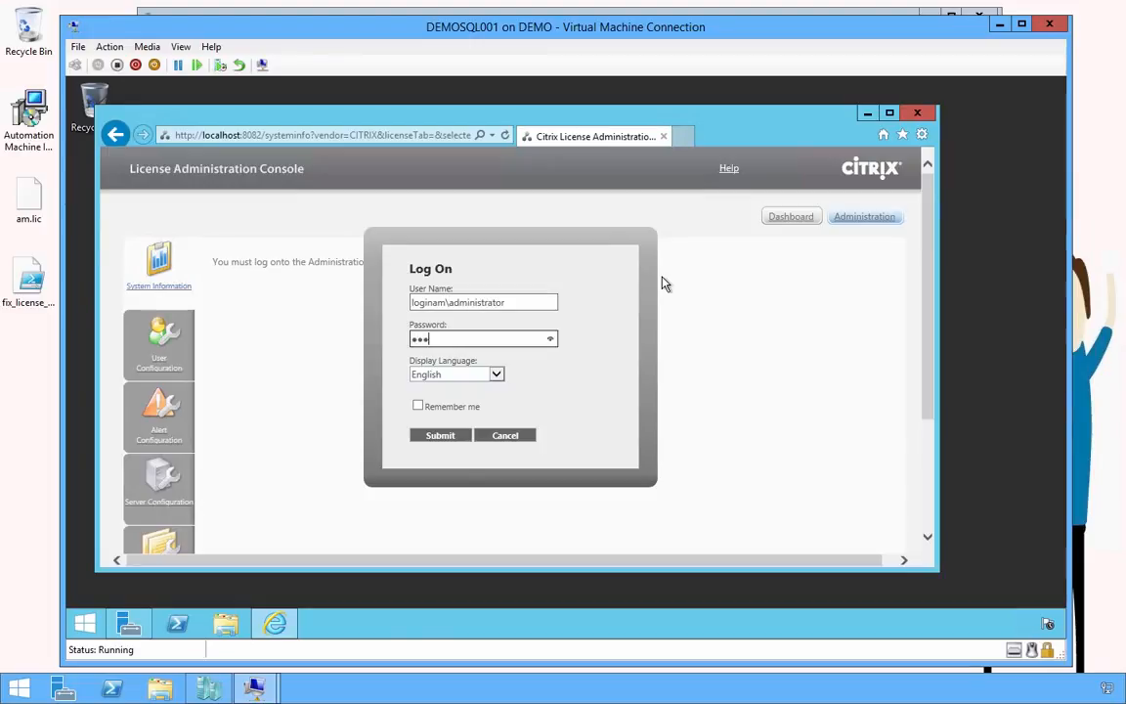
pyautogui.write('••••••••')
pyautogui.press('Return')
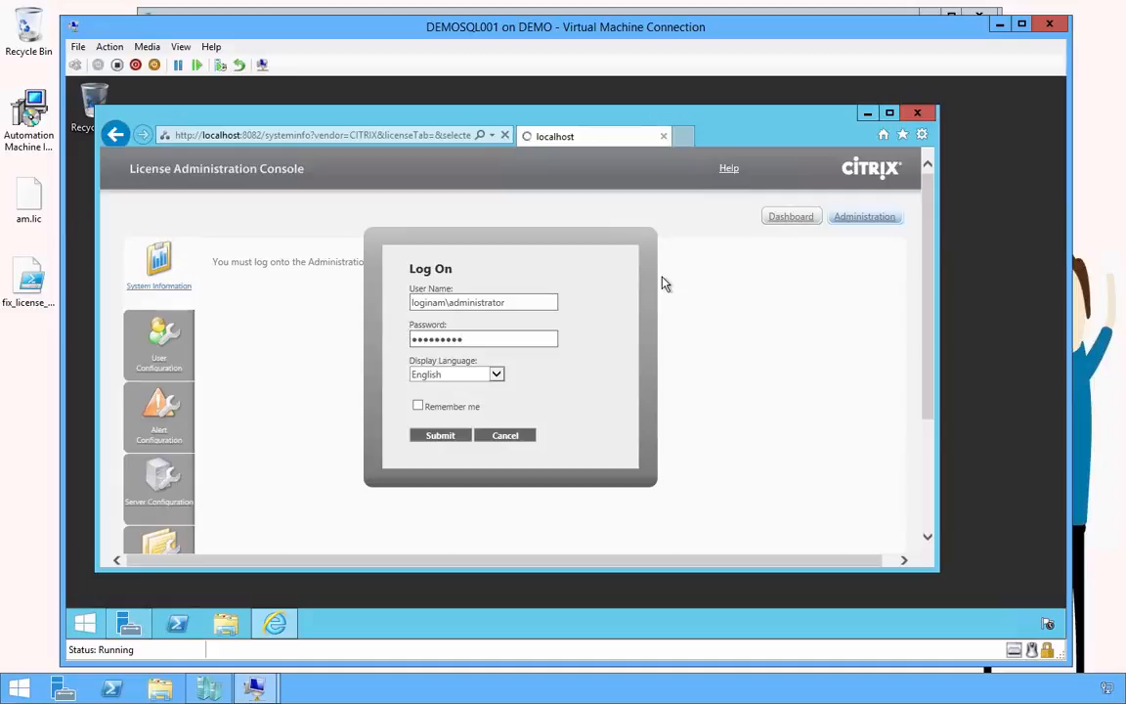
# Check the CITRIX vendor daemon's license directory reads ...\Citrix\Licensing\MyFiles, then minimize the DEMOSQL001 window
pyautogui.click(161, 498)
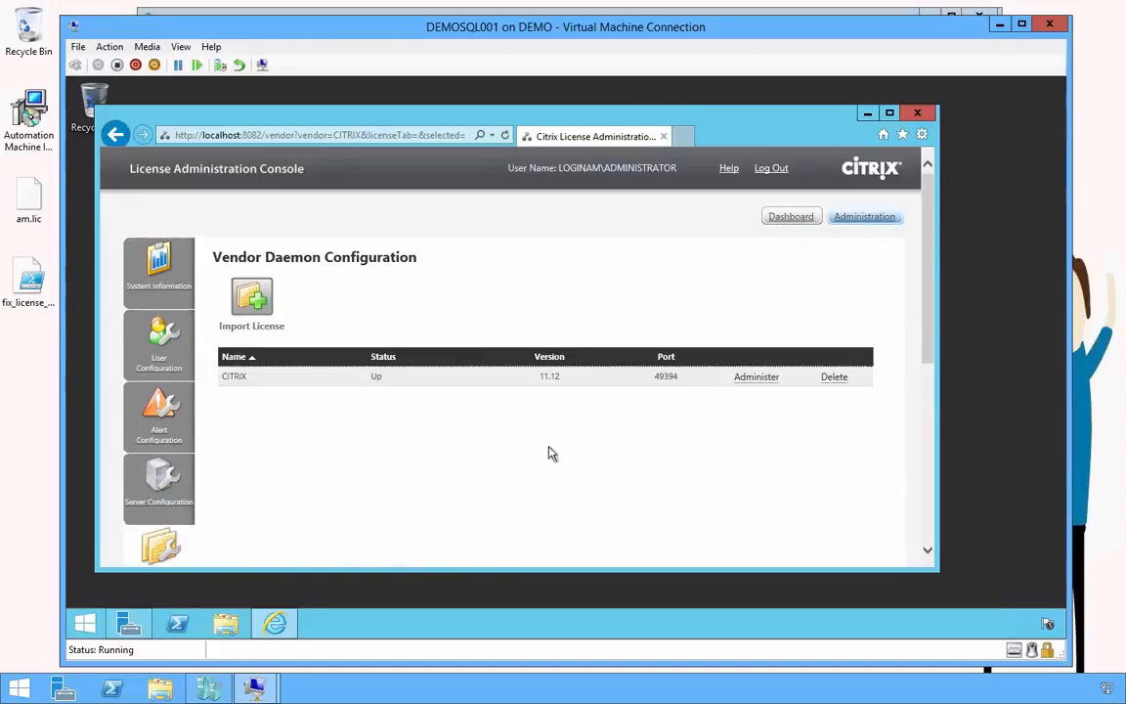
pyautogui.click(753, 379)
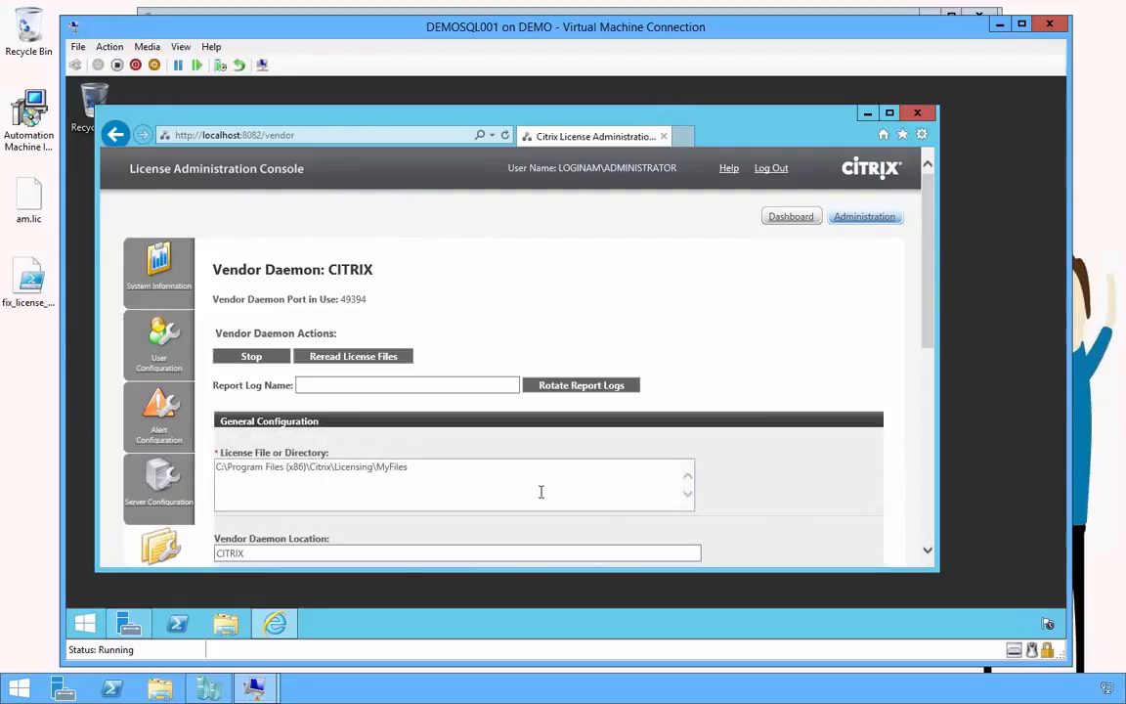
pyautogui.moveTo(500, 470); pyautogui.dragTo(192, 468)
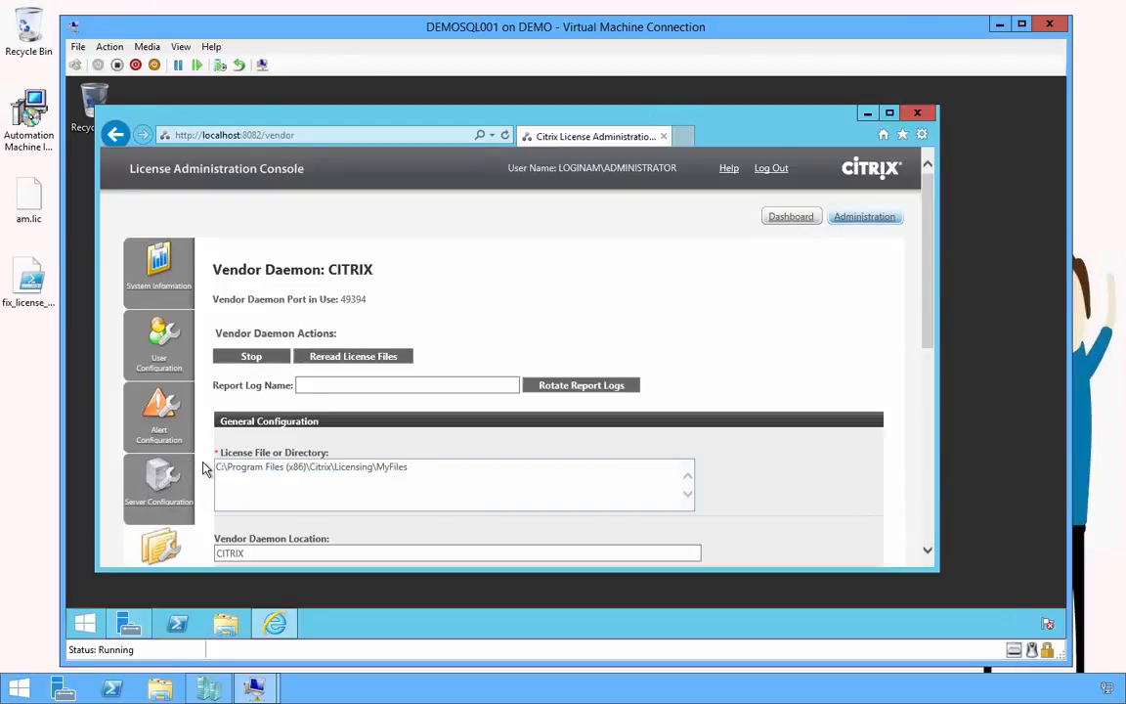
pyautogui.click(1000, 27)
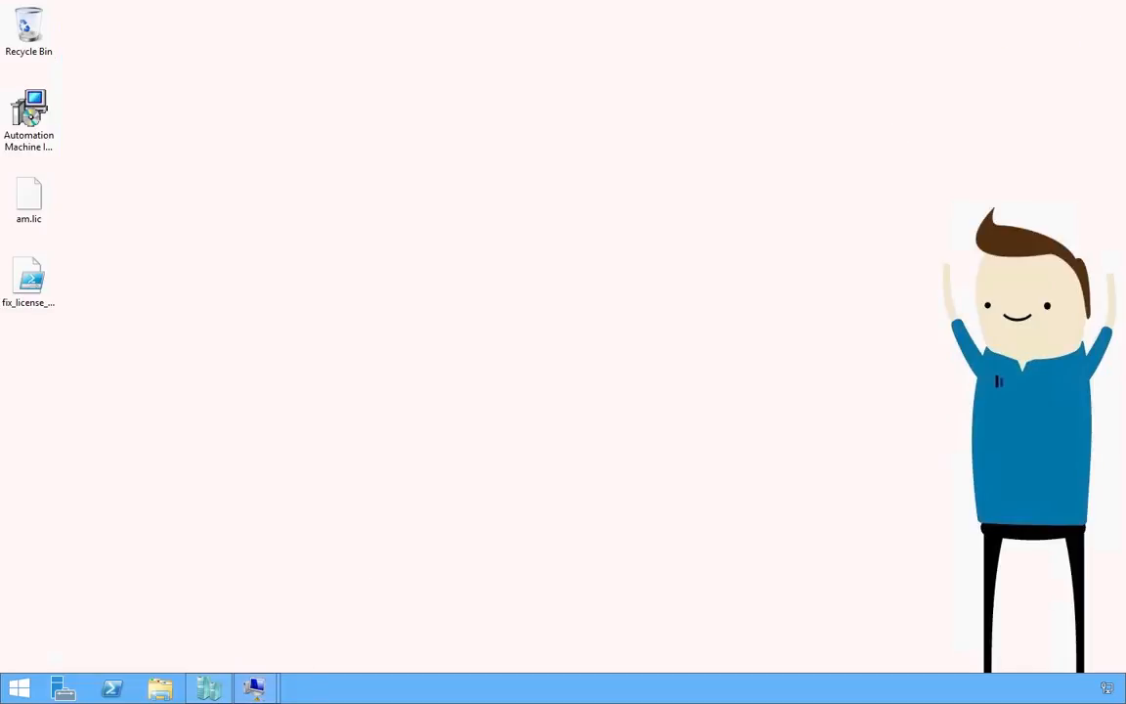
# Restore the DEMODC window, show the Citrix packages, and download the XenDesktop 7.6 Desktop Studio template
pyautogui.moveTo(254, 689)
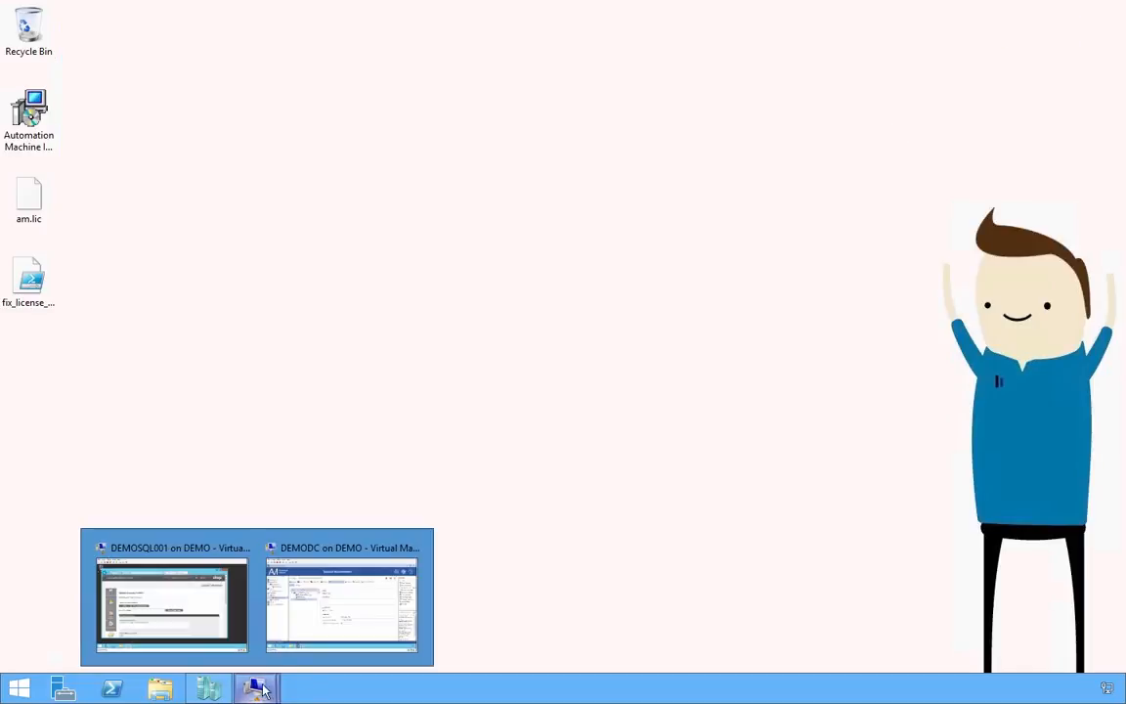
pyautogui.click(302, 614)
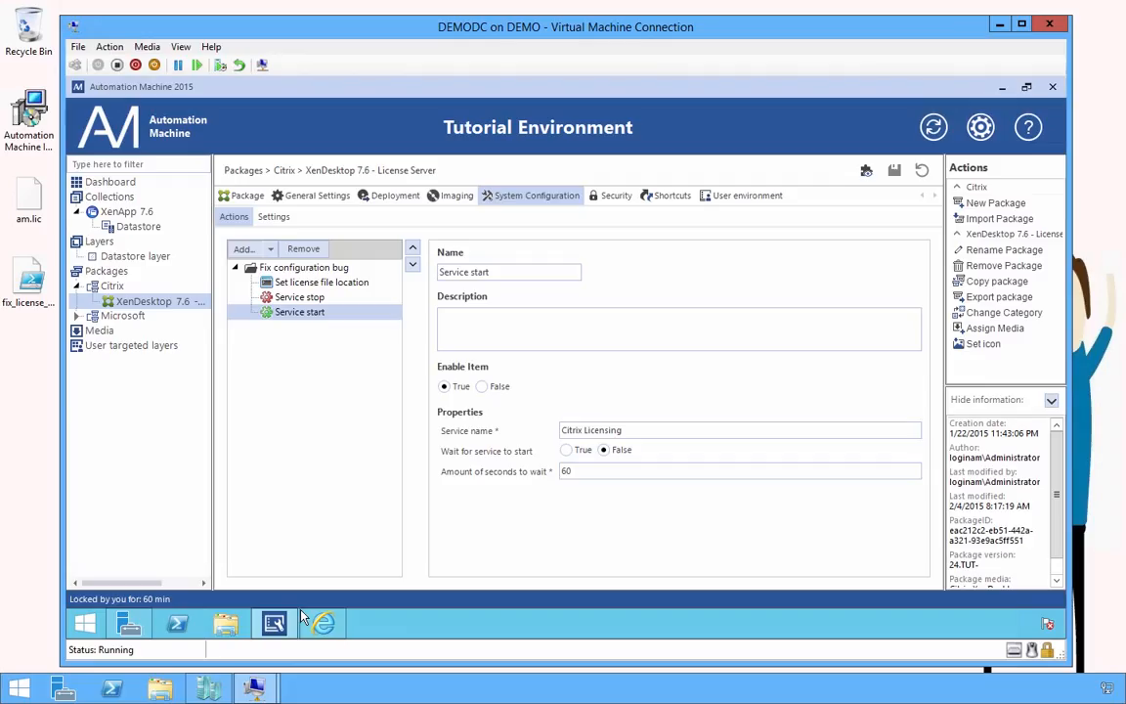
pyautogui.click(111, 285)
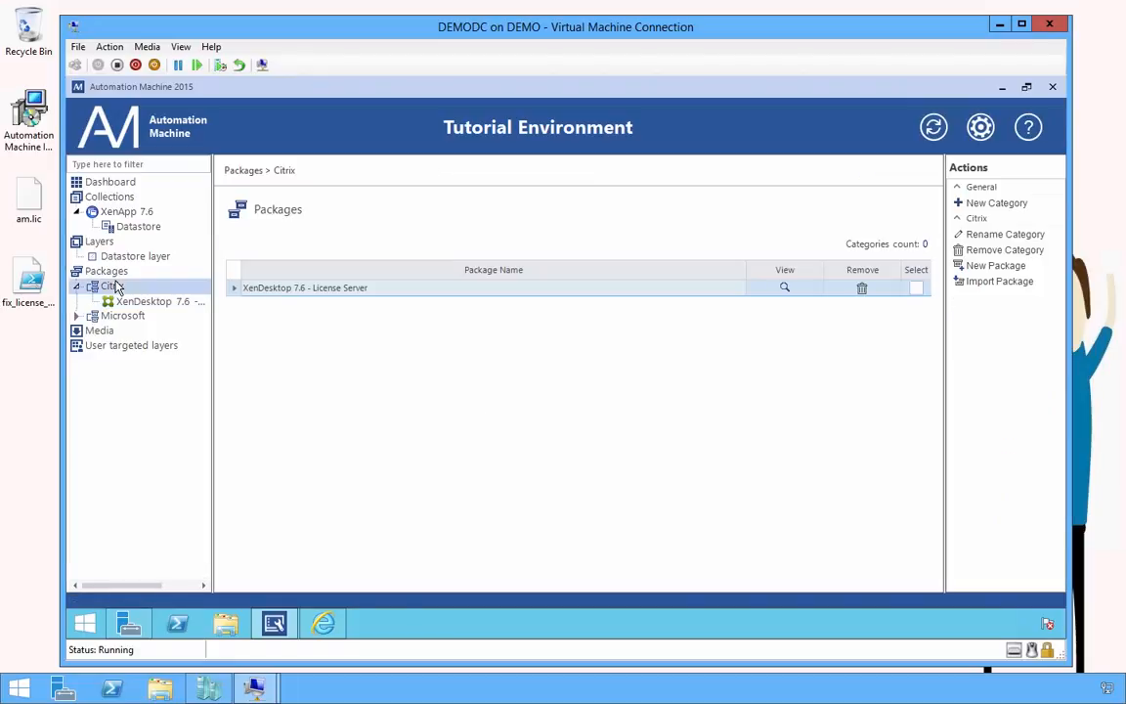
pyautogui.click(326, 623)
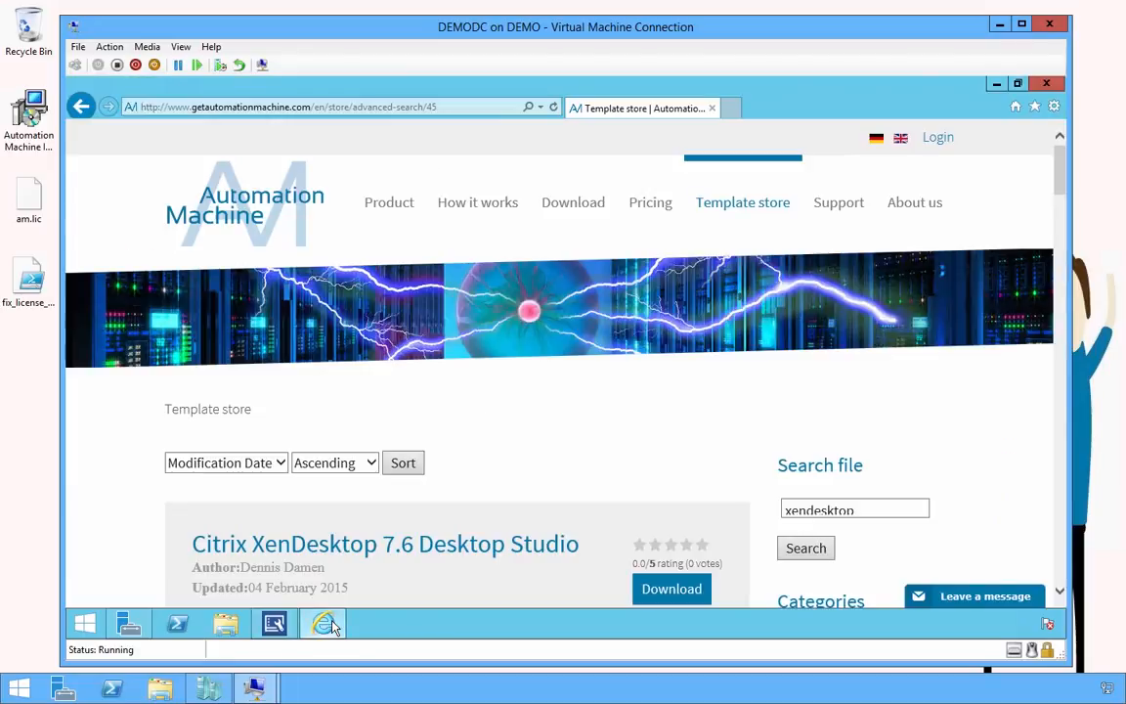
pyautogui.scroll(-2, 542, 470)
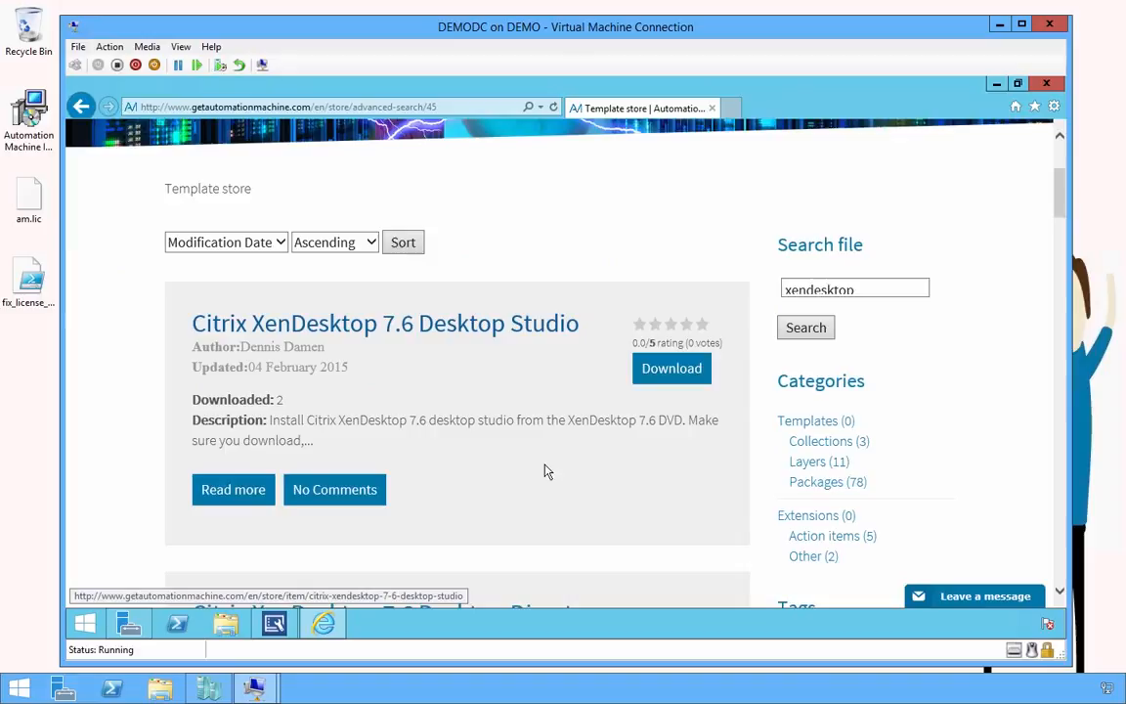
pyautogui.click(659, 372)
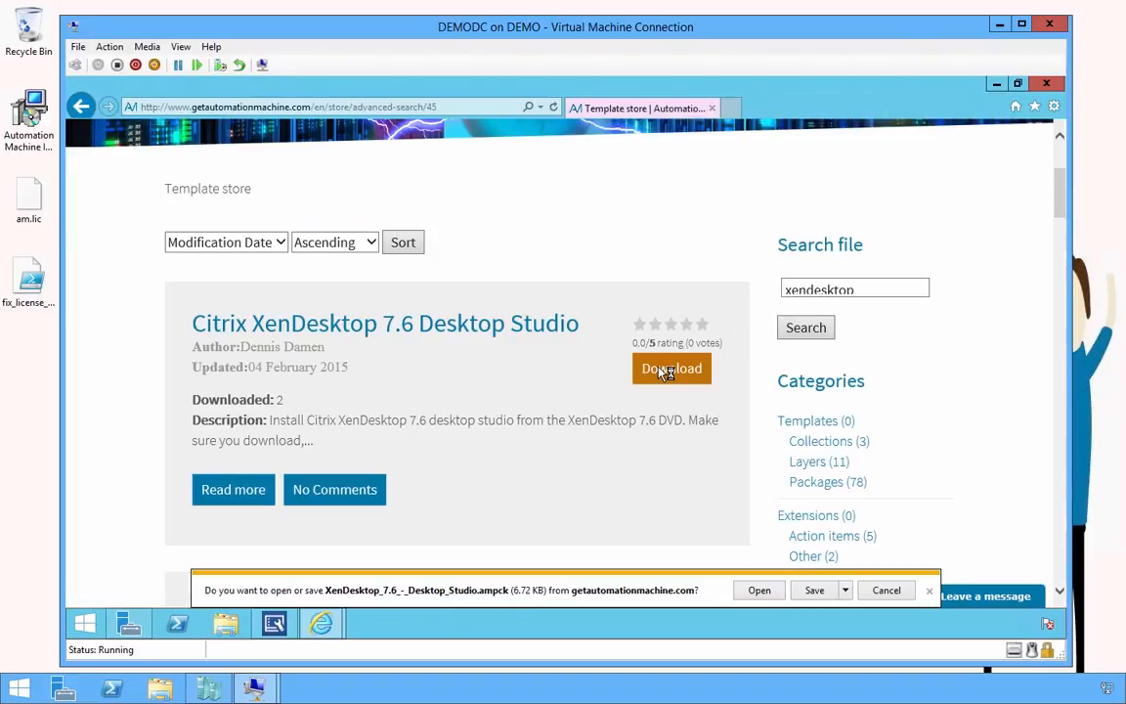
pyautogui.click(811, 591)
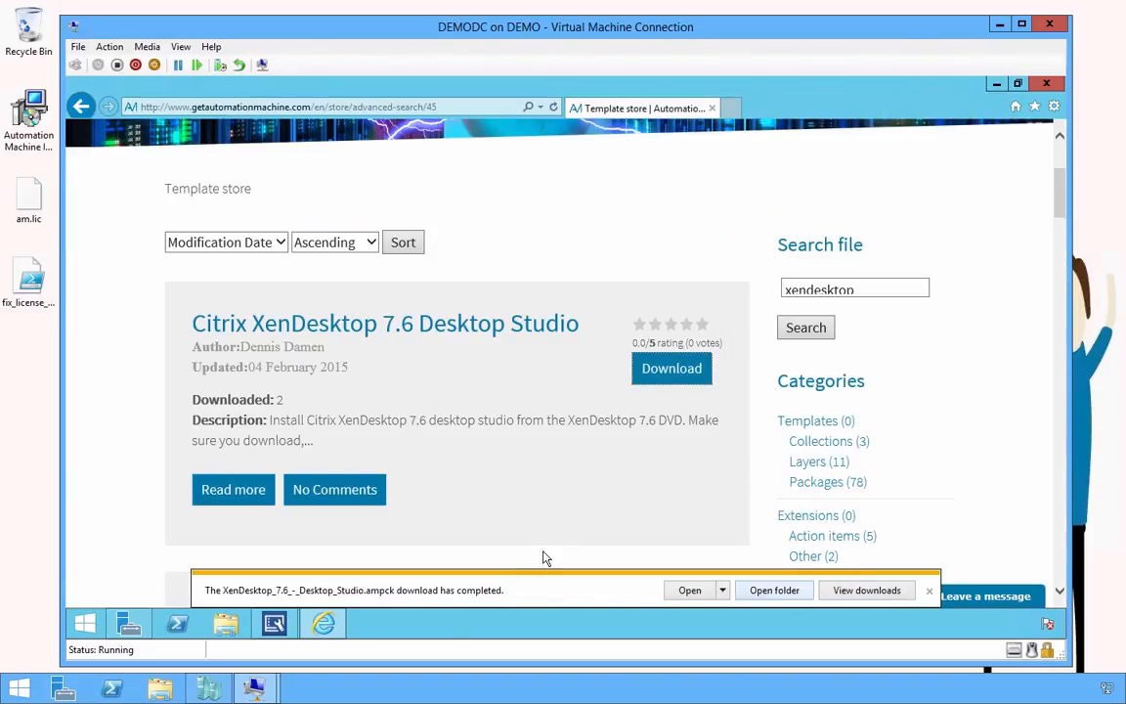
# Download and save the Desktop Director and Delivery Controller package templates
pyautogui.scroll(-3, 645, 499)
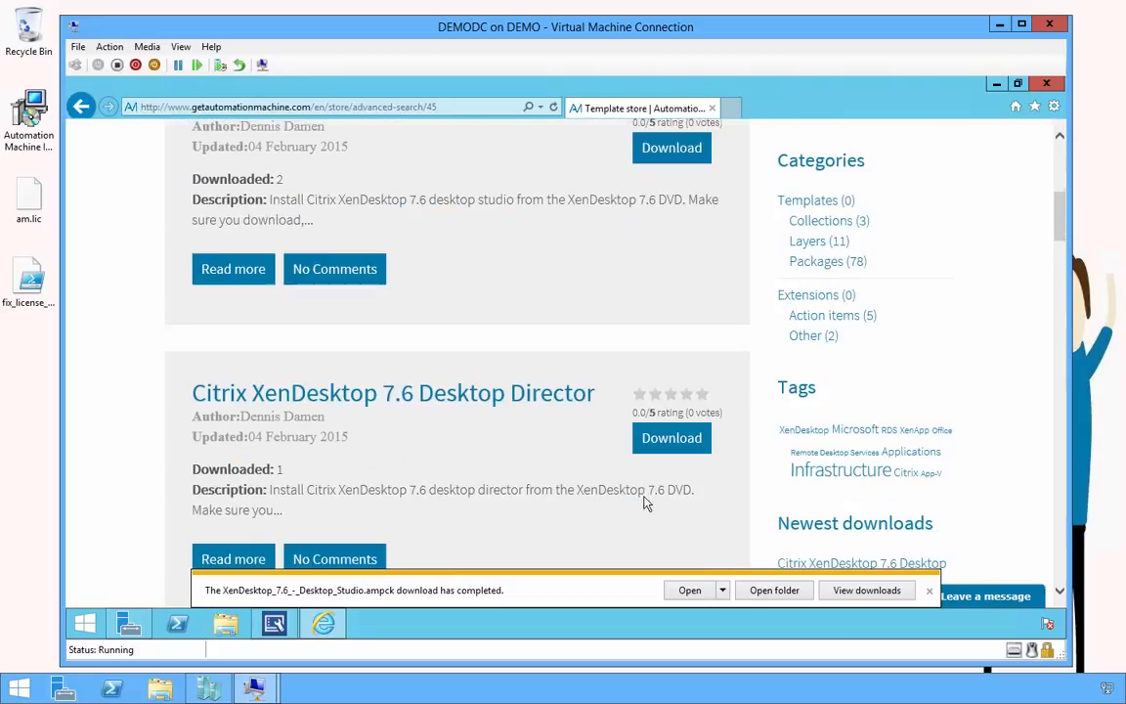
pyautogui.click(659, 375)
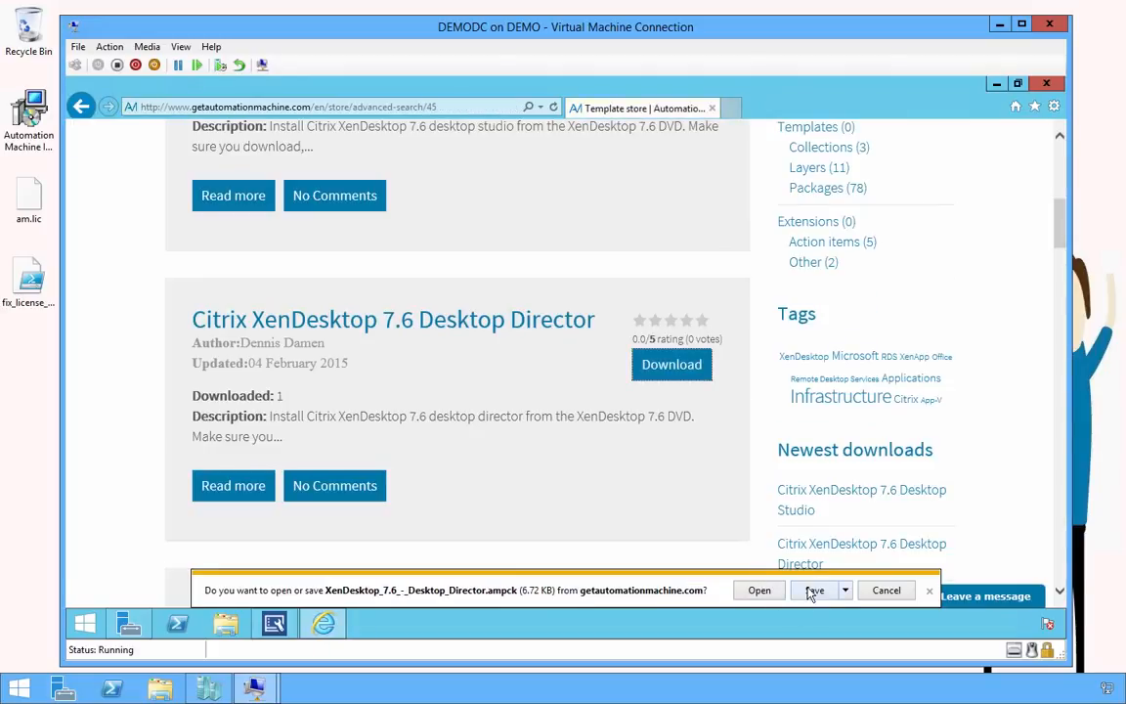
pyautogui.click(812, 590)
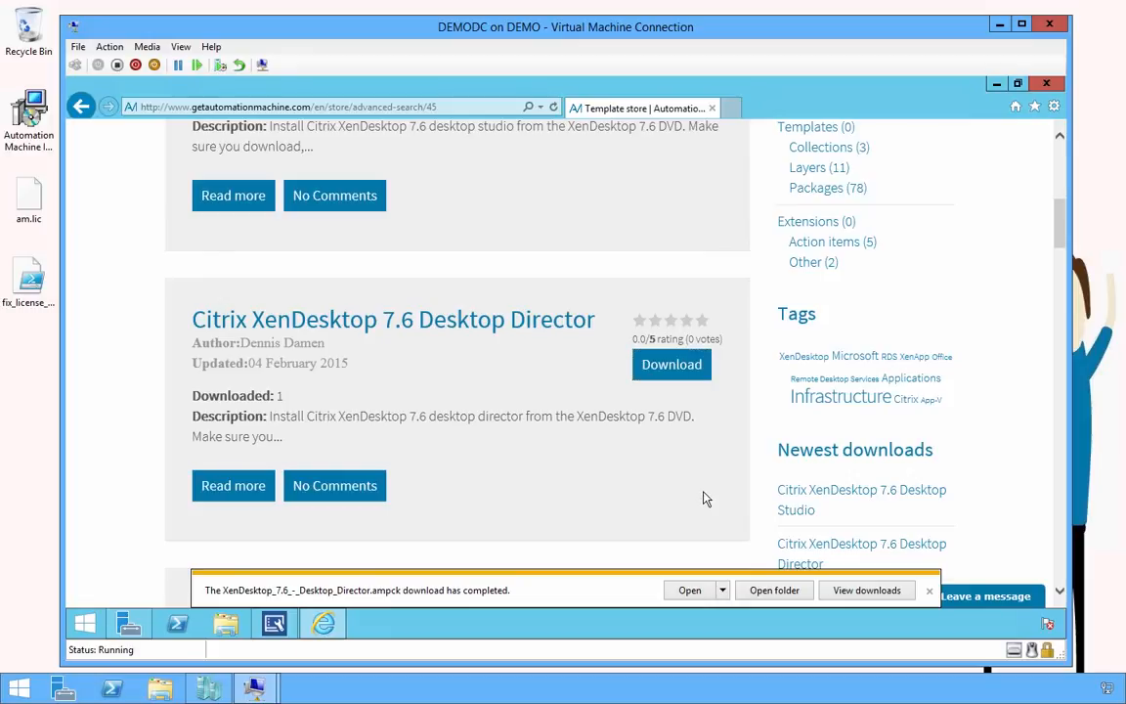
pyautogui.scroll(-3, 706, 498)
pyautogui.click(672, 363)
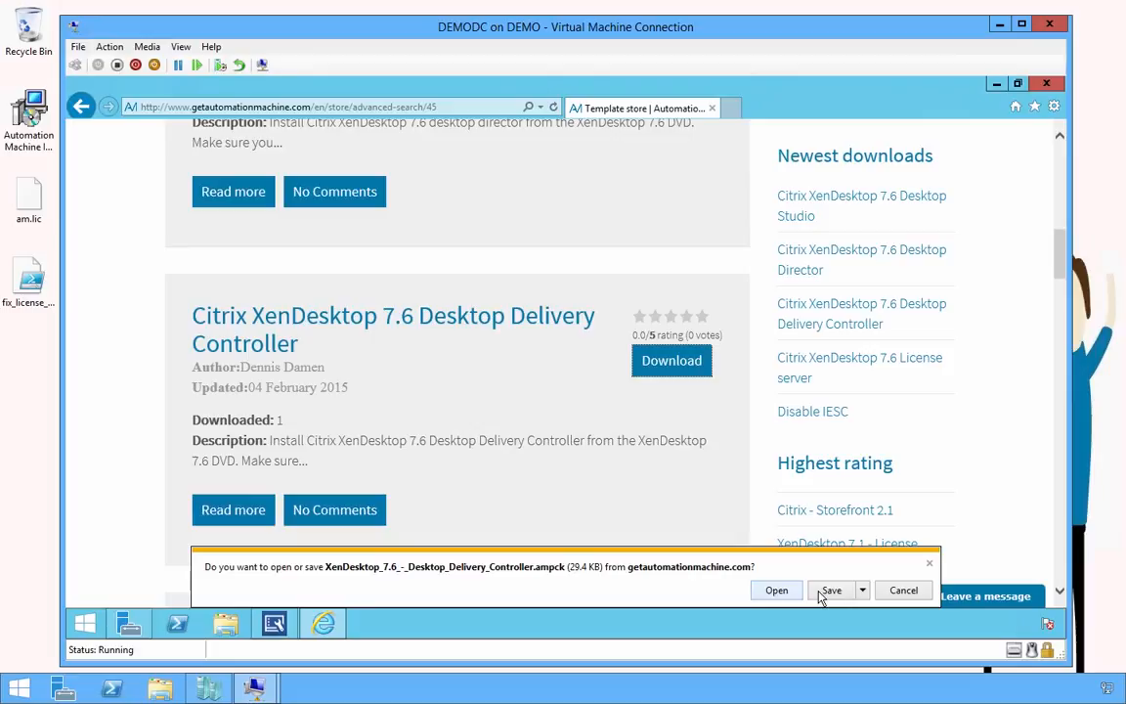
pyautogui.click(814, 591)
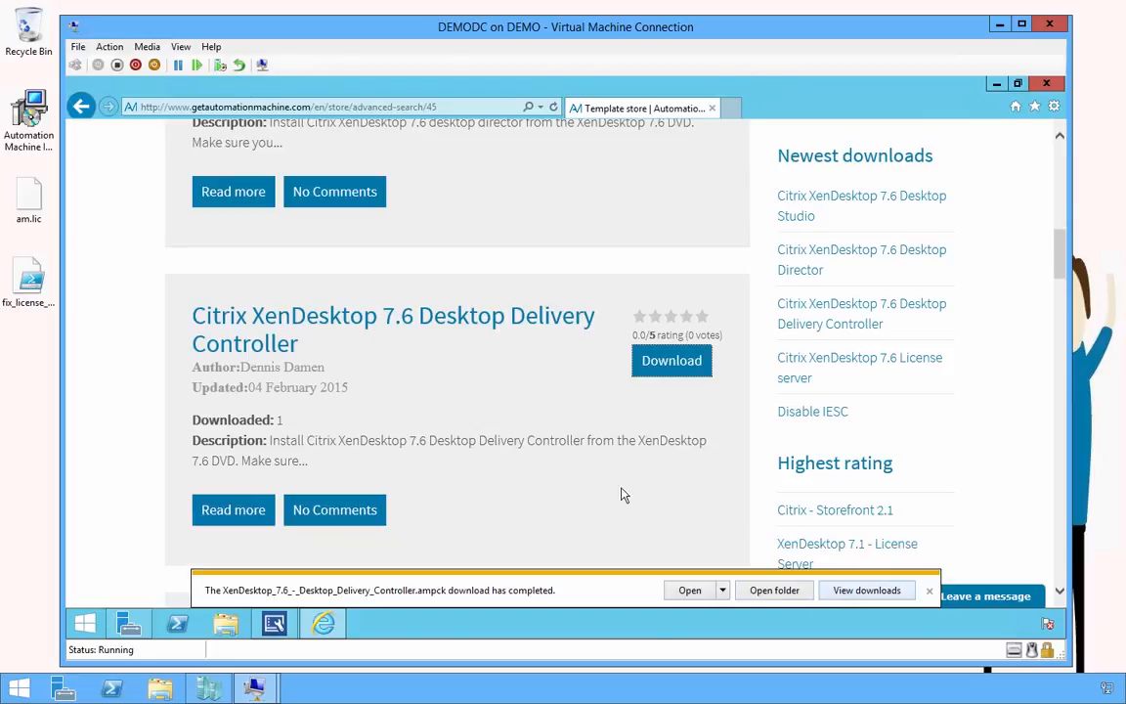
# Dismiss the three download notices and minimize the browser
pyautogui.click(930, 594)
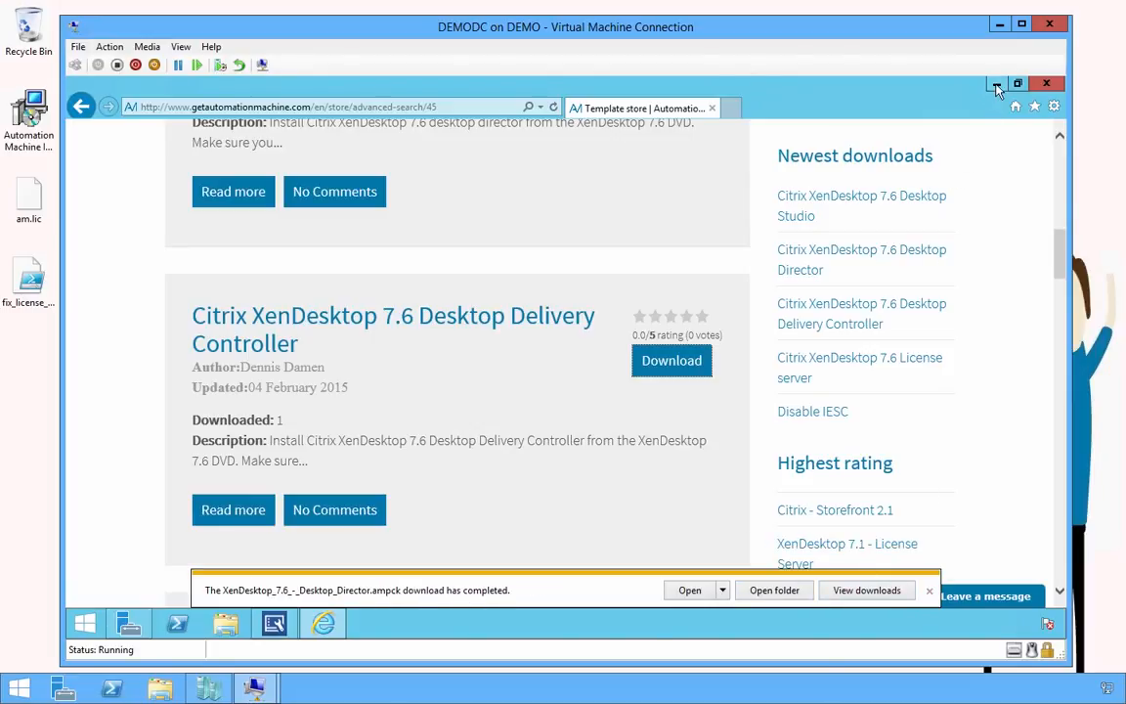
pyautogui.click(929, 592)
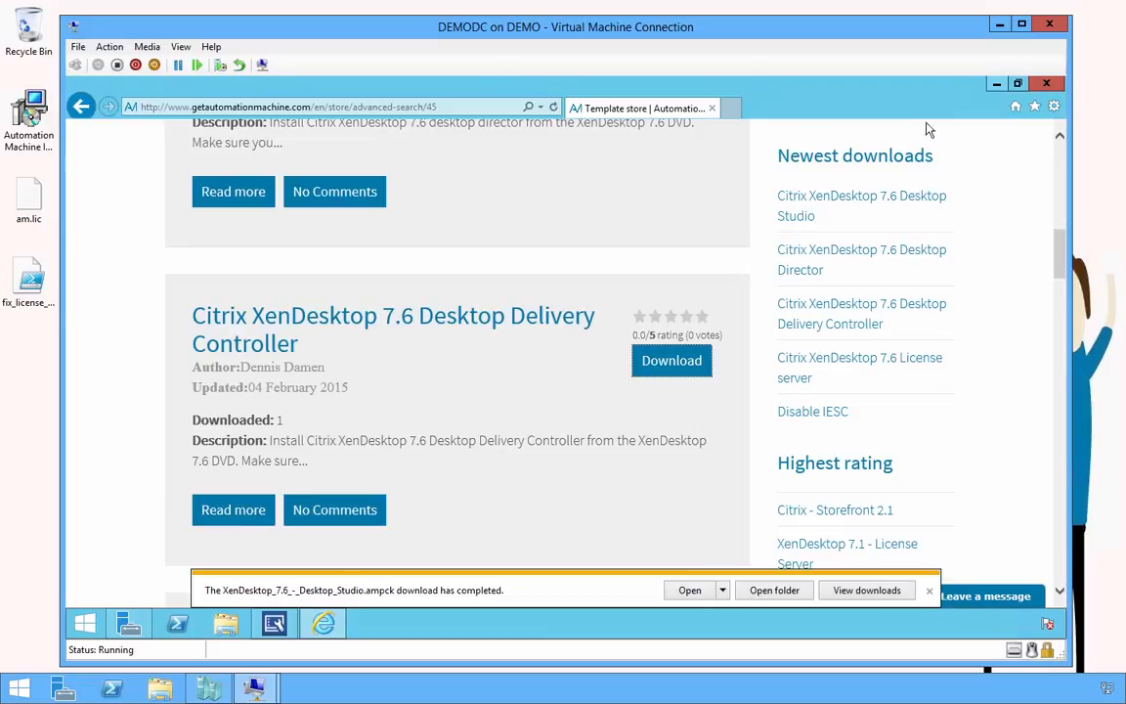
pyautogui.click(930, 591)
pyautogui.click(996, 84)
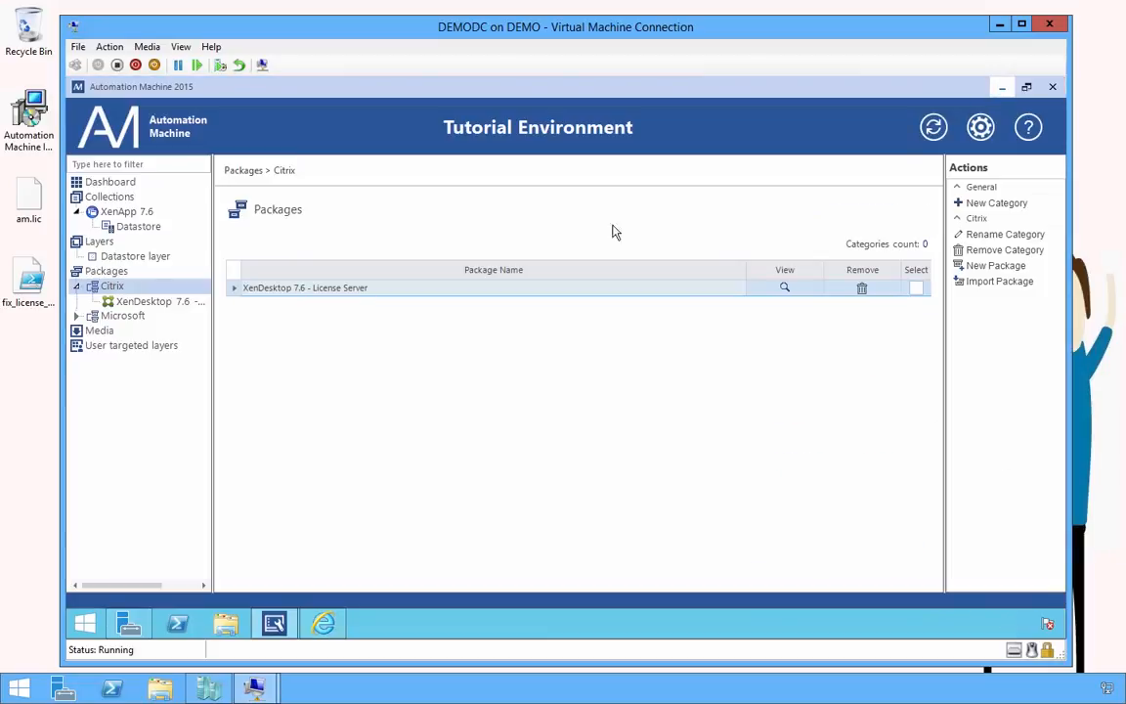
# Import the Desktop Delivery Controller .ampck package from Downloads into the Citrix category
pyautogui.rightClick(154, 292)
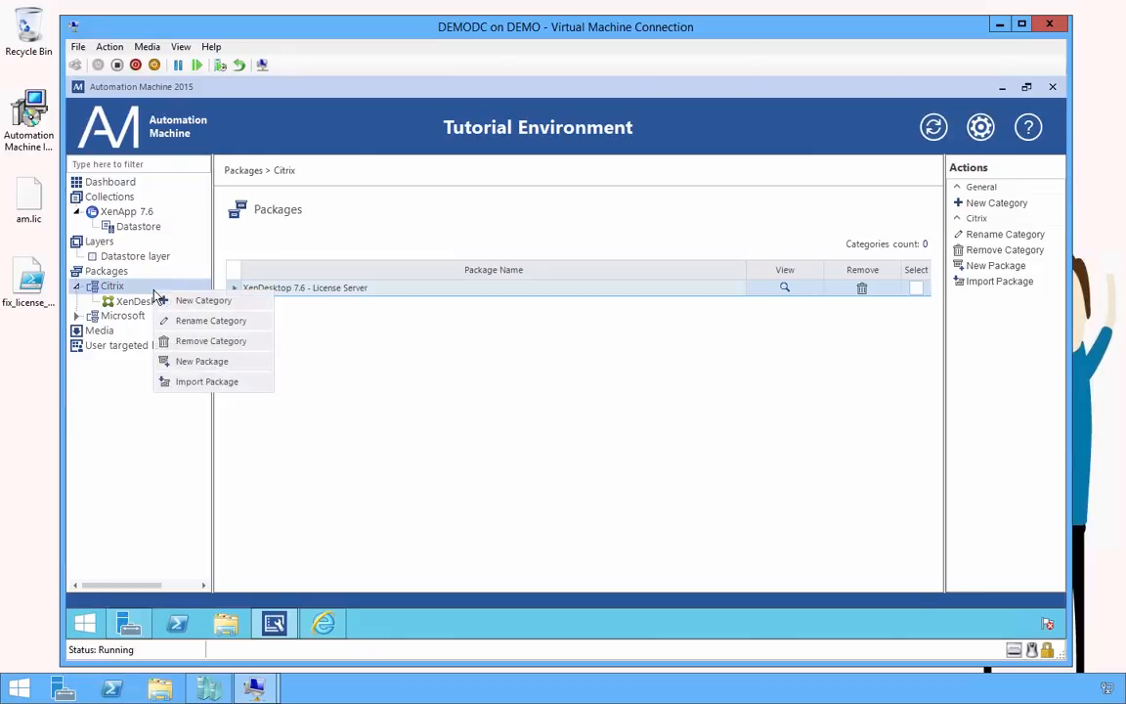
pyautogui.click(210, 381)
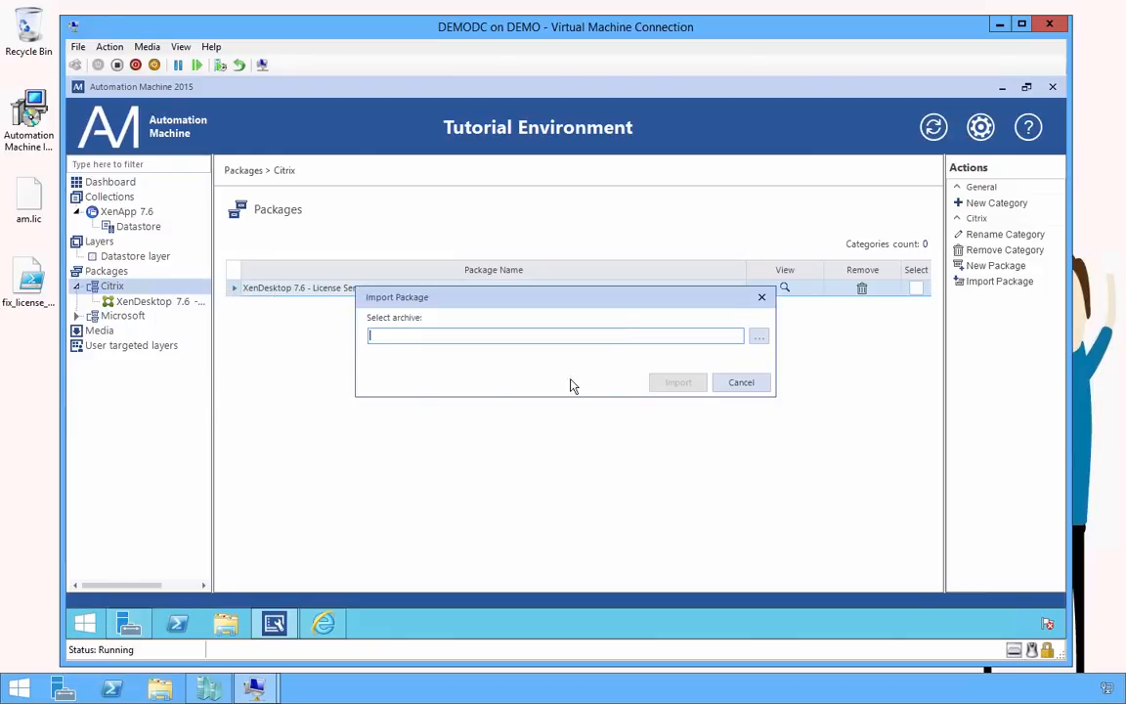
pyautogui.click(767, 340)
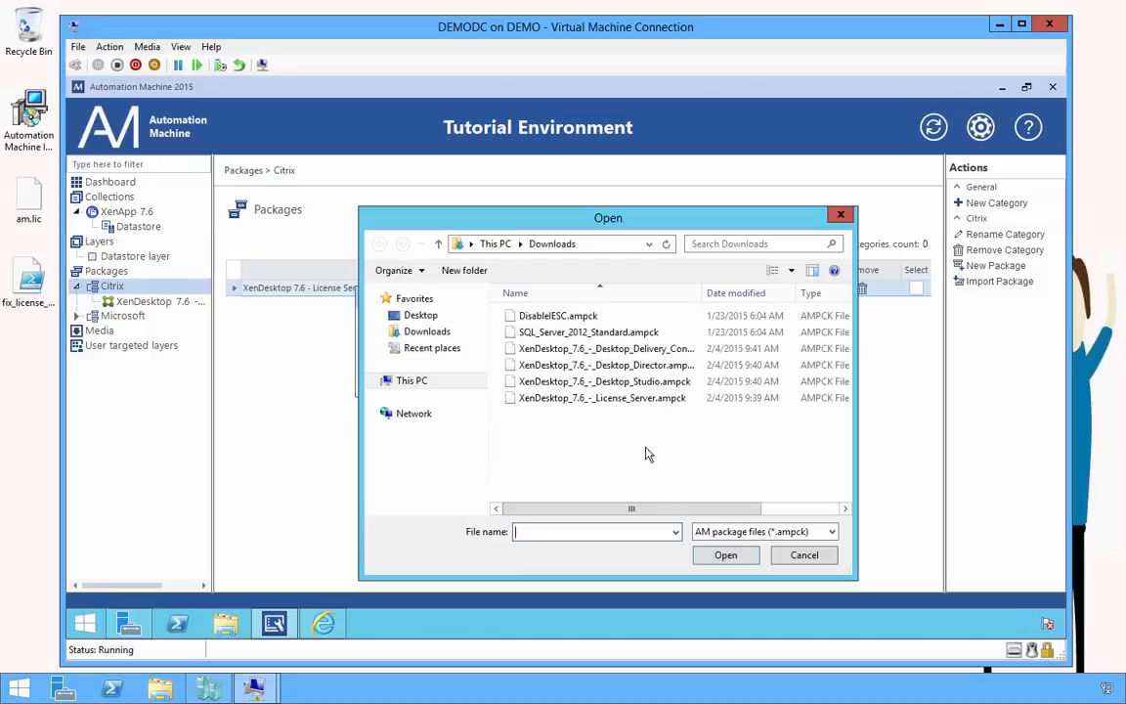
pyautogui.doubleClick(632, 350)
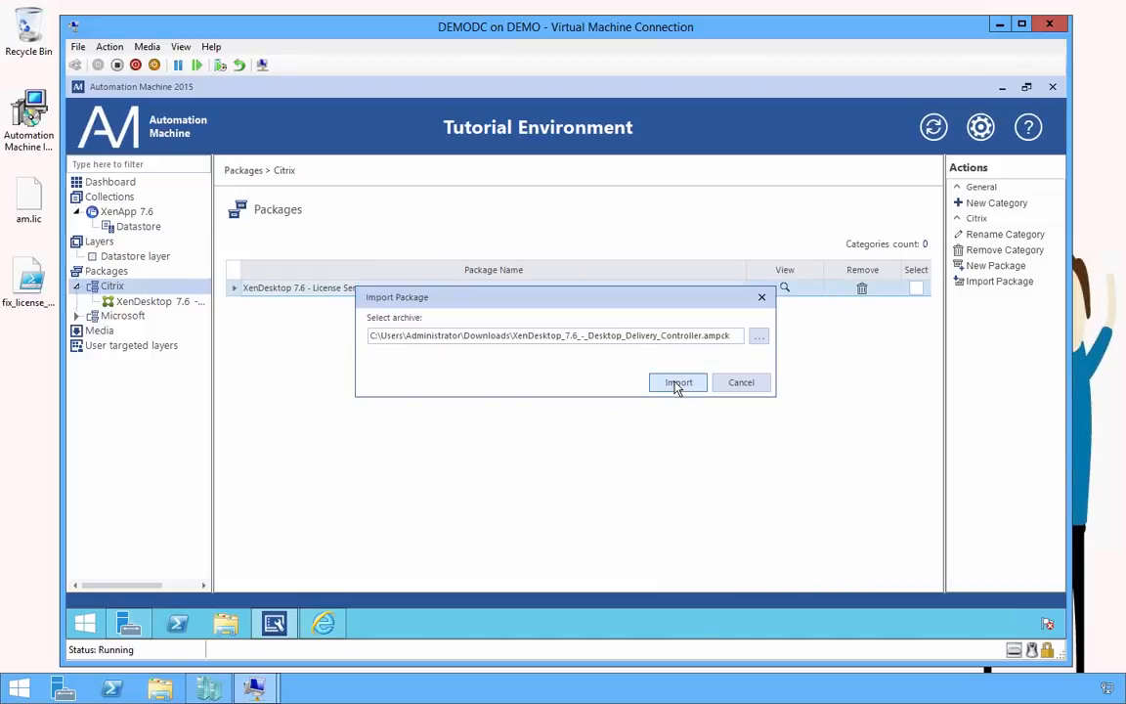
pyautogui.click(678, 382)
pyautogui.click(679, 567)
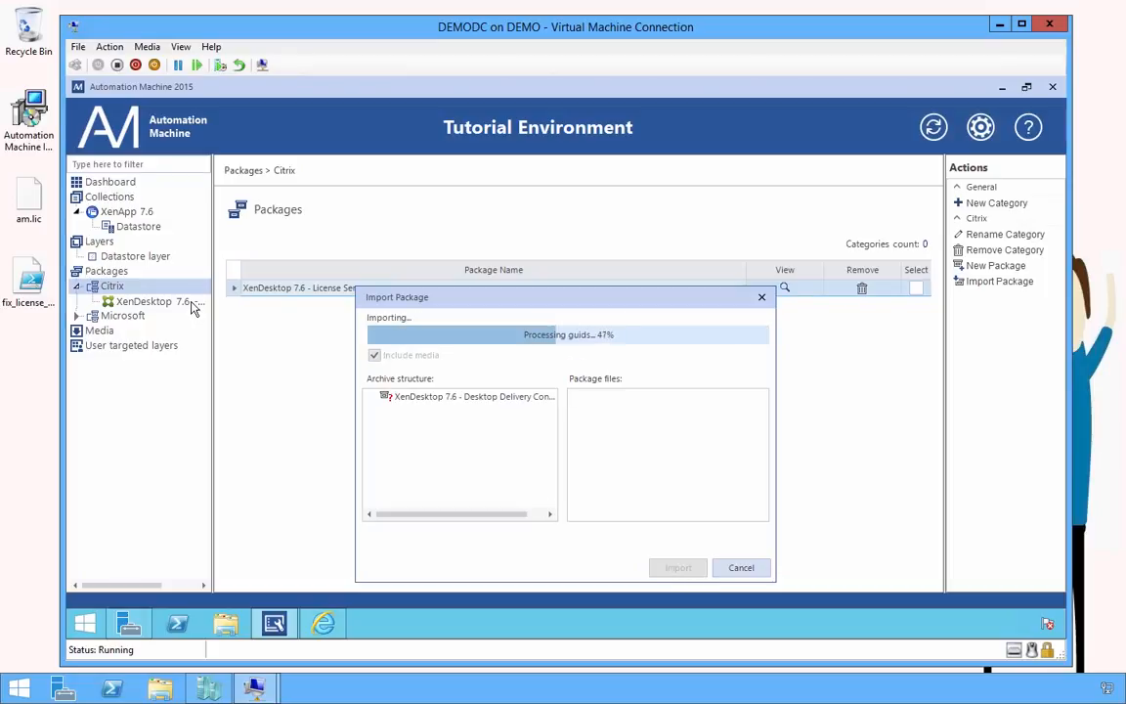
# Import the Desktop Director .ampck package into the Citrix category
pyautogui.click(172, 284)
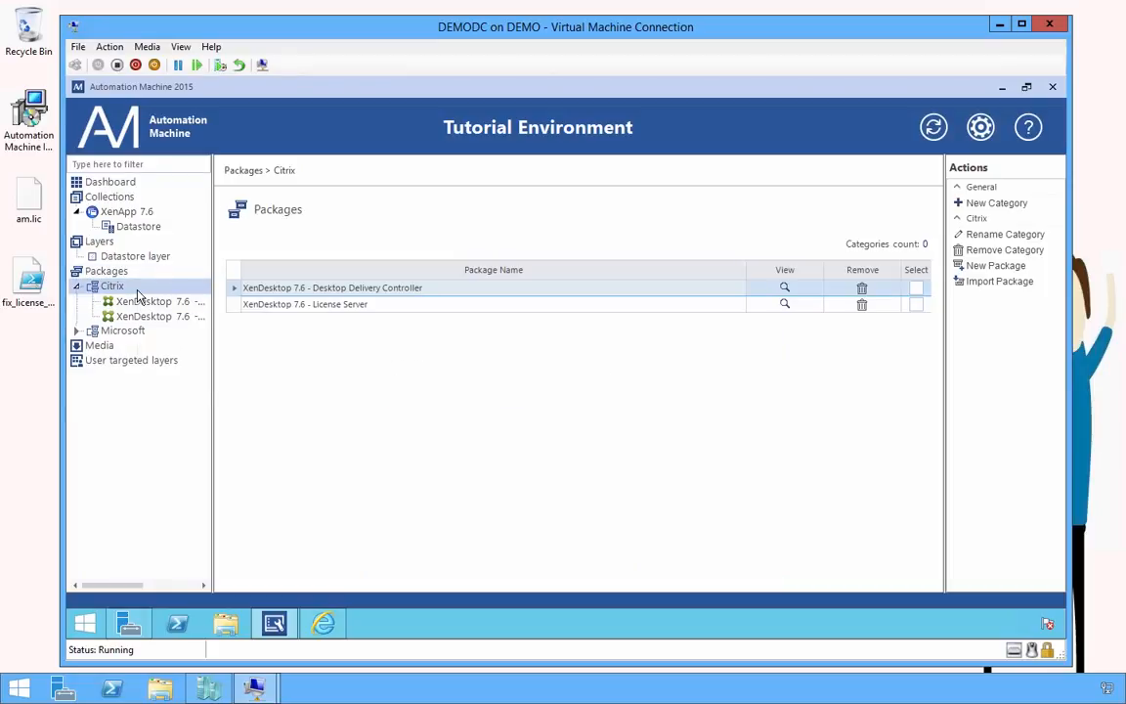
pyautogui.rightClick(137, 295)
pyautogui.click(181, 383)
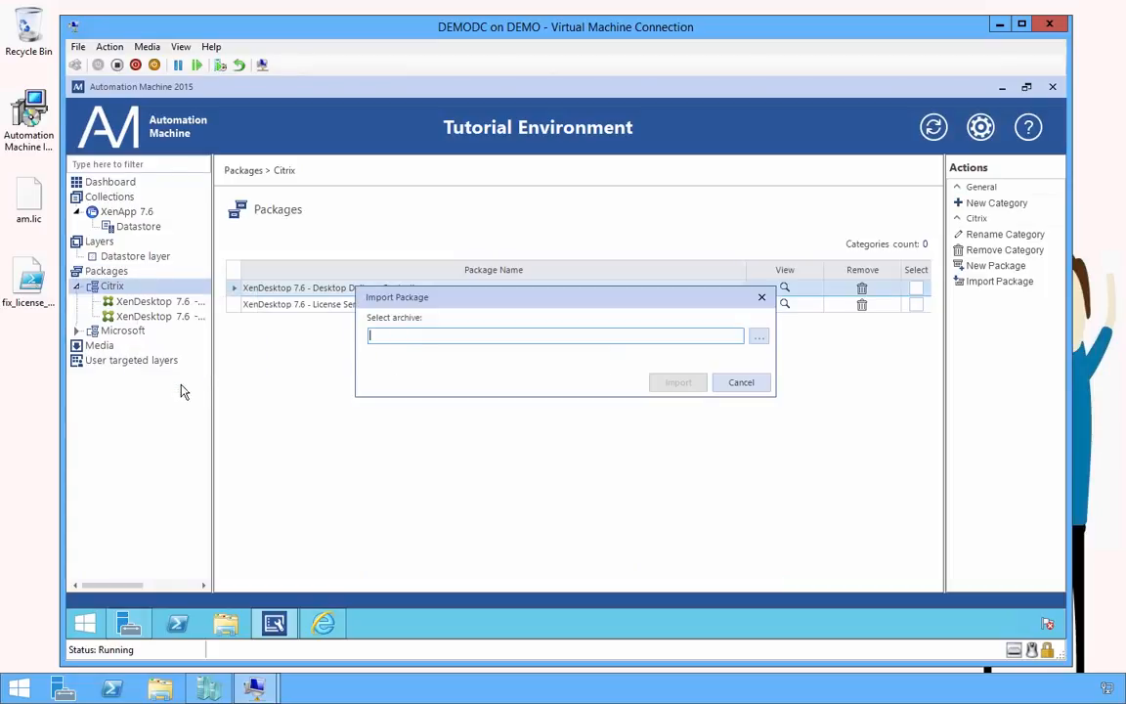
pyautogui.click(759, 336)
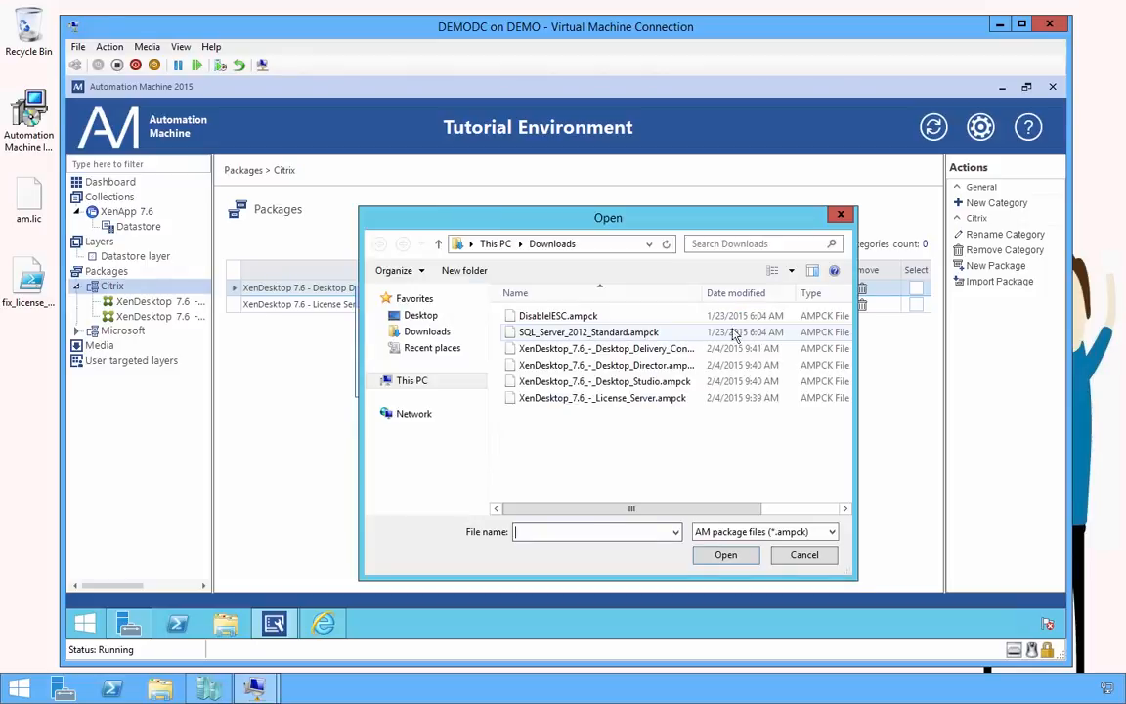
pyautogui.doubleClick(668, 365)
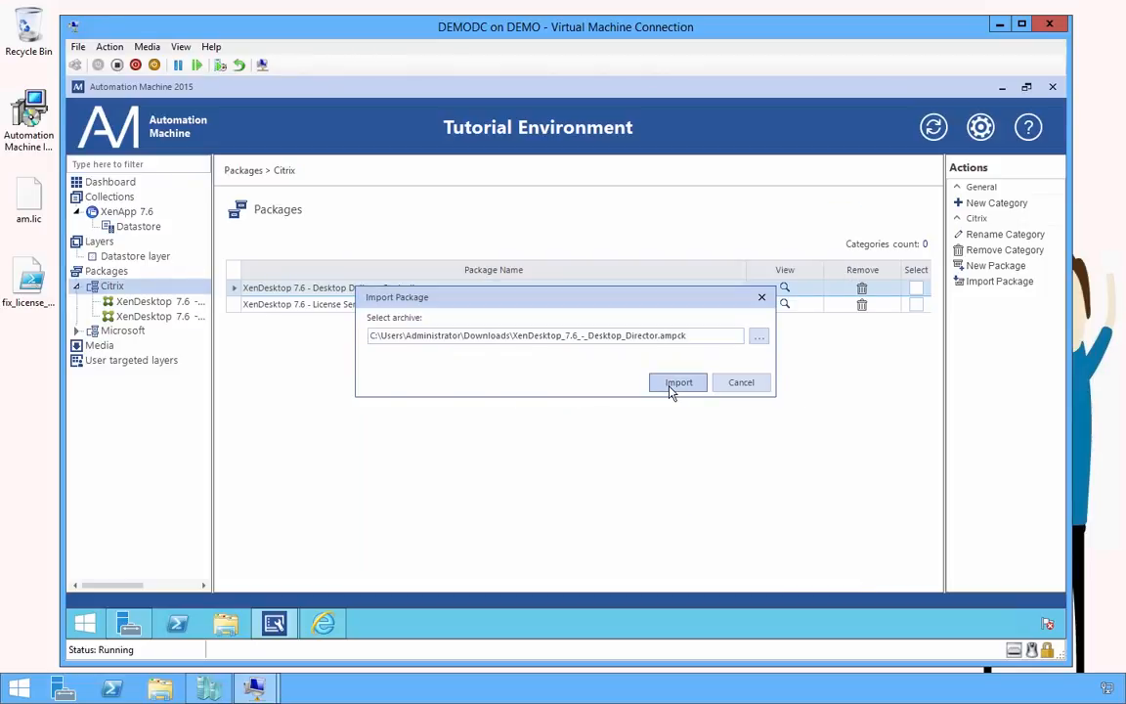
pyautogui.click(673, 385)
pyautogui.click(679, 569)
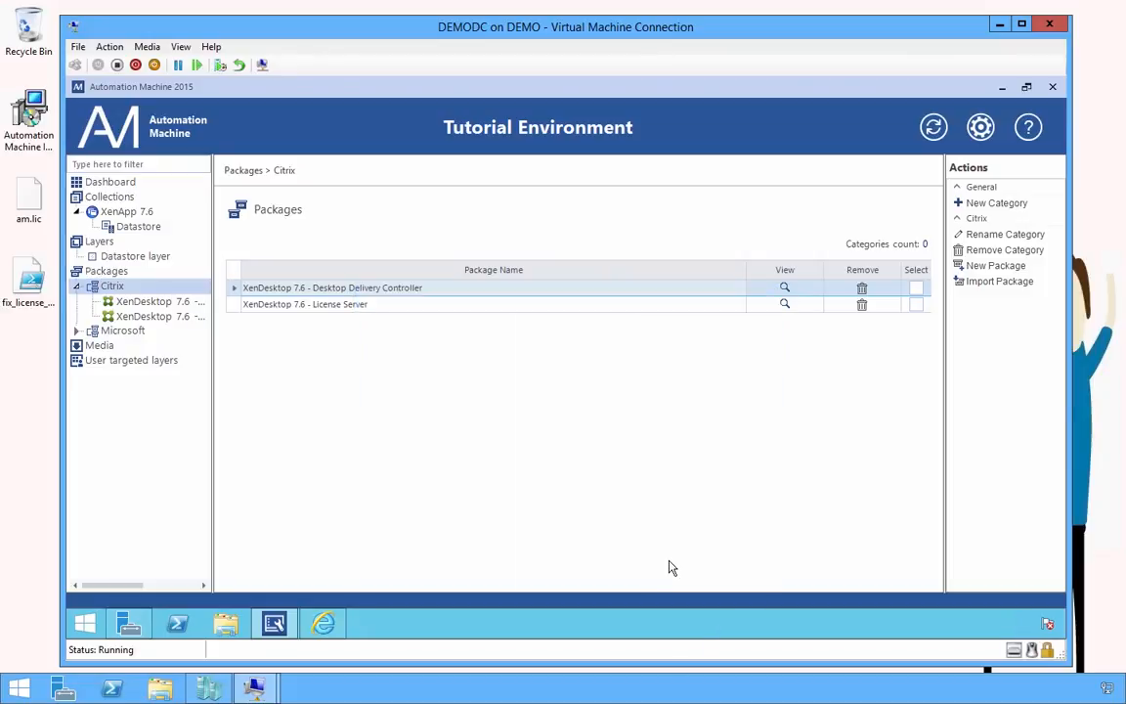
# Import the Desktop Studio .ampck package into the Citrix category
pyautogui.rightClick(176, 291)
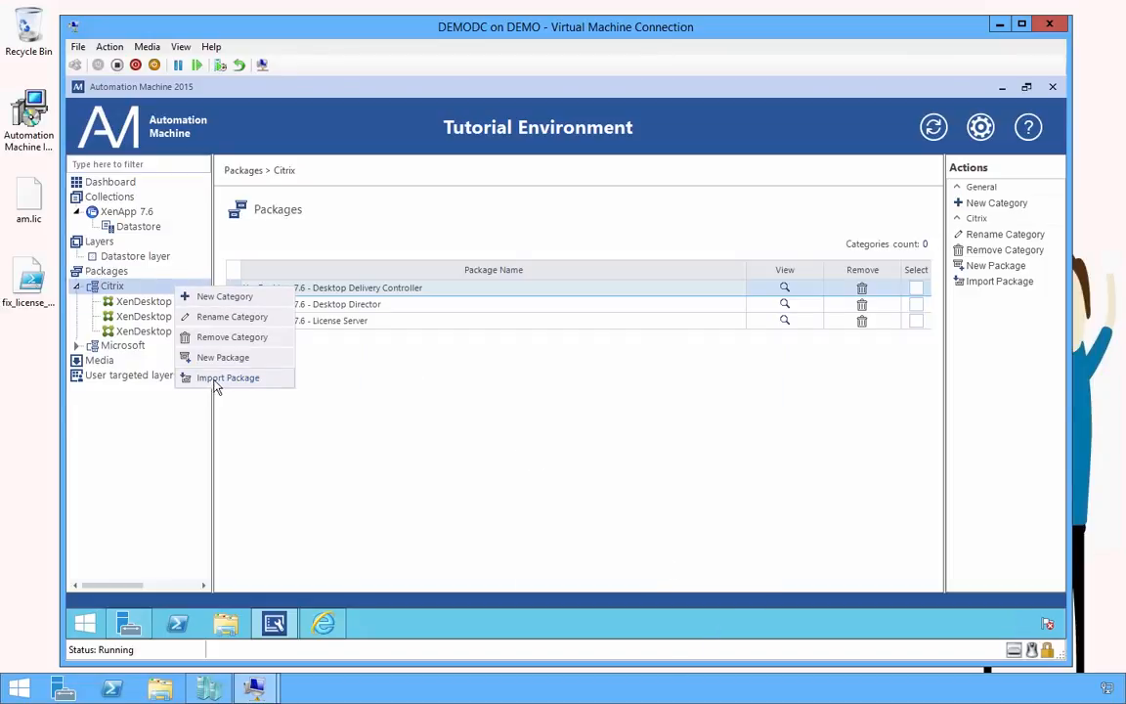
pyautogui.click(196, 348)
pyautogui.click(759, 336)
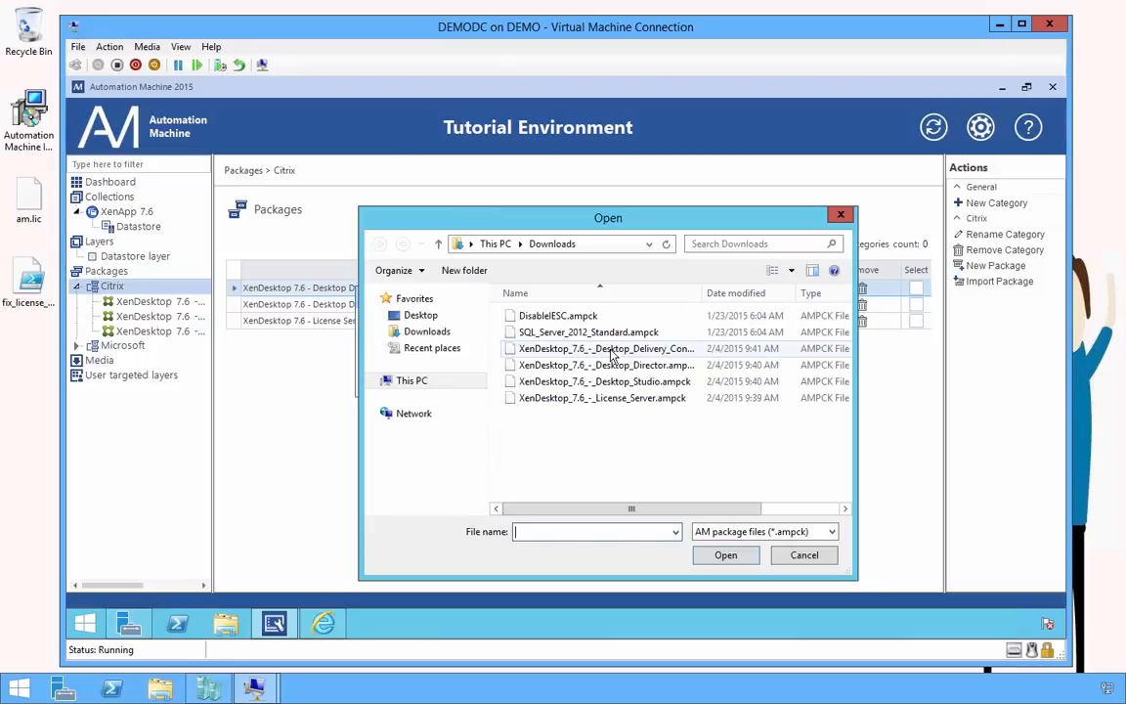
pyautogui.doubleClick(626, 381)
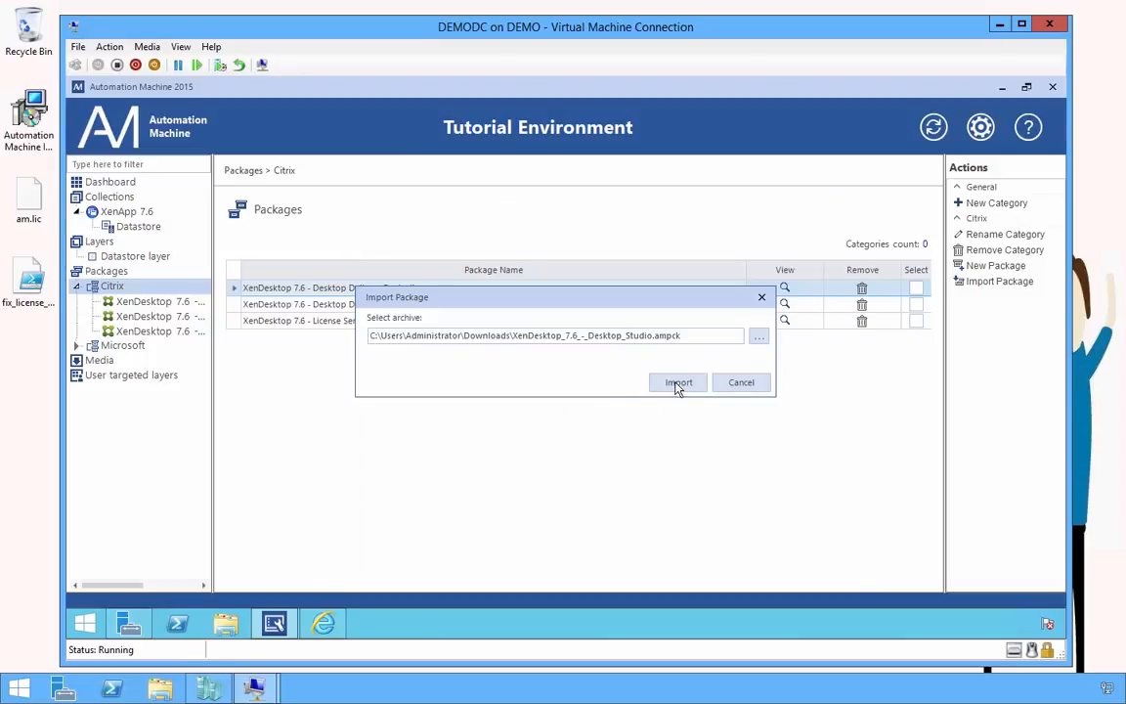
pyautogui.click(678, 383)
pyautogui.click(679, 568)
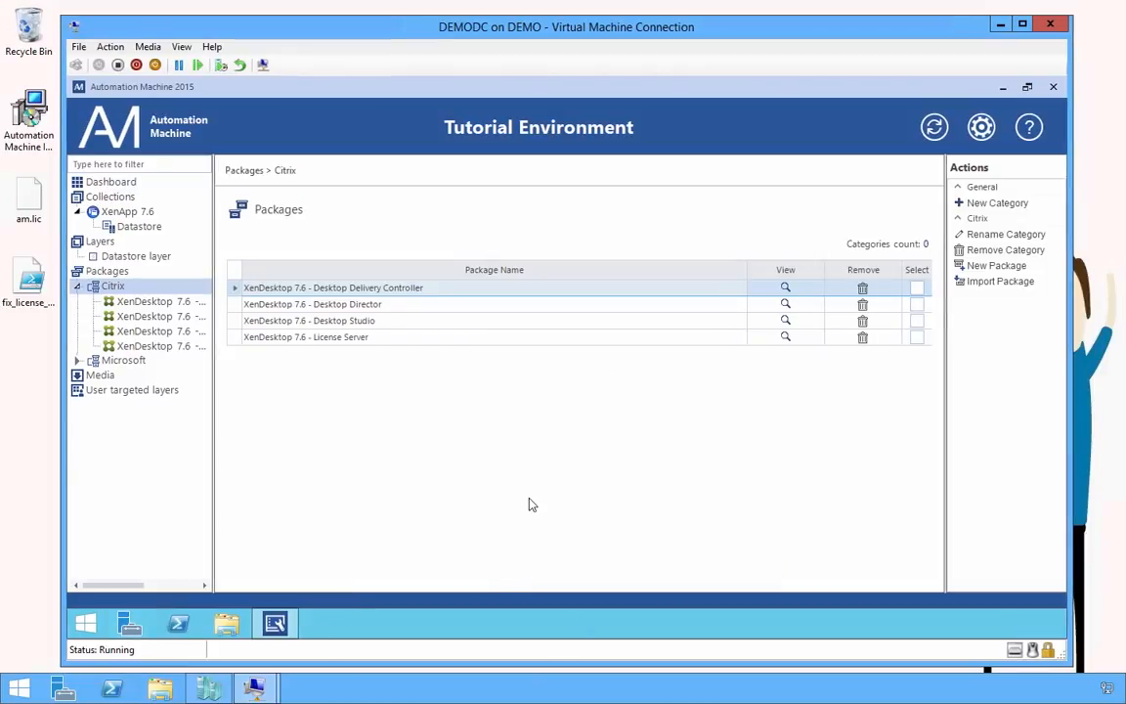
# Assign the XenDesktop Enterprise 7.6 EN media to the Desktop Delivery Controller package
pyautogui.click(146, 301)
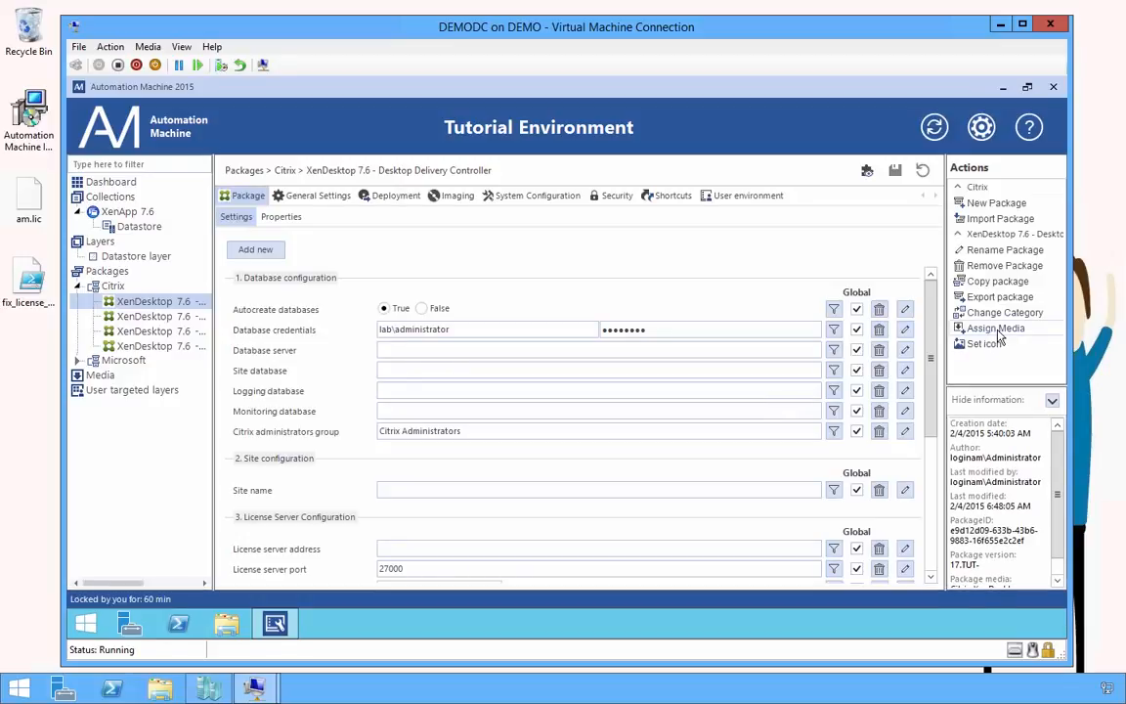
pyautogui.click(998, 333)
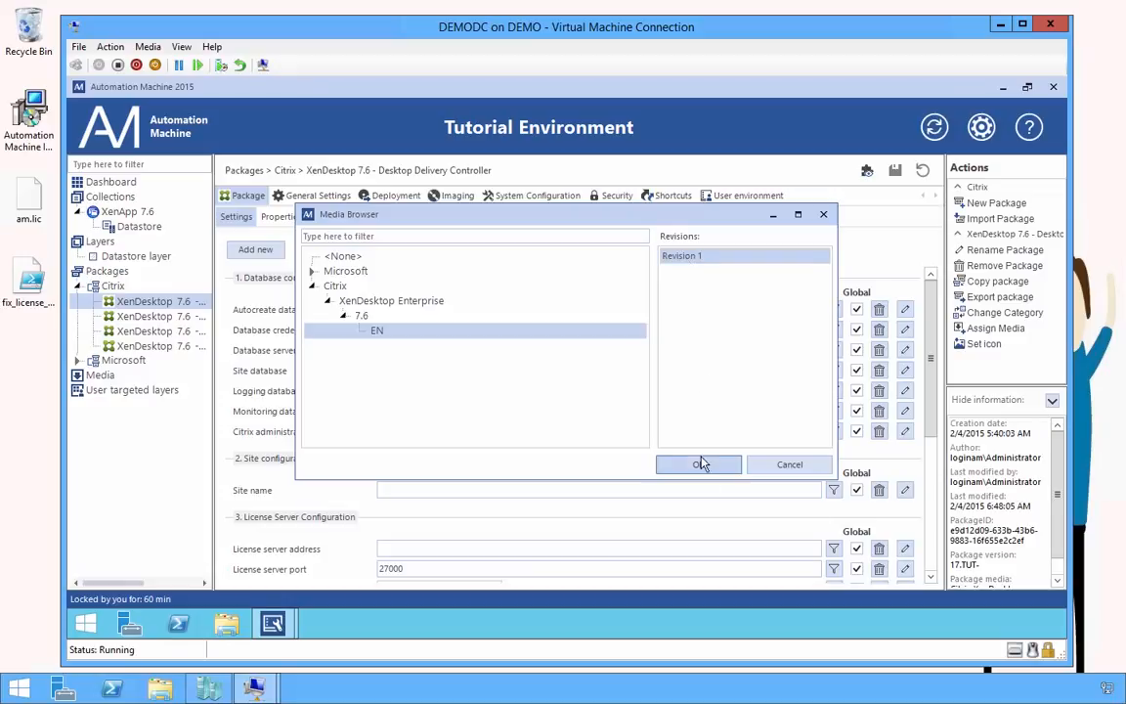
pyautogui.click(339, 287)
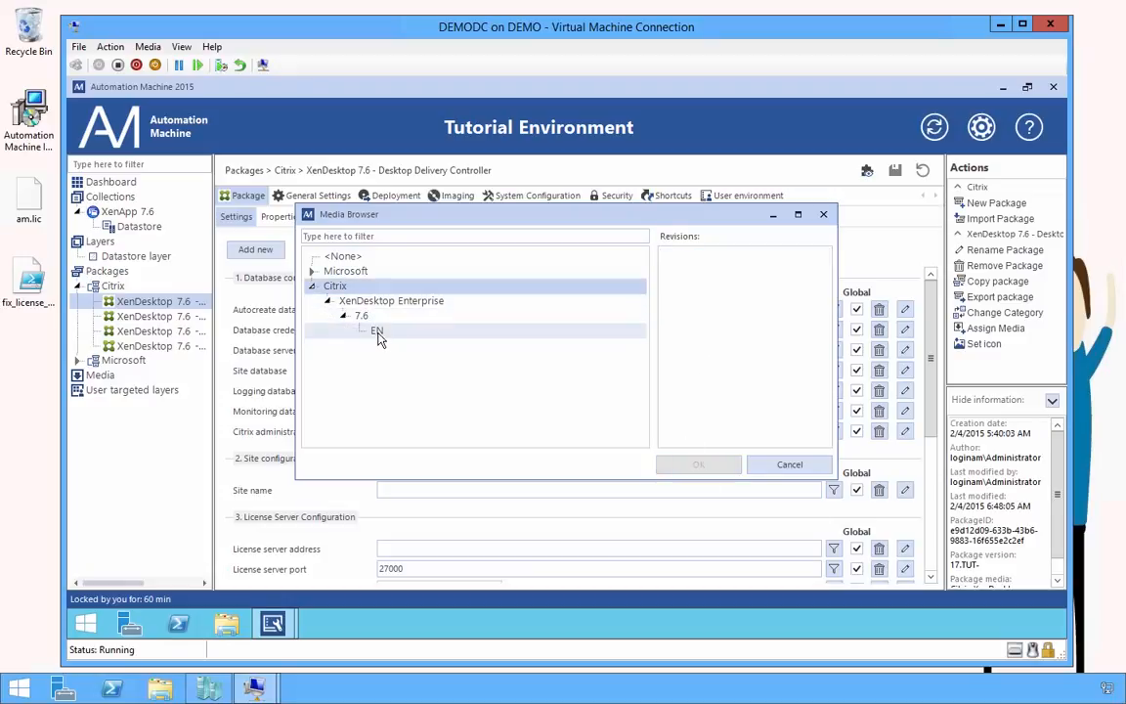
pyautogui.click(378, 331)
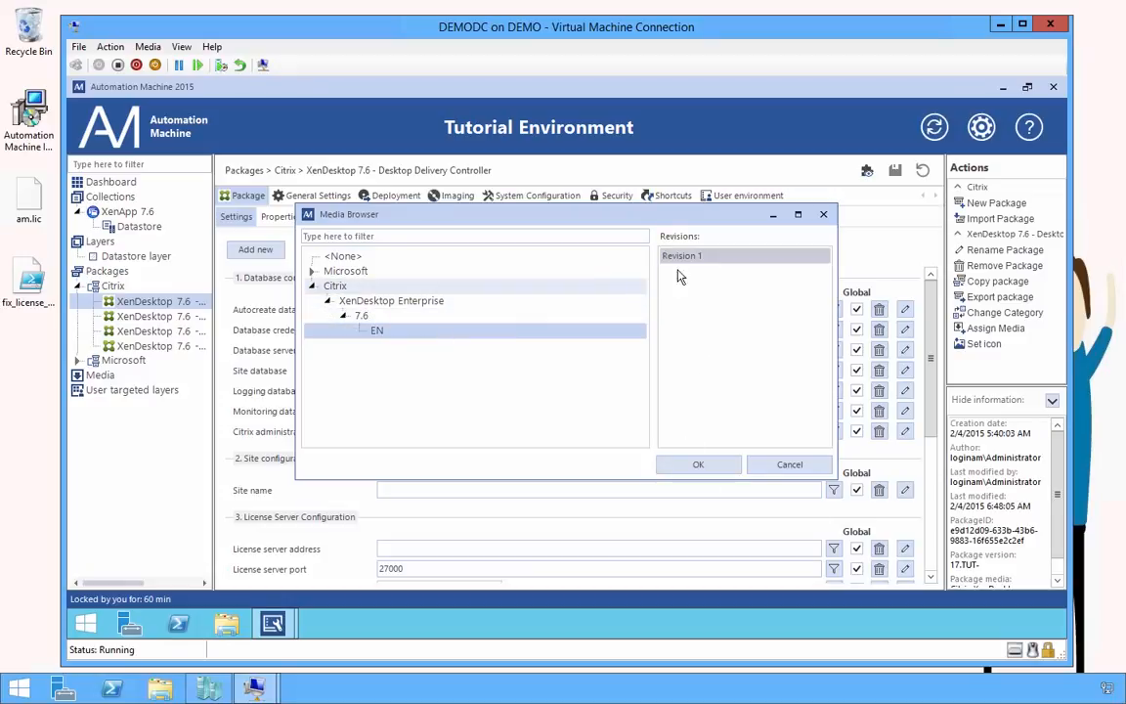
pyautogui.click(698, 465)
# Assign the 7.6 EN media, Revision 1, to the Desktop Director package
pyautogui.click(156, 316)
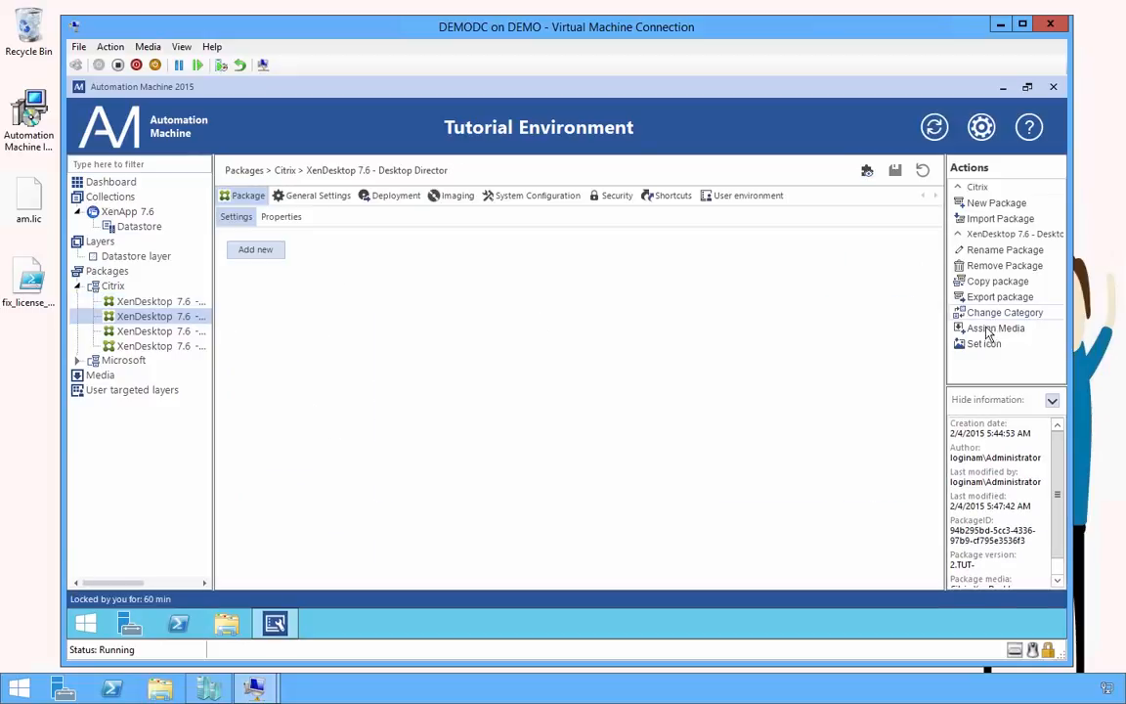
pyautogui.click(996, 328)
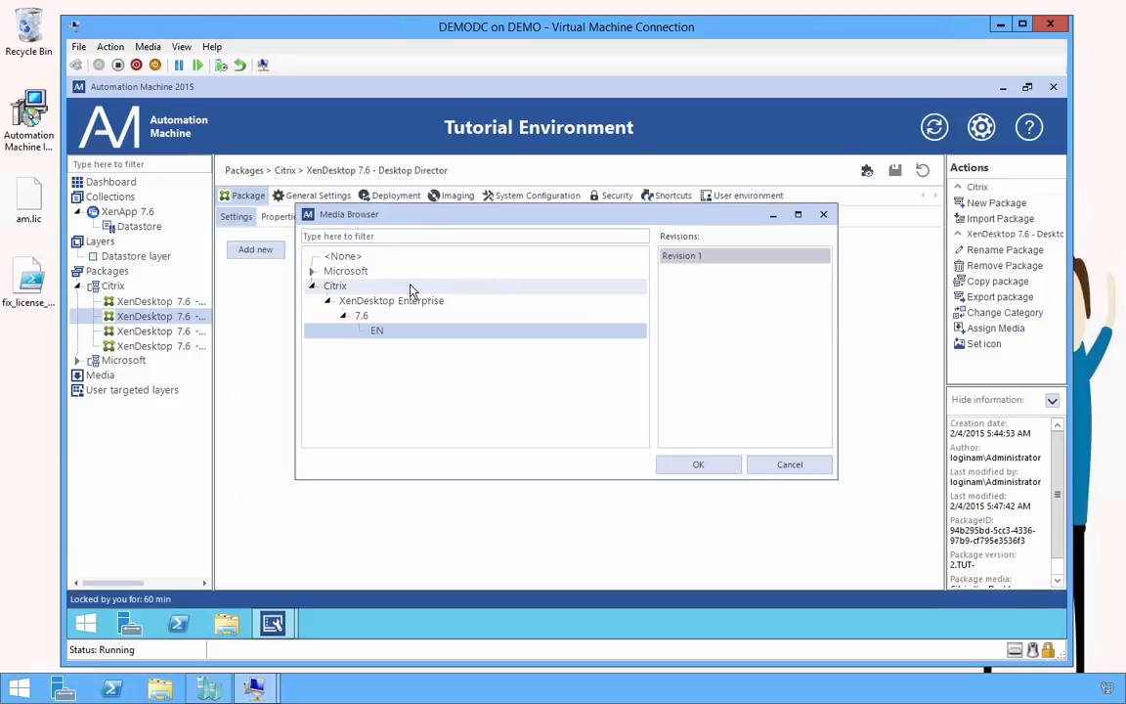
pyautogui.click(393, 335)
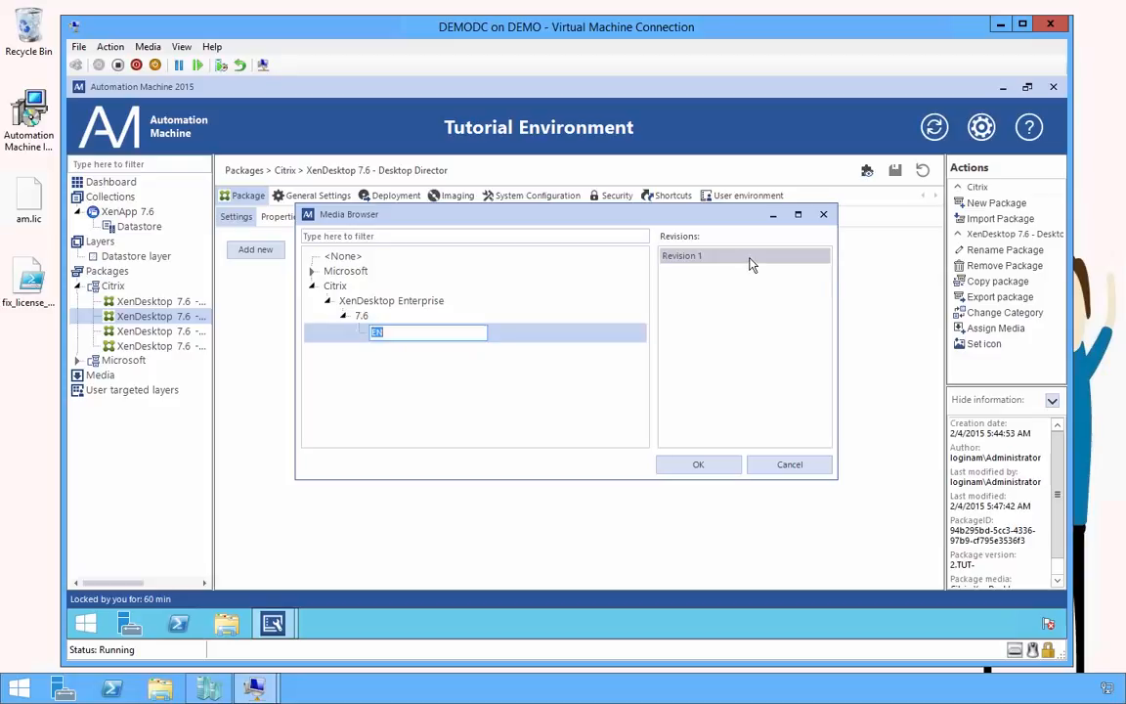
pyautogui.click(749, 259)
pyautogui.click(695, 465)
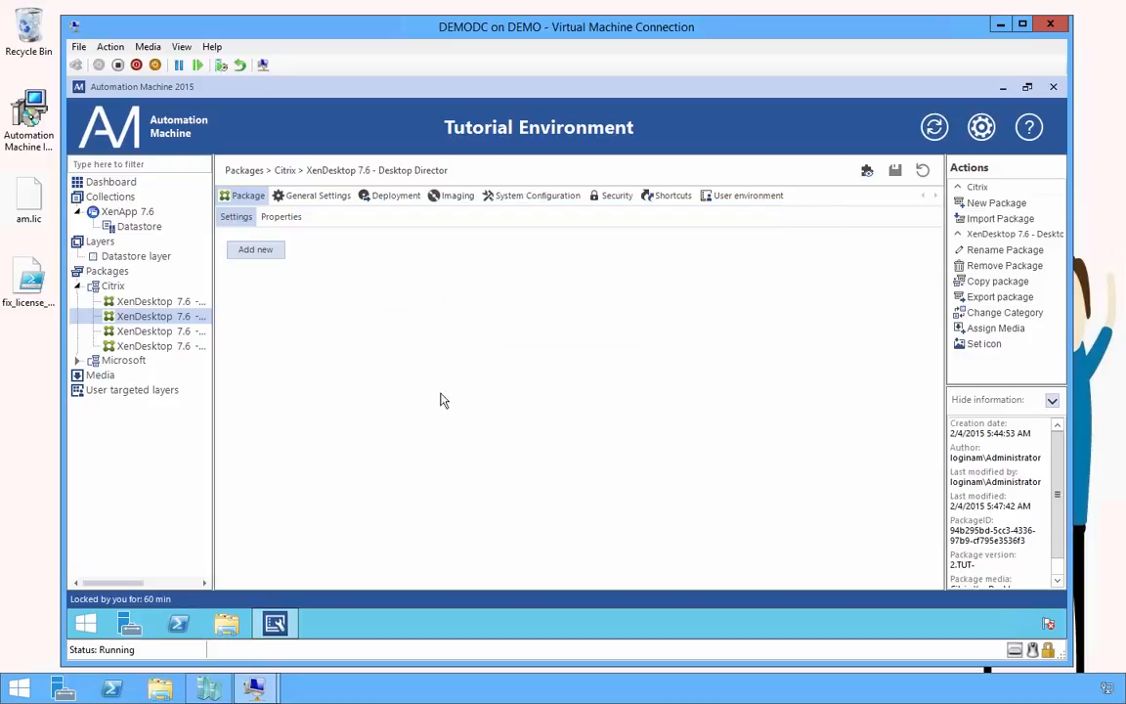
# Assign the same media to Desktop Studio and view its deployment steps
pyautogui.click(184, 332)
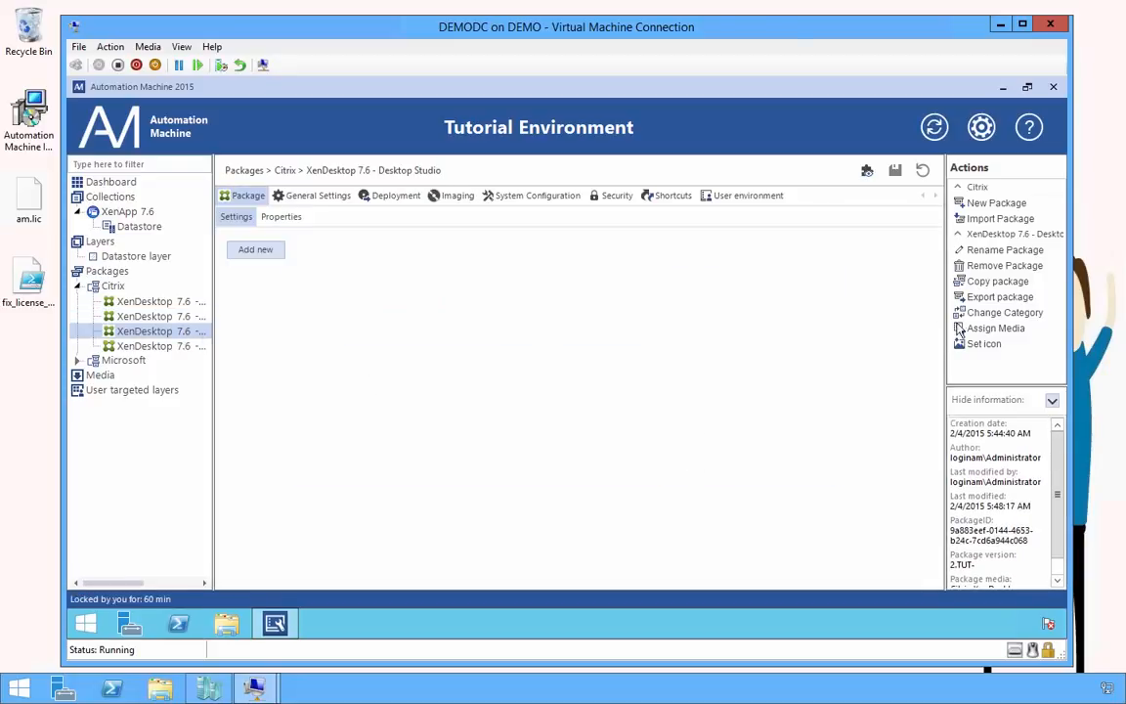
pyautogui.click(970, 329)
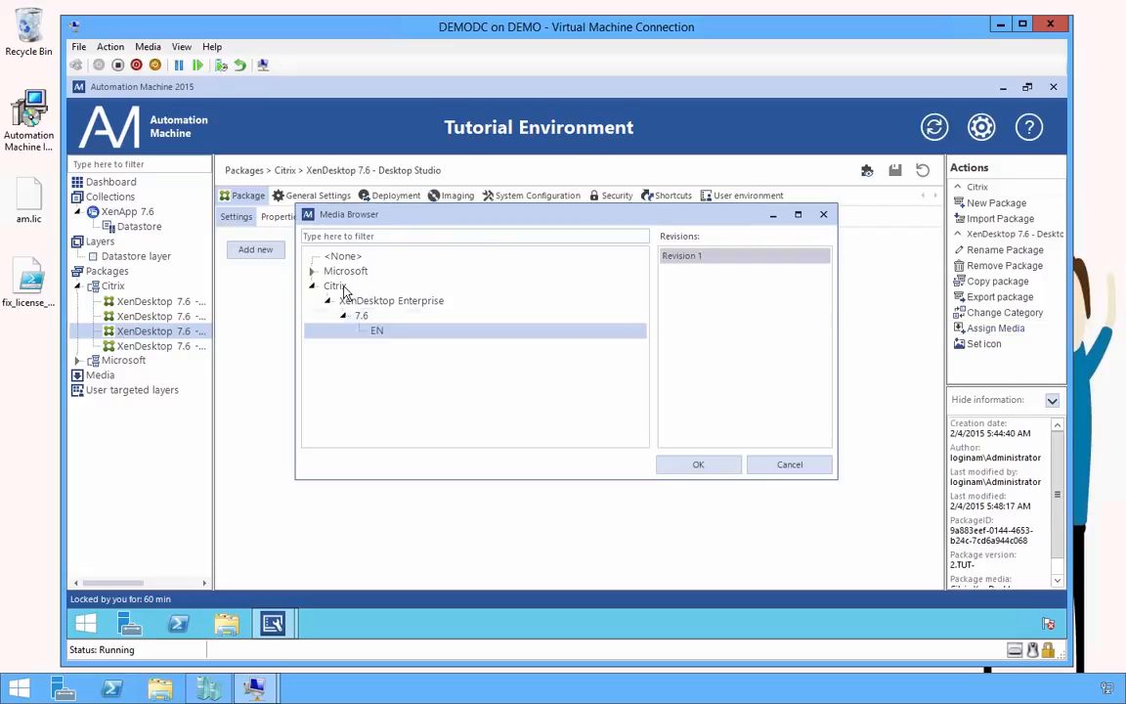
pyautogui.click(698, 465)
pyautogui.click(396, 197)
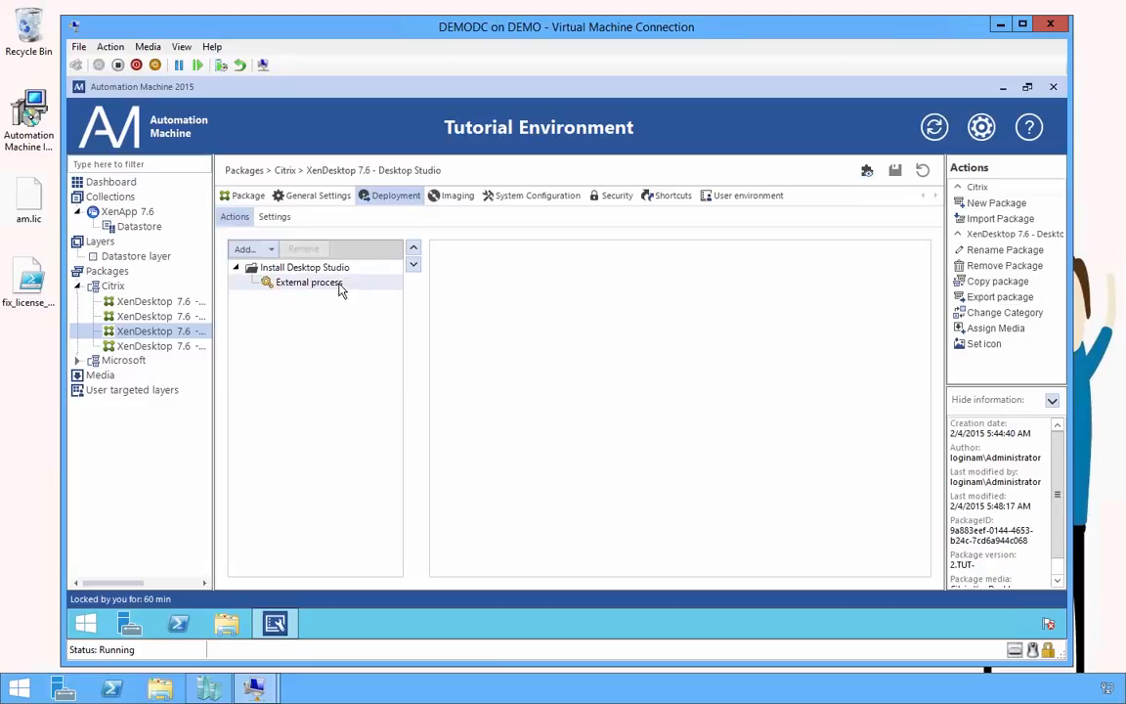
# Inspect the Studio, Director and Delivery Controller installer steps (/COMPONENTS CONTROLLER /NOSQL), then return to Citrix
pyautogui.click(339, 284)
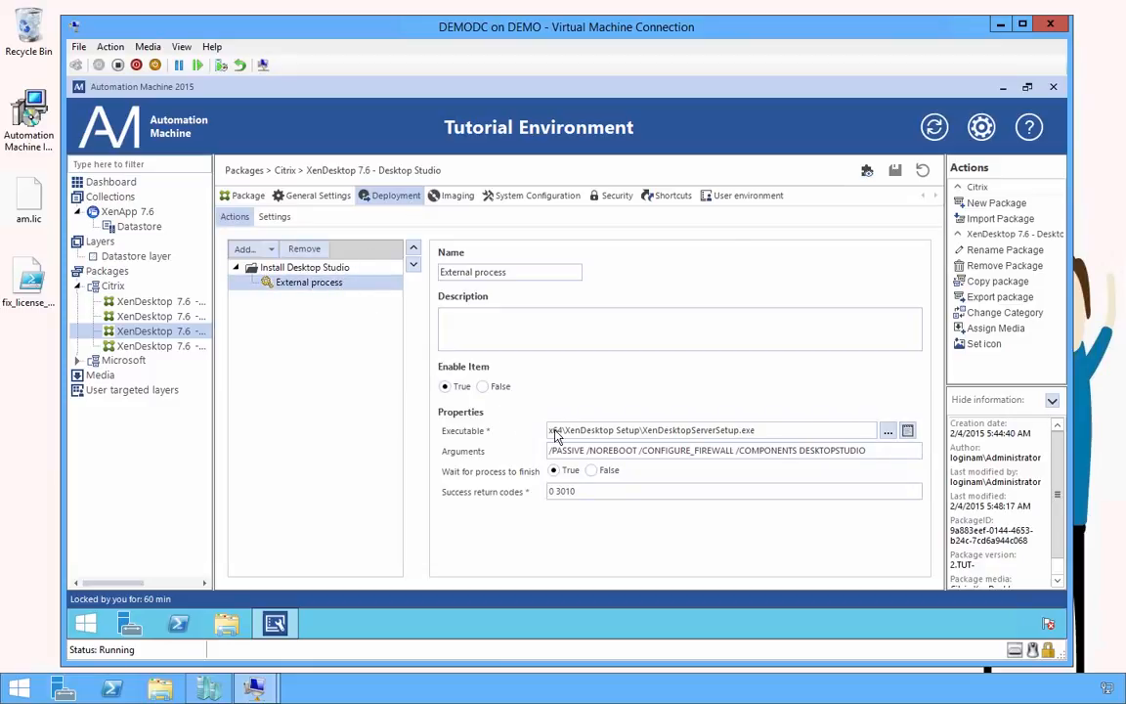
pyautogui.click(151, 318)
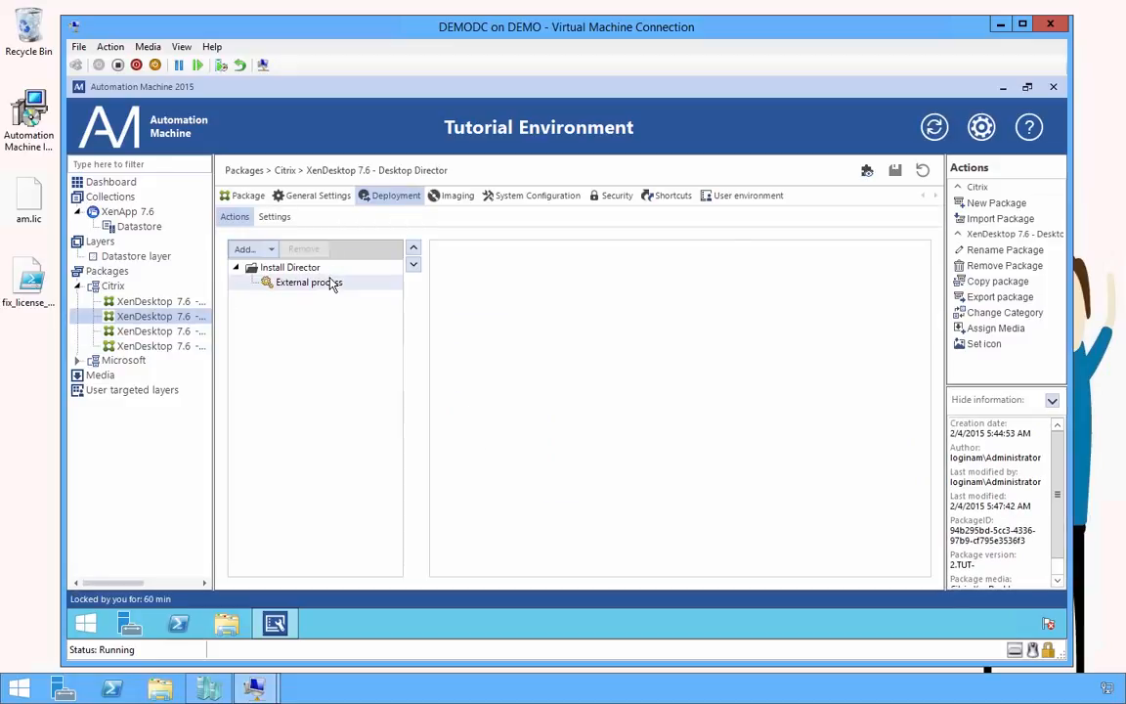
pyautogui.click(326, 284)
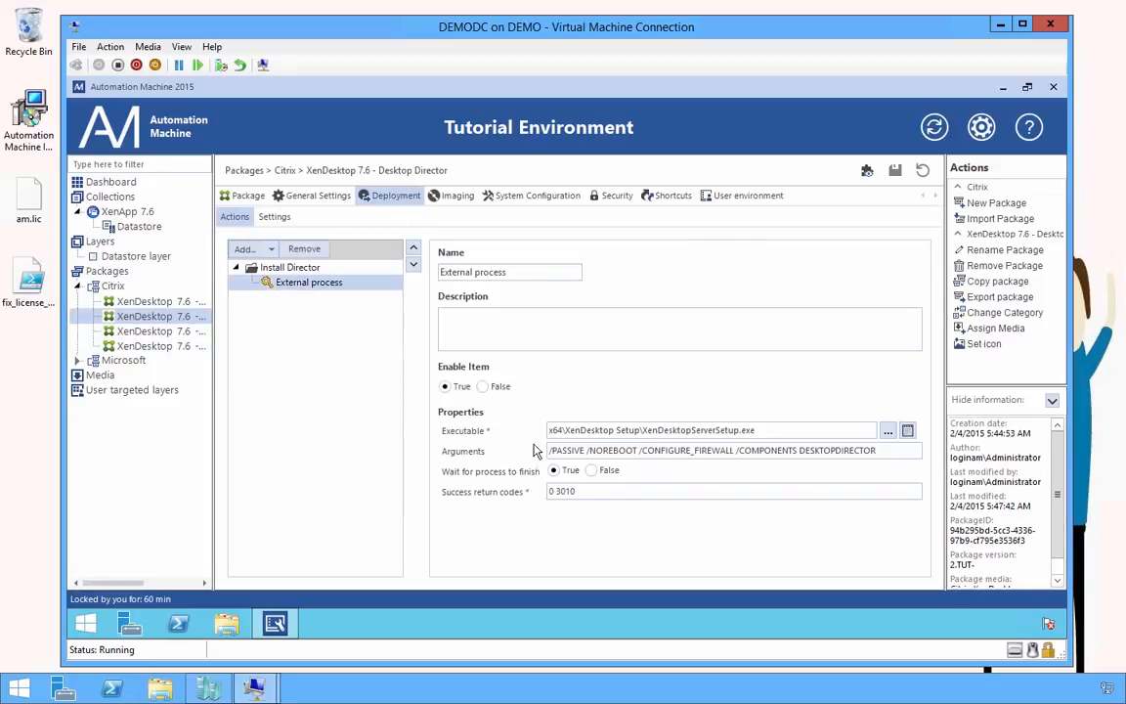
pyautogui.click(145, 304)
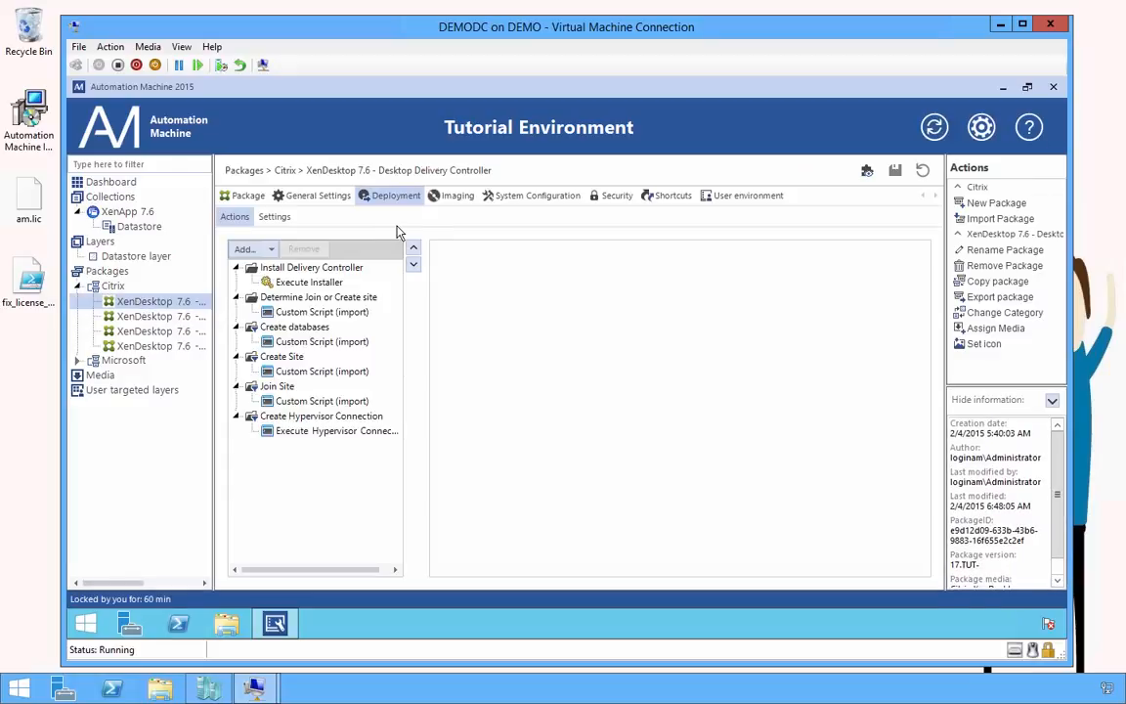
pyautogui.click(309, 281)
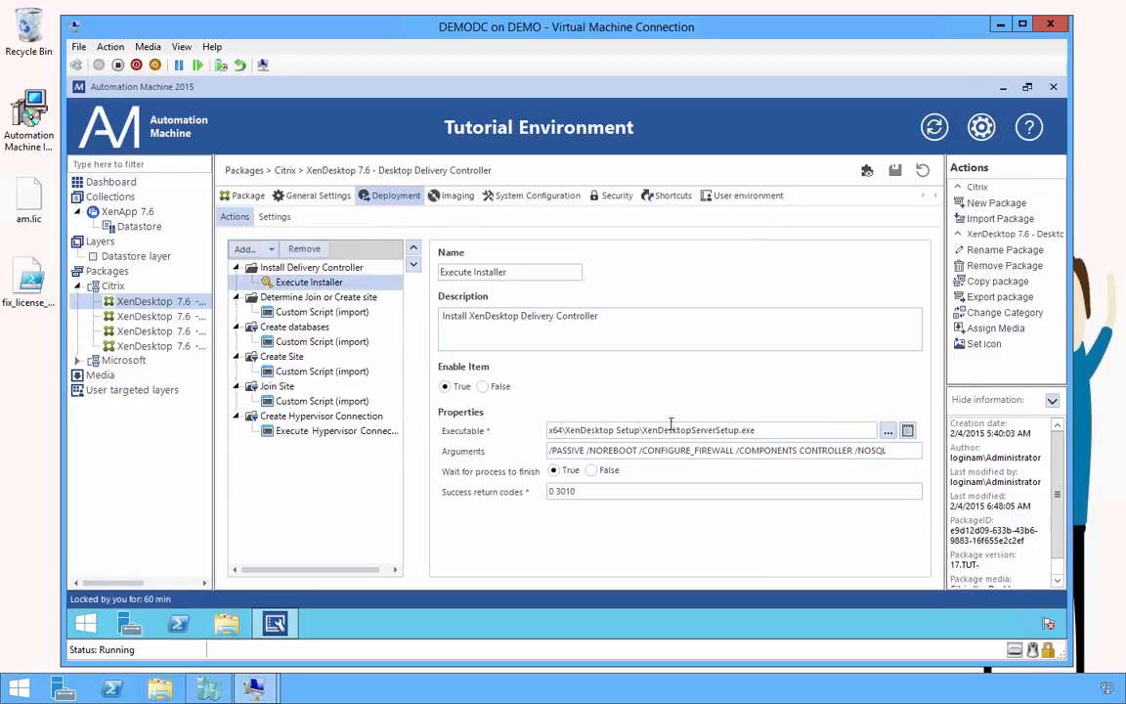
pyautogui.click(112, 287)
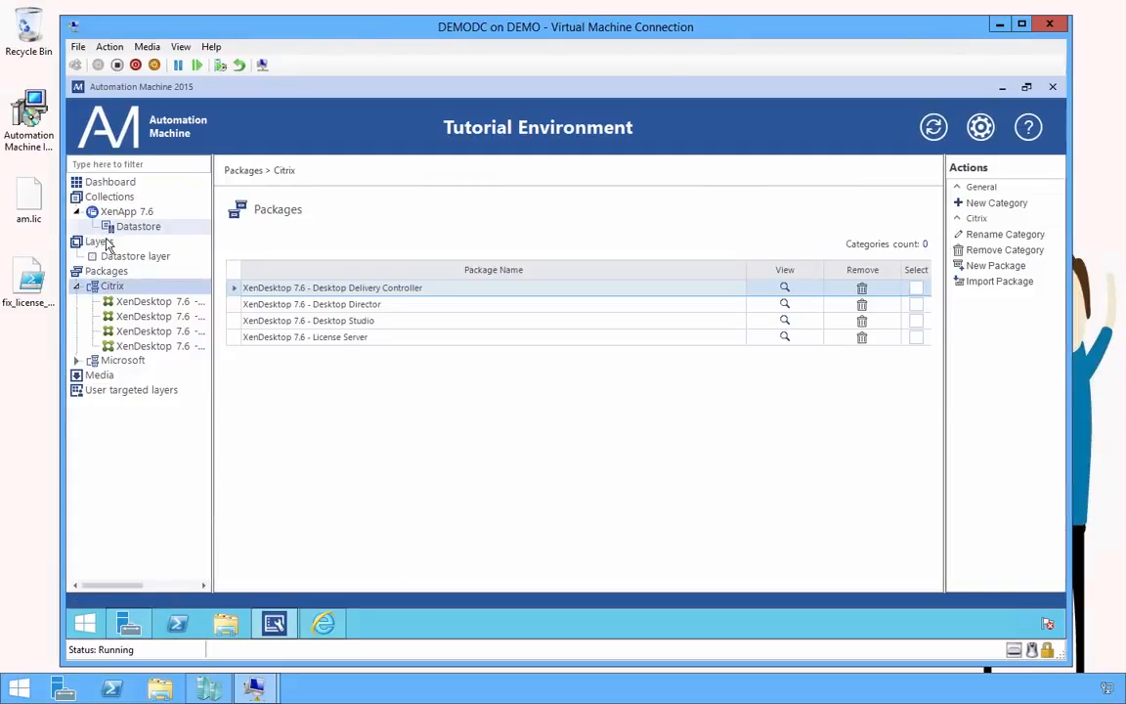
# Create a new layer named 'DDC Layer'
pyautogui.click(98, 242)
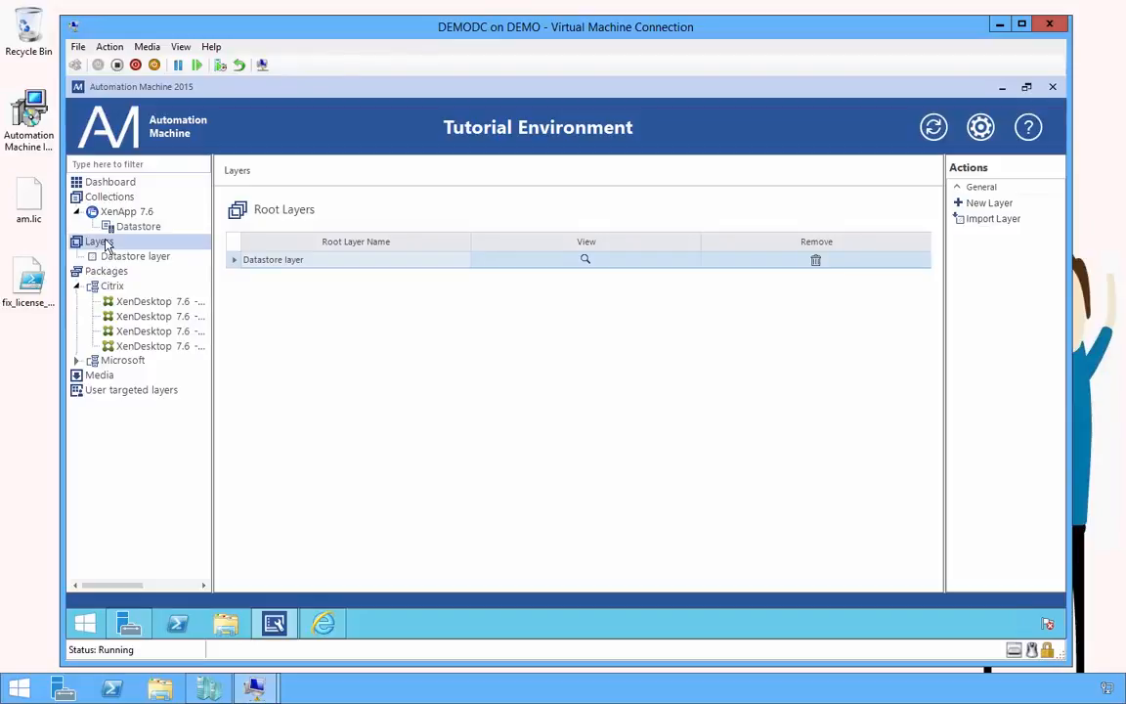
pyautogui.rightClick(108, 244)
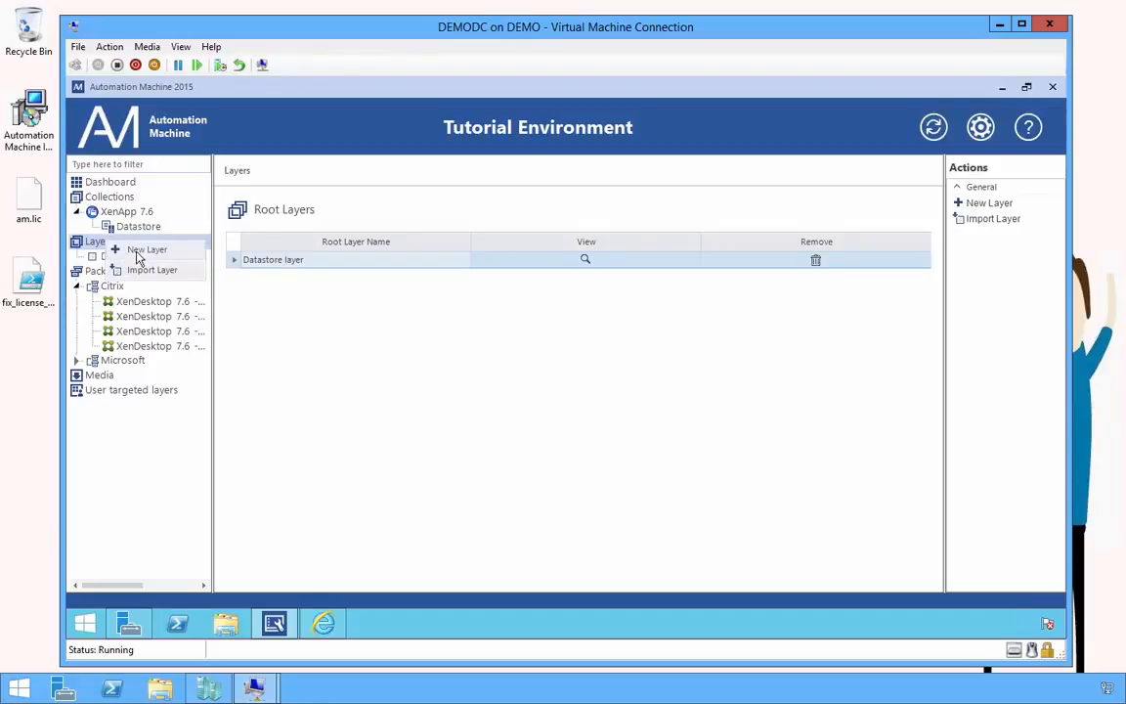
pyautogui.click(138, 252)
pyautogui.write('DDC')
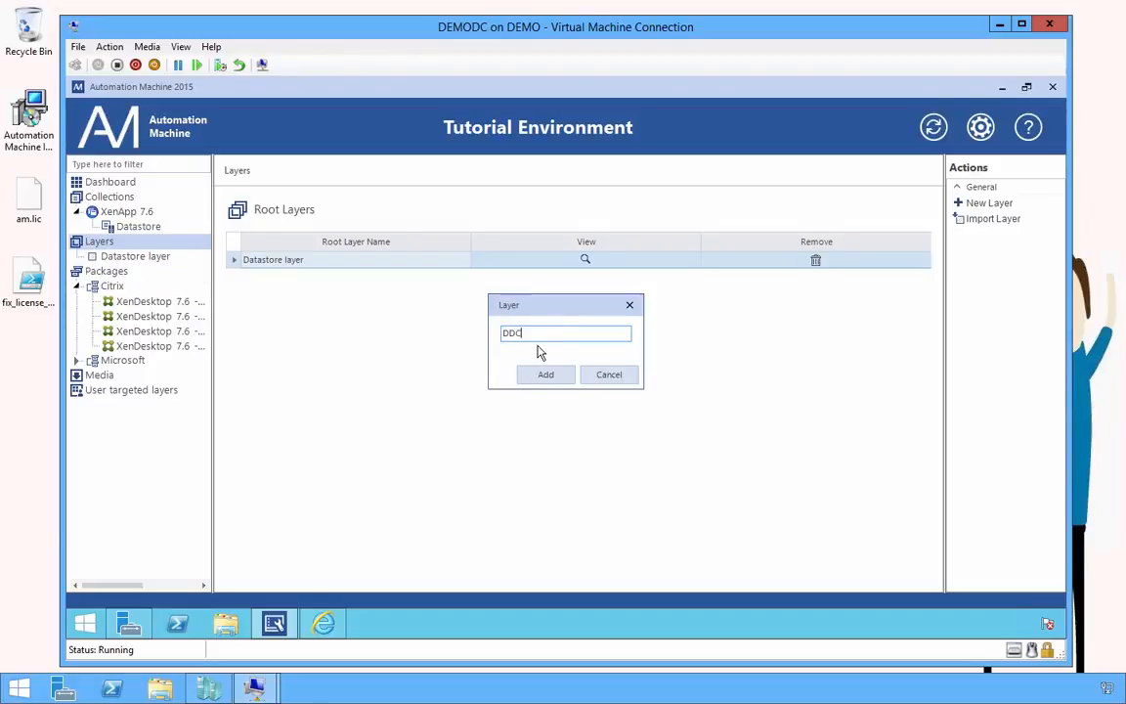
pyautogui.write(' Layer')
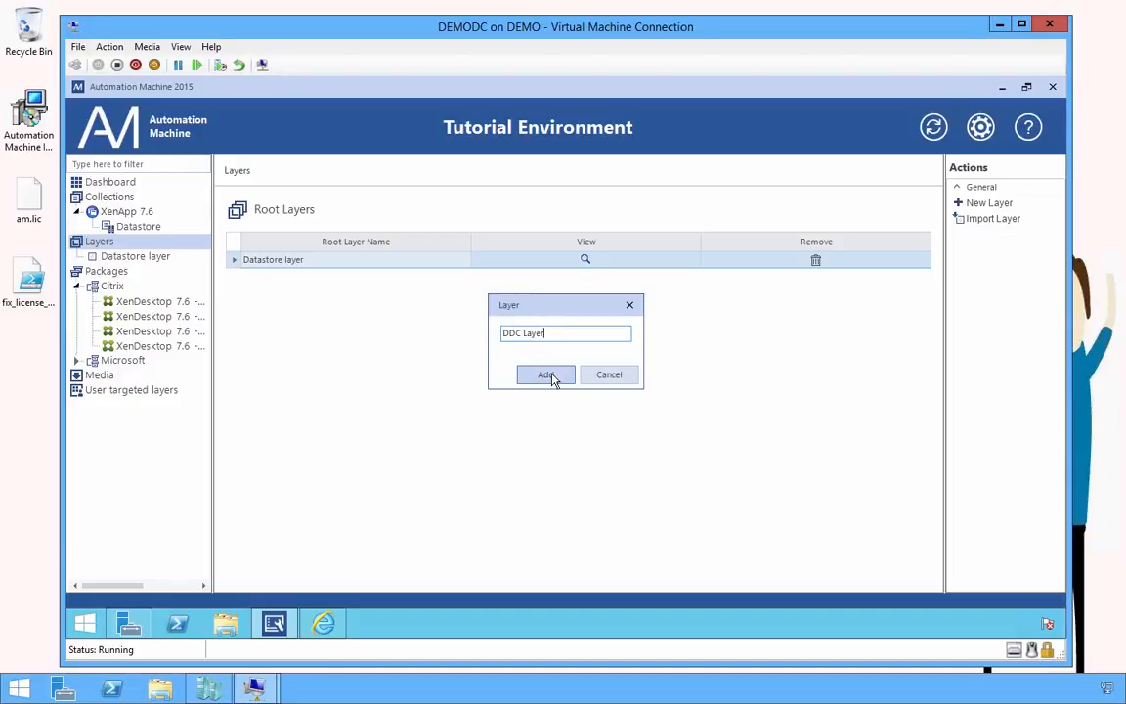
pyautogui.click(548, 375)
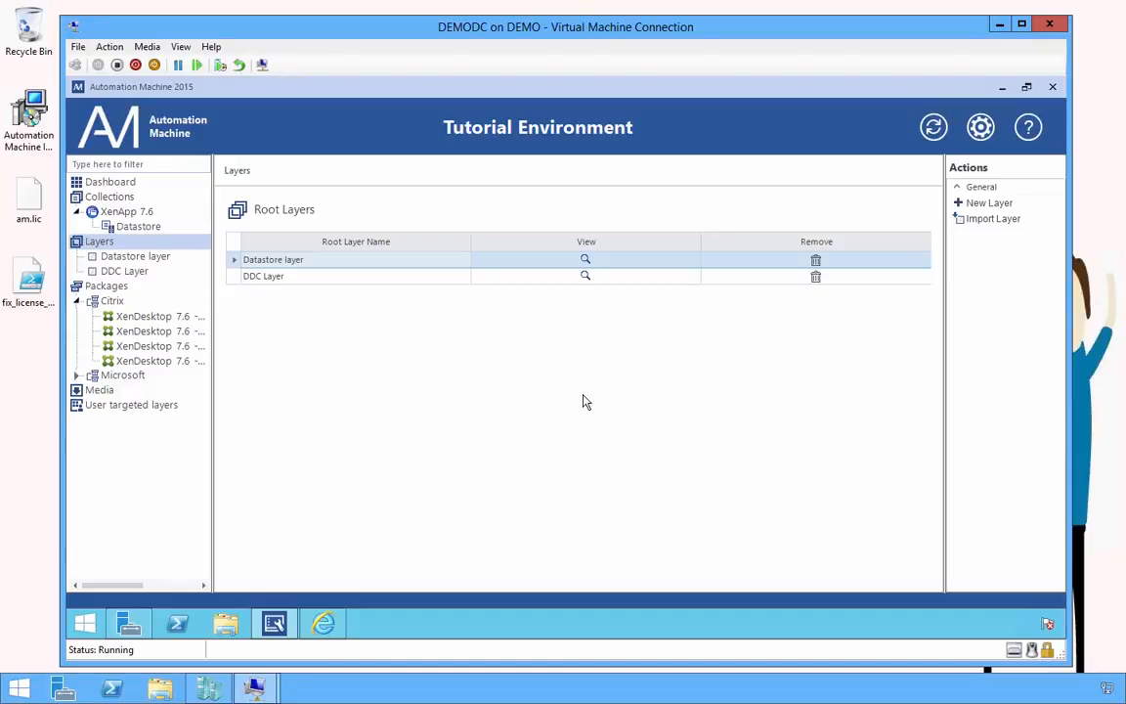
# Add the Delivery Controller, Director and Studio packages to DDC Layer and save it
pyautogui.click(125, 271)
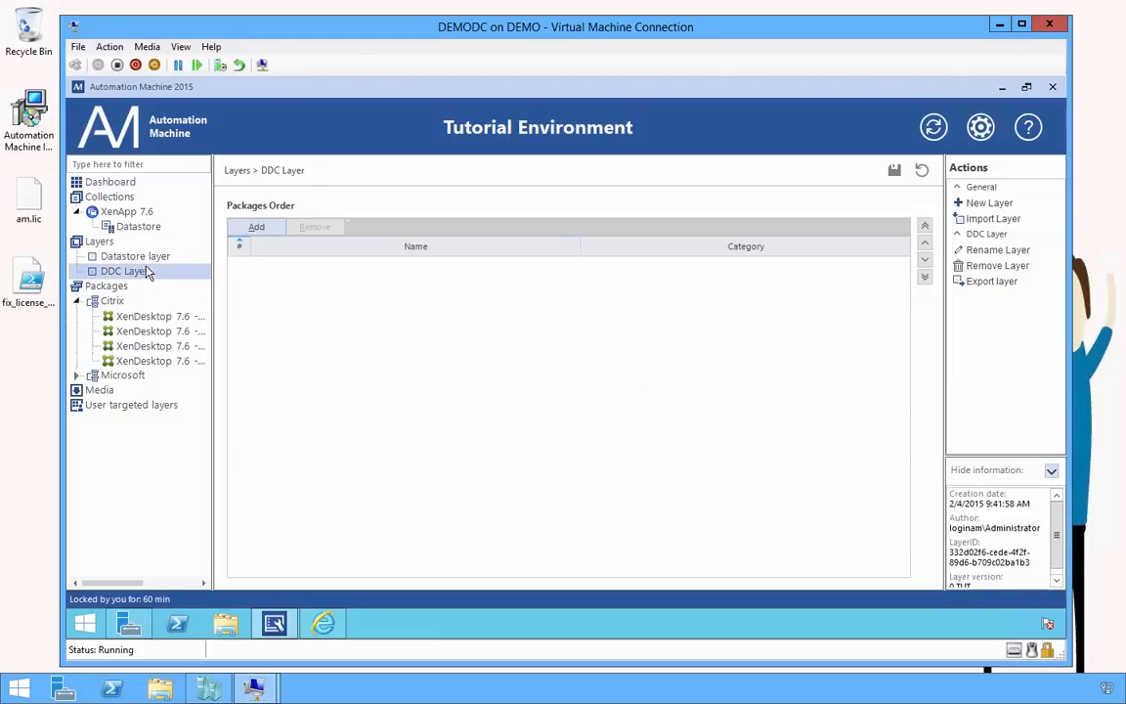
pyautogui.click(257, 228)
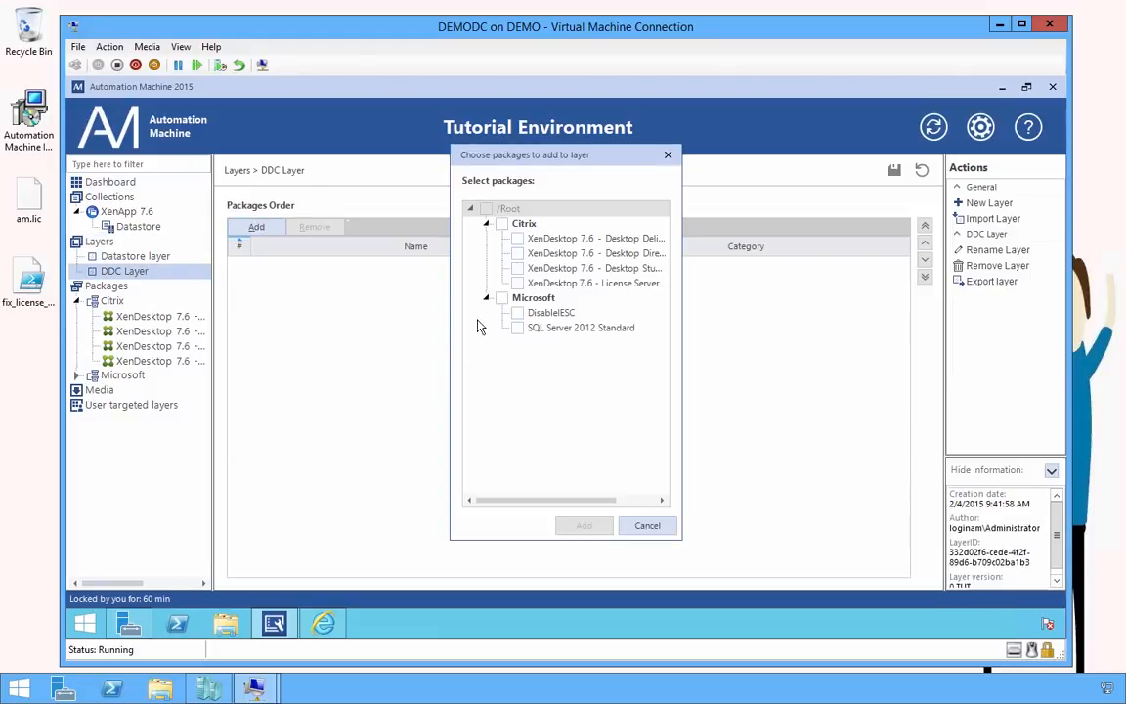
pyautogui.click(518, 239)
pyautogui.click(517, 253)
pyautogui.click(517, 268)
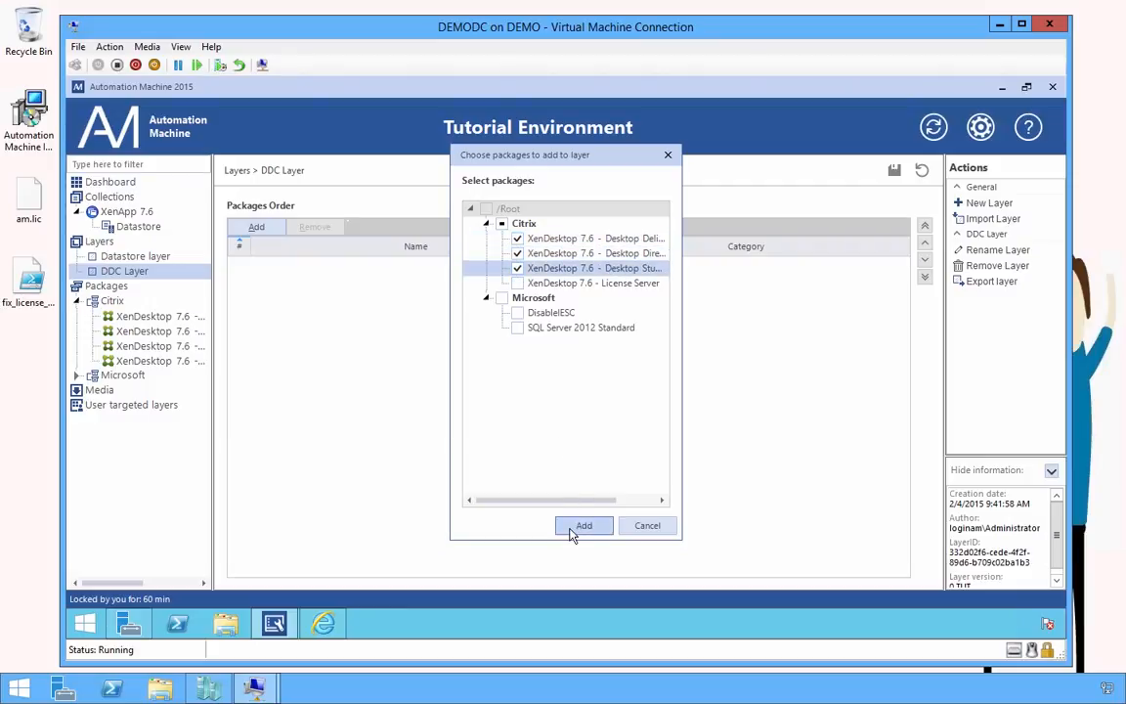
pyautogui.click(579, 528)
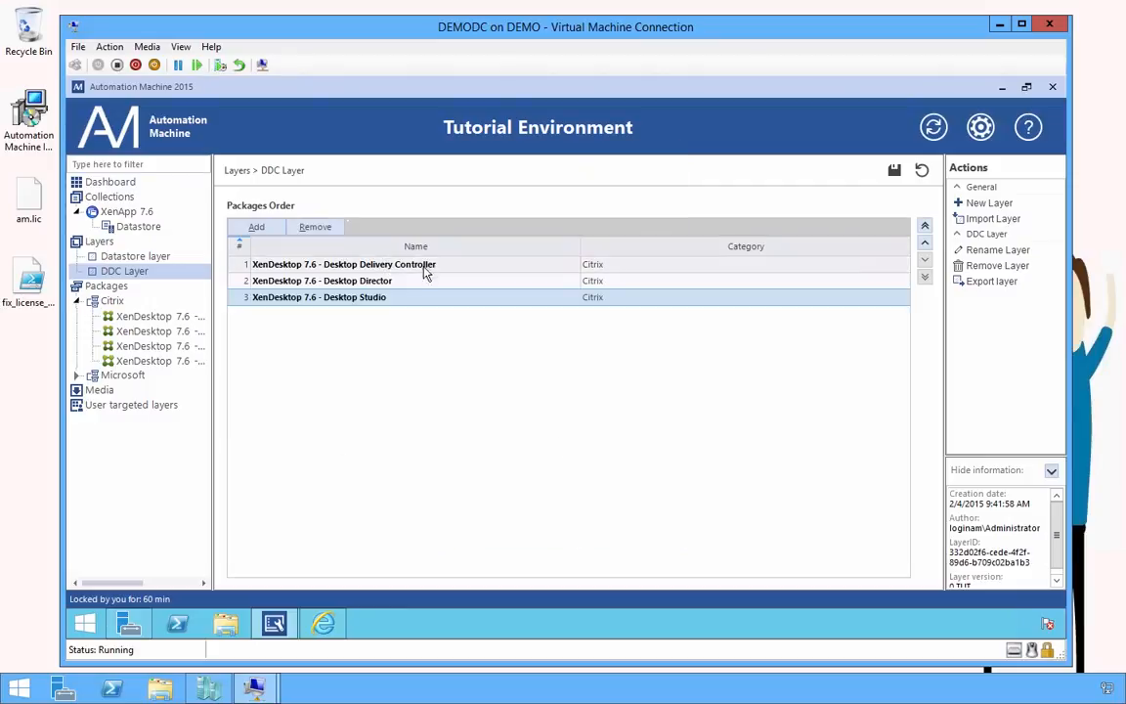
pyautogui.click(895, 170)
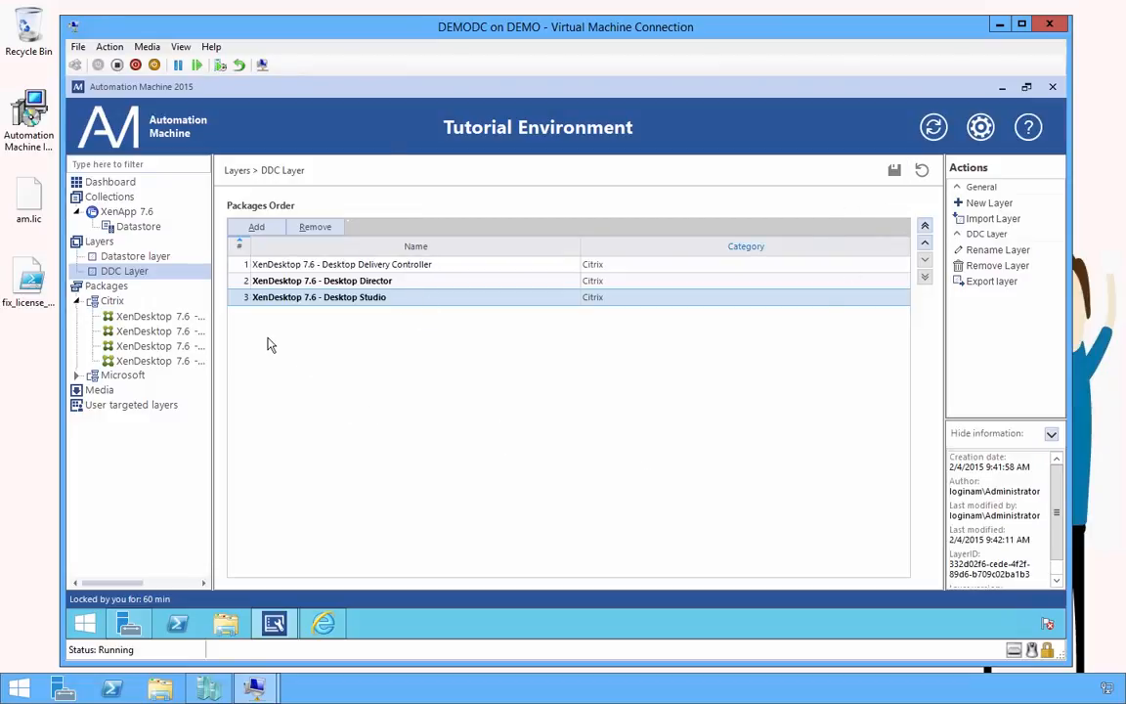
# Add a Generic Server collection named DDC under XenApp 7.6 and show its layers
pyautogui.click(127, 212)
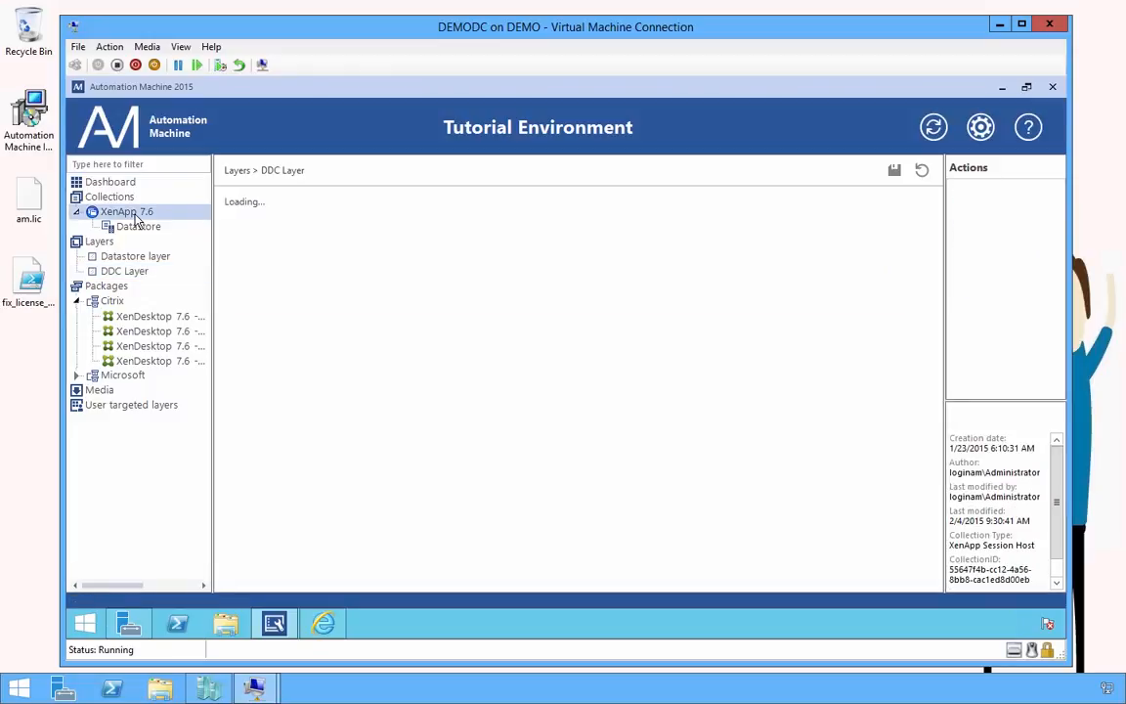
pyautogui.rightClick(138, 221)
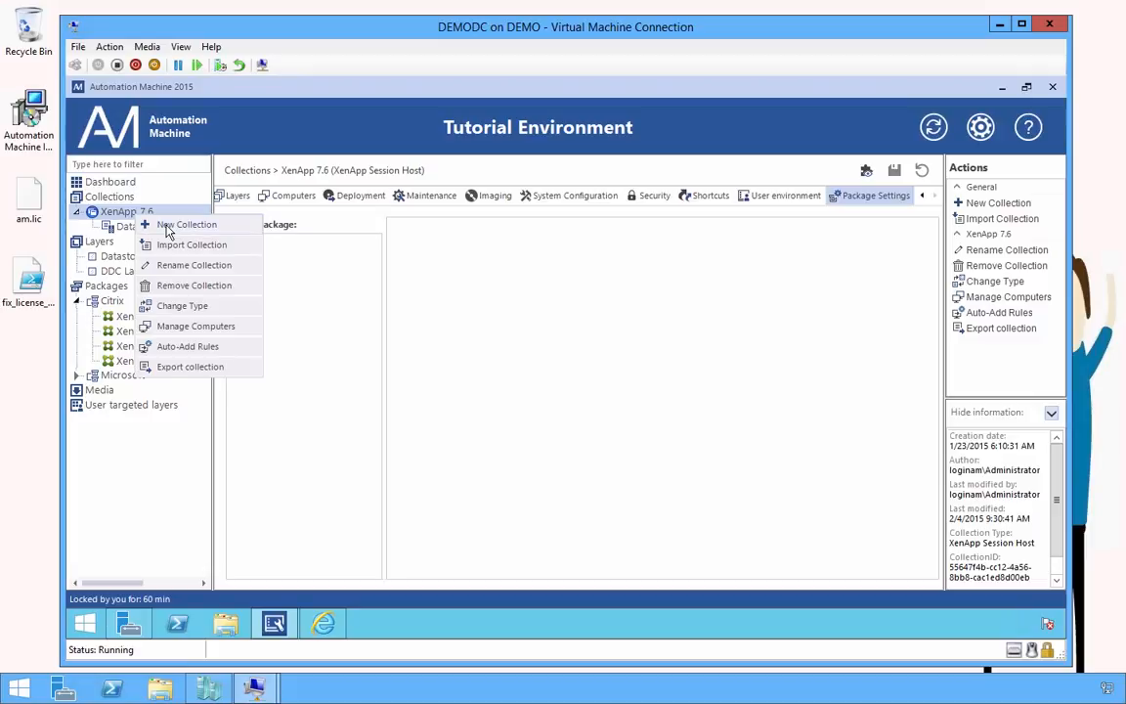
pyautogui.click(142, 225)
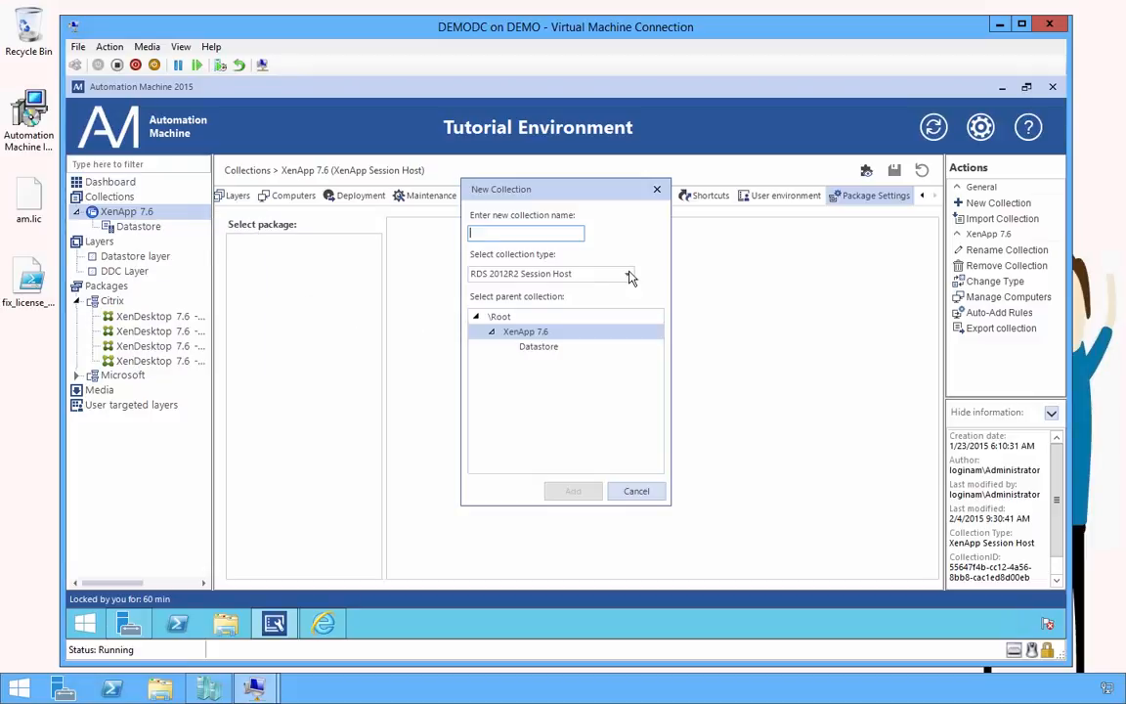
pyautogui.click(630, 278)
pyautogui.click(513, 346)
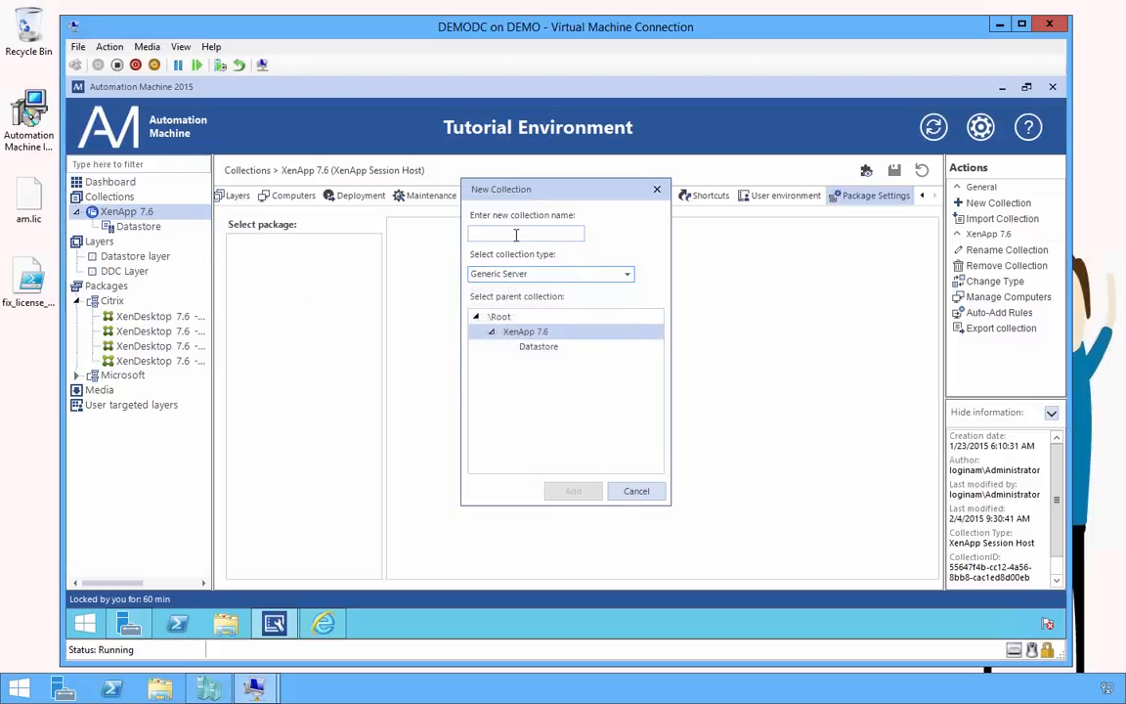
pyautogui.click(516, 235)
pyautogui.write('DDC')
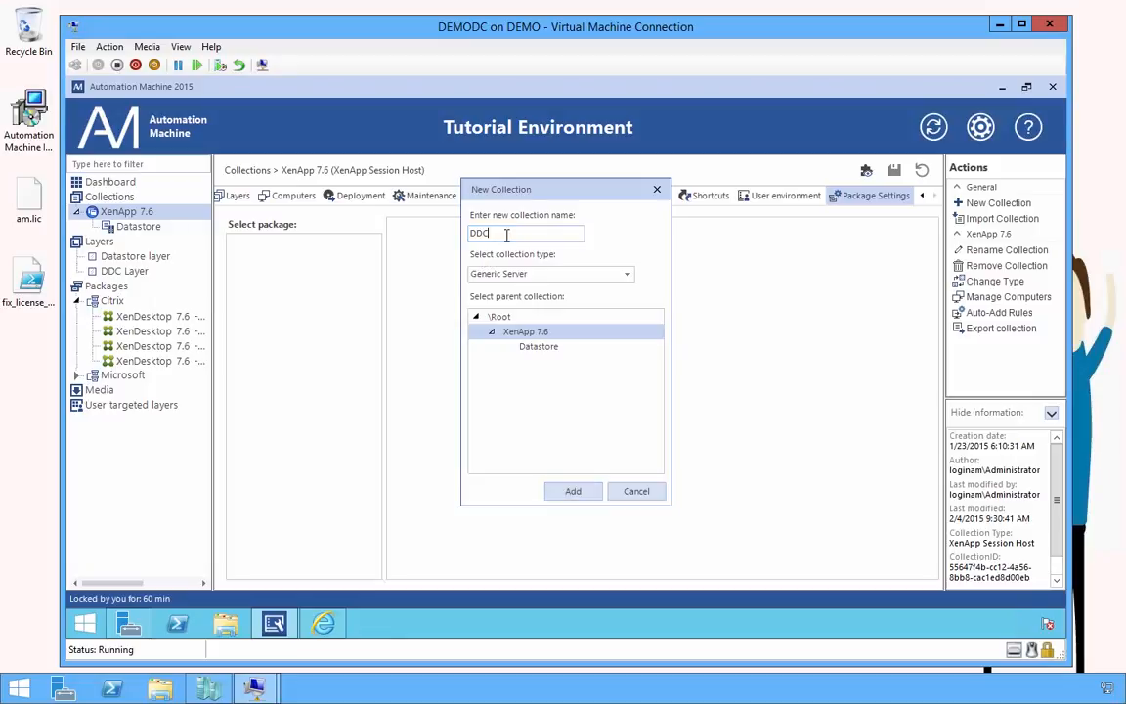
pyautogui.click(574, 491)
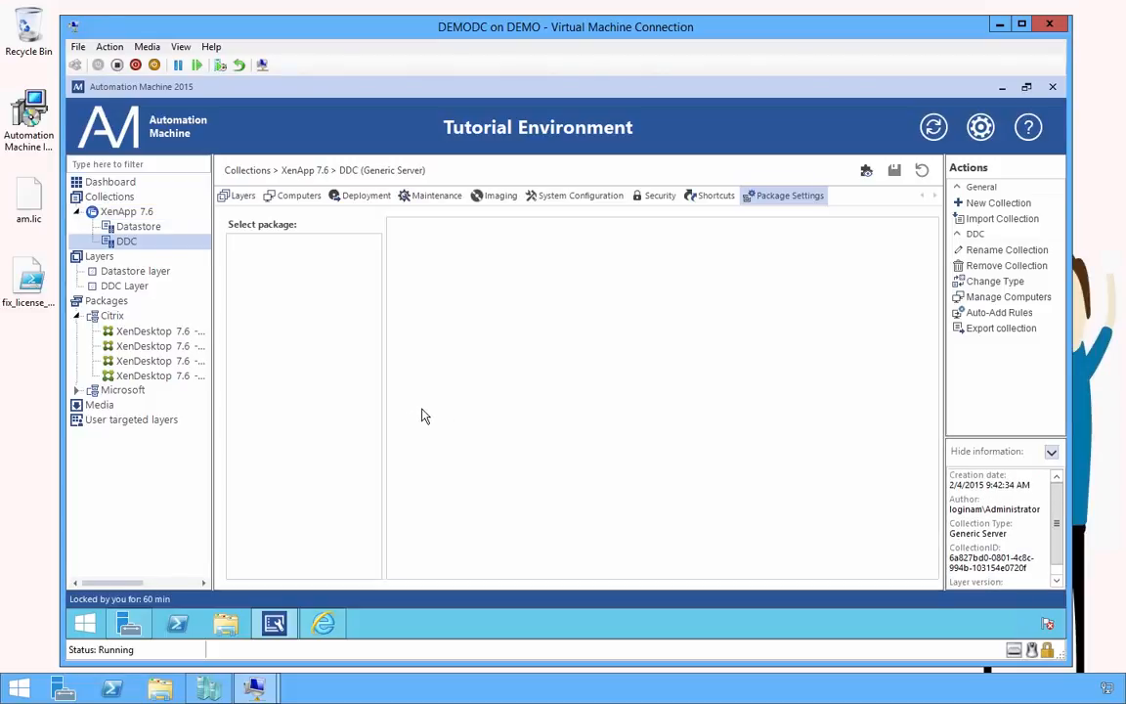
pyautogui.click(236, 195)
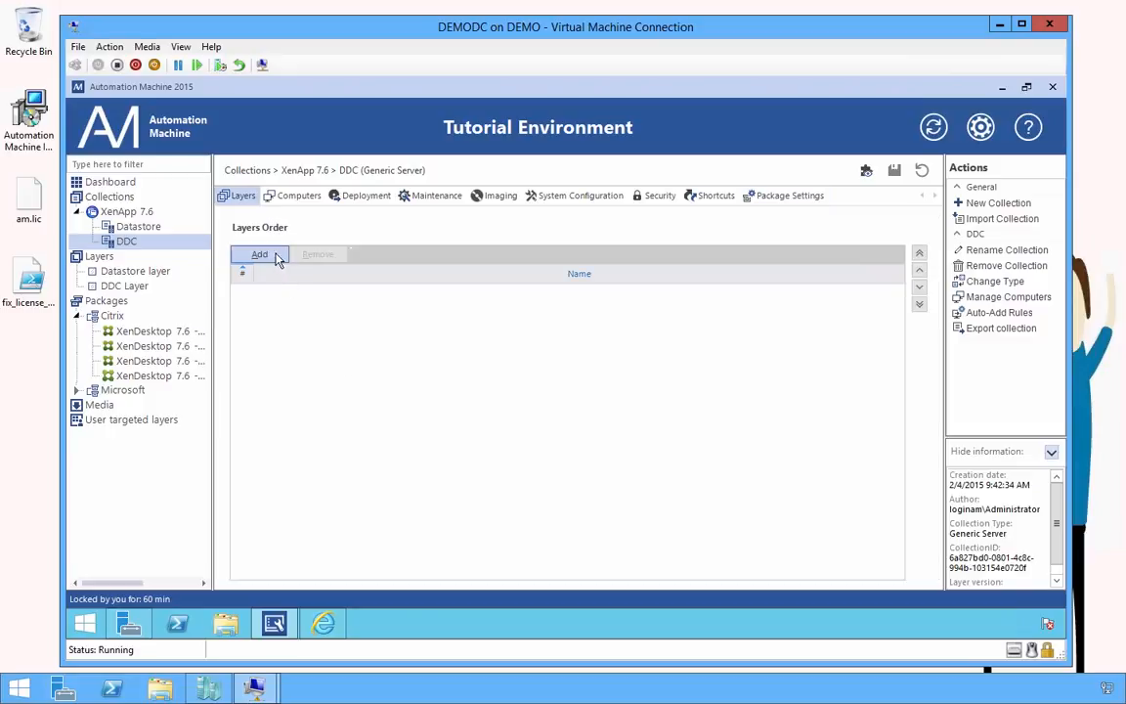
# Assign DDC Layer to the DDC collection and save the assignment
pyautogui.click(277, 256)
pyautogui.click(516, 267)
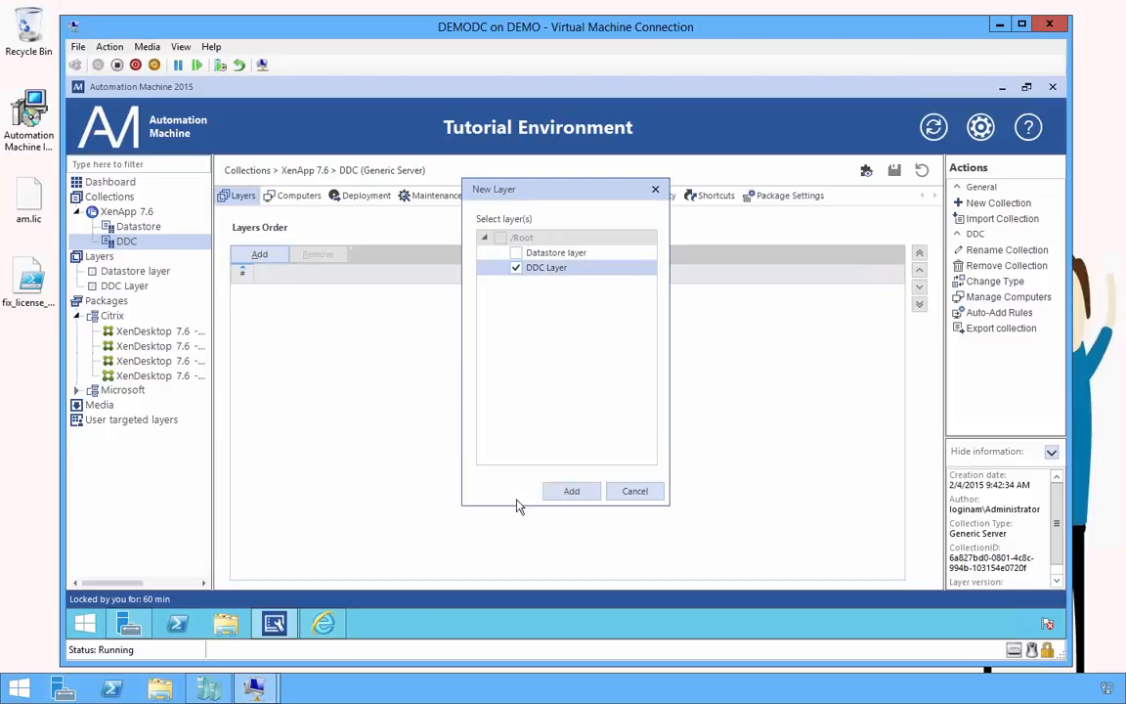
pyautogui.click(571, 491)
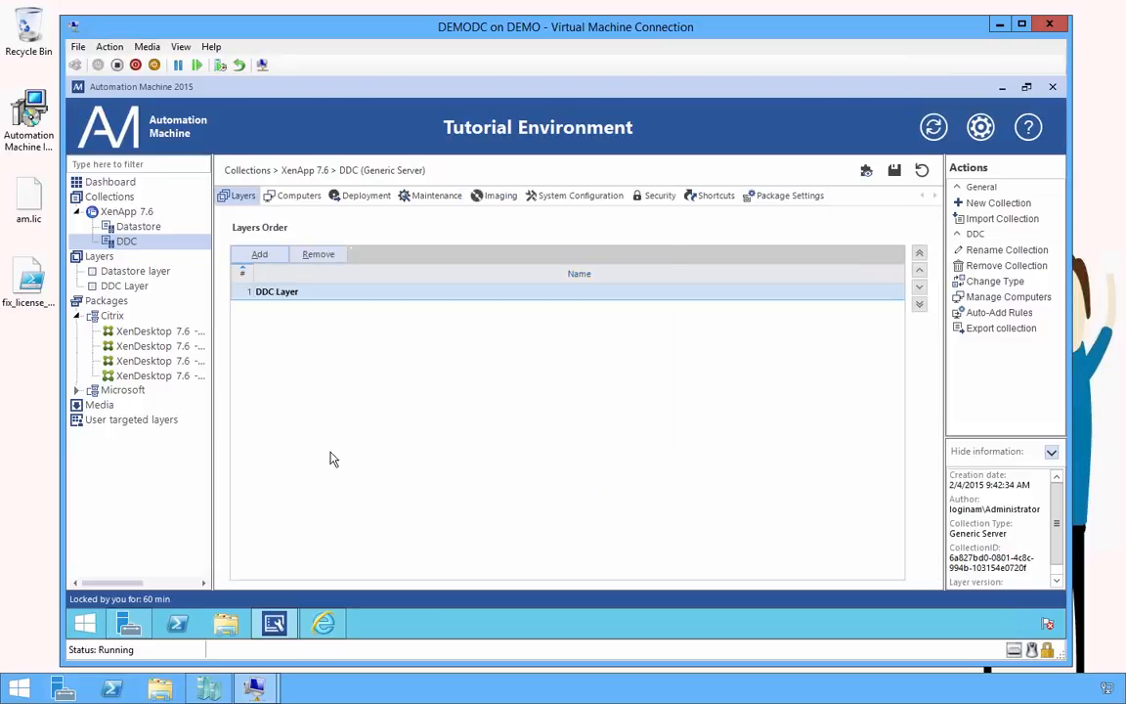
pyautogui.click(331, 207)
pyautogui.click(510, 415)
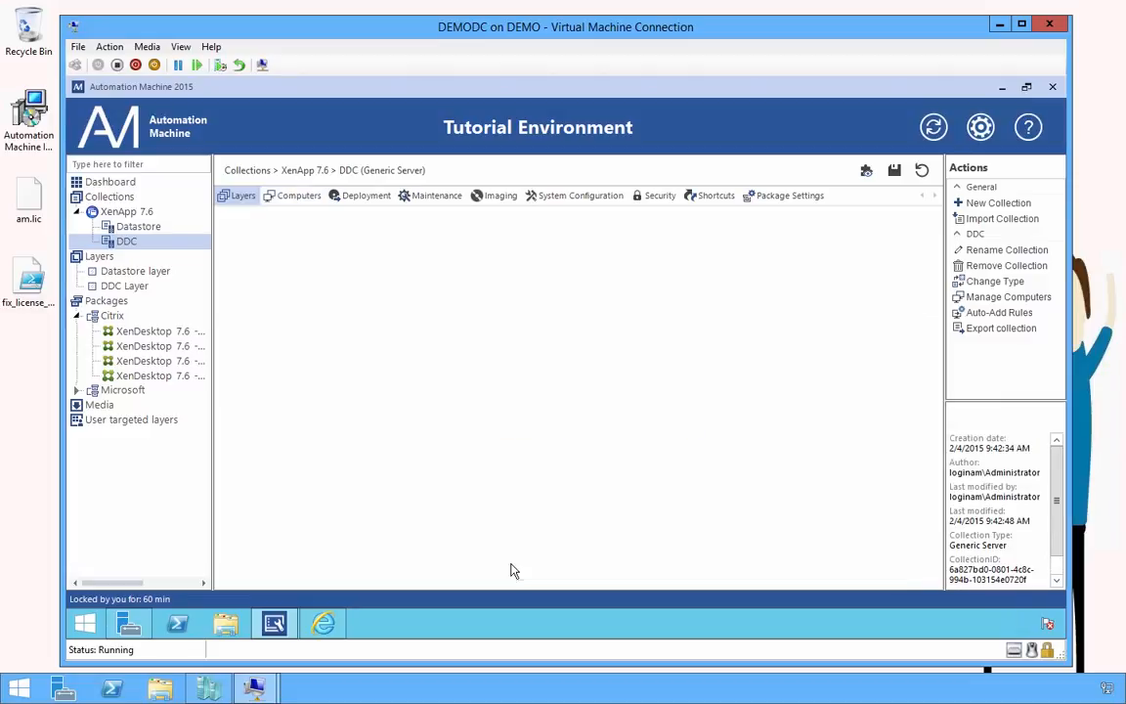
# Add computer DEMODDC001 from Active Directory to the DDC collection
pyautogui.click(266, 256)
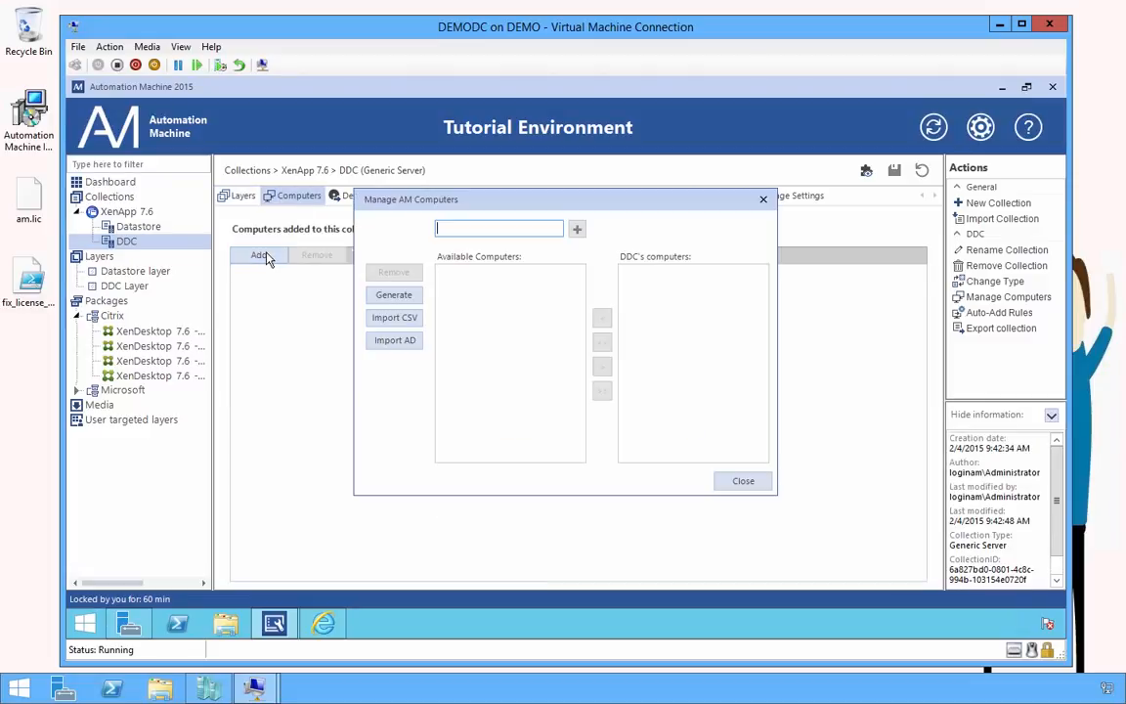
pyautogui.click(394, 341)
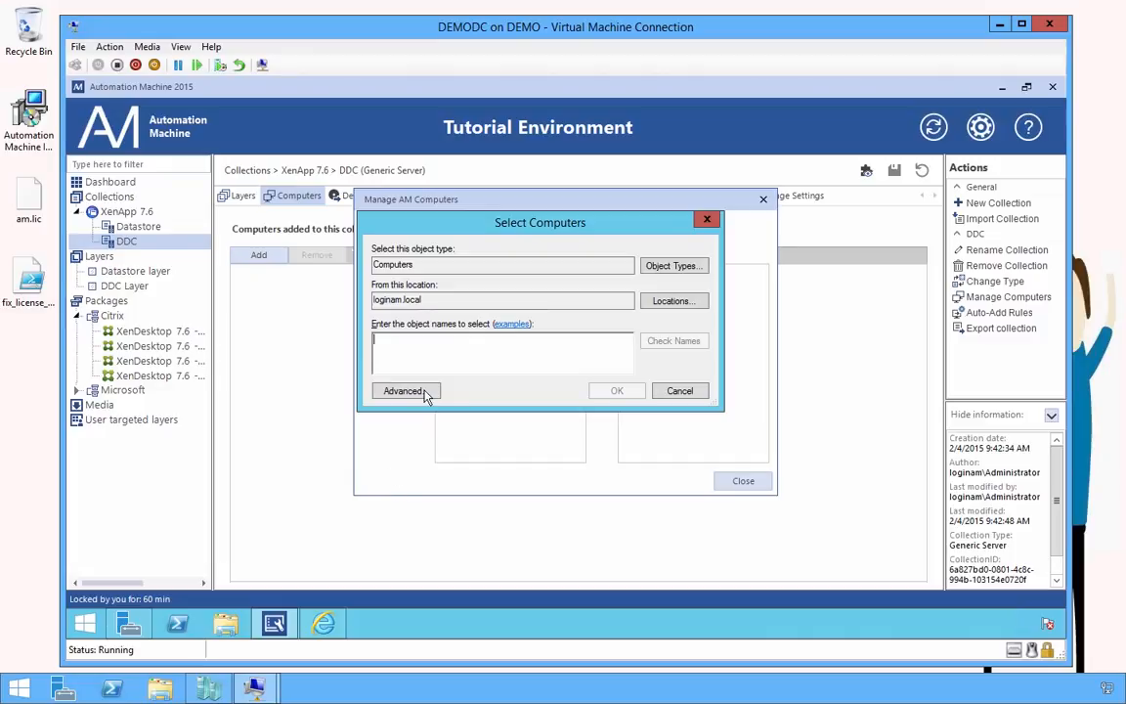
pyautogui.write('demoddc001')
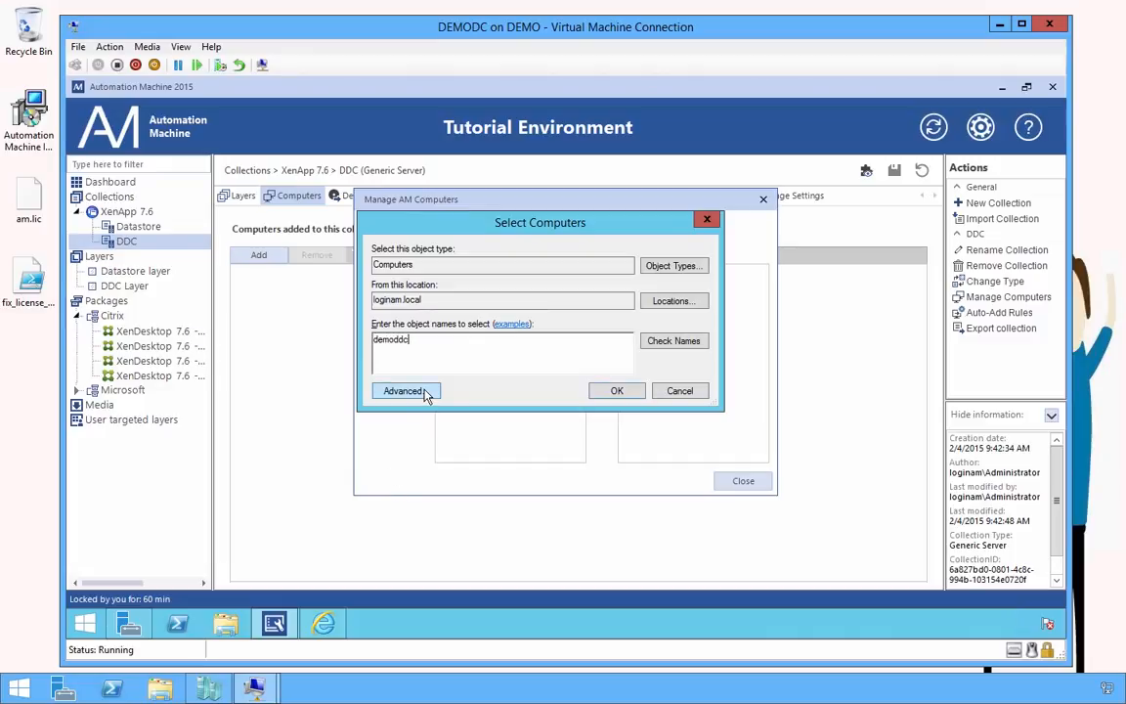
pyautogui.click(674, 341)
pyautogui.click(617, 391)
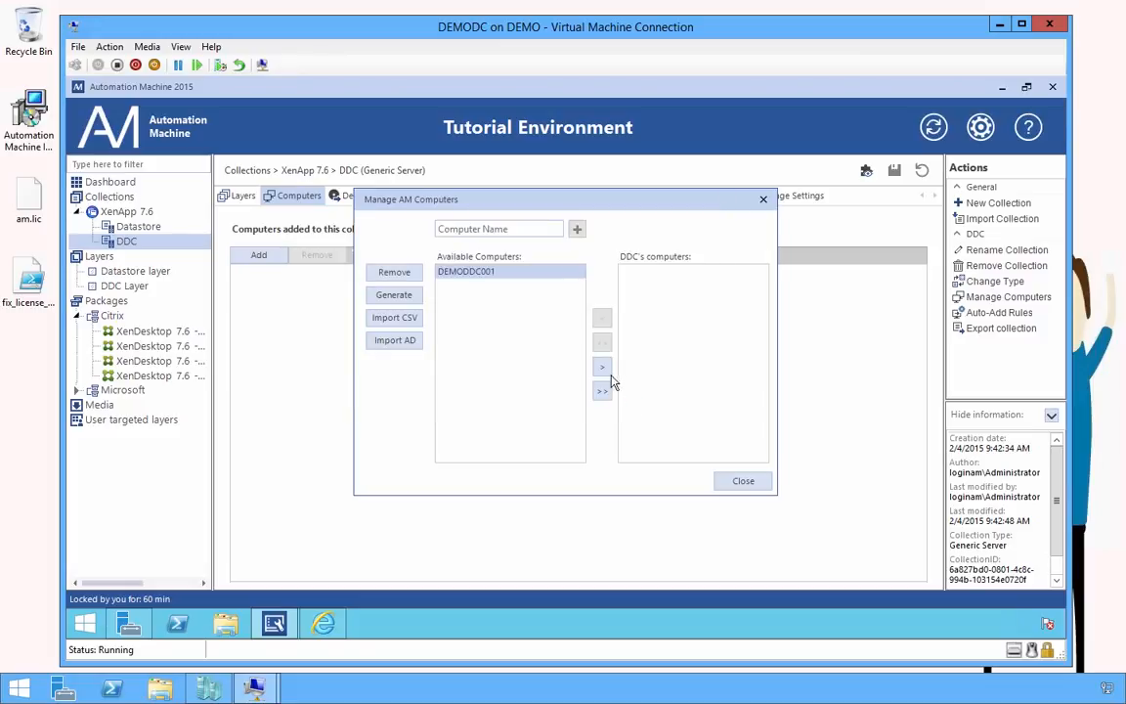
pyautogui.click(743, 481)
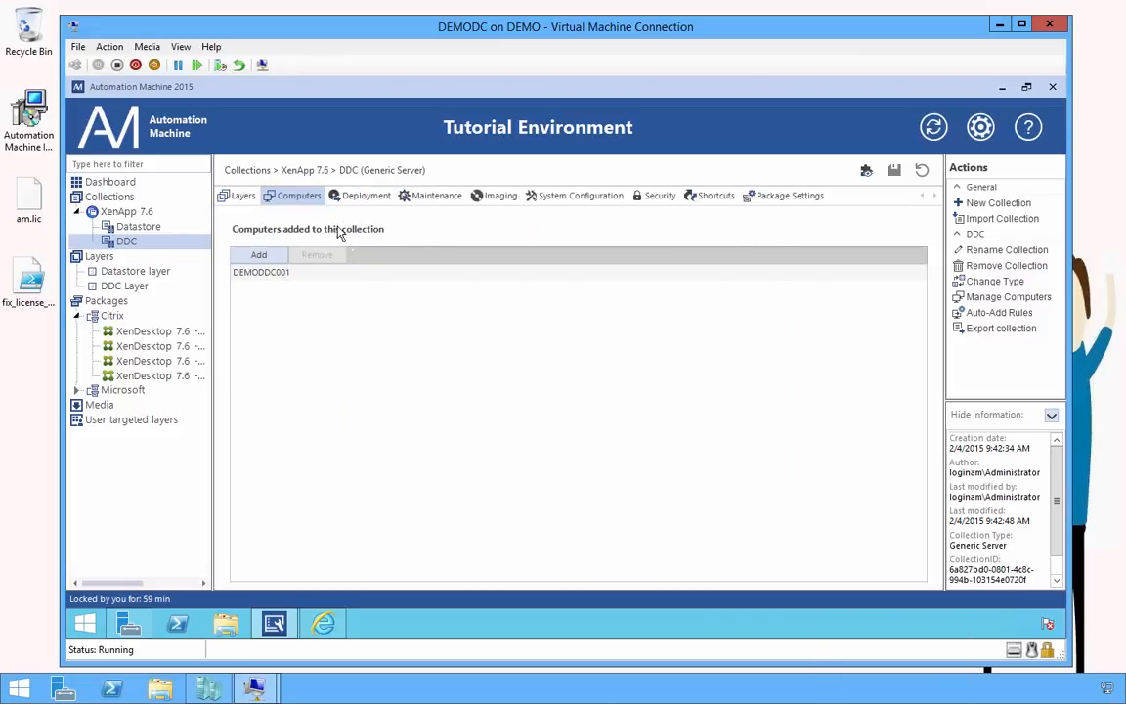
# Override Enable deployment to on for the DDC collection and save
pyautogui.click(381, 199)
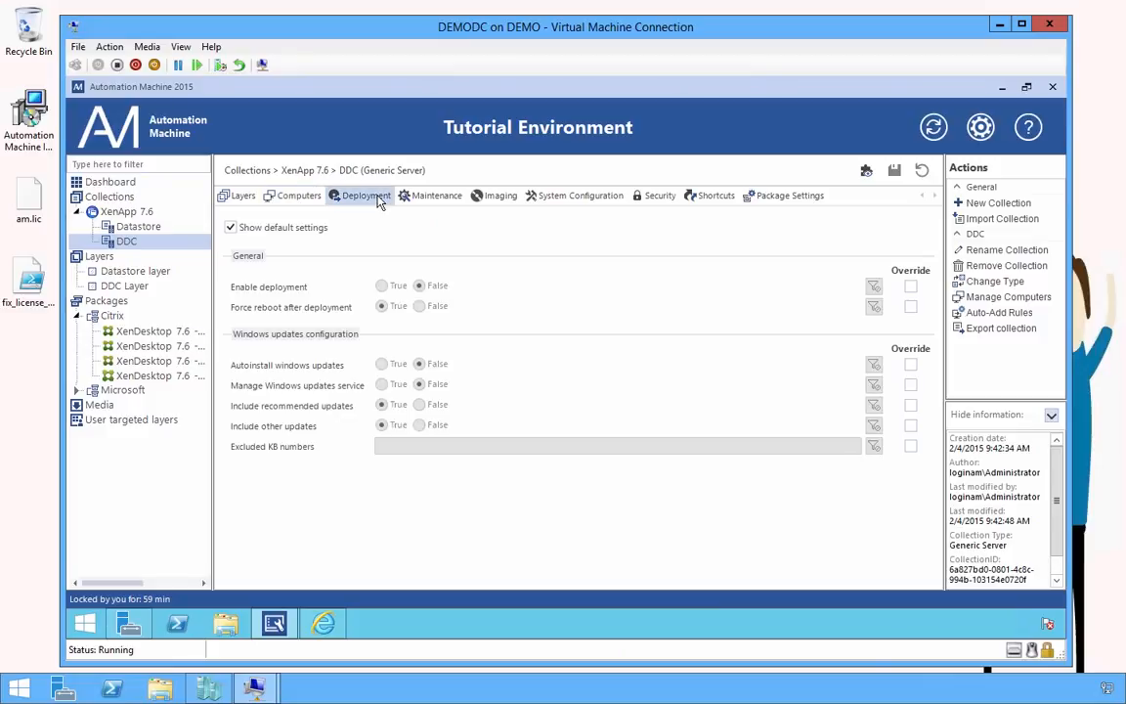
pyautogui.click(911, 287)
pyautogui.click(382, 285)
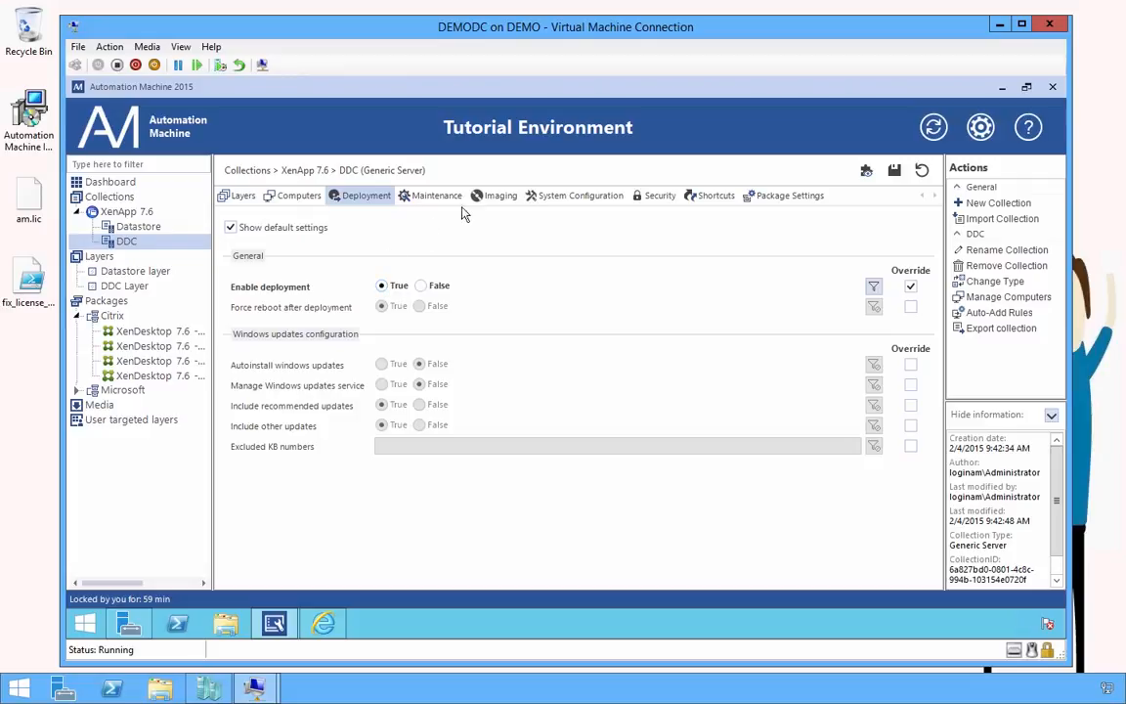
pyautogui.click(579, 198)
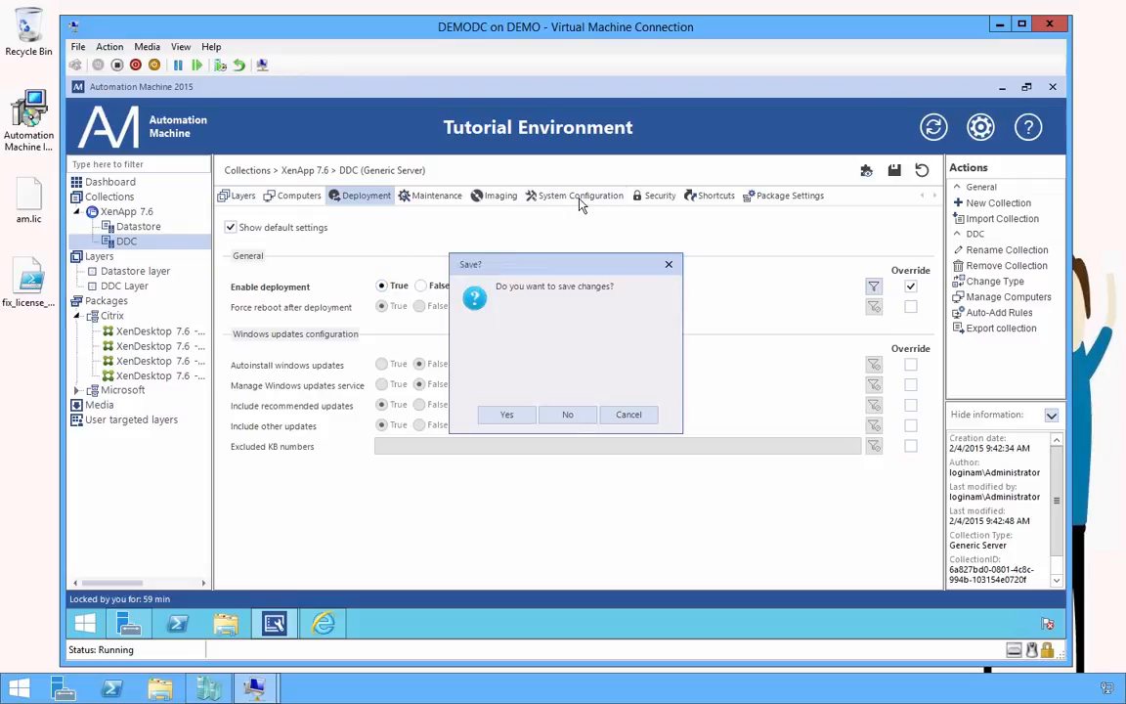
pyautogui.click(526, 414)
# Enable system configuration and change the Collection OU path to AM\%am_env_name%\%am_col_path%
pyautogui.click(911, 286)
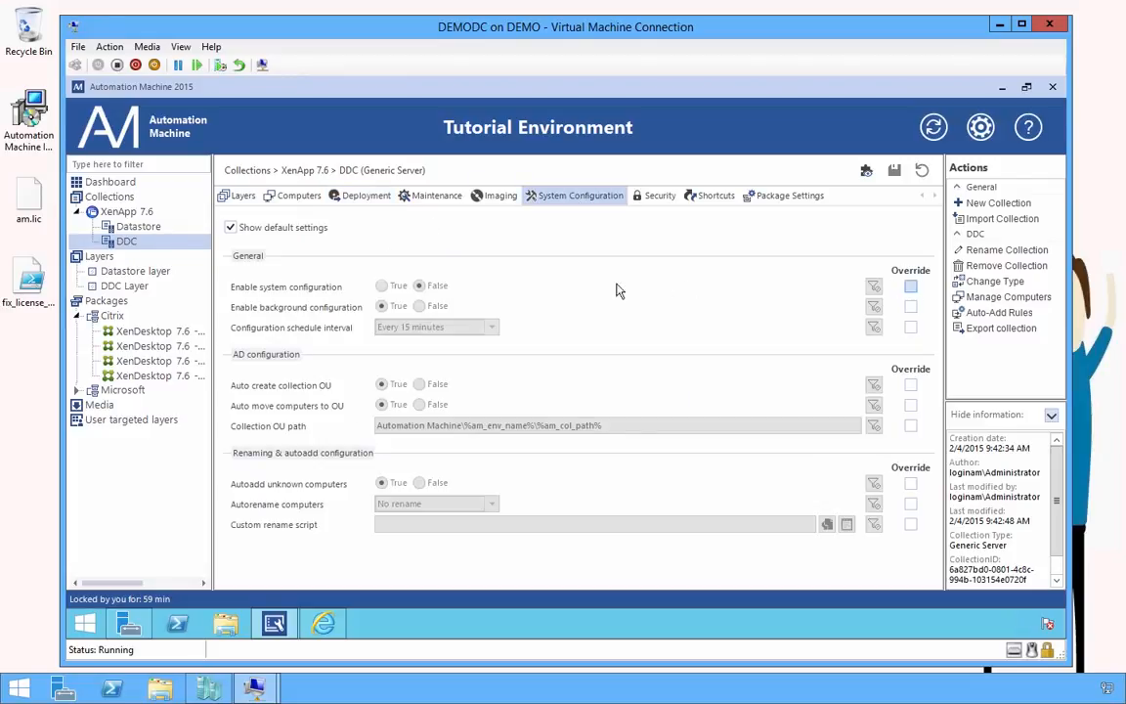
pyautogui.click(382, 286)
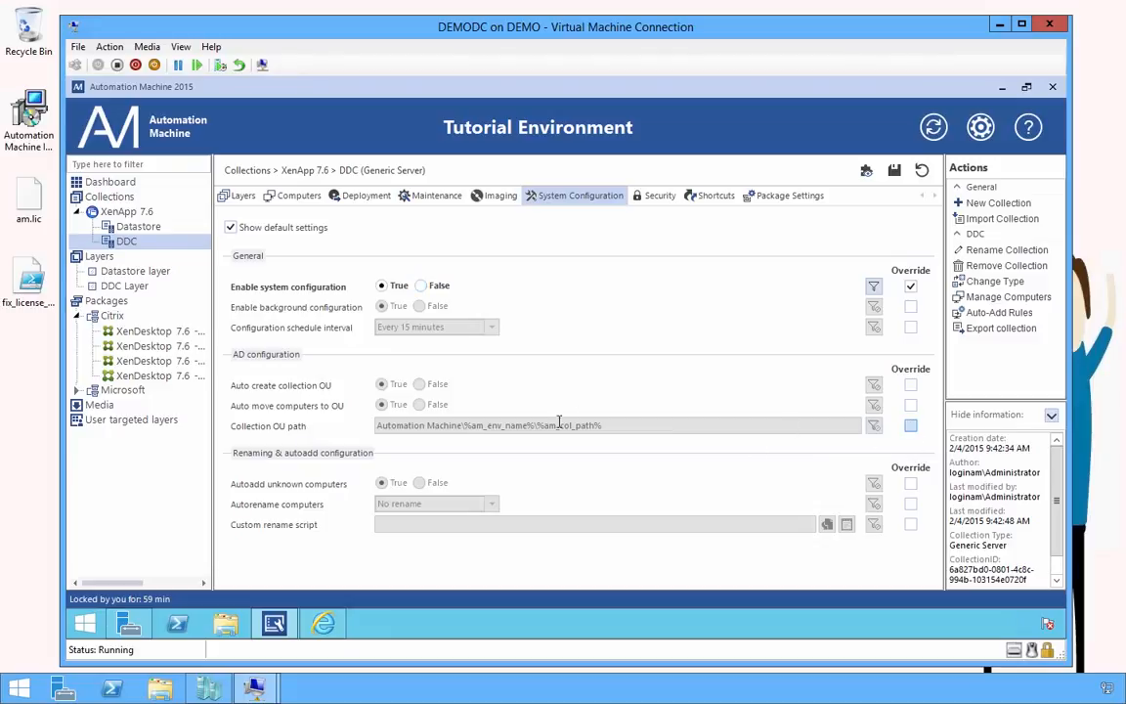
pyautogui.click(459, 428)
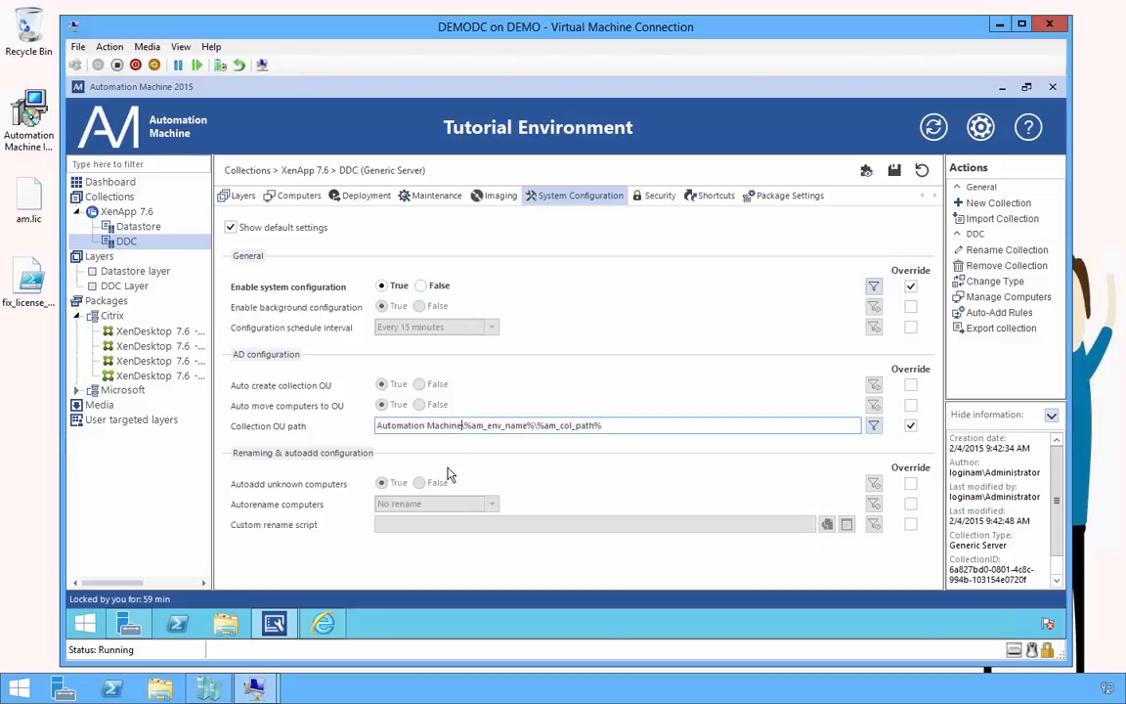
pyautogui.hotkey('shift', 'Home')
pyautogui.write('AM')
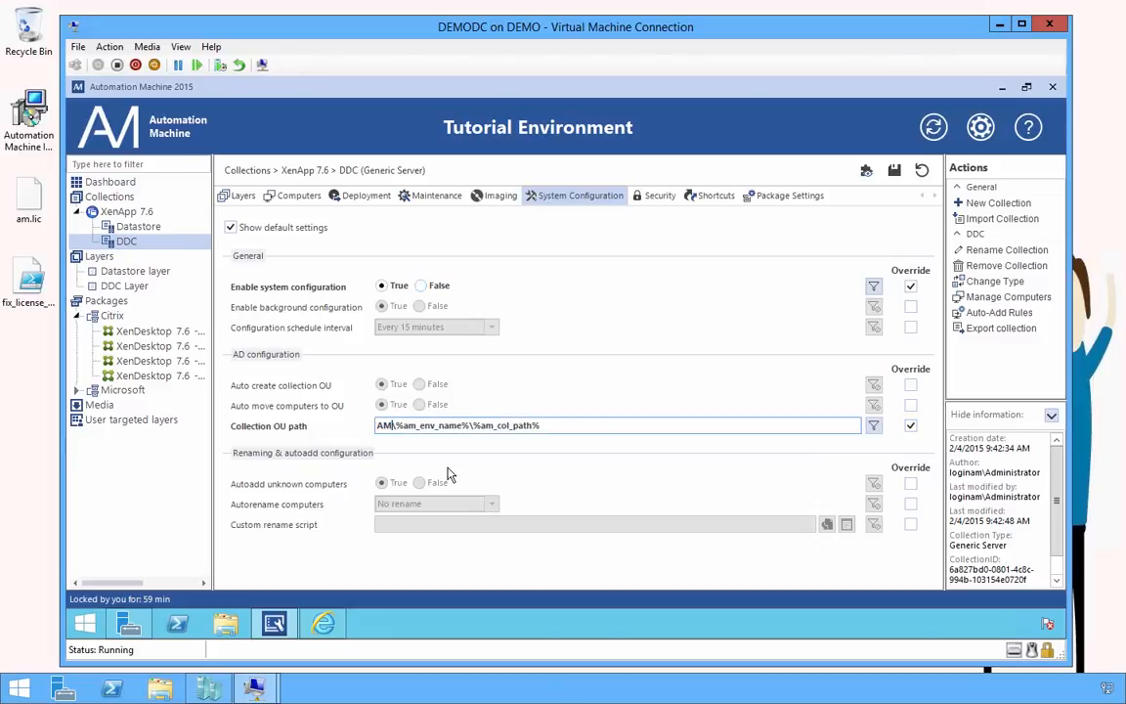
pyautogui.click(660, 202)
pyautogui.click(508, 416)
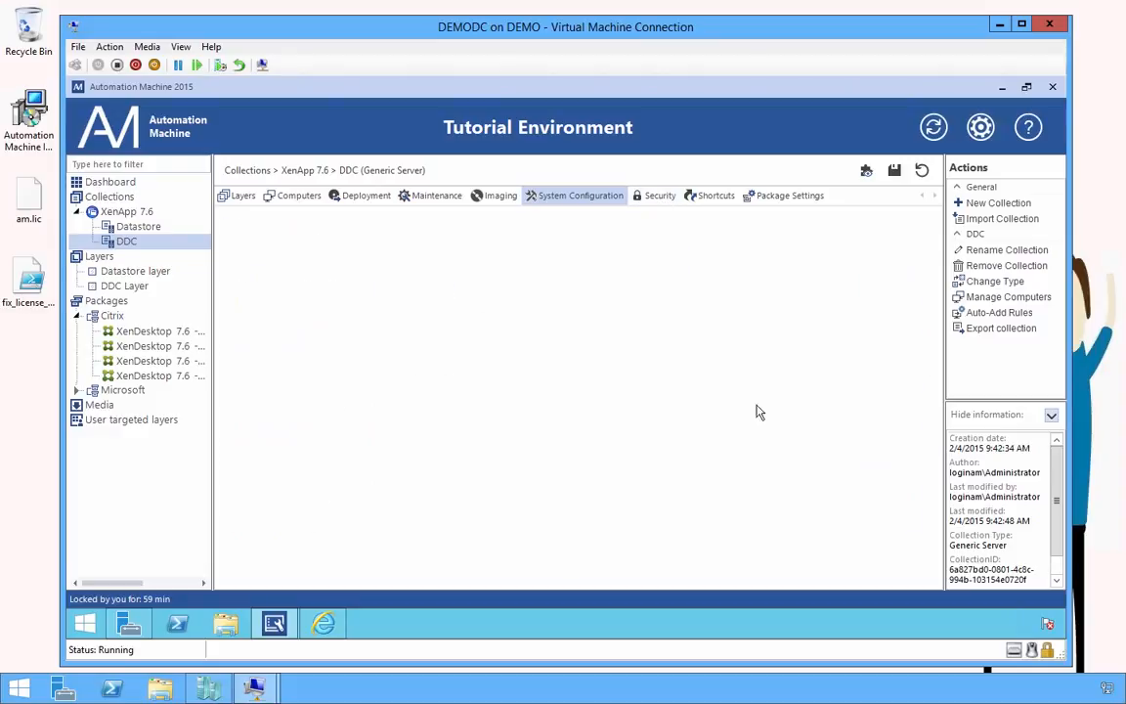
# Enable security and override the security groups OU path to AM\%am_env_name%\Groups, then save
pyautogui.click(910, 285)
pyautogui.click(381, 286)
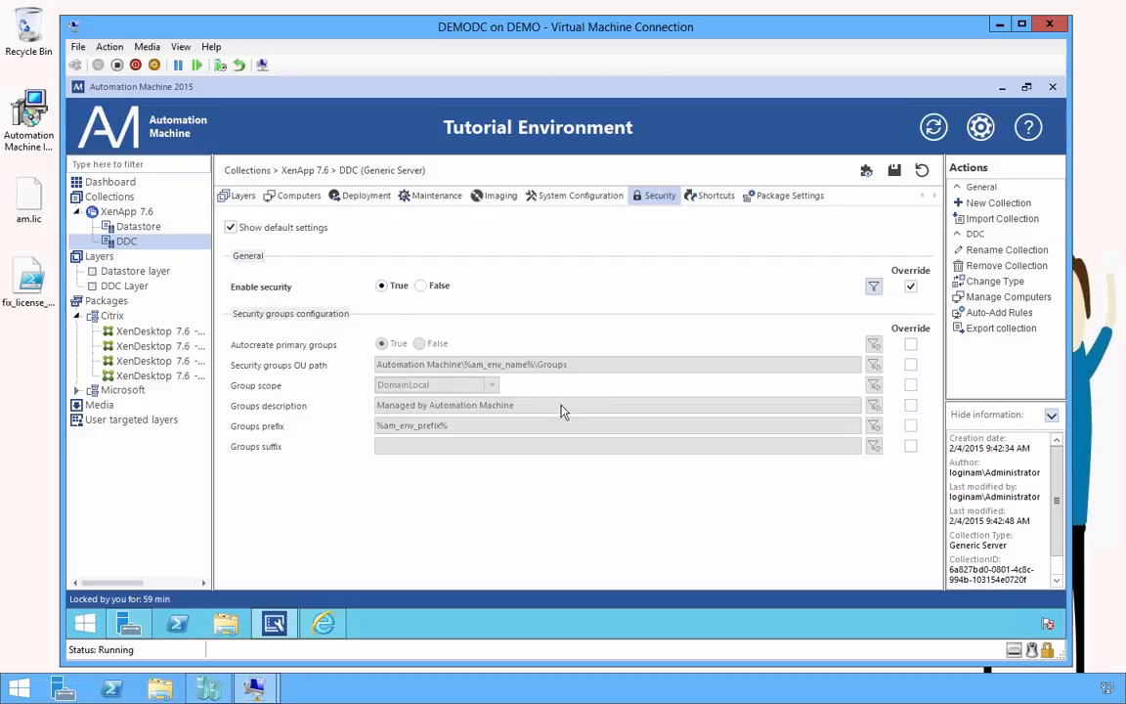
pyautogui.click(910, 366)
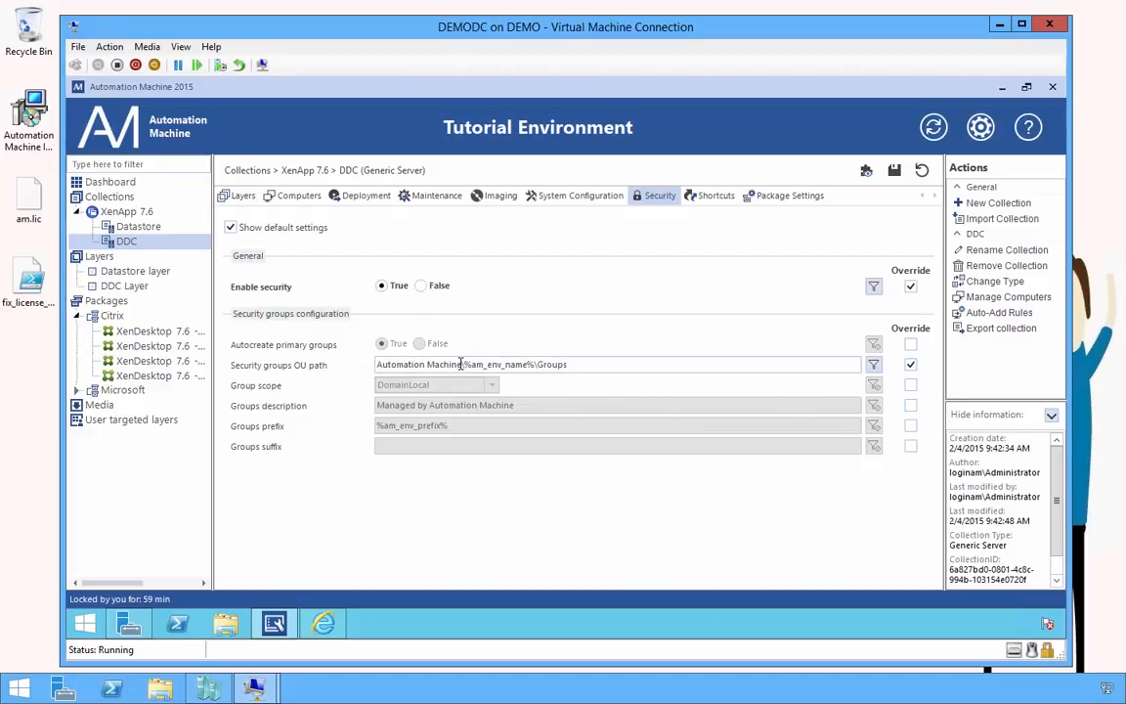
pyautogui.click(460, 364)
pyautogui.hotkey('shift', 'Home')
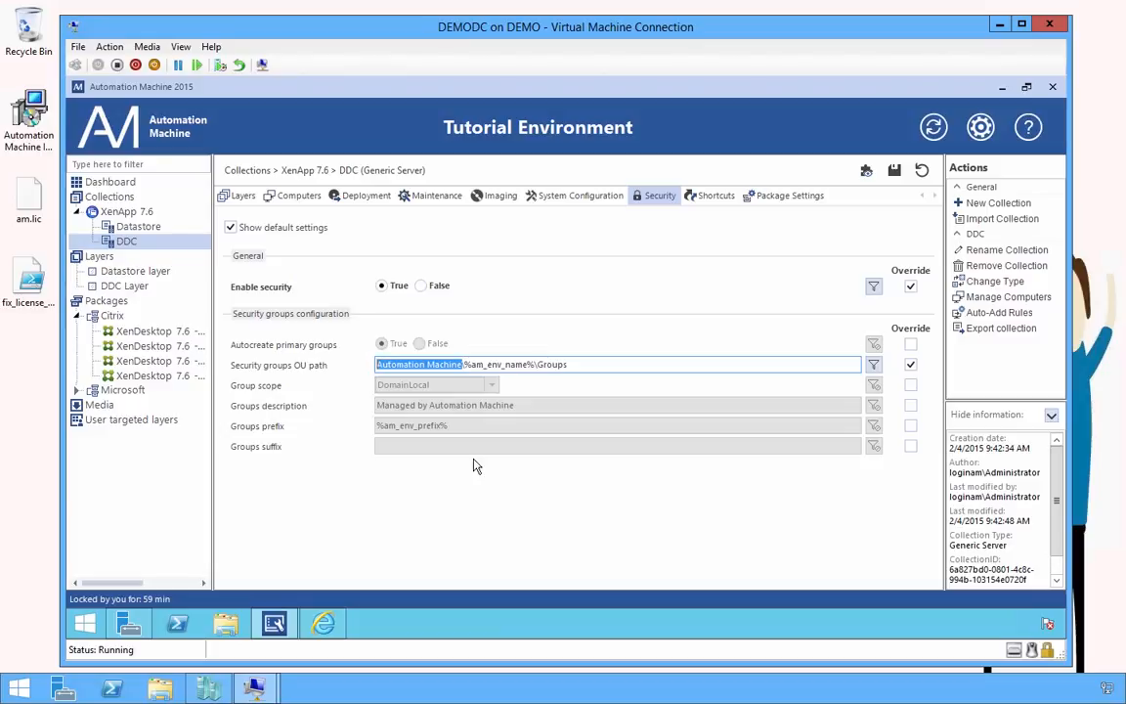
pyautogui.write('AM')
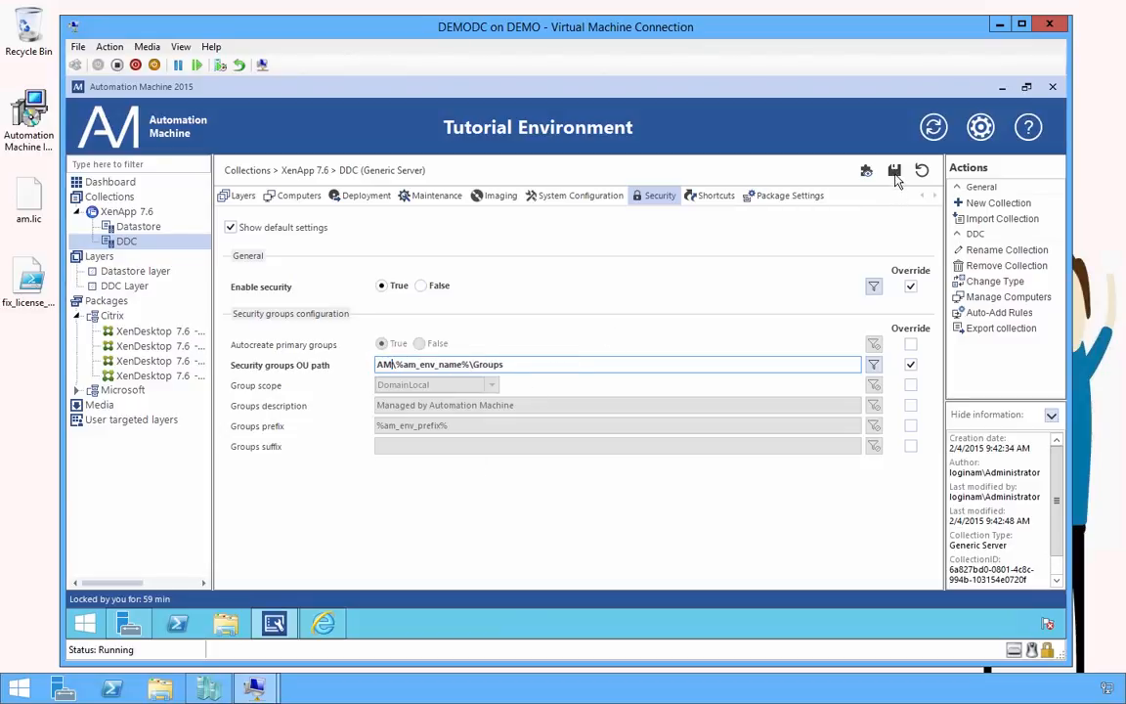
pyautogui.write('\\')
pyautogui.click(712, 206)
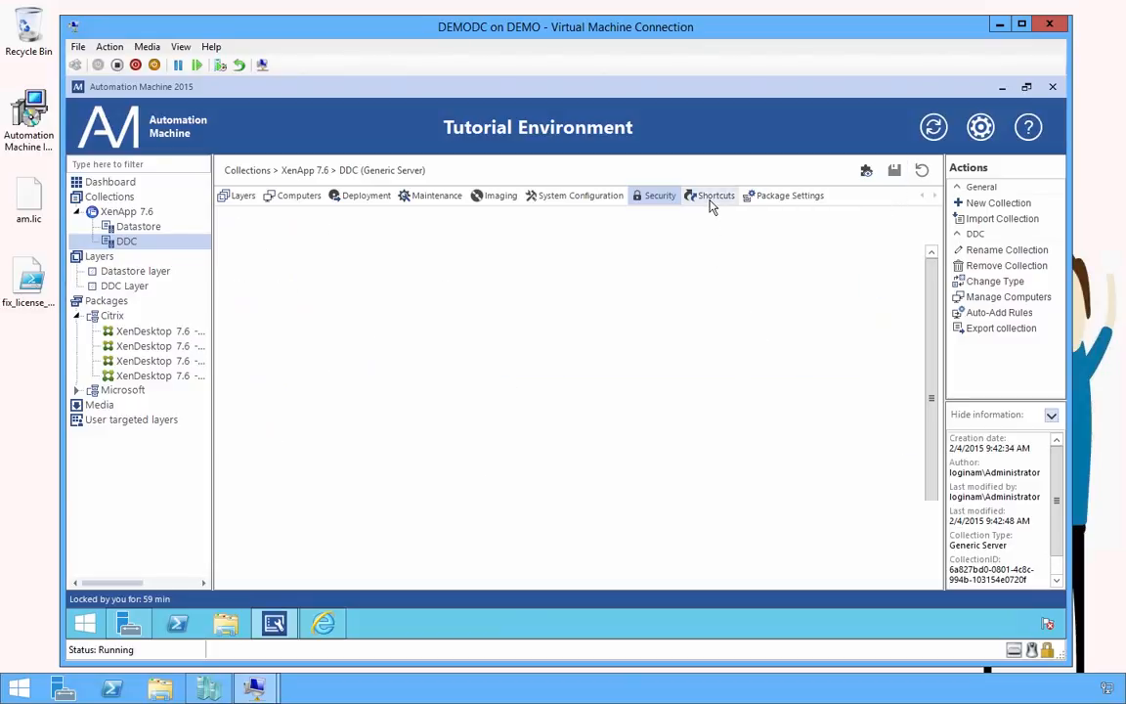
# For the XenDesktop 7.6 Delivery Controller package, override the database credentials with the service account's username and password
pyautogui.click(792, 199)
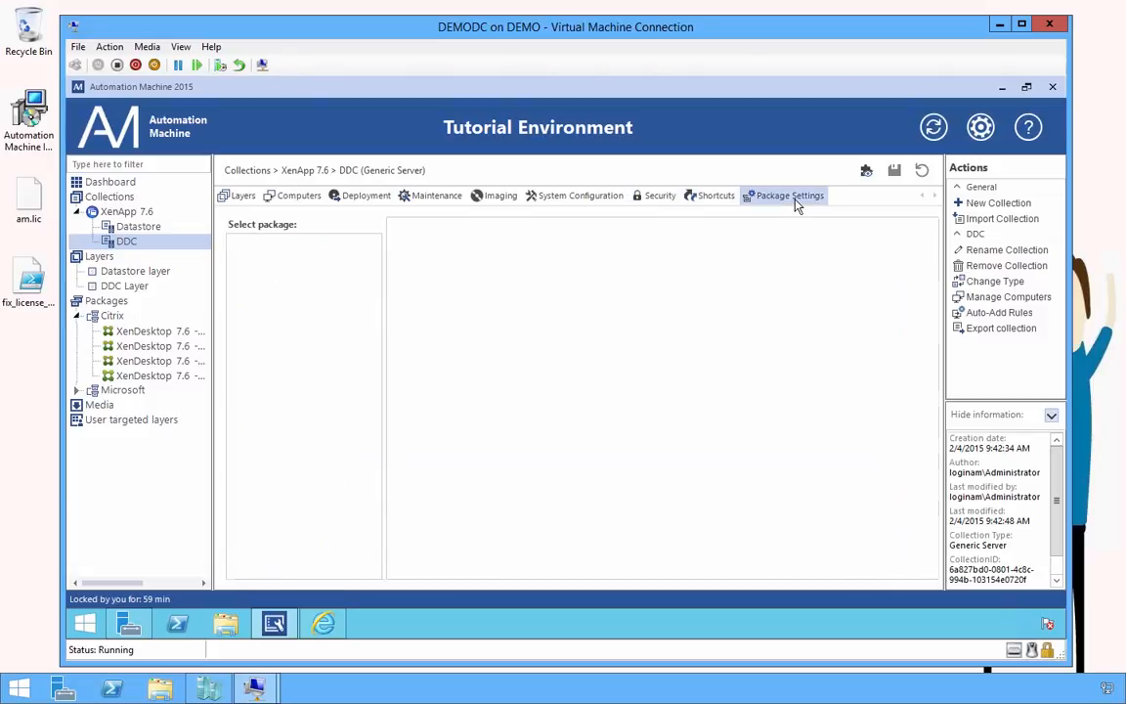
pyautogui.click(934, 127)
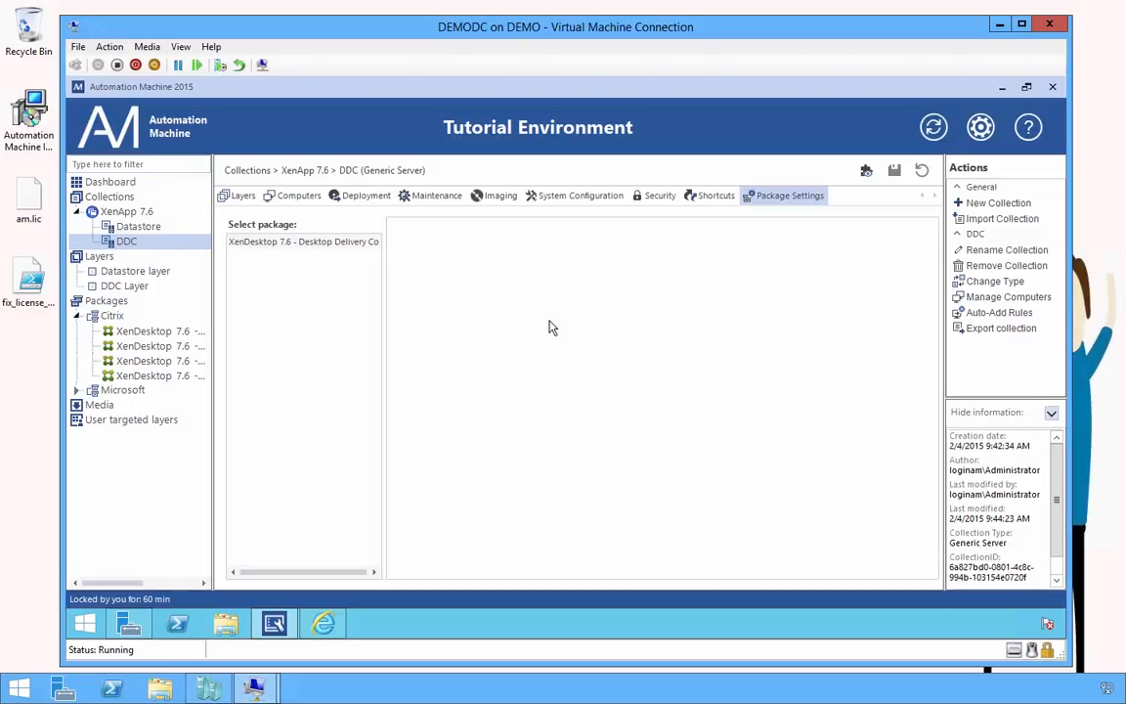
pyautogui.click(307, 251)
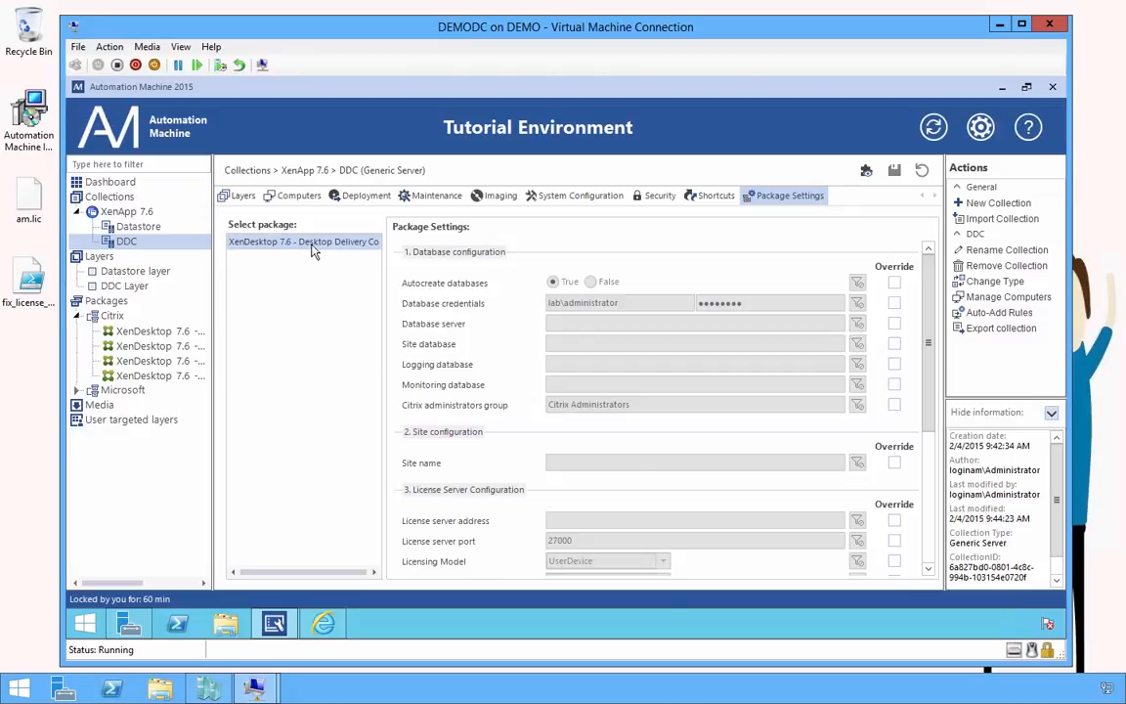
pyautogui.click(893, 303)
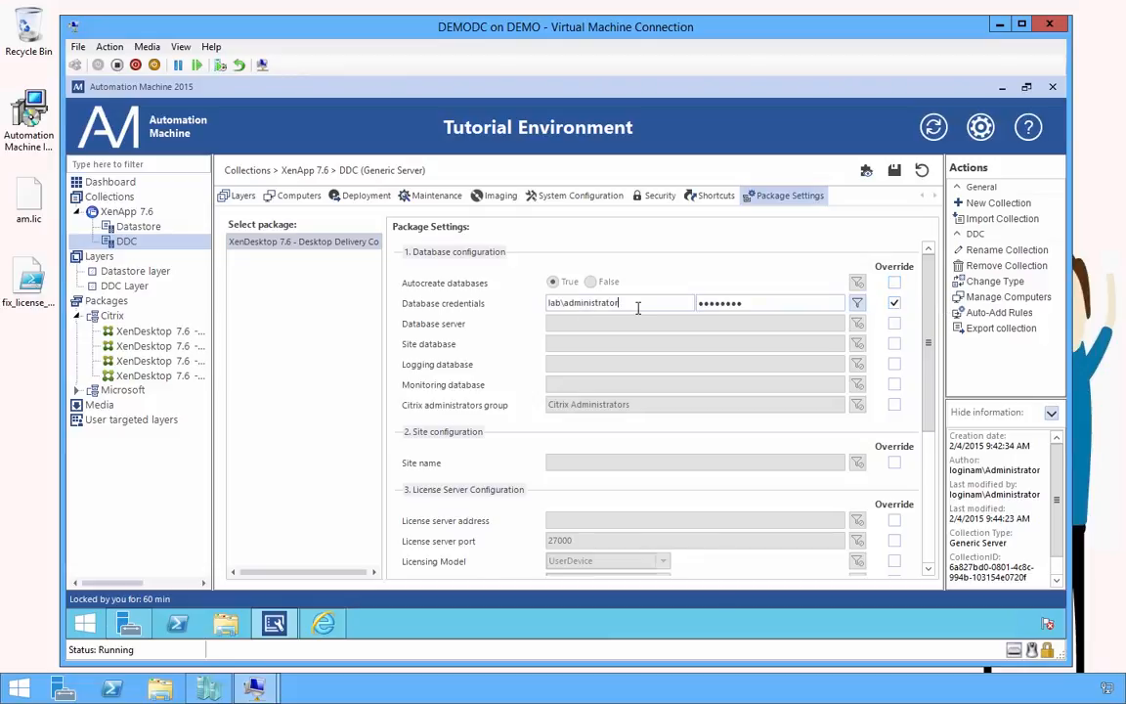
pyautogui.hotkey('ctrl', 'a')
pyautogui.write('loginam')
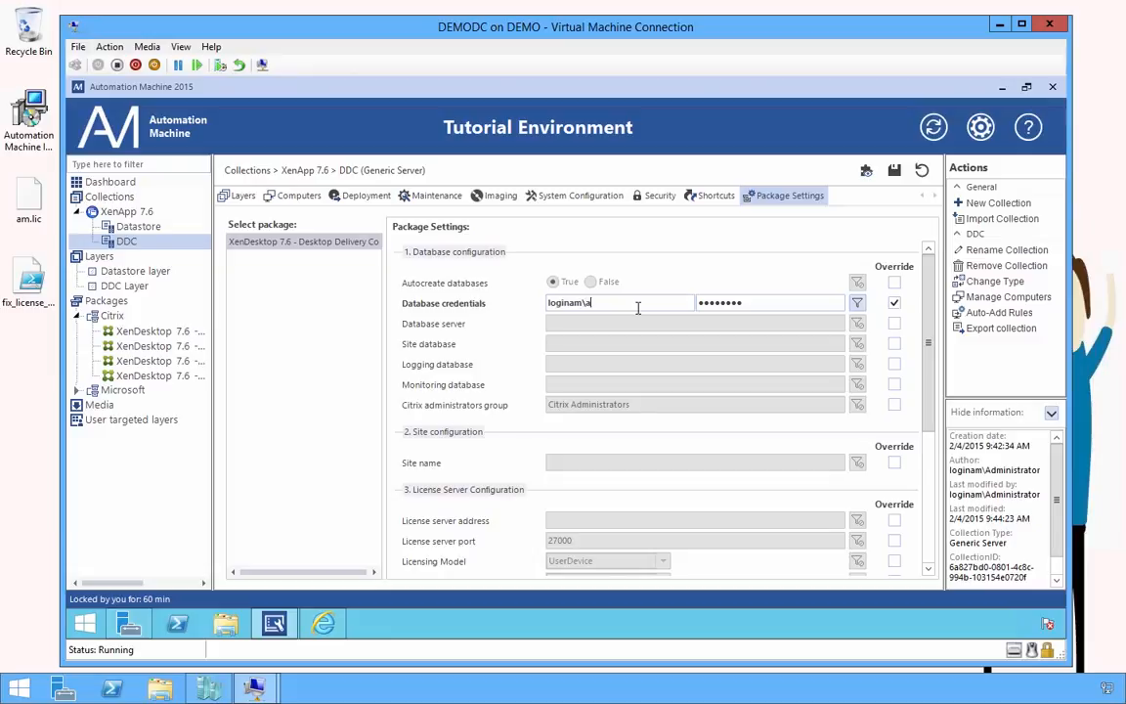
pyautogui.write('\\amservice')
pyautogui.doubleClick(750, 302)
pyautogui.write('••')
# Set database server DEMOSQL001 with databases TUT-XD-SITE, TUT-XD-LOG and TUT-XD-MON
pyautogui.click(804, 323)
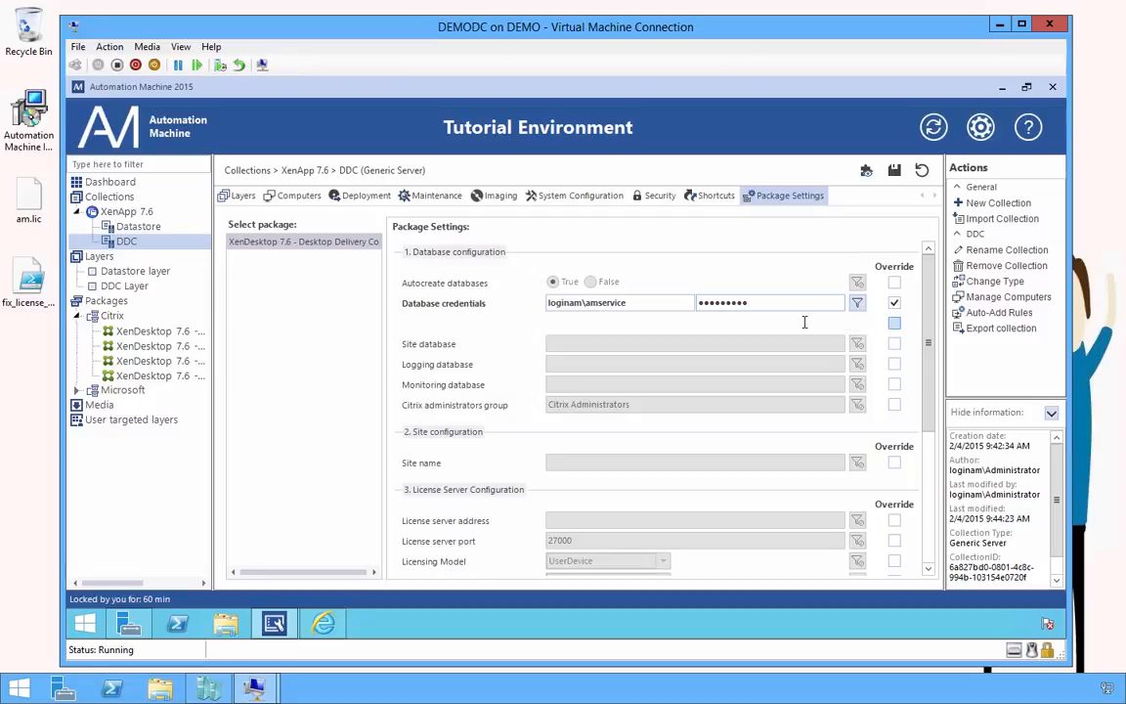
pyautogui.write('DEMOSQL001')
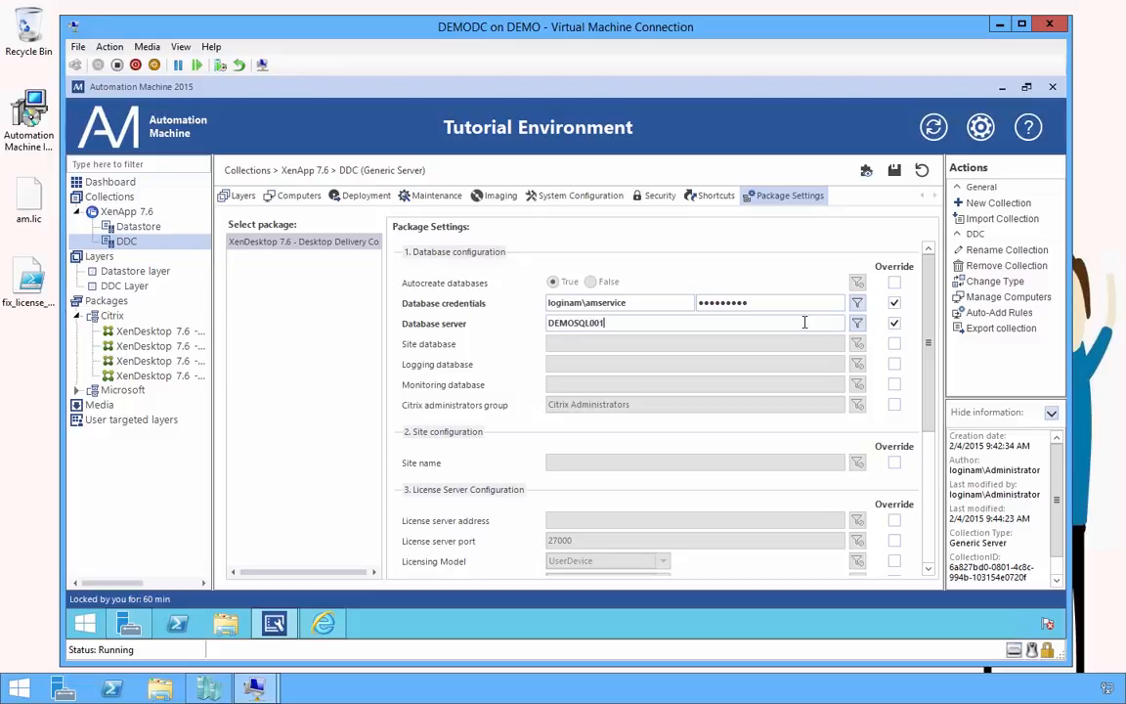
pyautogui.hotkey('ctrl', 'a')
pyautogui.hotkey('ctrl', 'c')
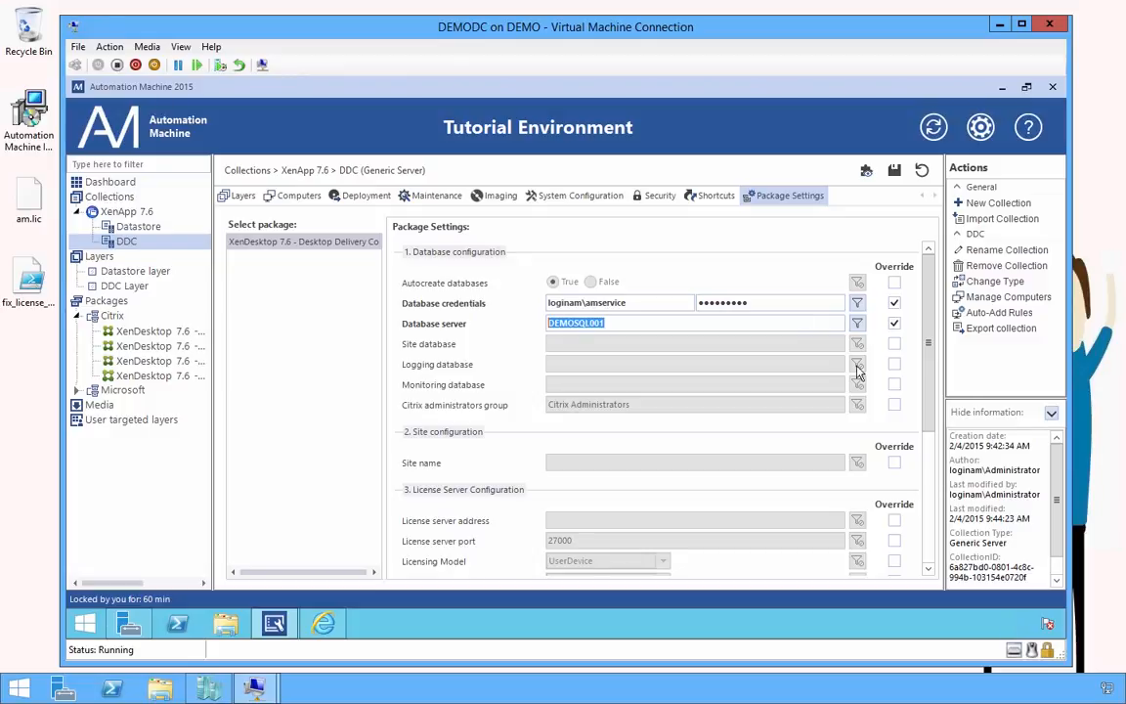
pyautogui.click(893, 345)
pyautogui.click(766, 344)
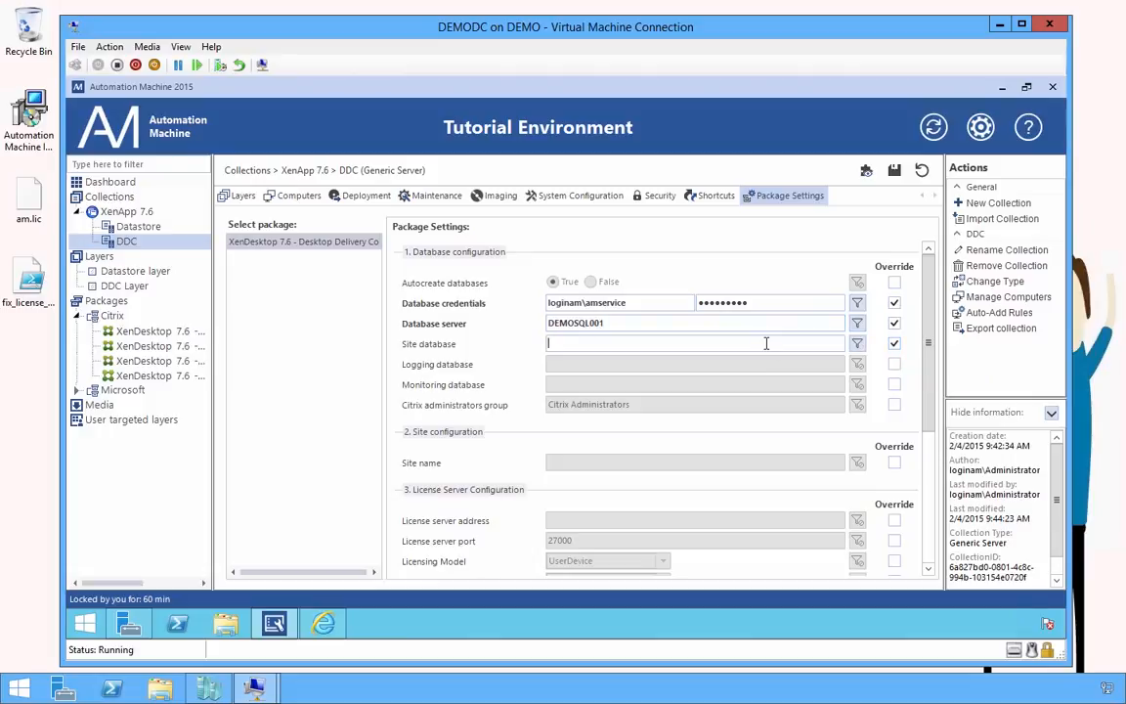
pyautogui.write('TUT-XD-SITE')
pyautogui.click(894, 364)
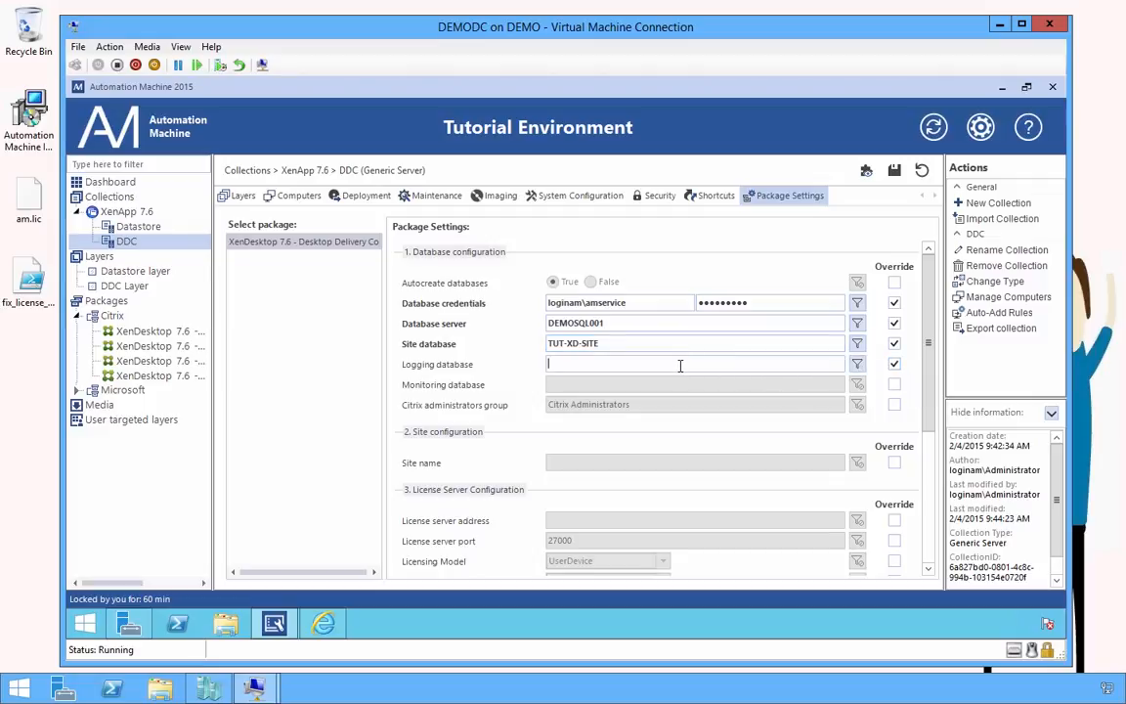
pyautogui.write('TUT-XD-LOG')
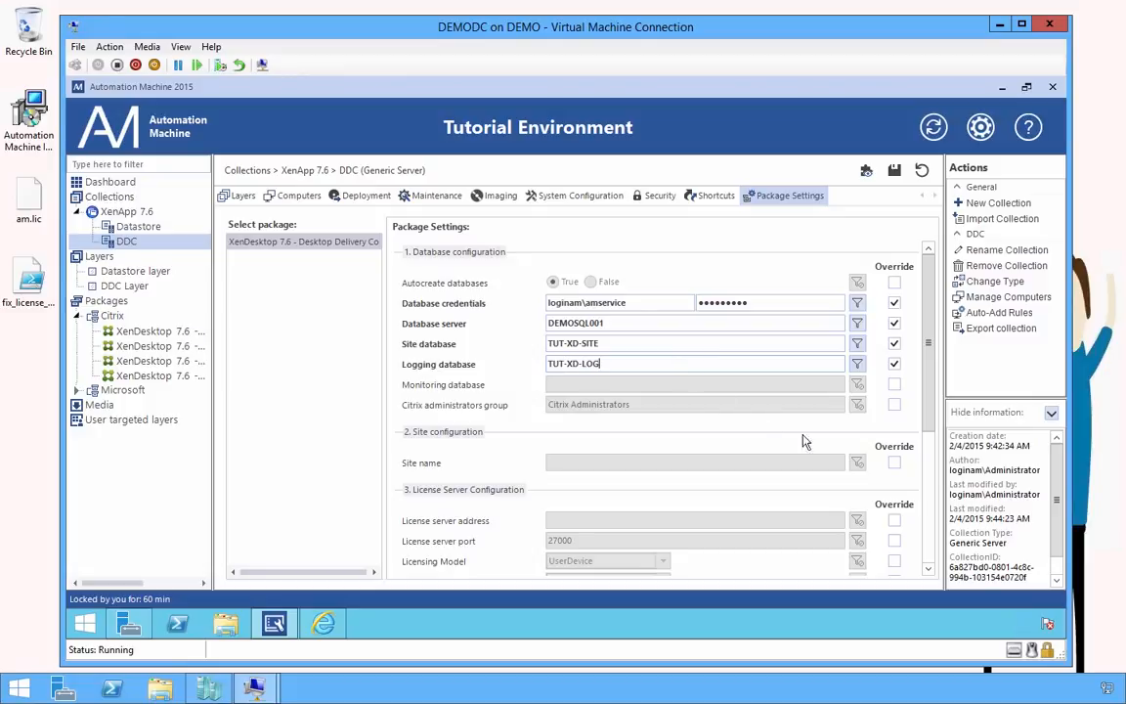
pyautogui.click(894, 385)
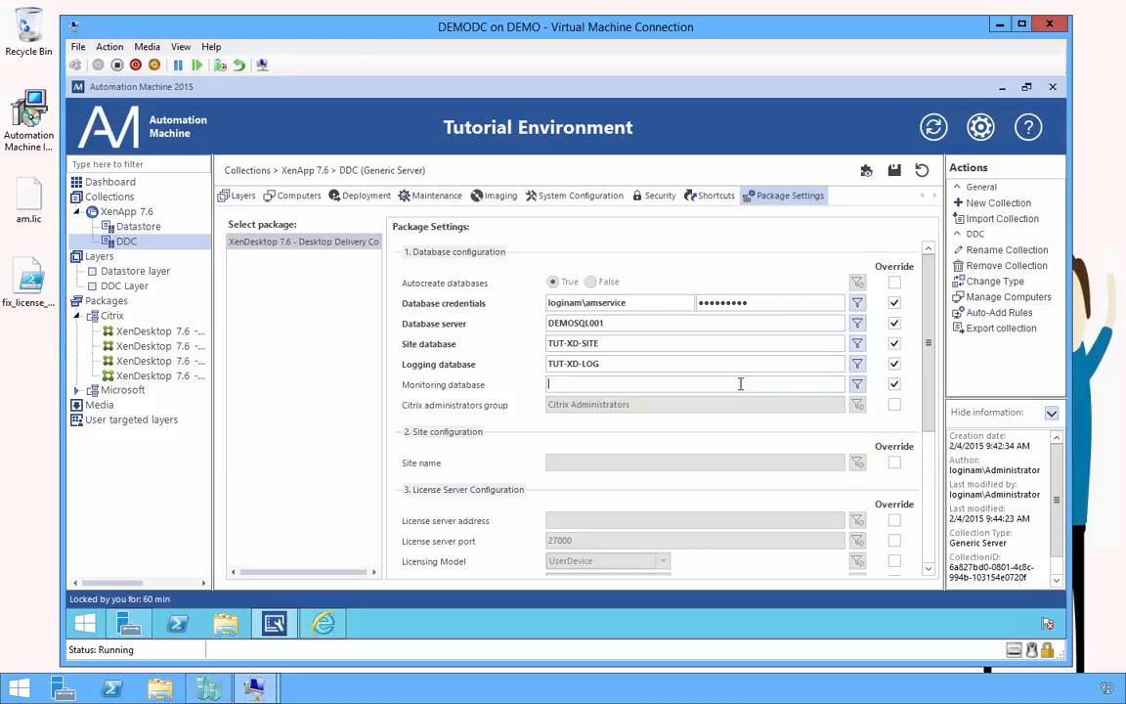
pyautogui.write('TUT-XD')
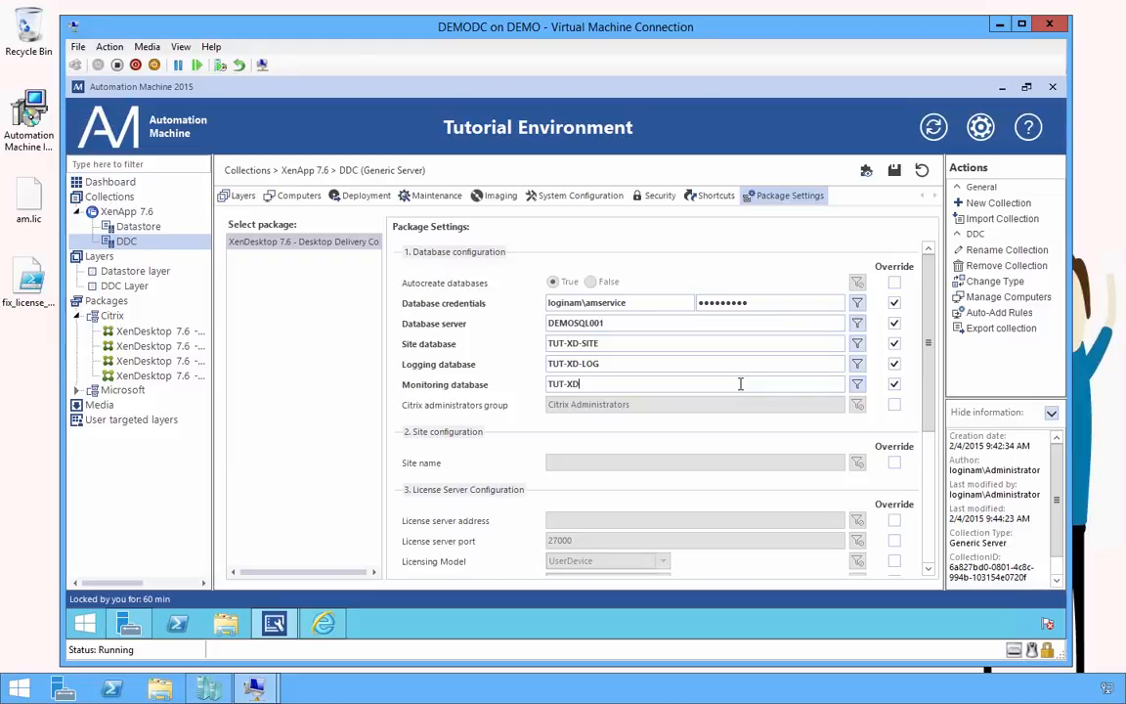
pyautogui.write('-MON')
# Set site name Tutorial and license server DEMOSQL001, then save the package settings
pyautogui.click(895, 465)
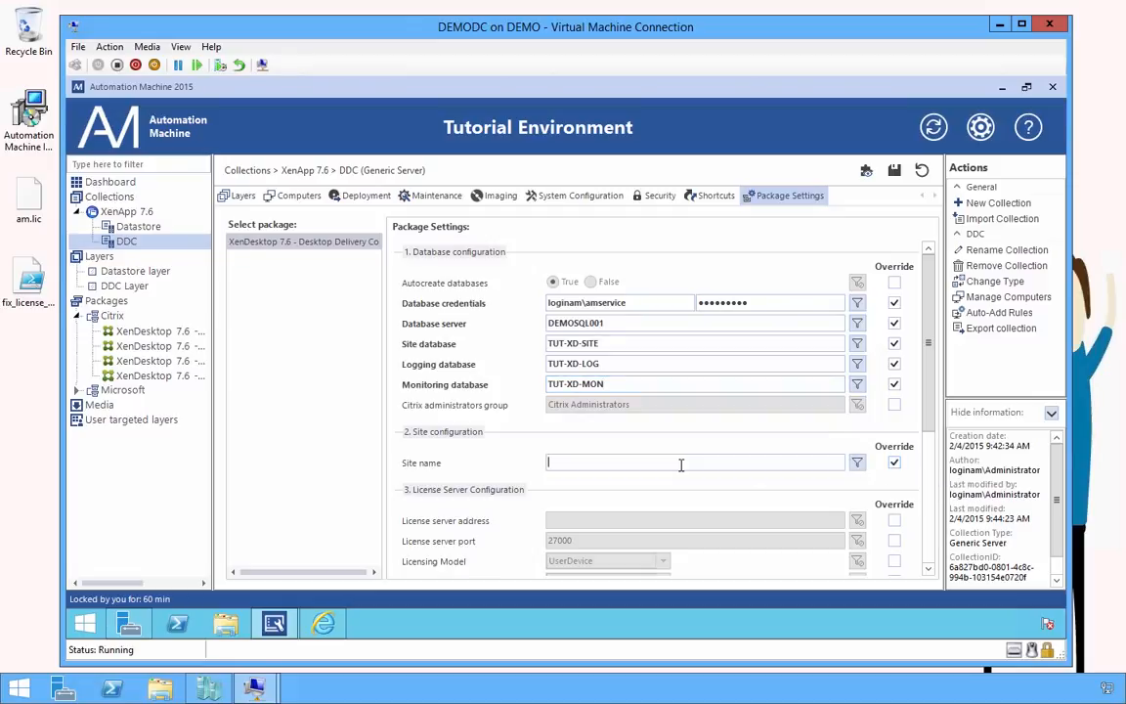
pyautogui.write('Tutorial')
pyautogui.click(895, 520)
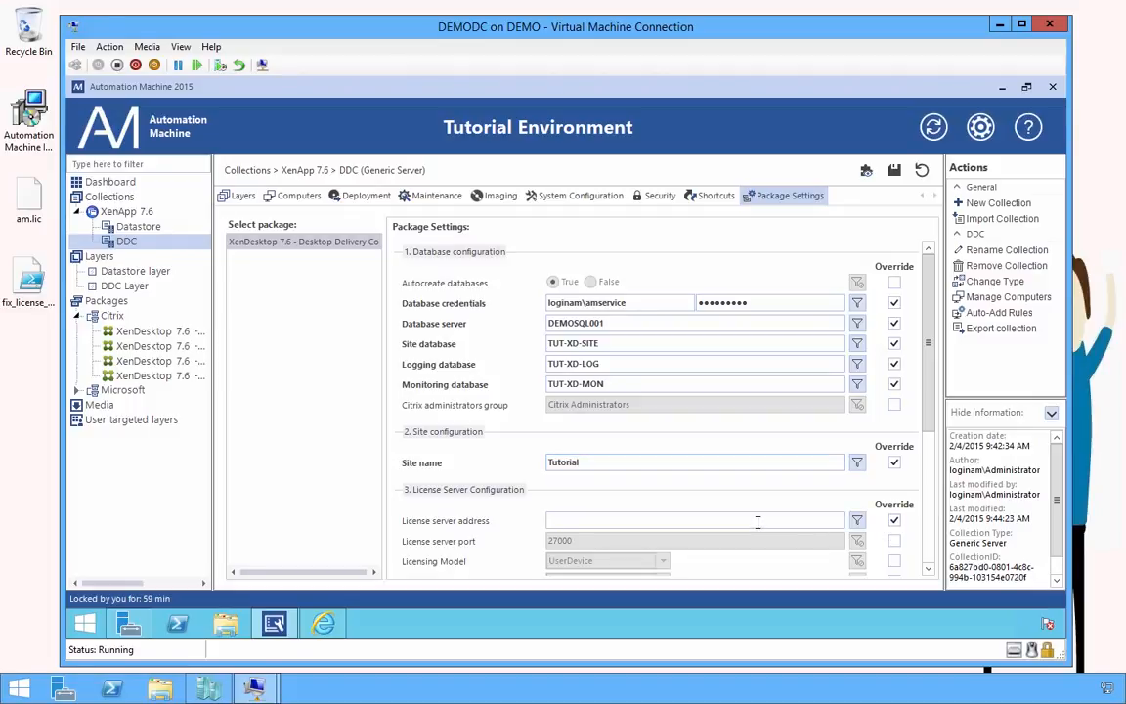
pyautogui.hotkey('ctrl', 'v')
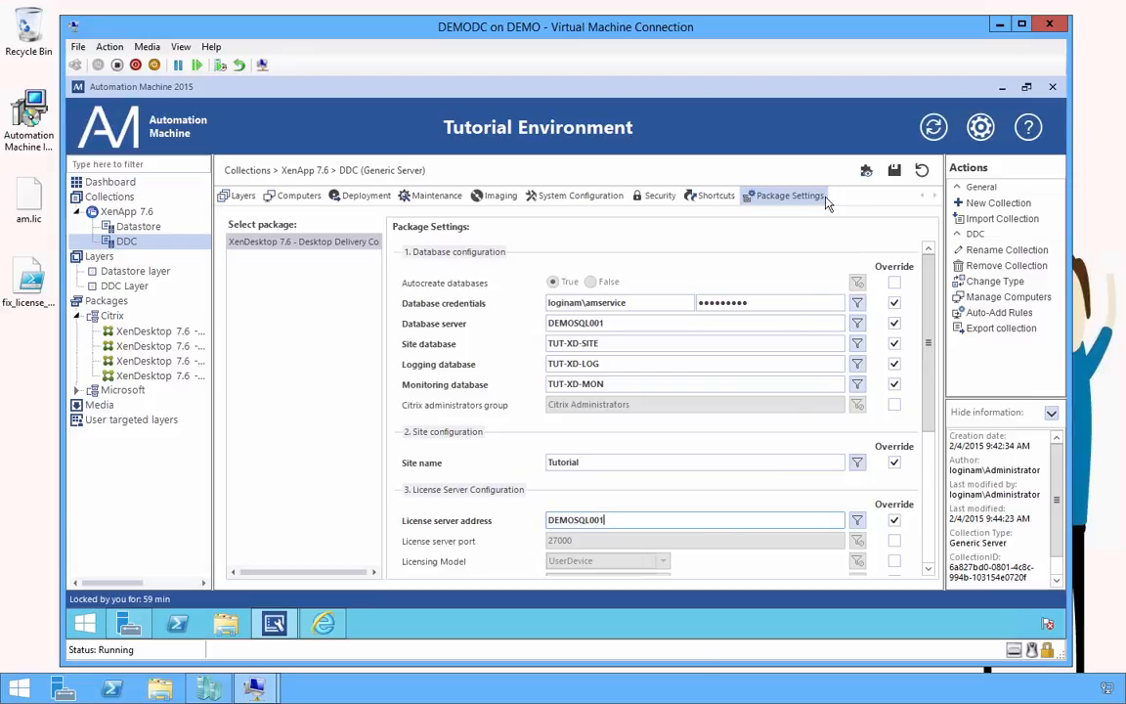
pyautogui.click(895, 171)
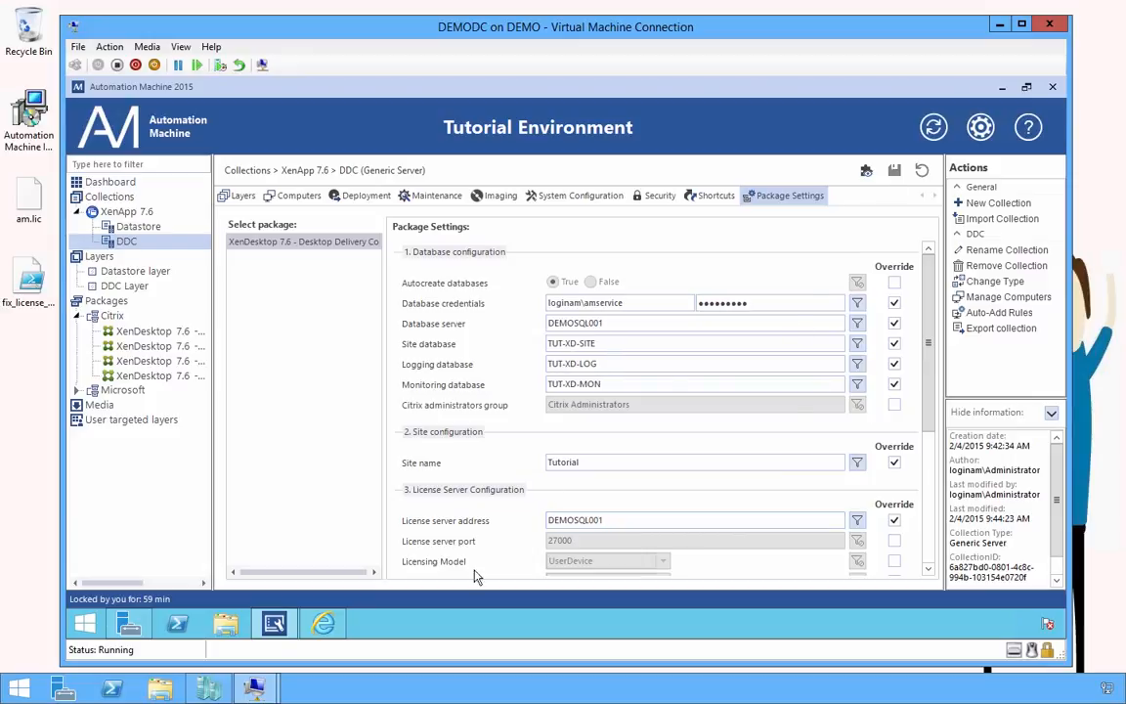
# On DEMOSQL001, open SQL Server Management Studio, log in, and expand the Databases folder
pyautogui.moveTo(274, 626)
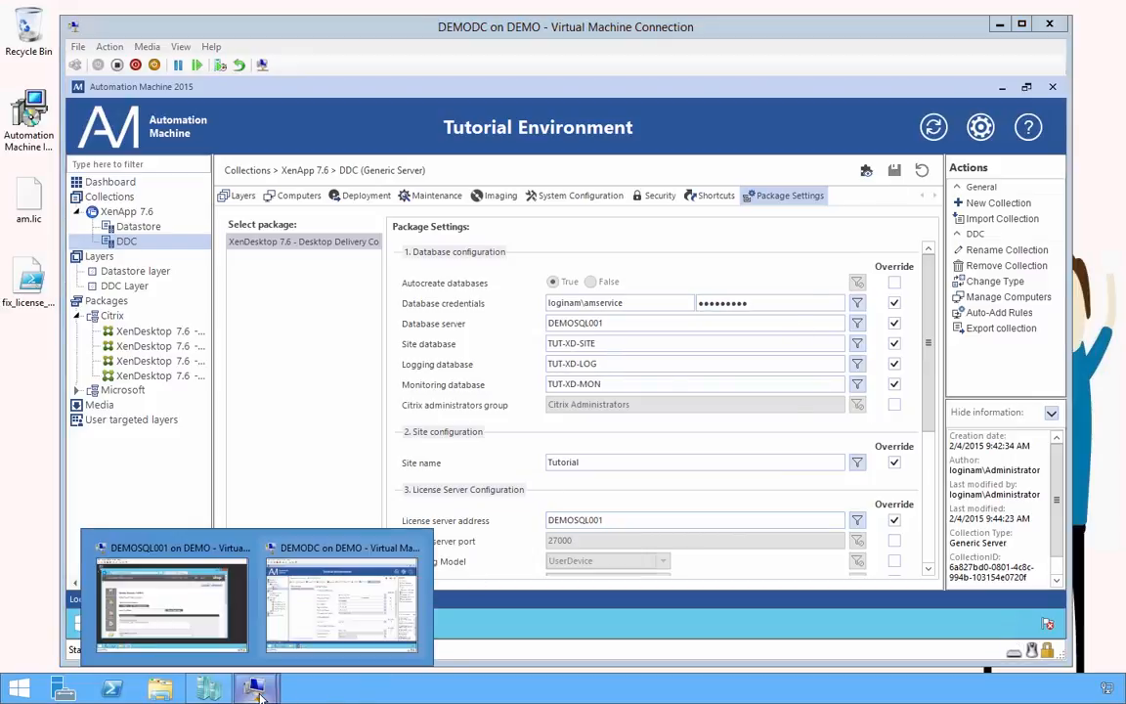
pyautogui.click(209, 622)
pyautogui.click(90, 631)
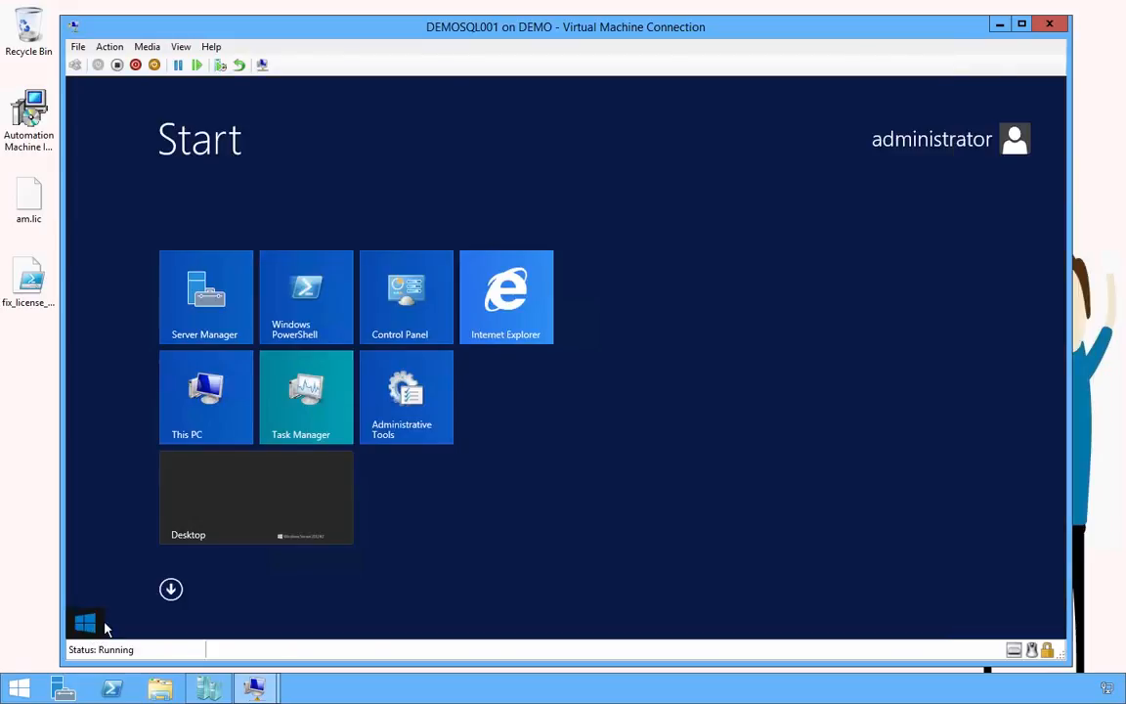
pyautogui.click(171, 590)
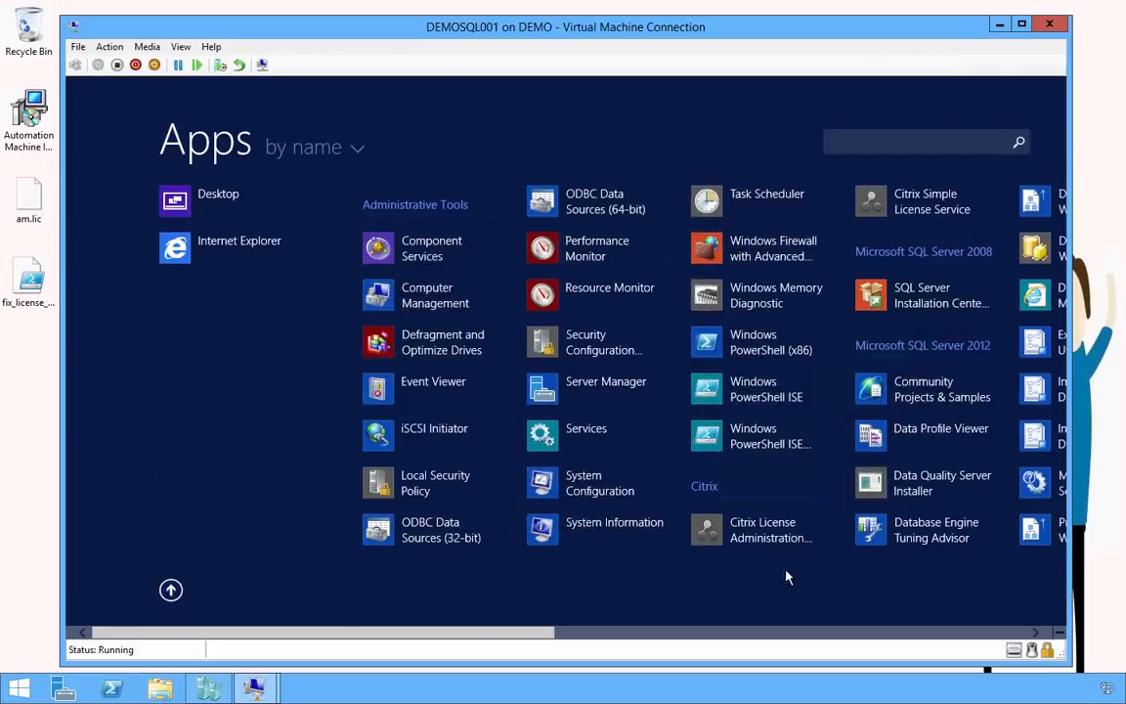
pyautogui.click(661, 633)
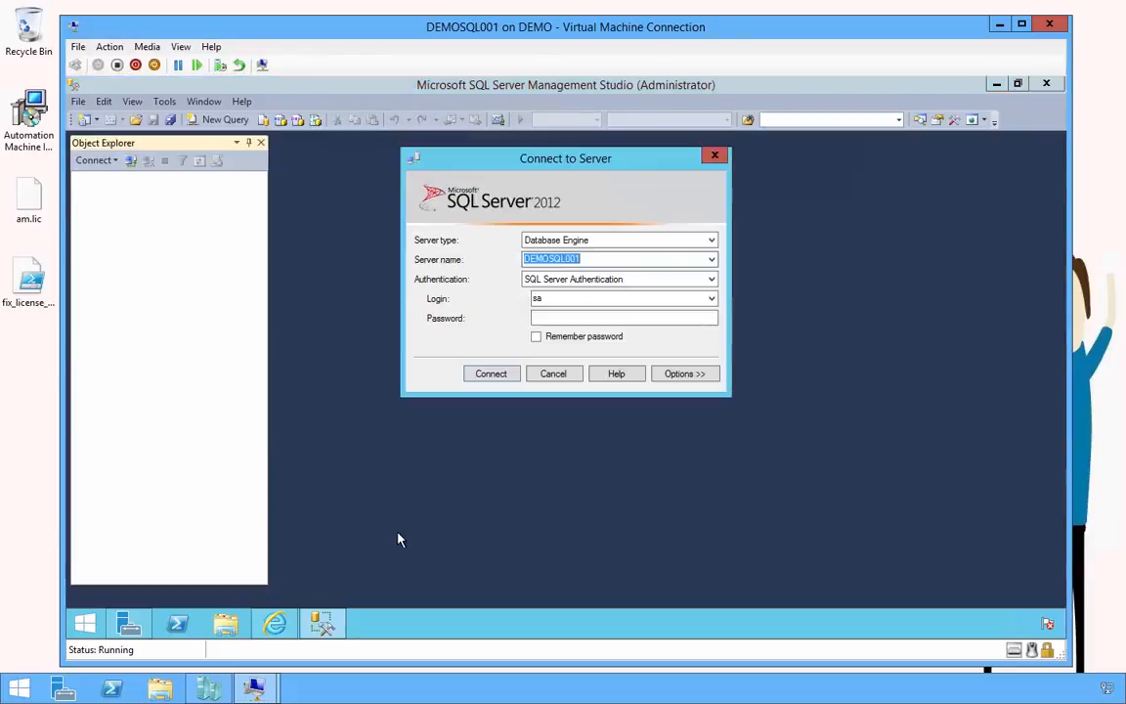
pyautogui.click(563, 317)
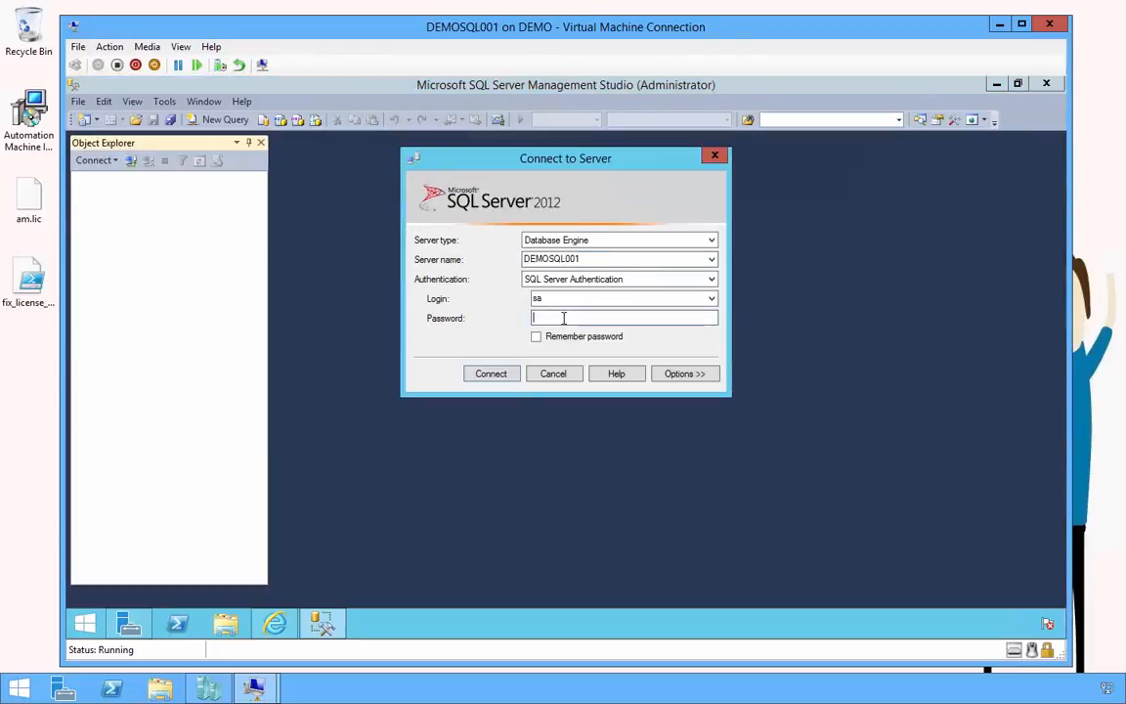
pyautogui.write('****')
pyautogui.press('Return')
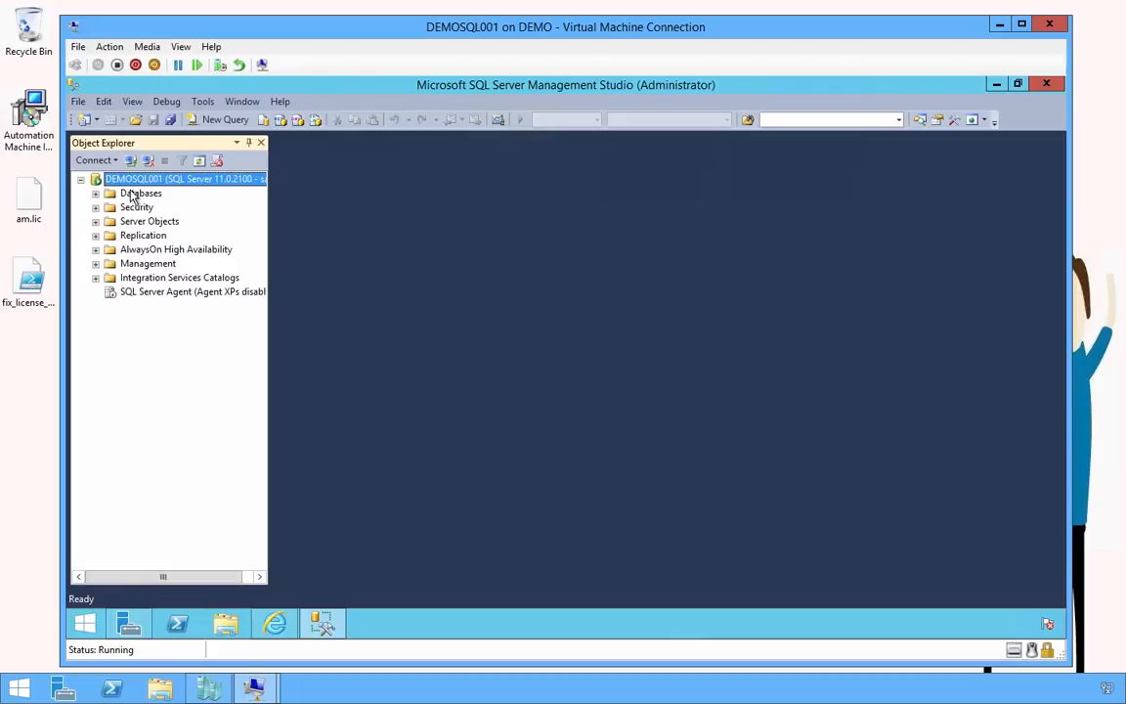
pyautogui.click(133, 195)
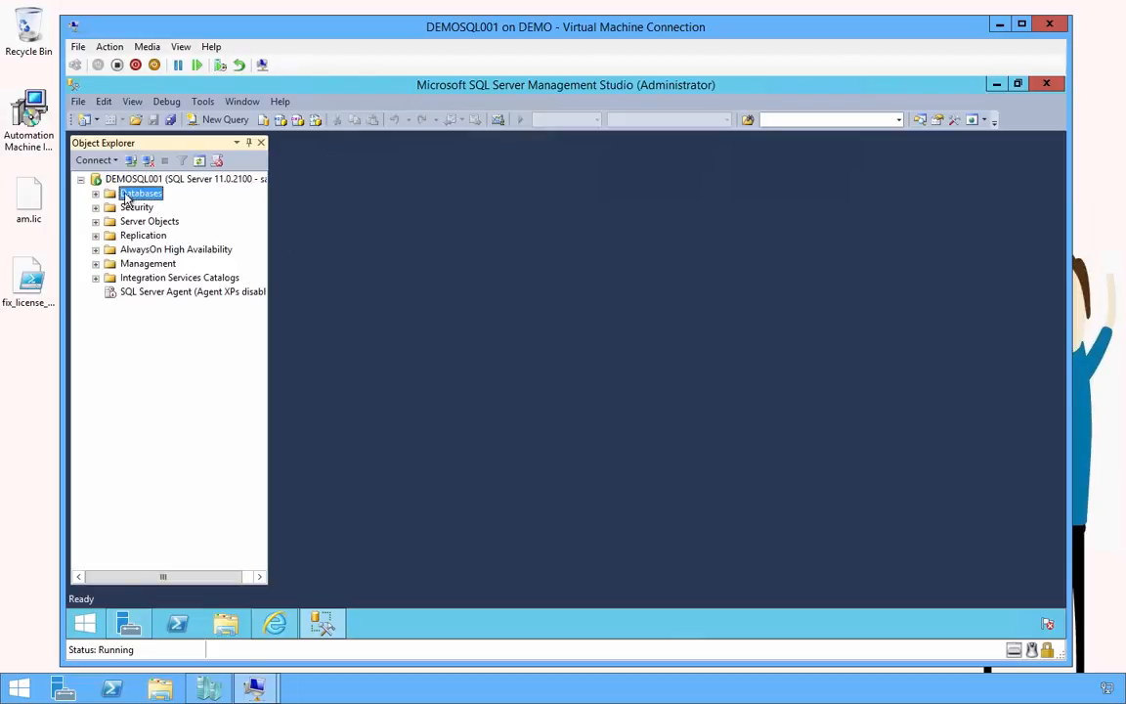
pyautogui.click(97, 195)
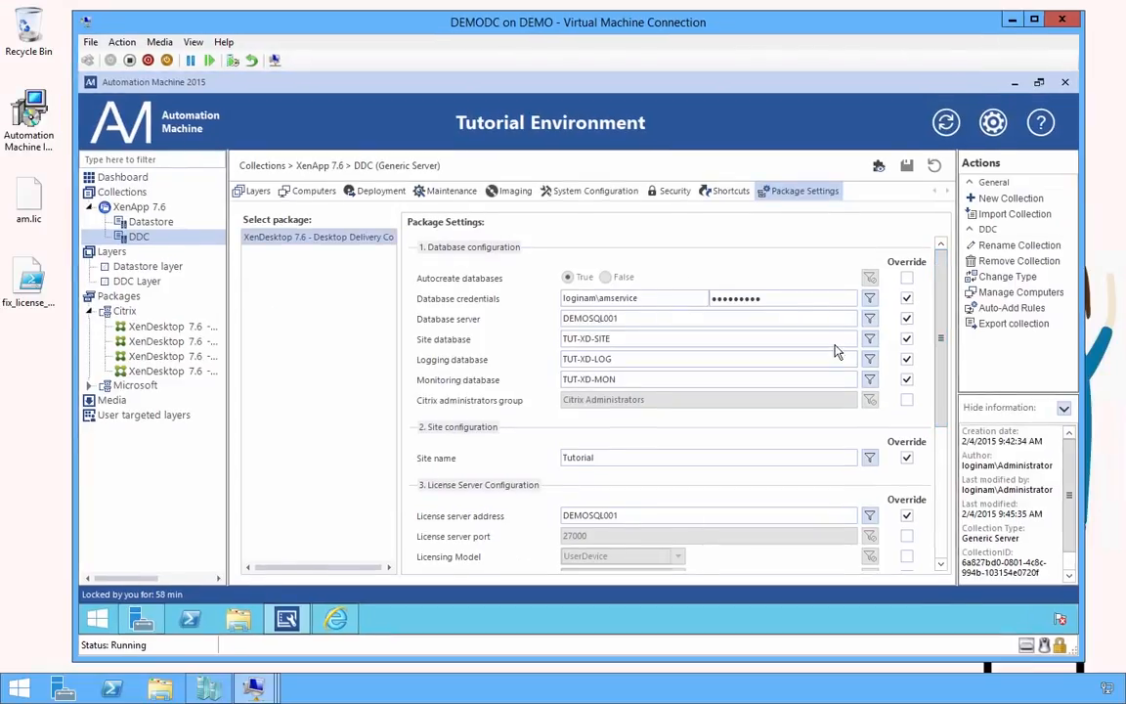
# Show DEMODDC001's details under XenApp 7.6\DDC on the Dashboard, with an enlarged details pane
pyautogui.click(111, 177)
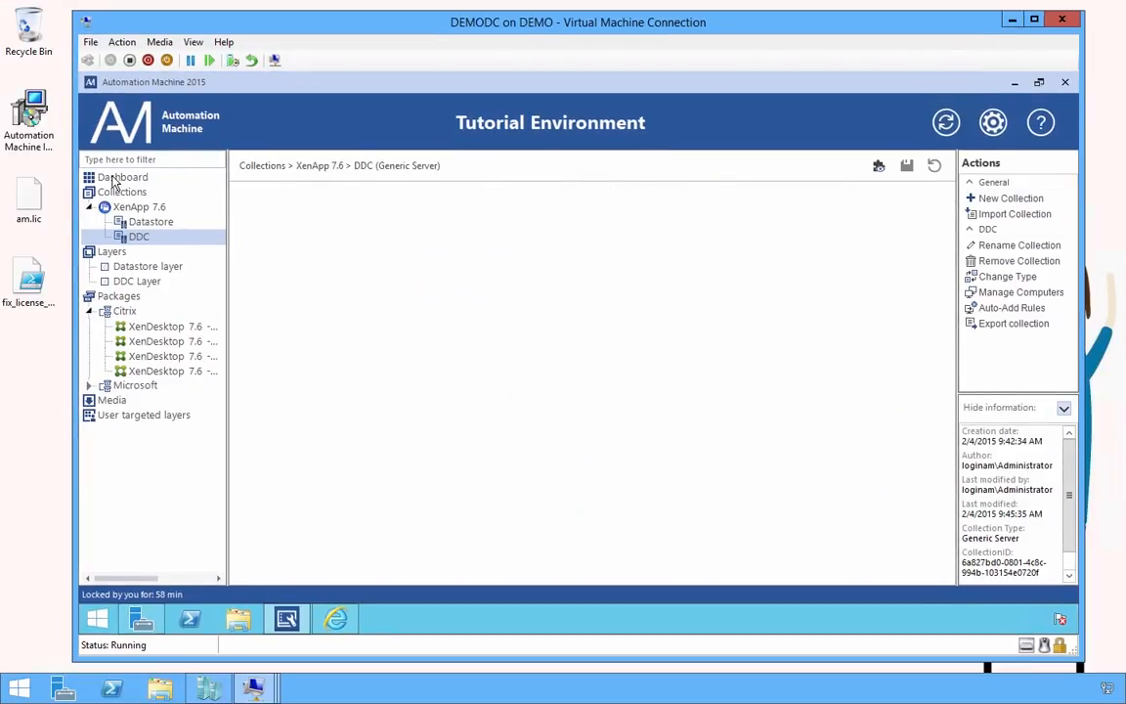
pyautogui.click(111, 179)
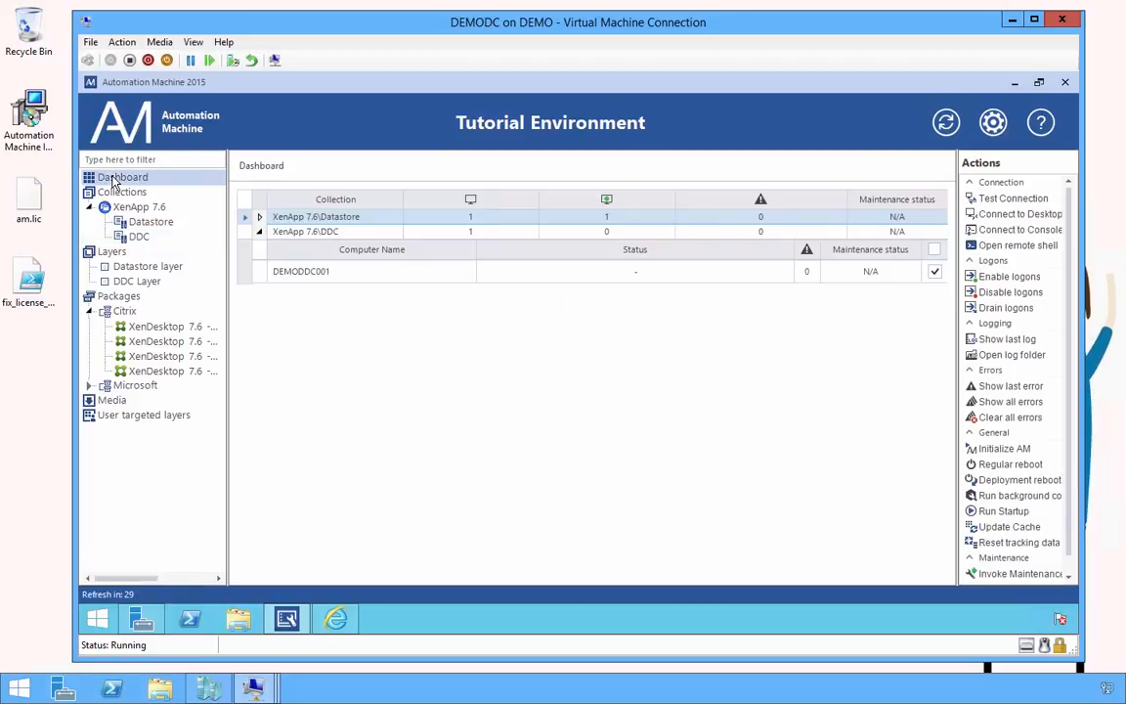
pyautogui.click(313, 278)
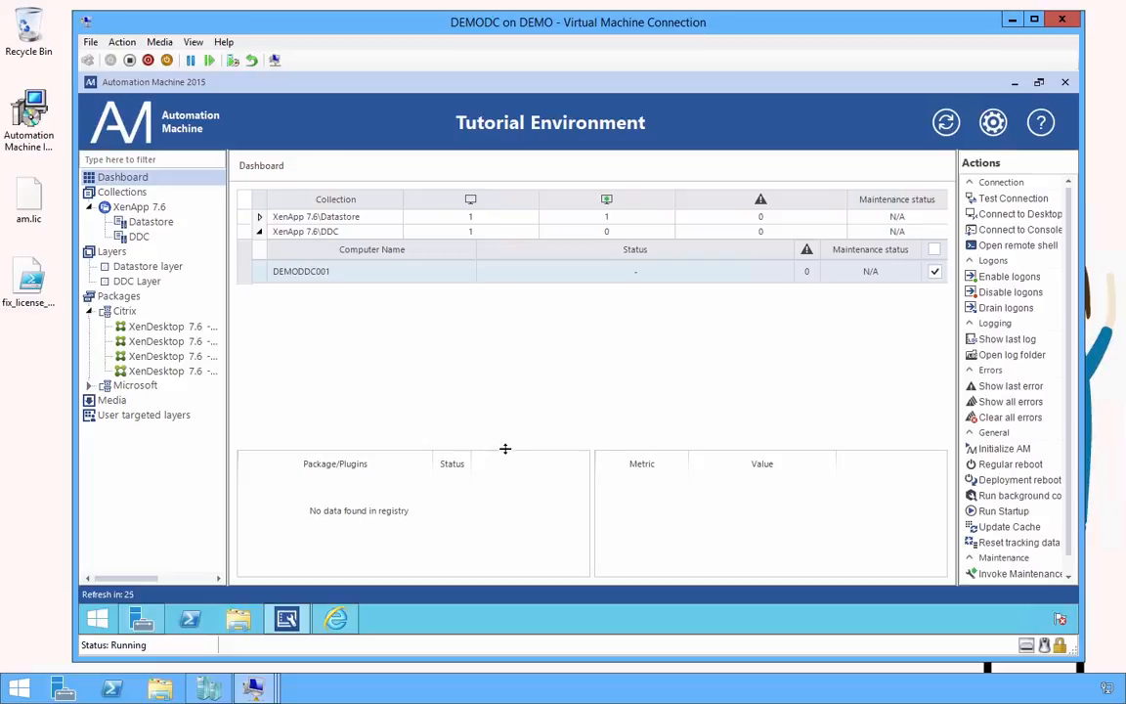
pyautogui.moveTo(506, 446); pyautogui.dragTo(512, 297)
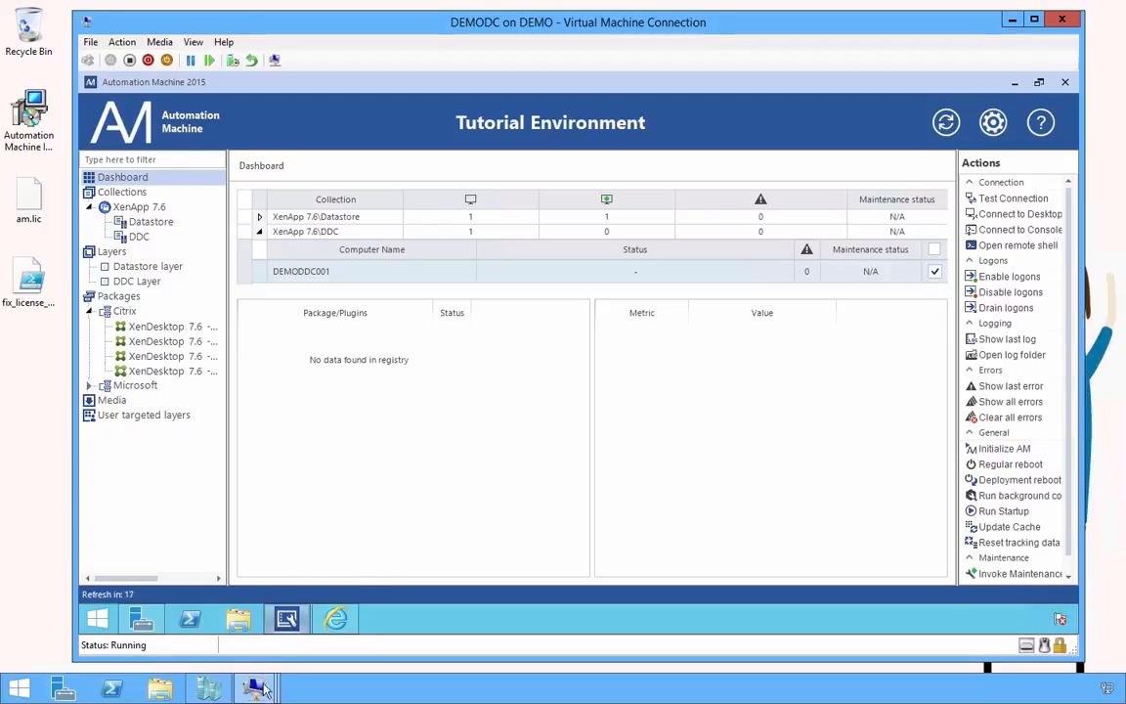
# On DEMODDC001, minimize Server Manager and launch PowerShell as Administrator
pyautogui.moveTo(254, 684)
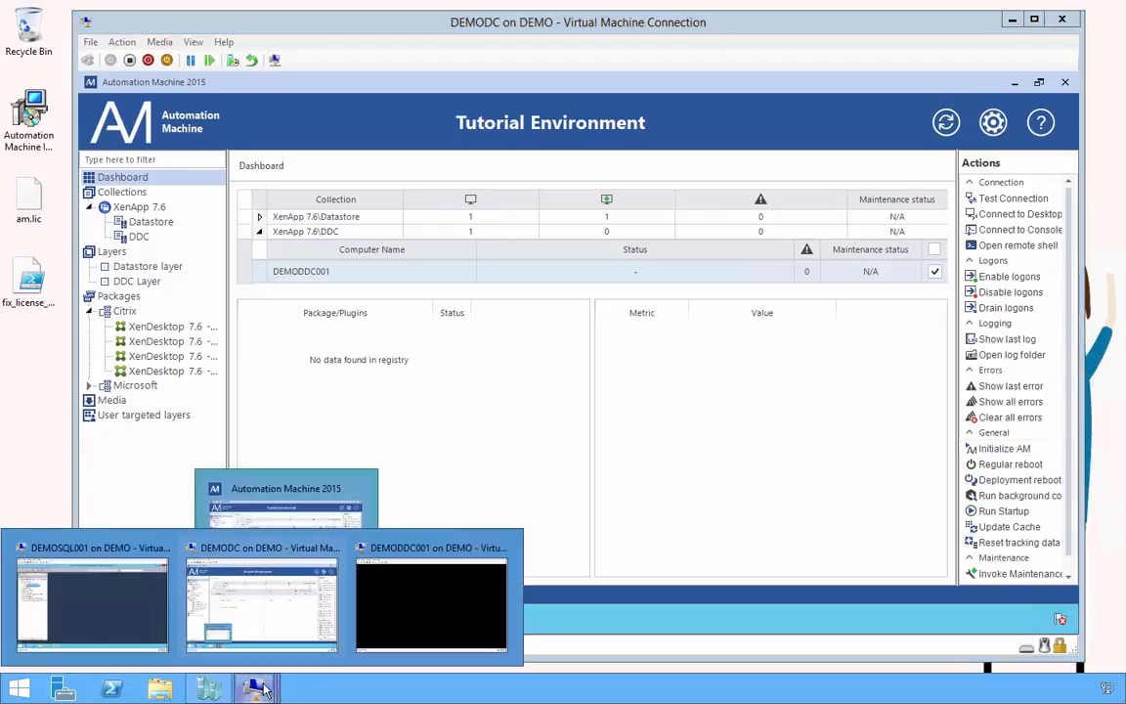
pyautogui.click(421, 636)
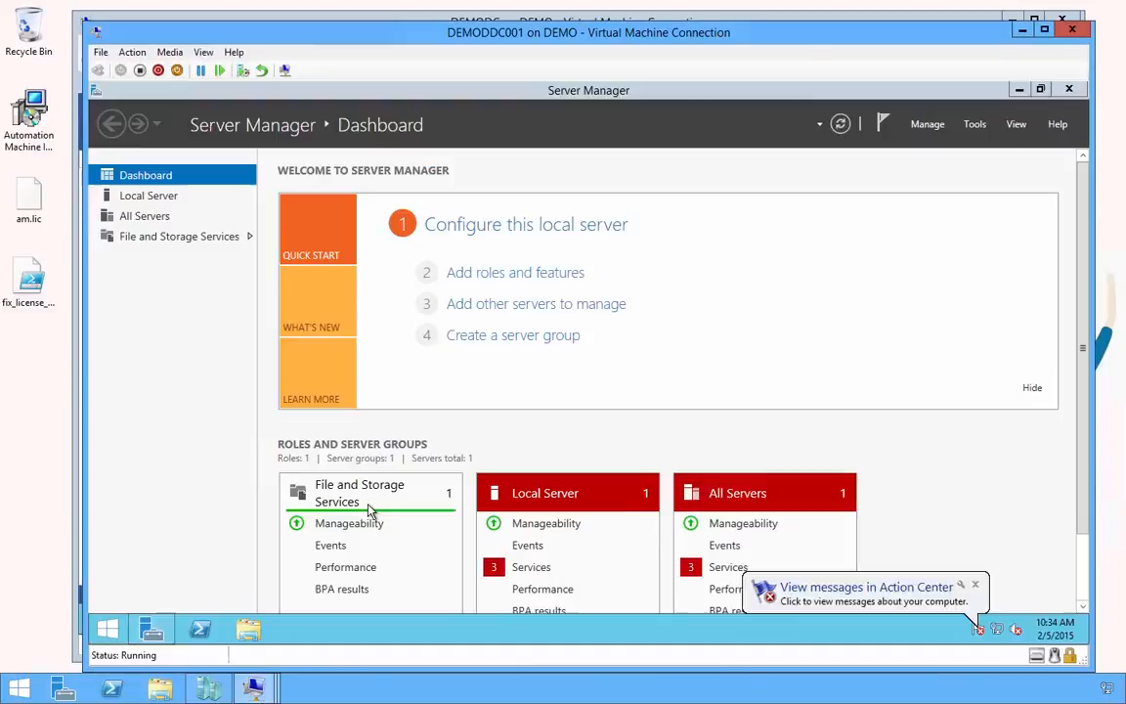
pyautogui.click(1020, 90)
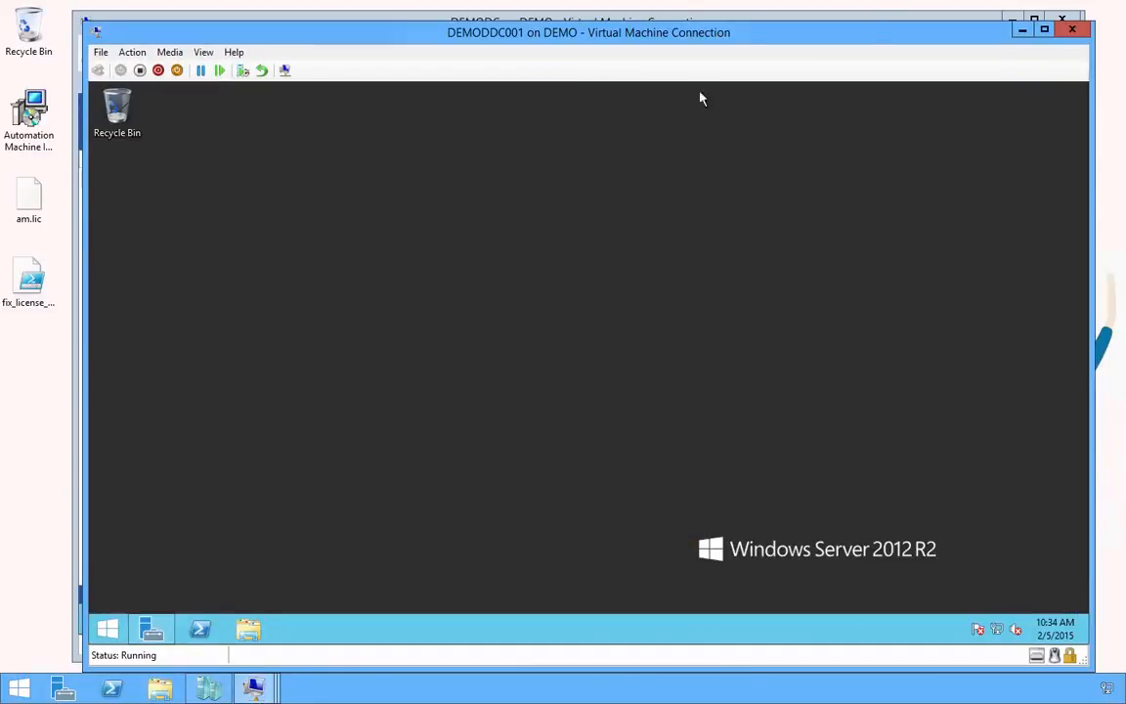
pyautogui.rightClick(208, 626)
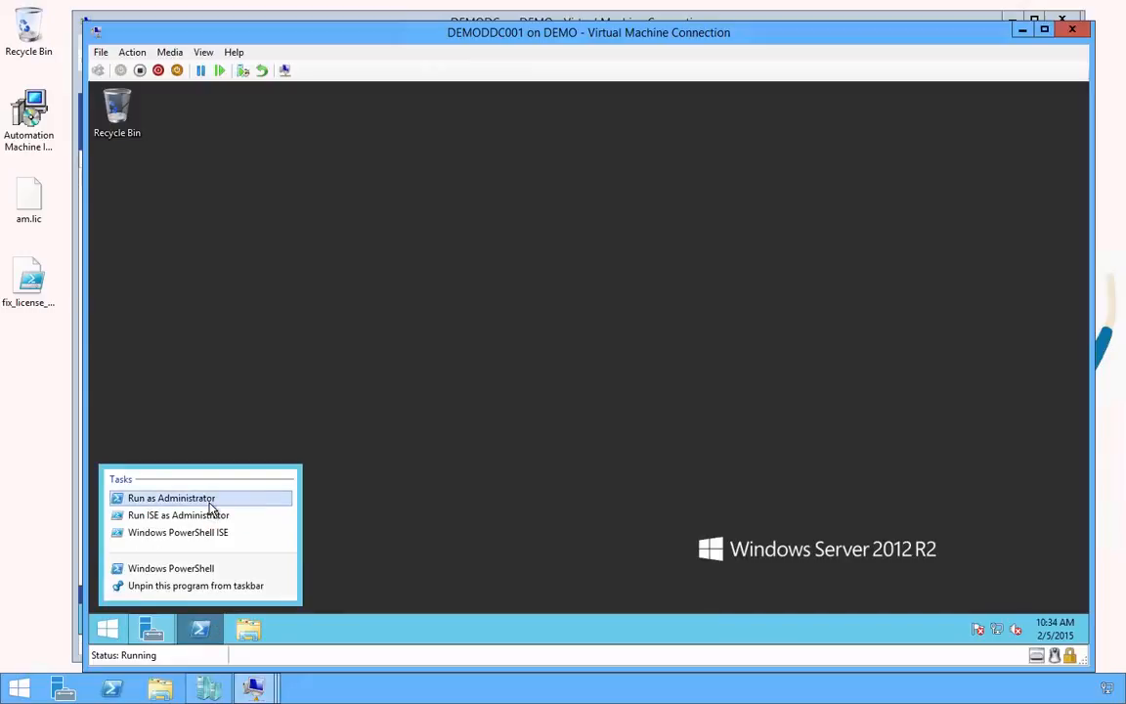
pyautogui.click(209, 503)
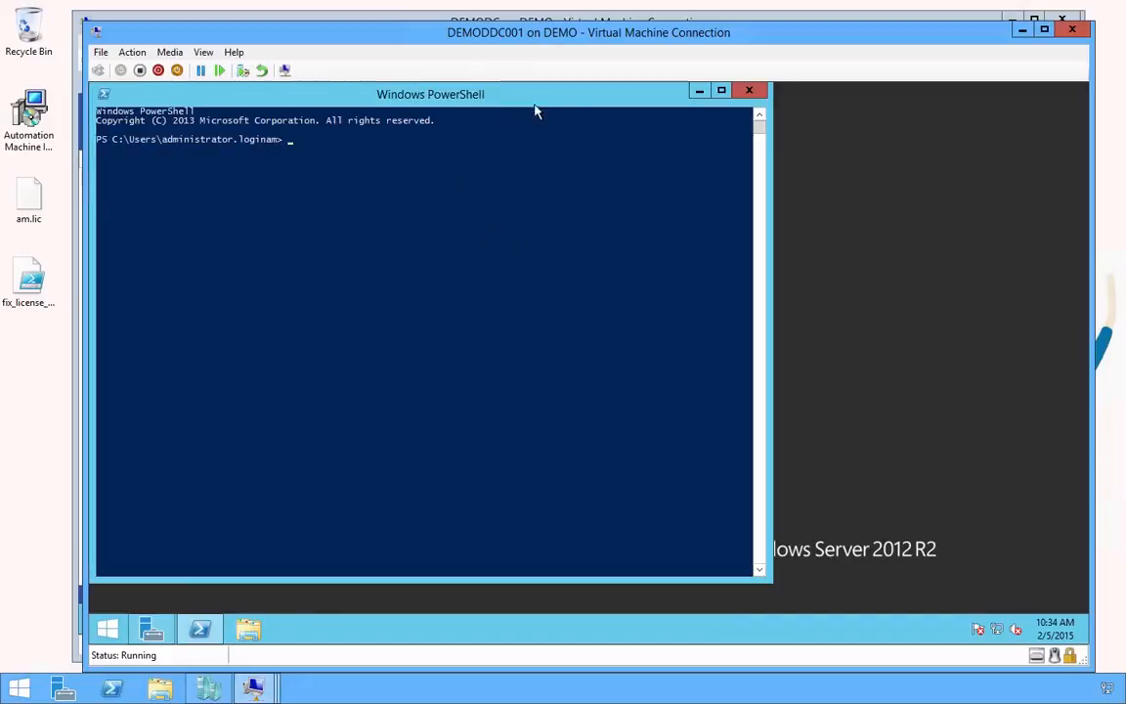
pyautogui.moveTo(535, 111); pyautogui.dragTo(635, 133)
# Run Set-ExecutionPolicy bypass and confirm the change with Y
pyautogui.write('se')
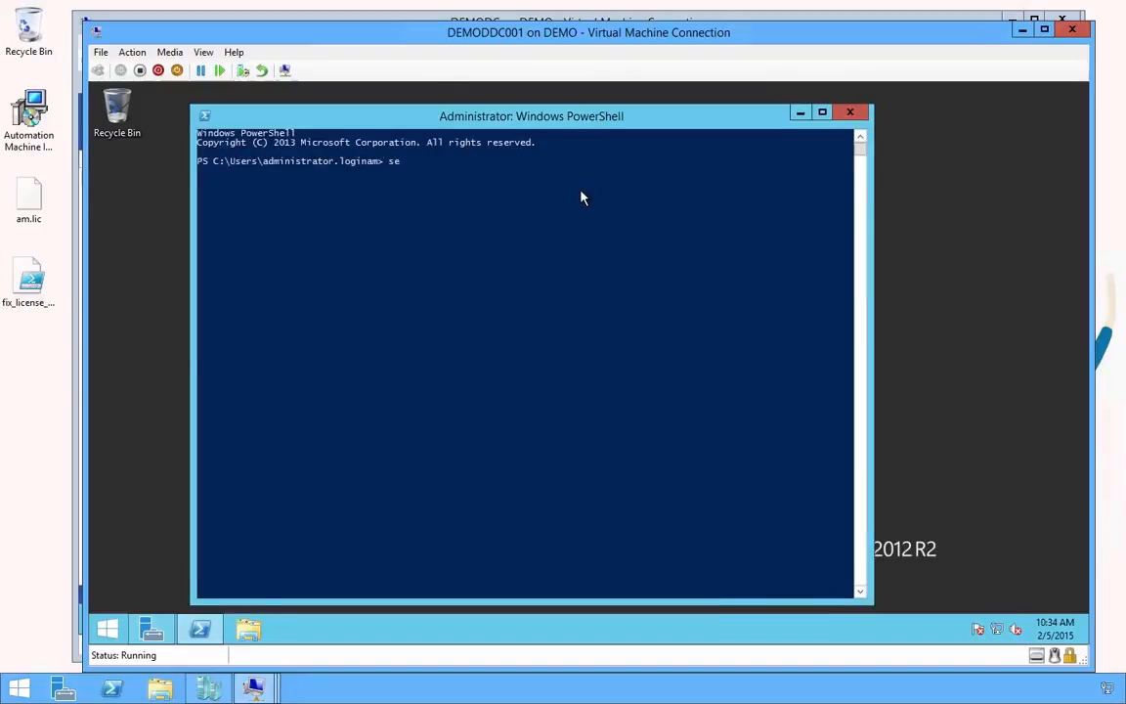
pyautogui.write('t-exe')
pyautogui.press('Tab')
pyautogui.write('bypas')
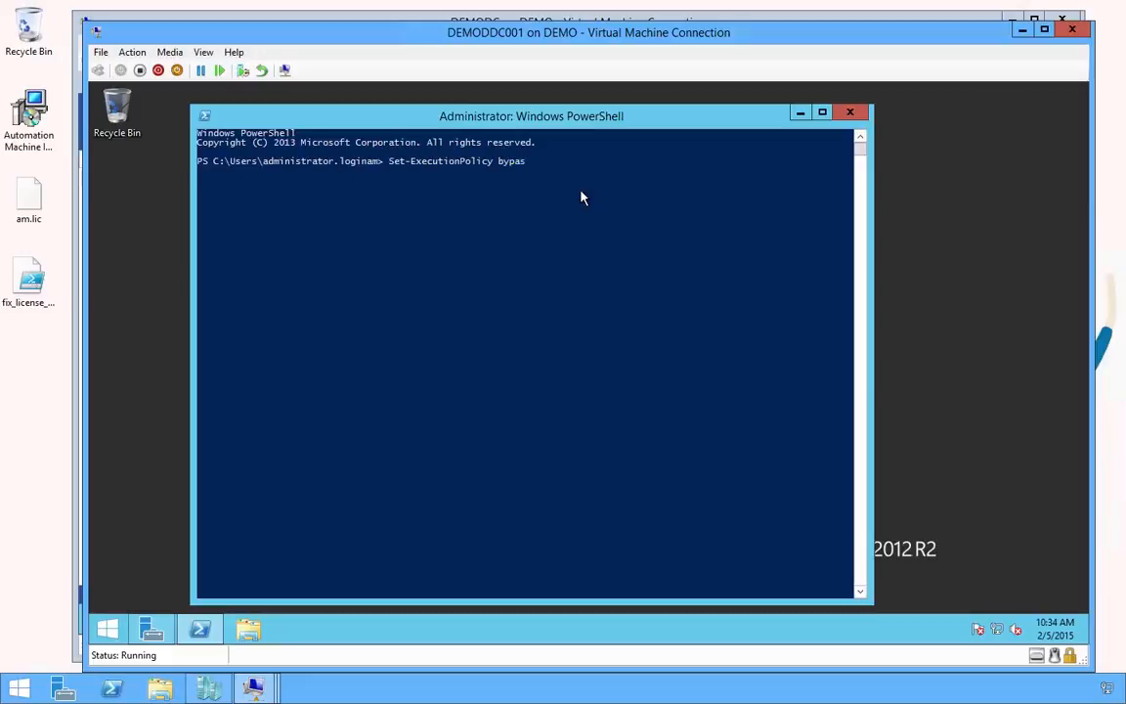
pyautogui.write('s')
pyautogui.press('Return')
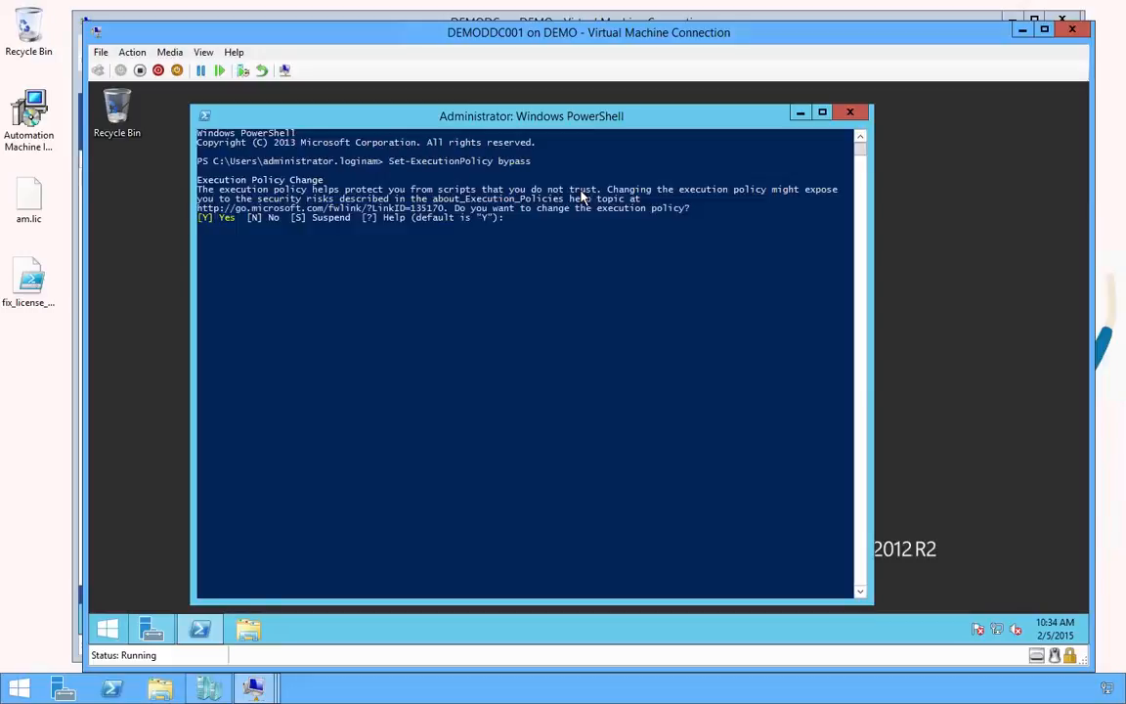
pyautogui.write('y')
pyautogui.press('Return')
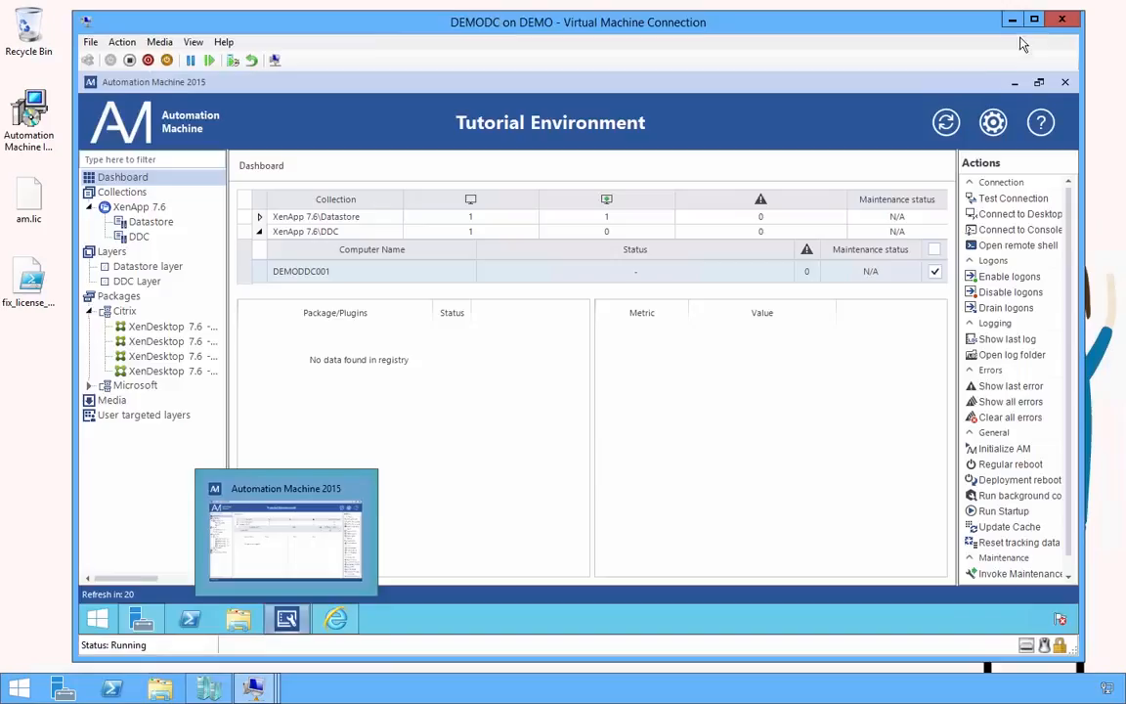
# In Internet Explorer on DEMODC, open the Support site's Setup WinRM & CredSSP article
pyautogui.click(335, 619)
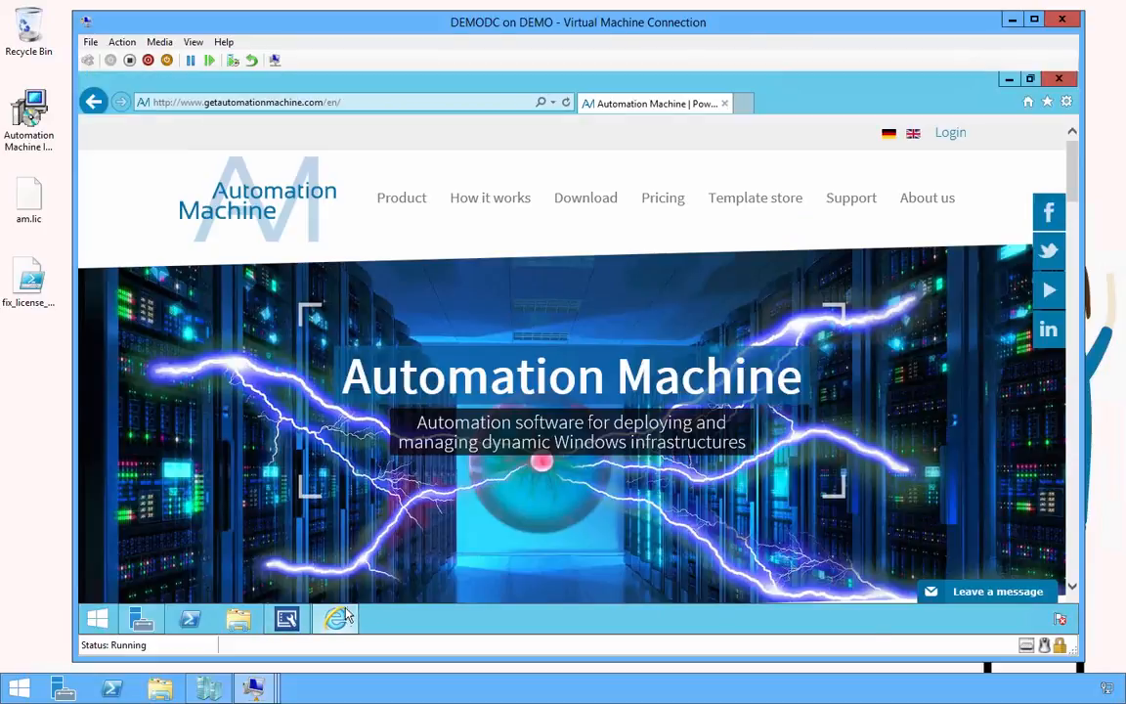
pyautogui.click(861, 202)
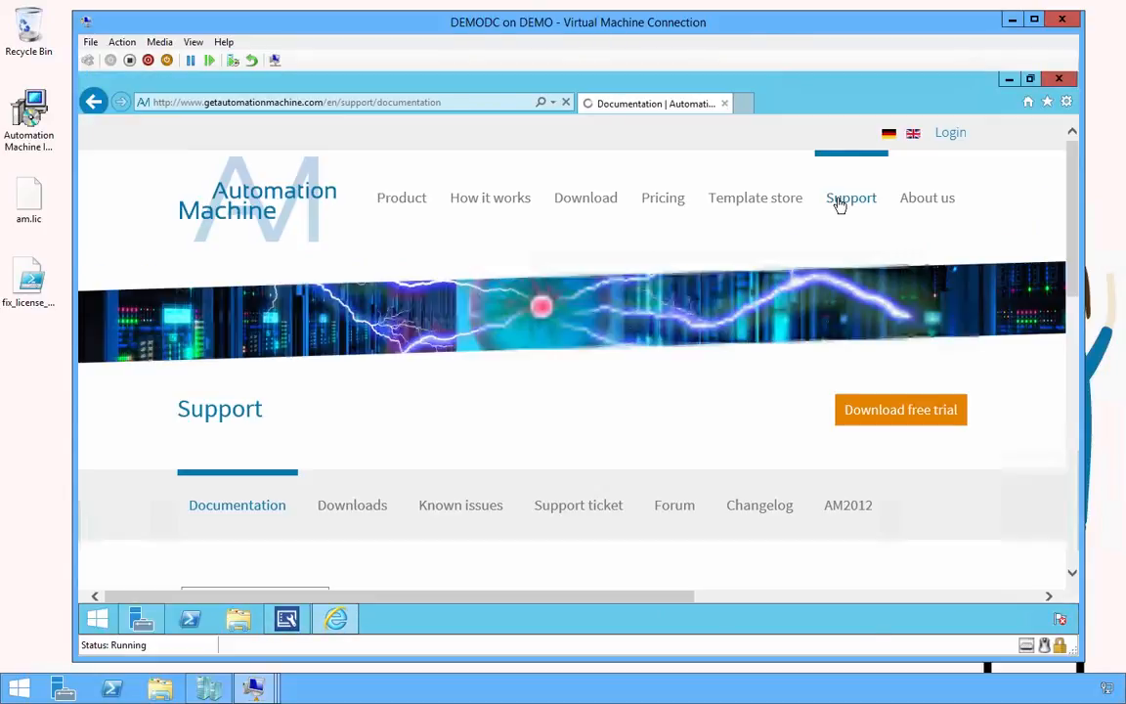
pyautogui.scroll(-10, 709, 277)
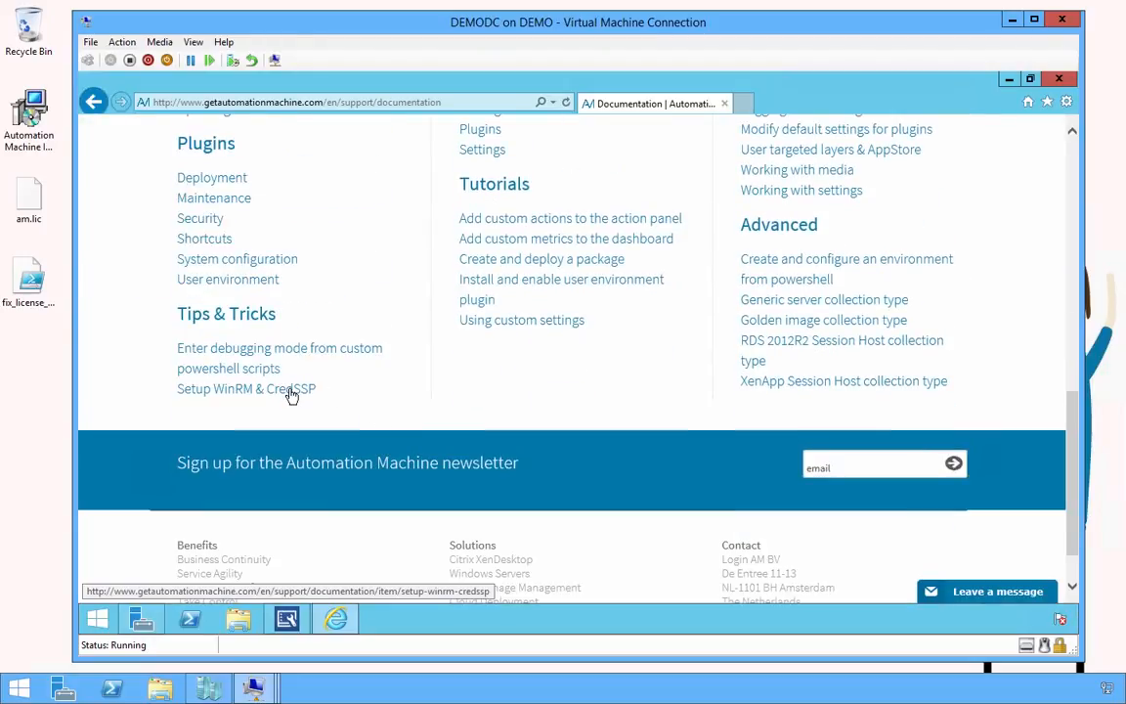
pyautogui.click(291, 392)
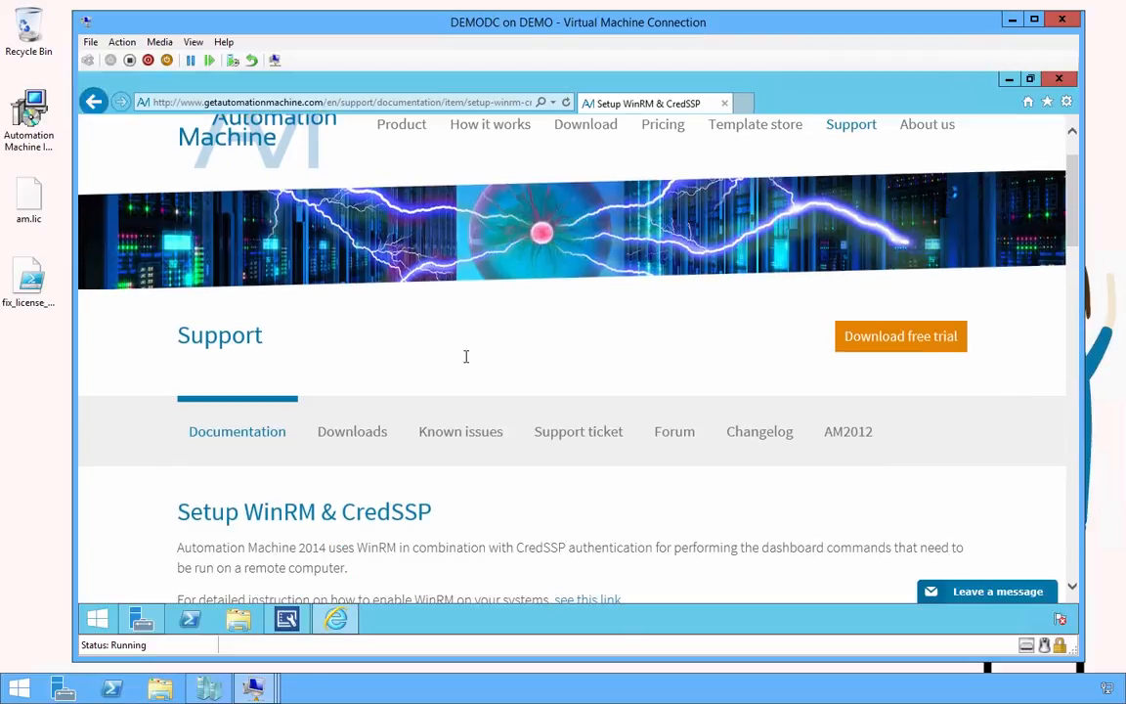
# Copy the Enable-WSManCredSSP -Role server command and minimize the DEMODC window
pyautogui.scroll(-8, 465, 357)
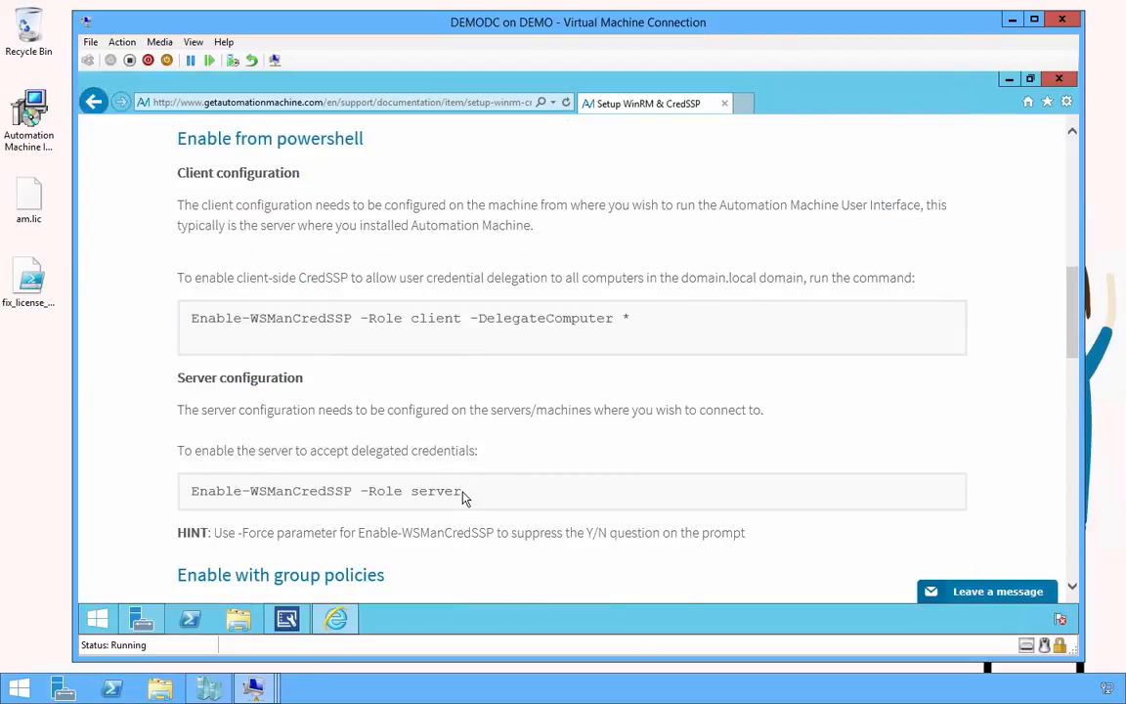
pyautogui.moveTo(464, 497); pyautogui.dragTo(196, 493)
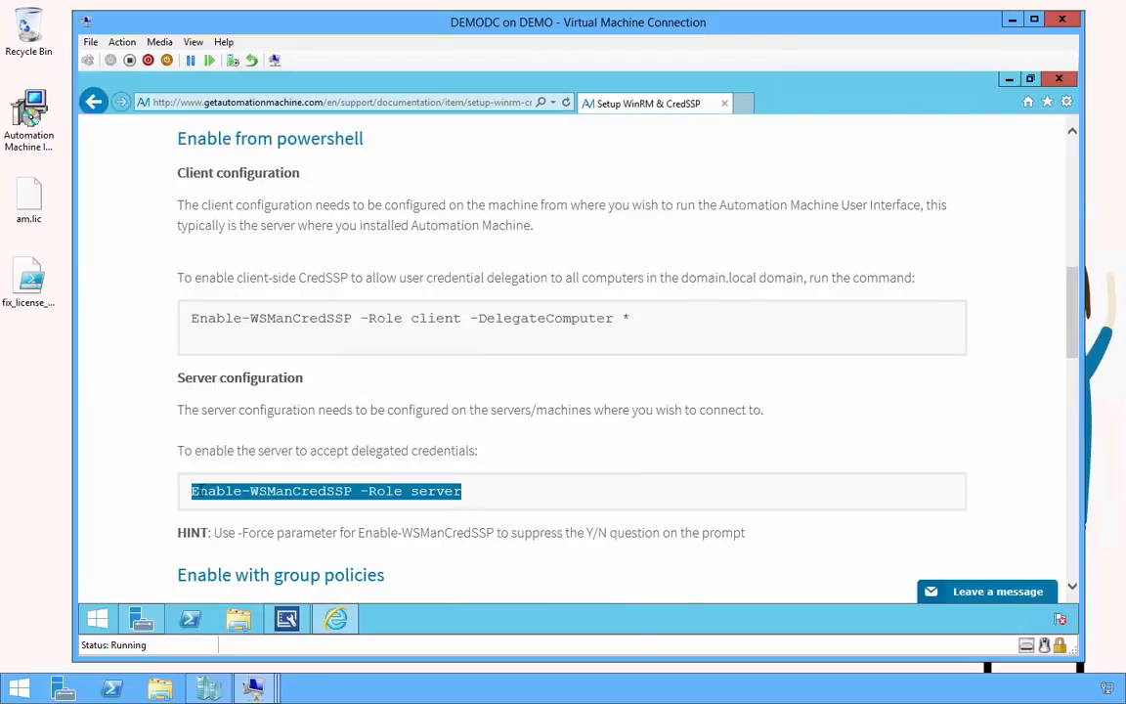
pyautogui.rightClick(200, 497)
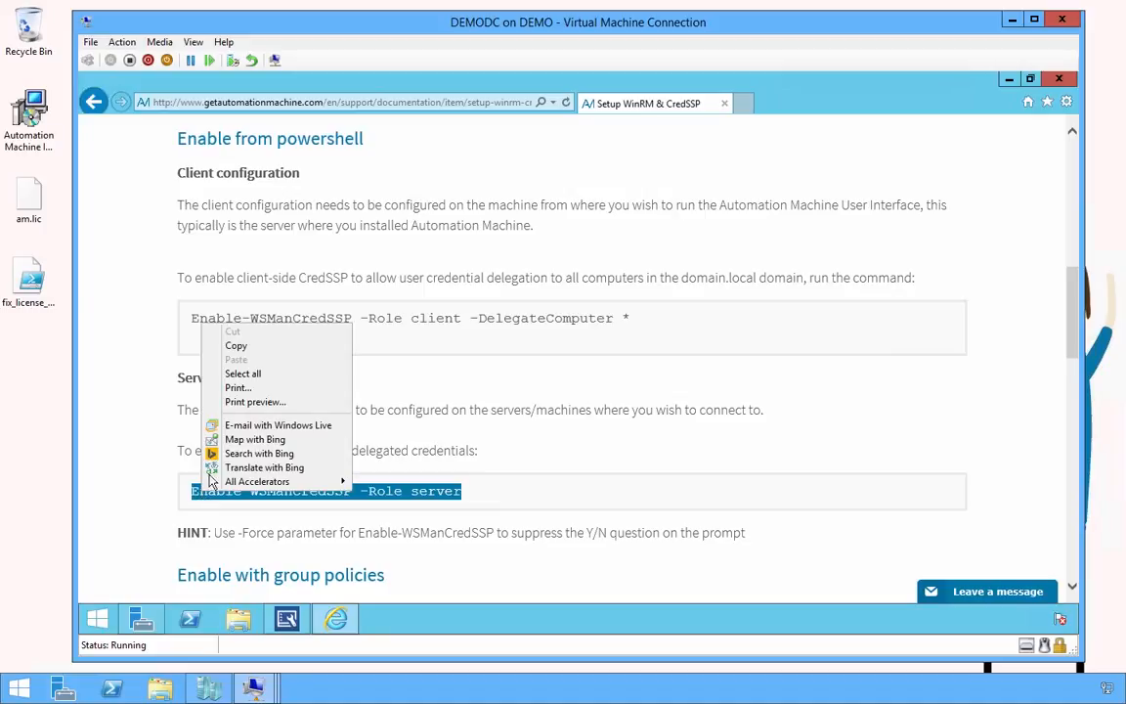
pyautogui.click(243, 347)
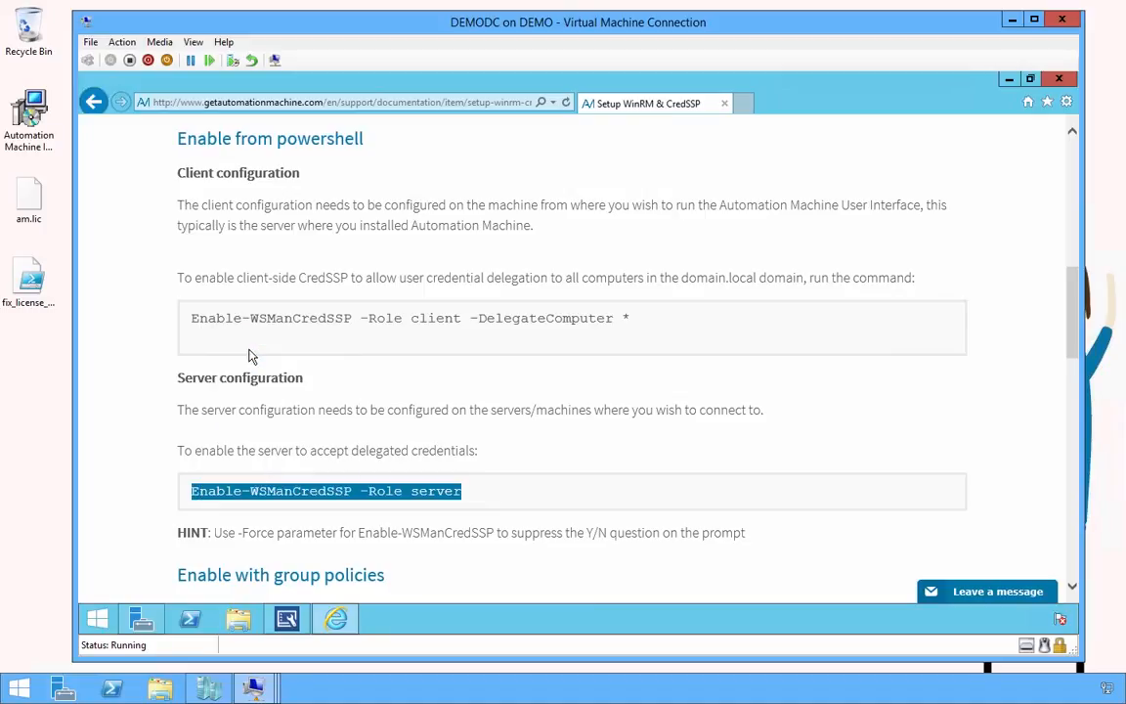
pyautogui.click(1013, 19)
# On DEMODDC001, paste and run Enable-WSManCredSSP -Role server, confirming with Y
pyautogui.moveTo(260, 688)
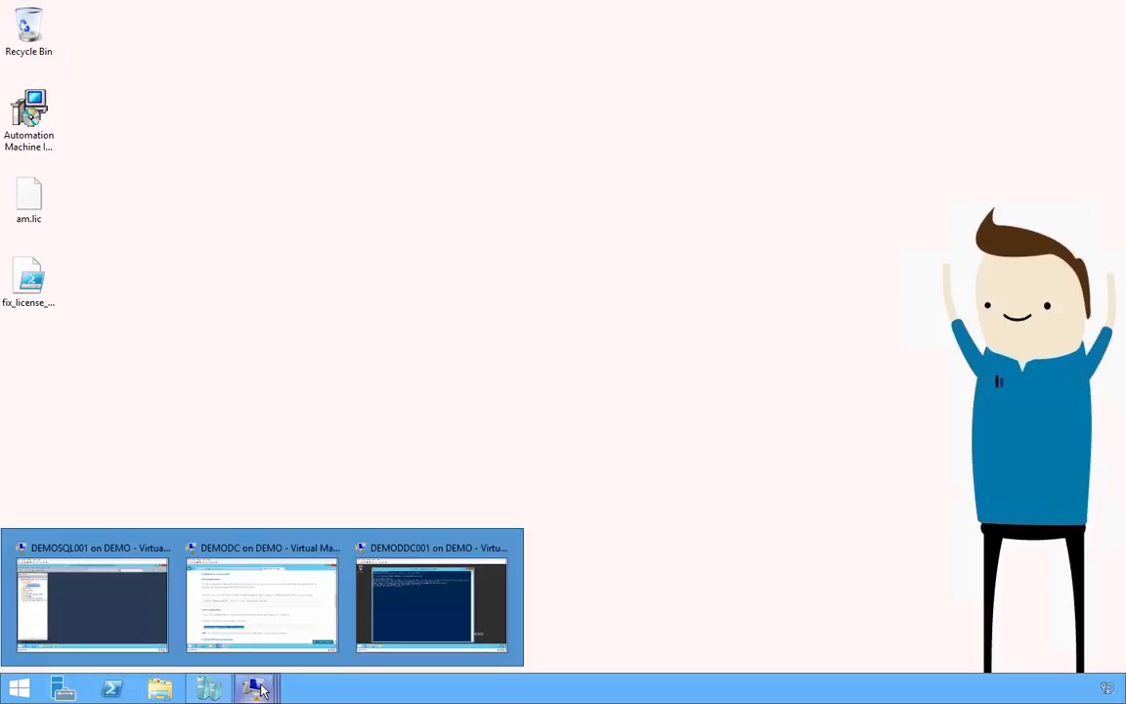
pyautogui.click(437, 621)
pyautogui.rightClick(478, 338)
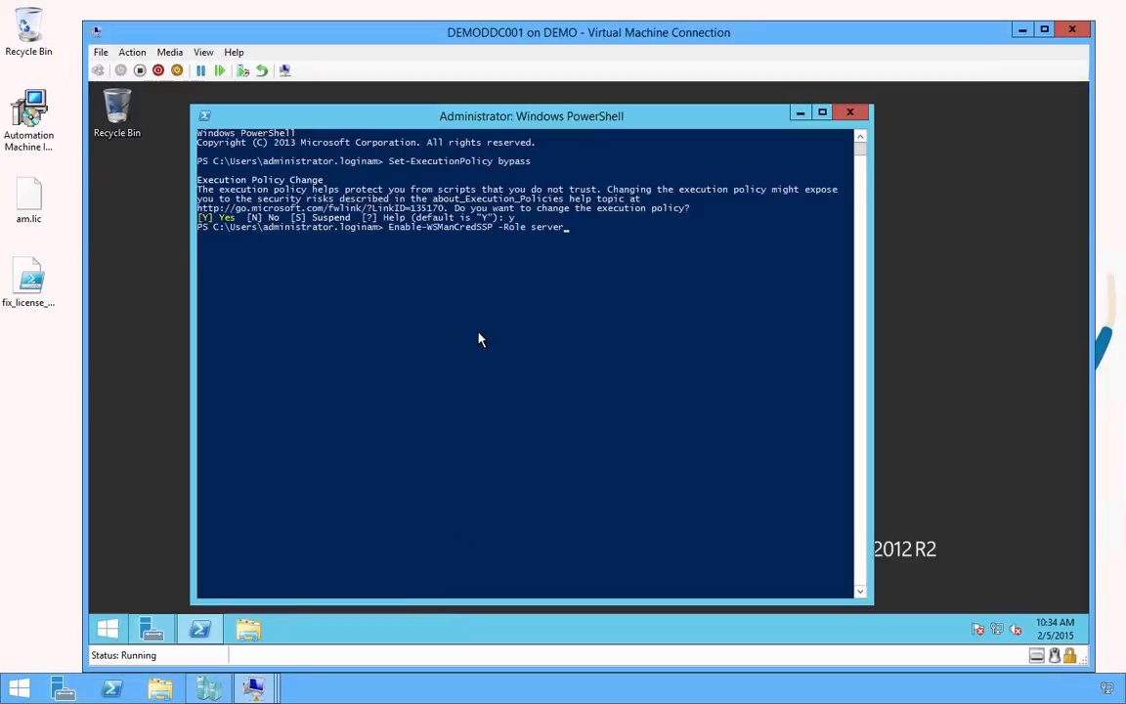
pyautogui.press('Return')
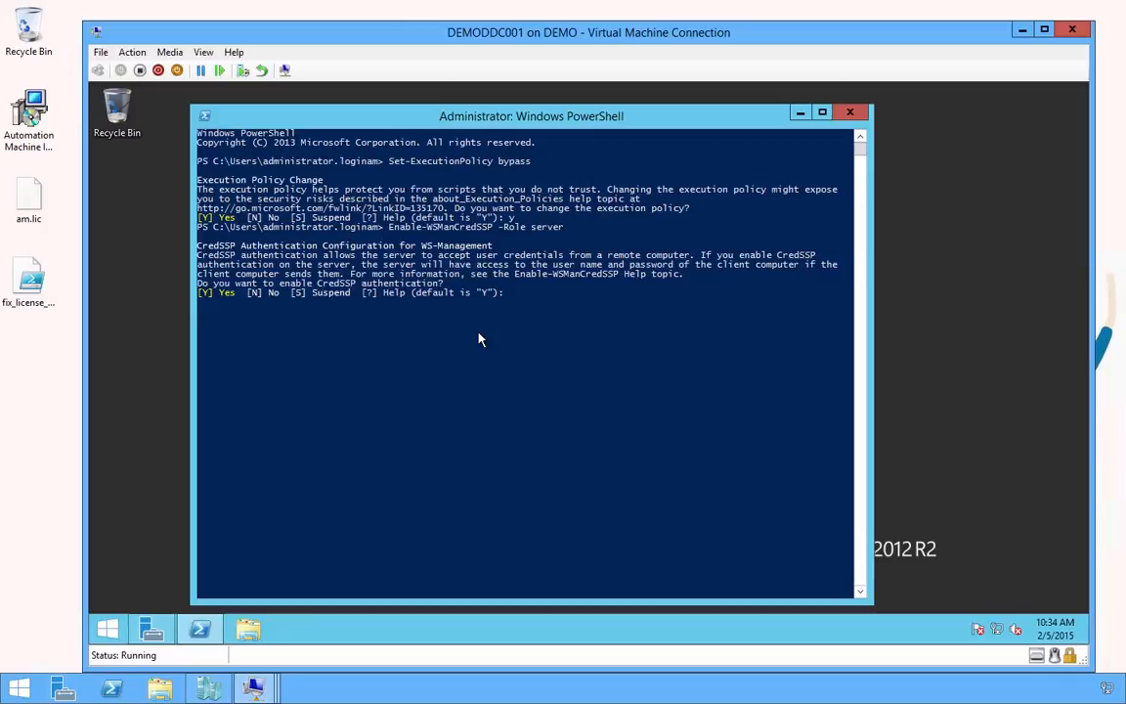
pyautogui.write('y')
pyautogui.press('Return')
# Start a \\demodc\am$\ path, Tab-complete it to the environment ID folder, and select that ID
pyautogui.write('\\demo')
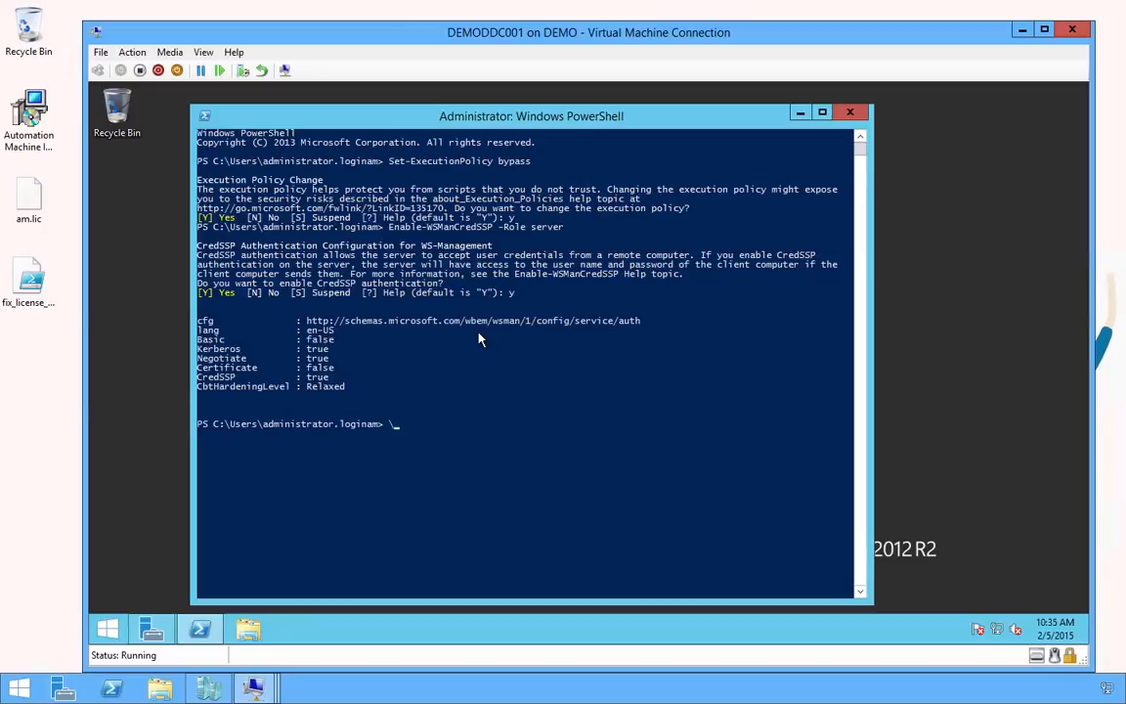
pyautogui.write('dc\\am$\\')
pyautogui.press('Tab')
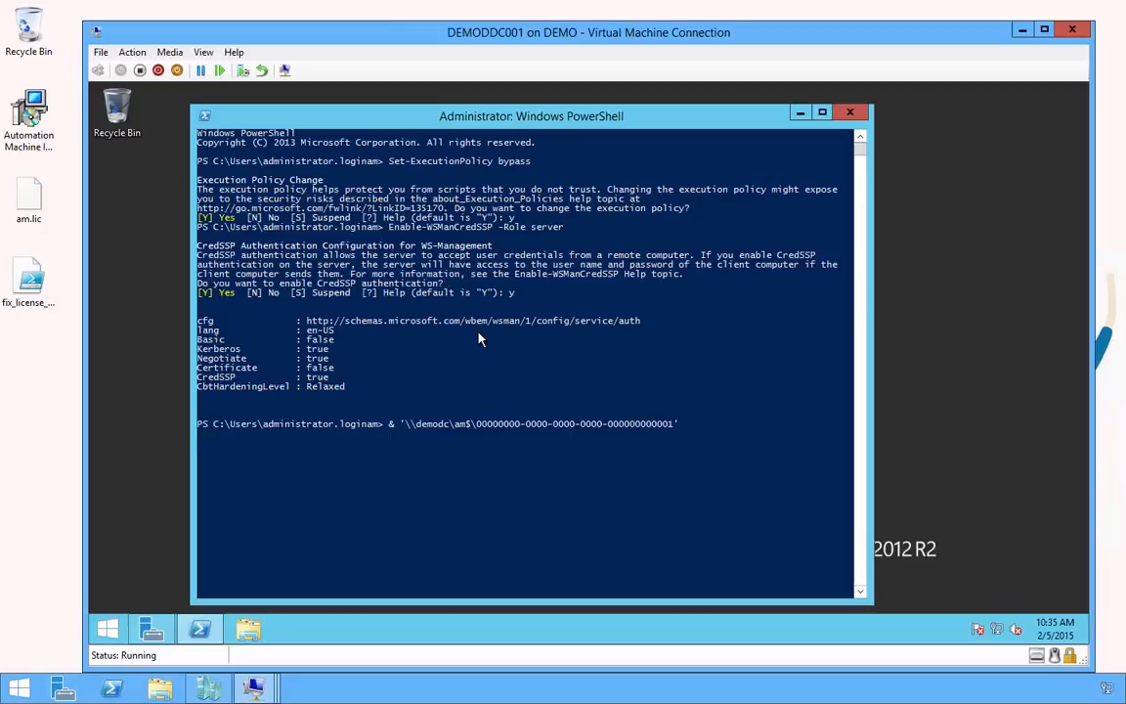
pyautogui.press('Tab')
pyautogui.moveTo(476, 425); pyautogui.dragTo(673, 430)
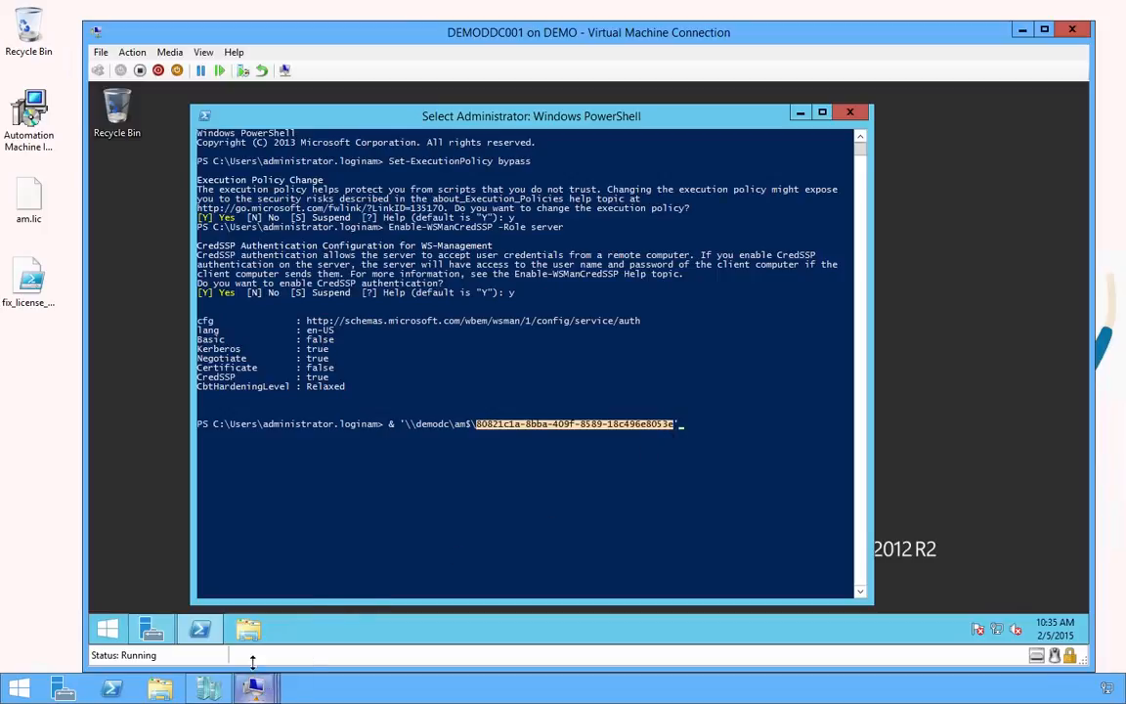
# Launch Automation Machine Environment Manager on DEMODC to check the Tutorial Environment ID, then return to DEMODDC001
pyautogui.moveTo(254, 679)
pyautogui.click(272, 618)
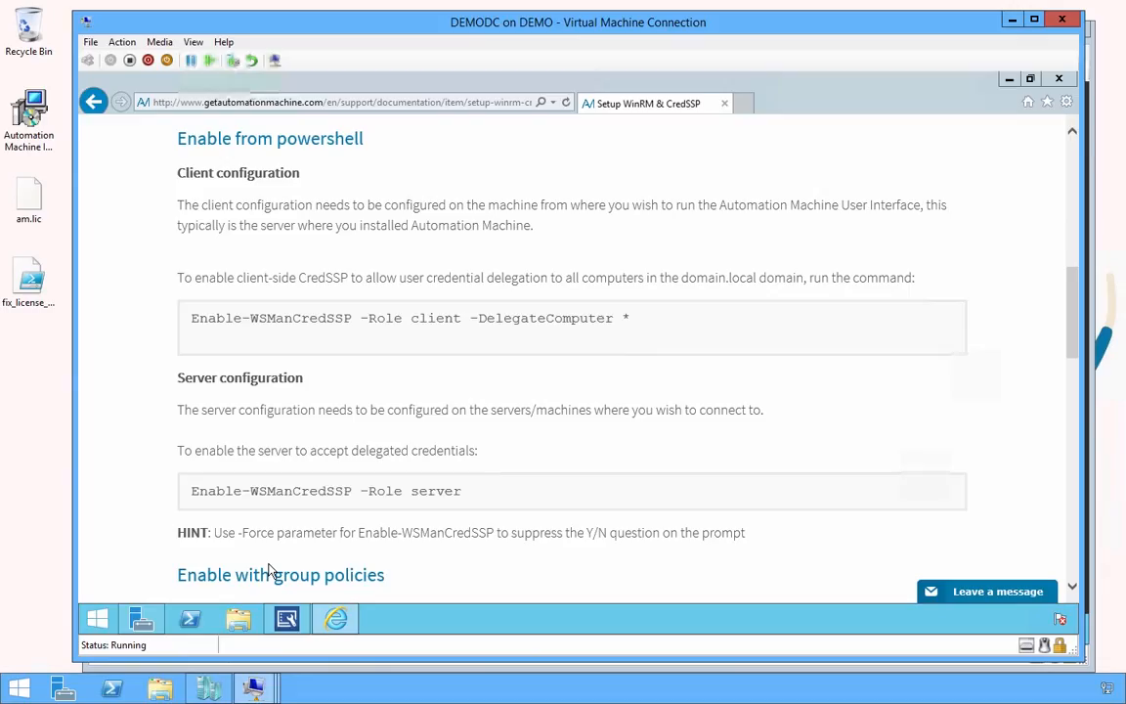
pyautogui.click(111, 627)
pyautogui.write('automation Machine')
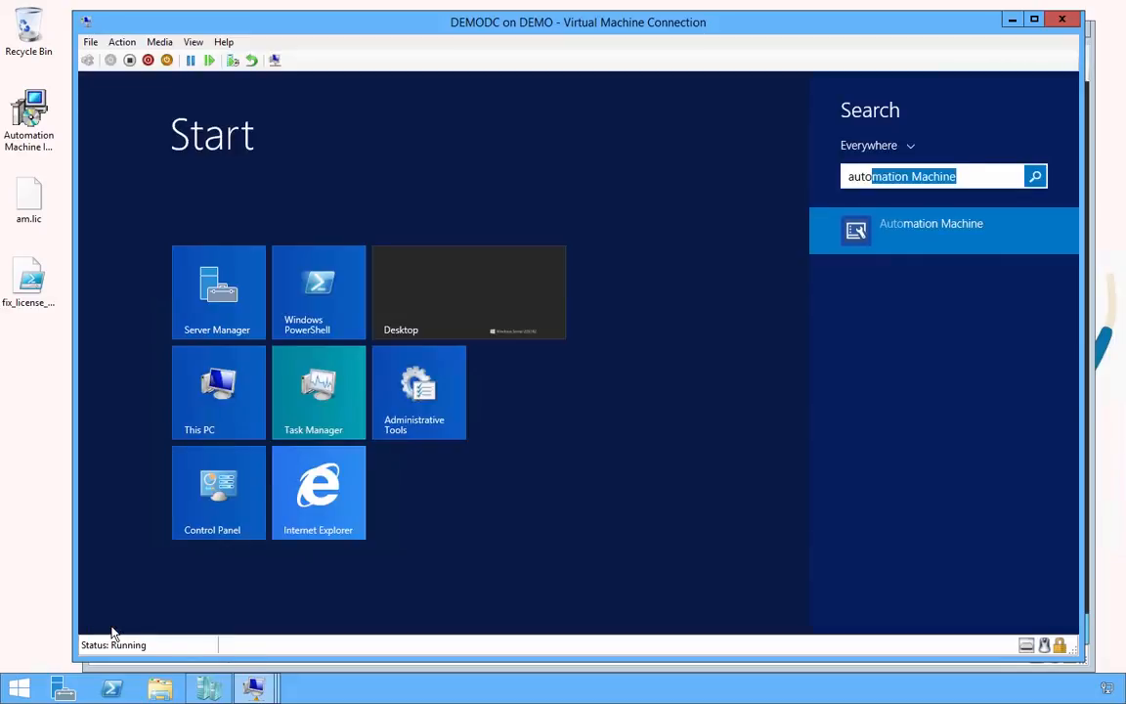
pyautogui.press('Return')
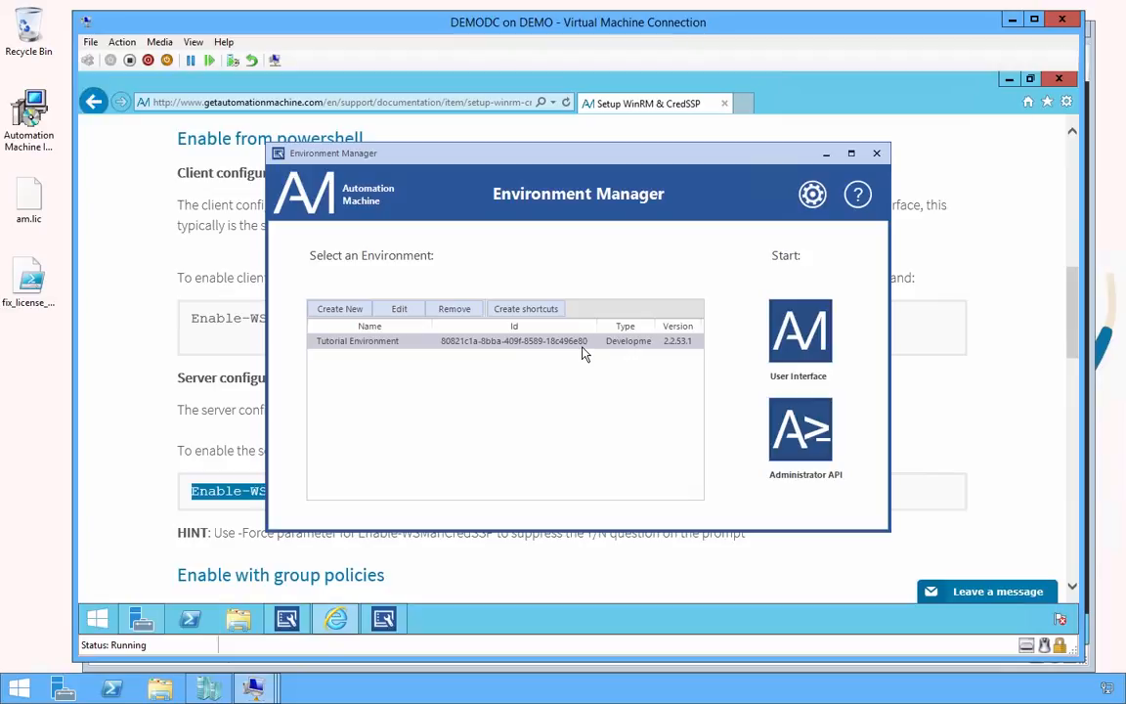
pyautogui.moveTo(254, 688)
pyautogui.click(431, 601)
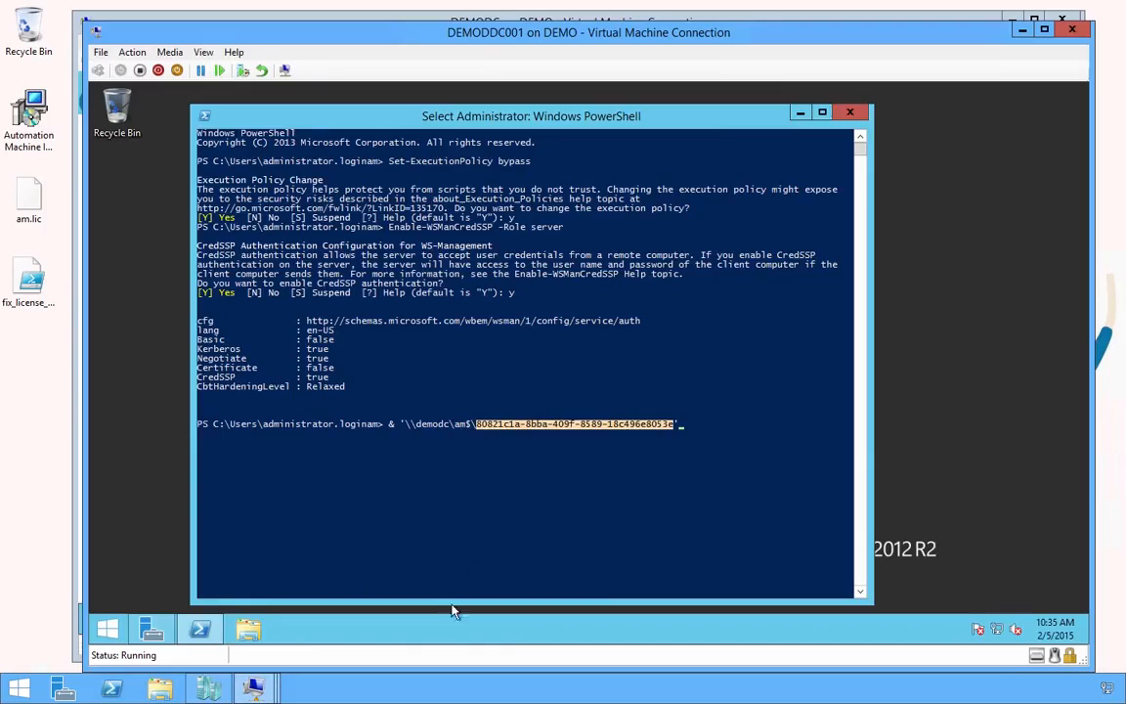
# Tab-complete the path to Initialize-AM.ps1, run it on DEMODDC001, and minimize the window
pyautogui.click(709, 427)
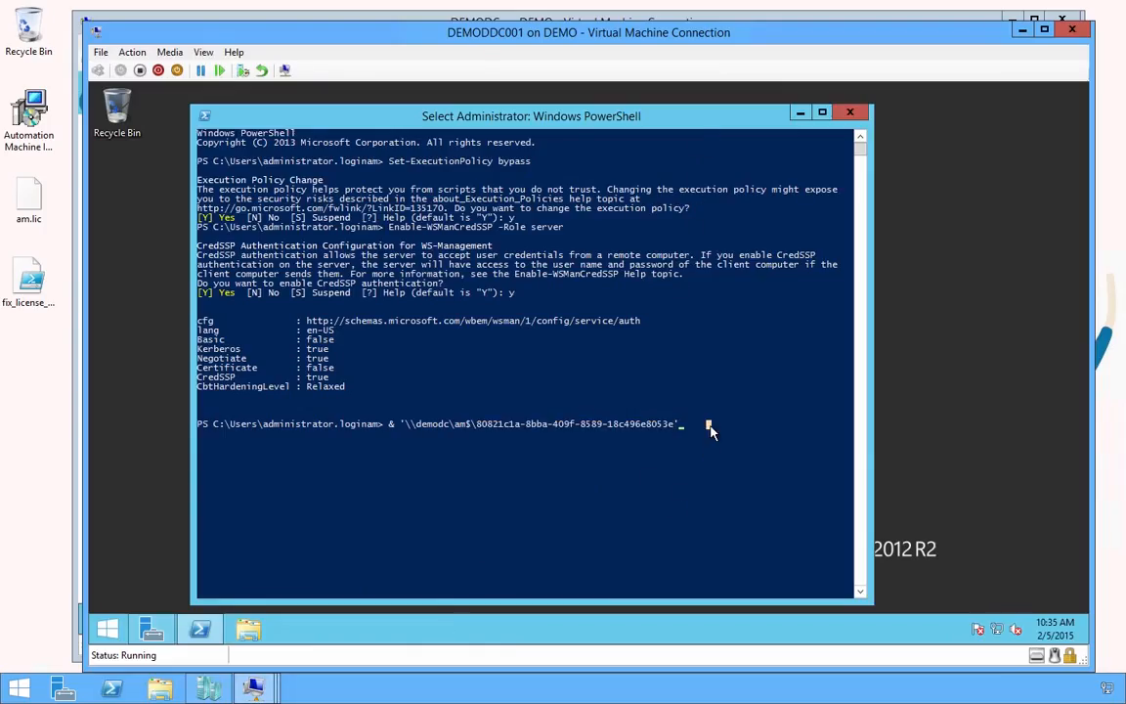
pyautogui.press('Escape')
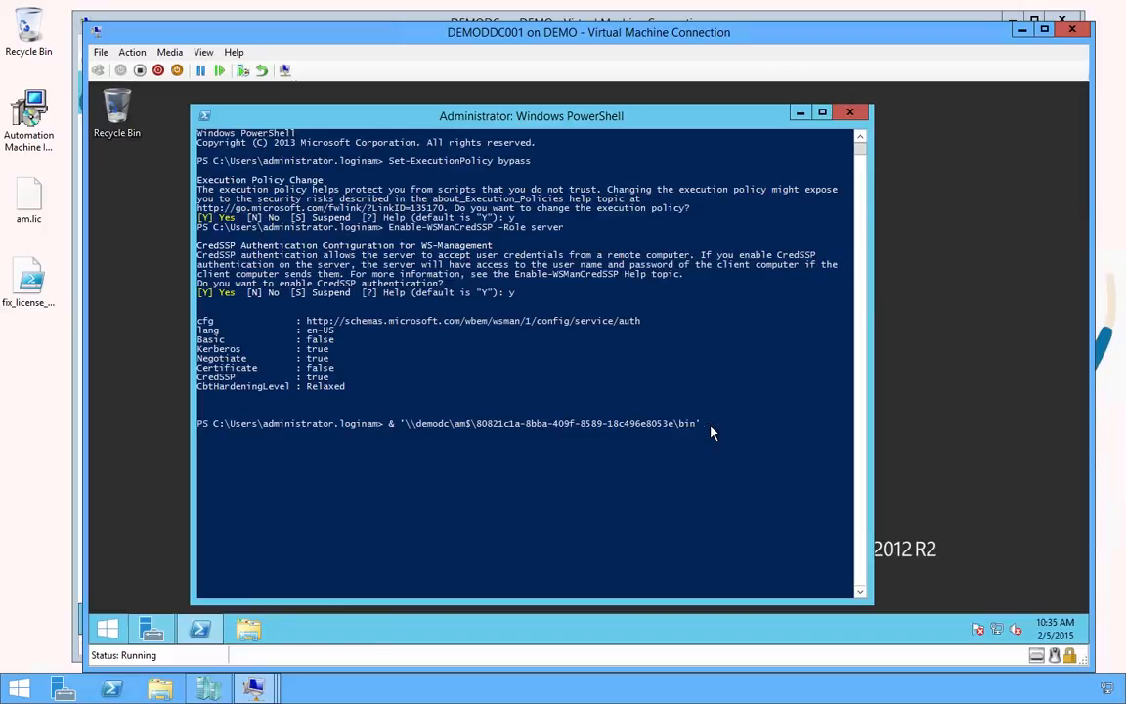
pyautogui.press('Tab')
pyautogui.press('Return')
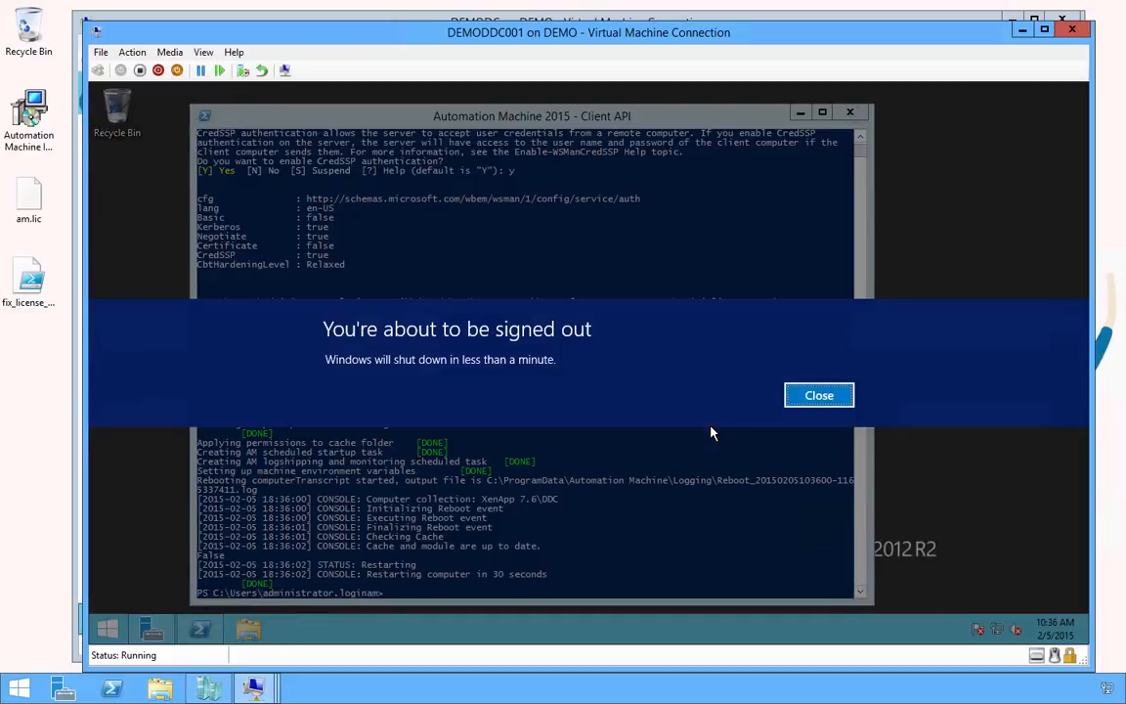
pyautogui.click(1022, 36)
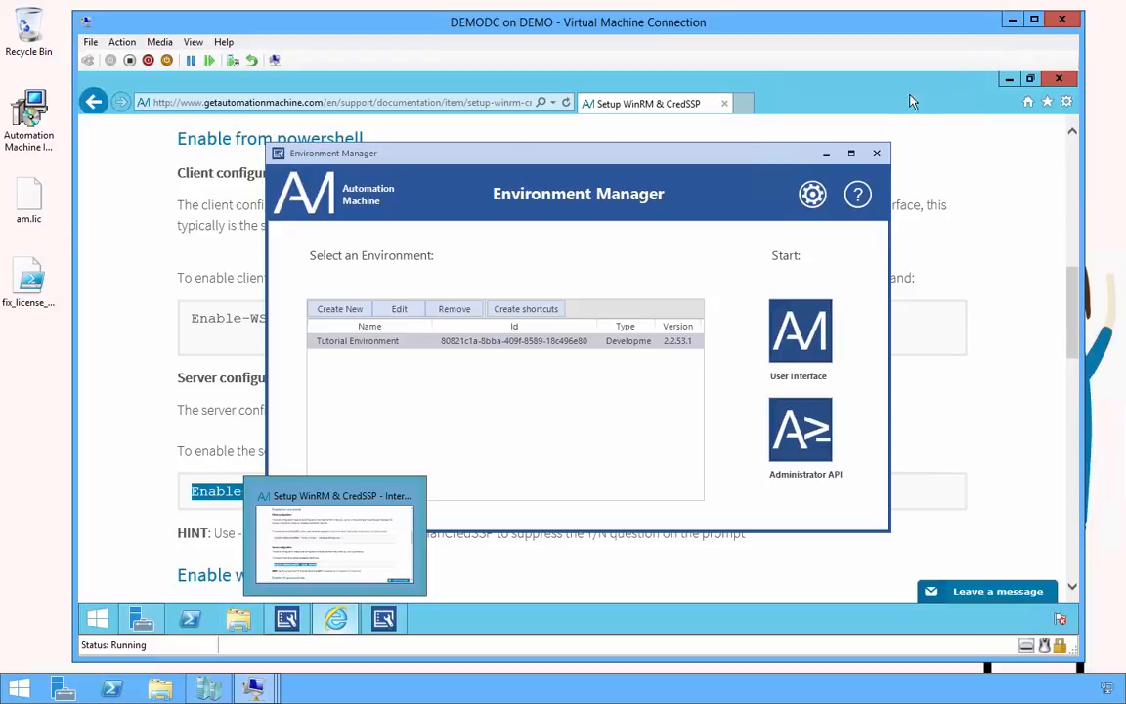
# Minimize Environment Manager and Internet Explorer to reveal DEMODDC001's Ready status on the dashboard
pyautogui.click(822, 154)
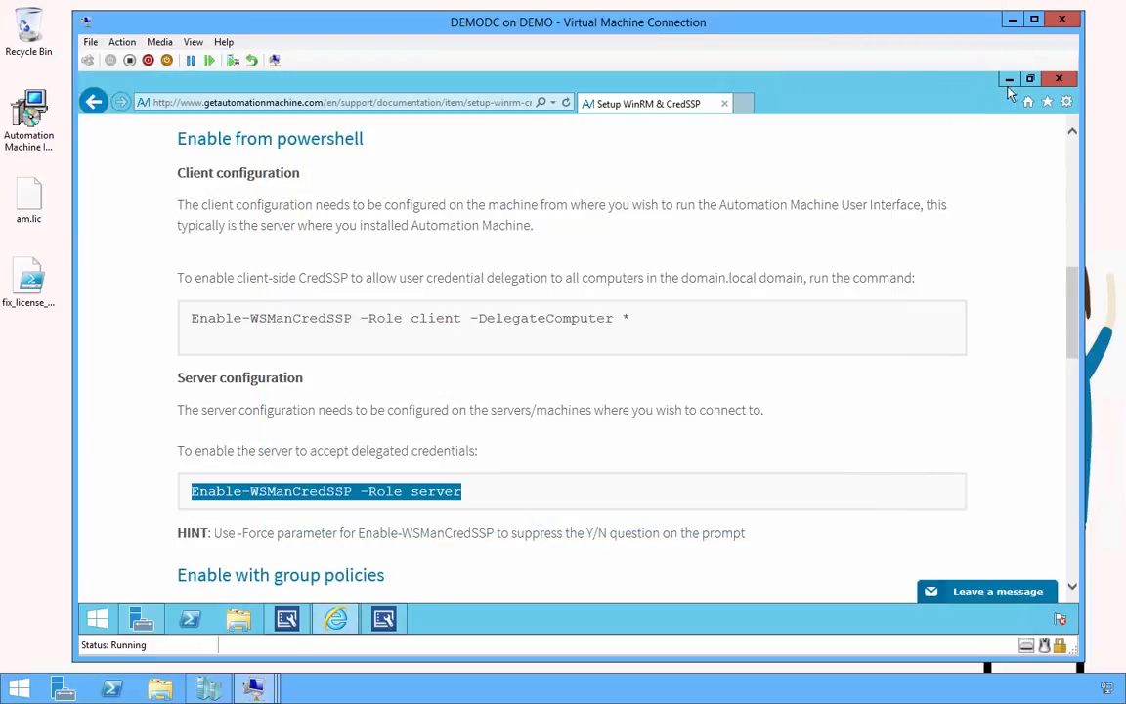
pyautogui.click(1013, 81)
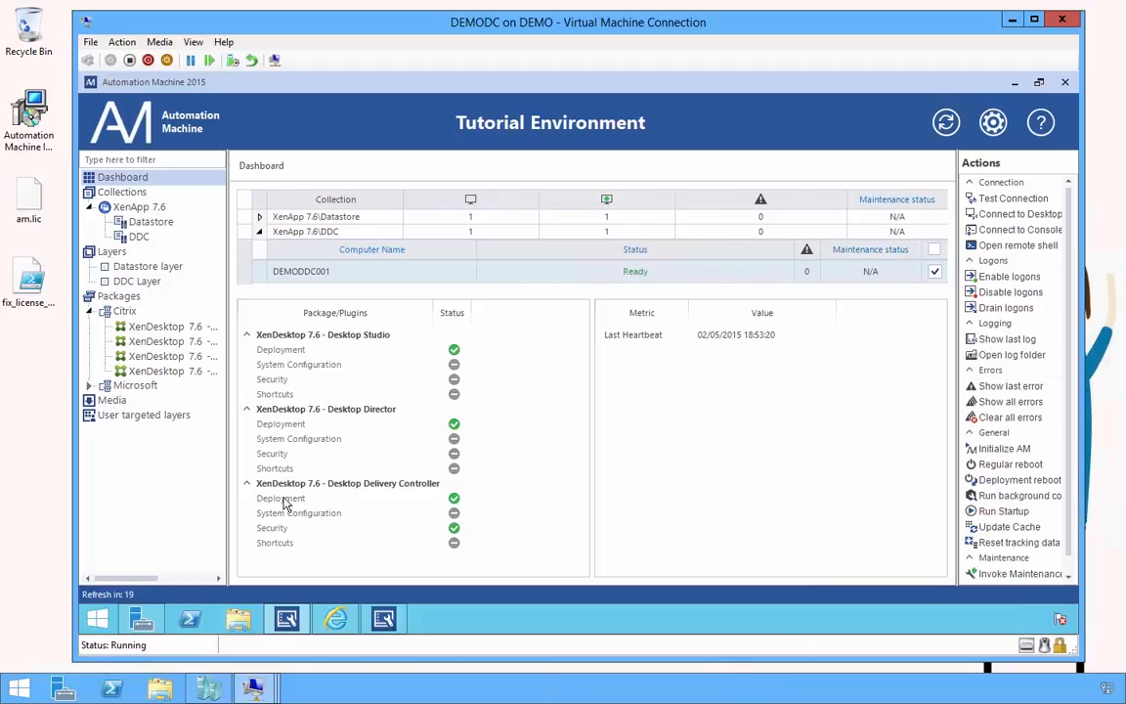
# Launch dsa.msc and select TUT-Citrix Administrators in the Tutorial Environment's Groups OU
pyautogui.click(98, 620)
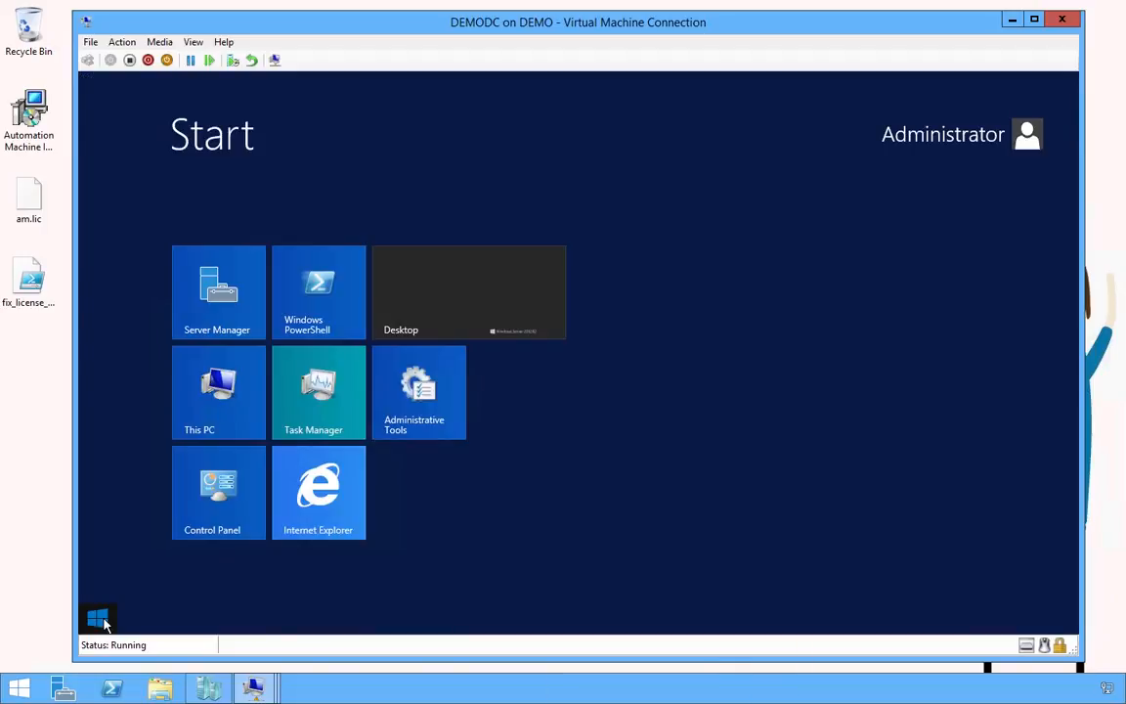
pyautogui.write('dsa')
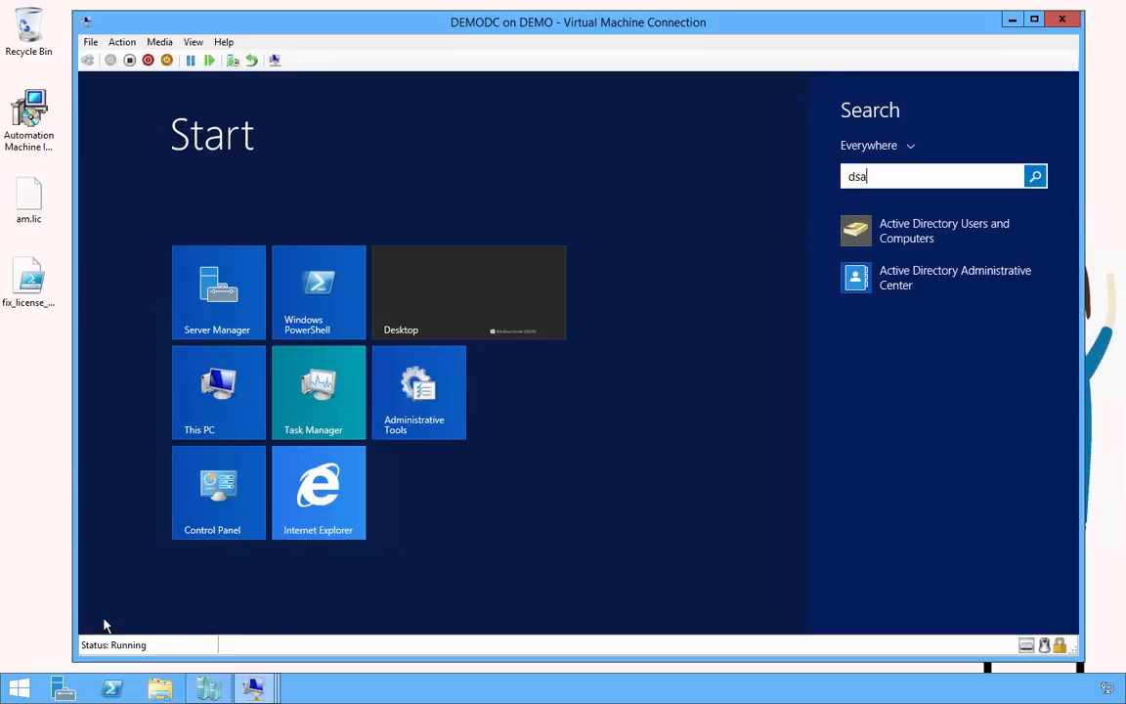
pyautogui.write('.msc')
pyautogui.press('Return')
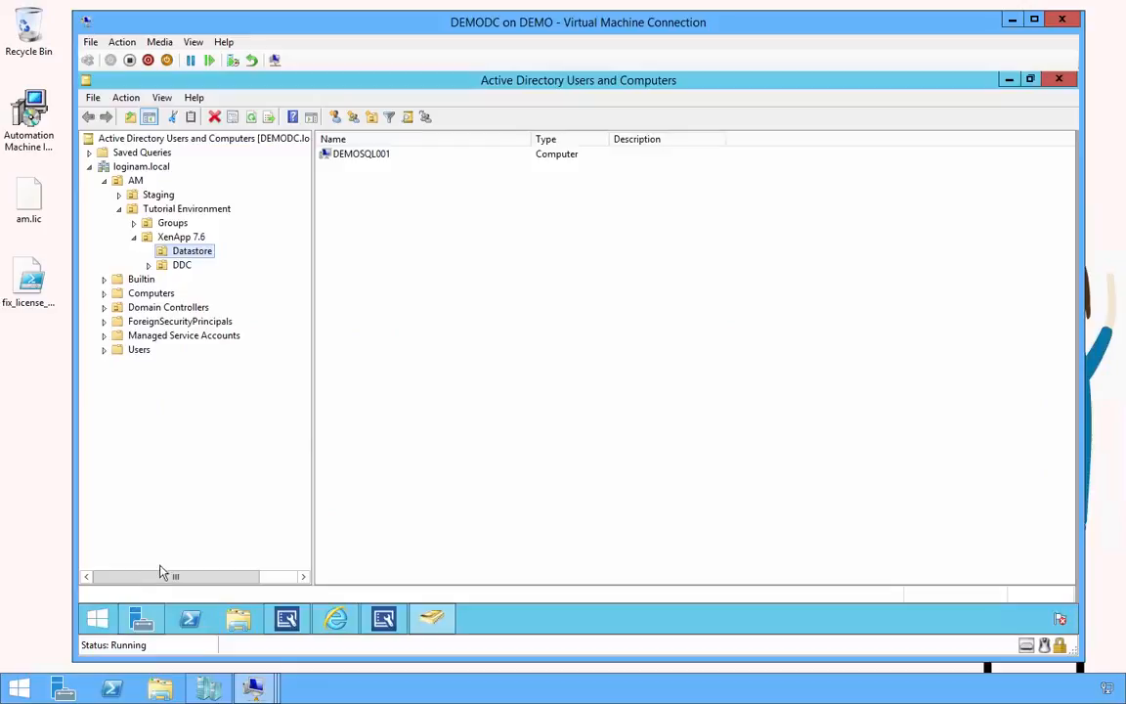
pyautogui.click(180, 267)
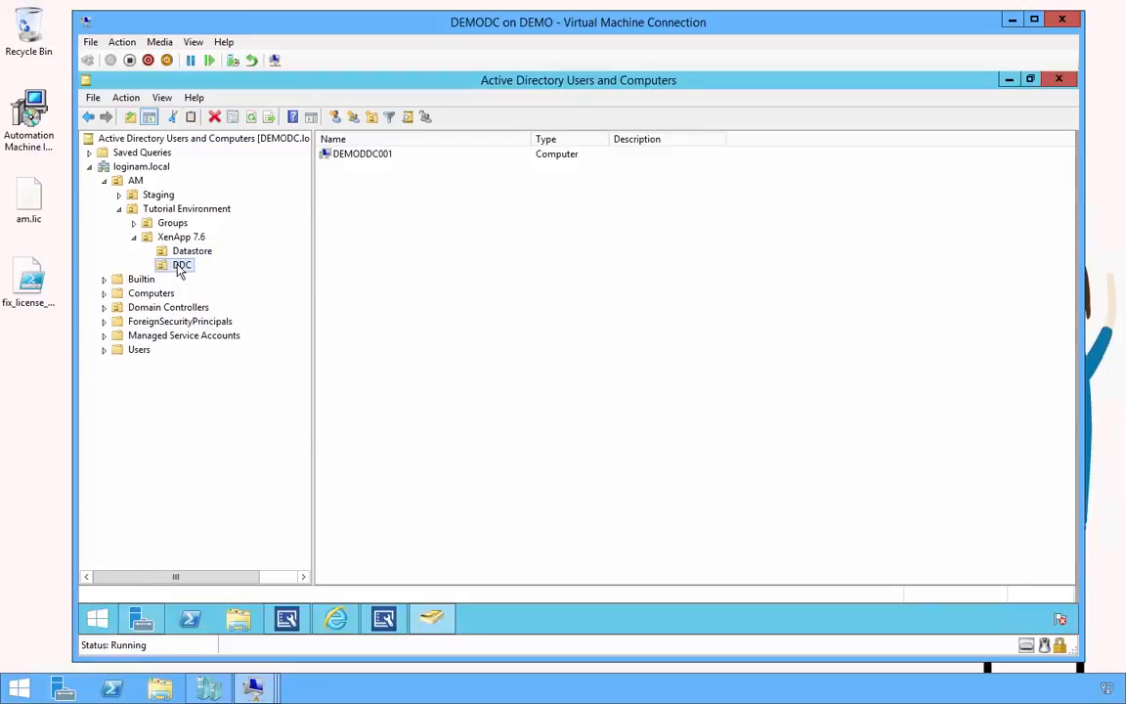
pyautogui.click(168, 223)
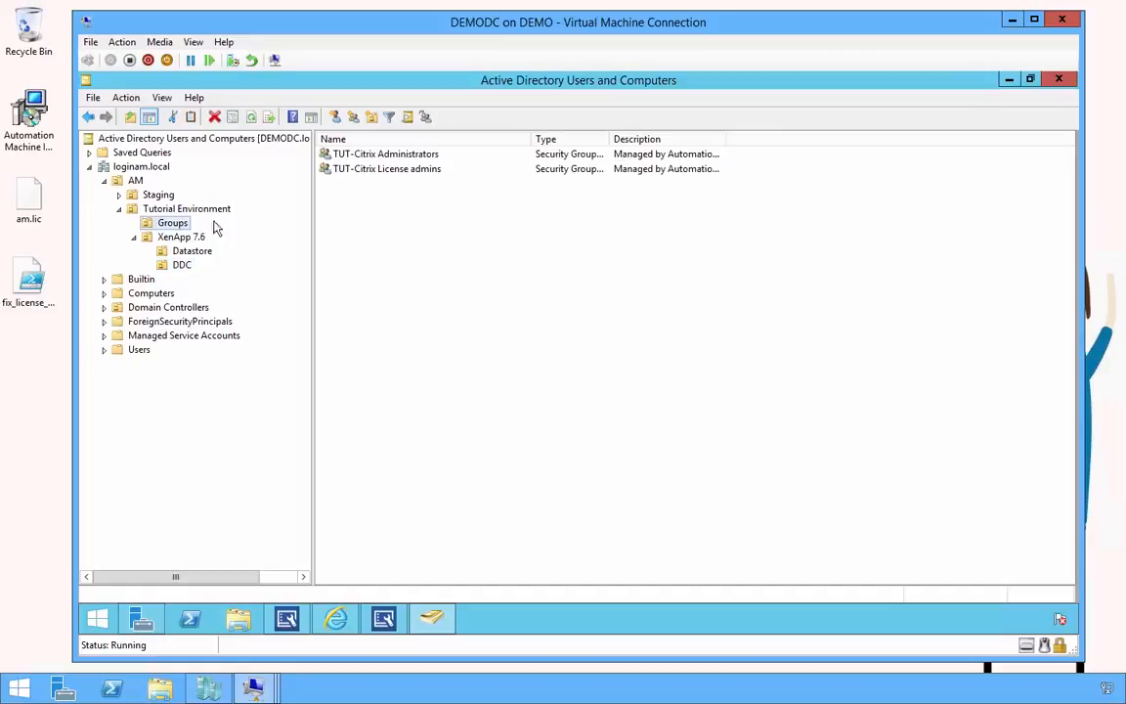
pyautogui.click(361, 153)
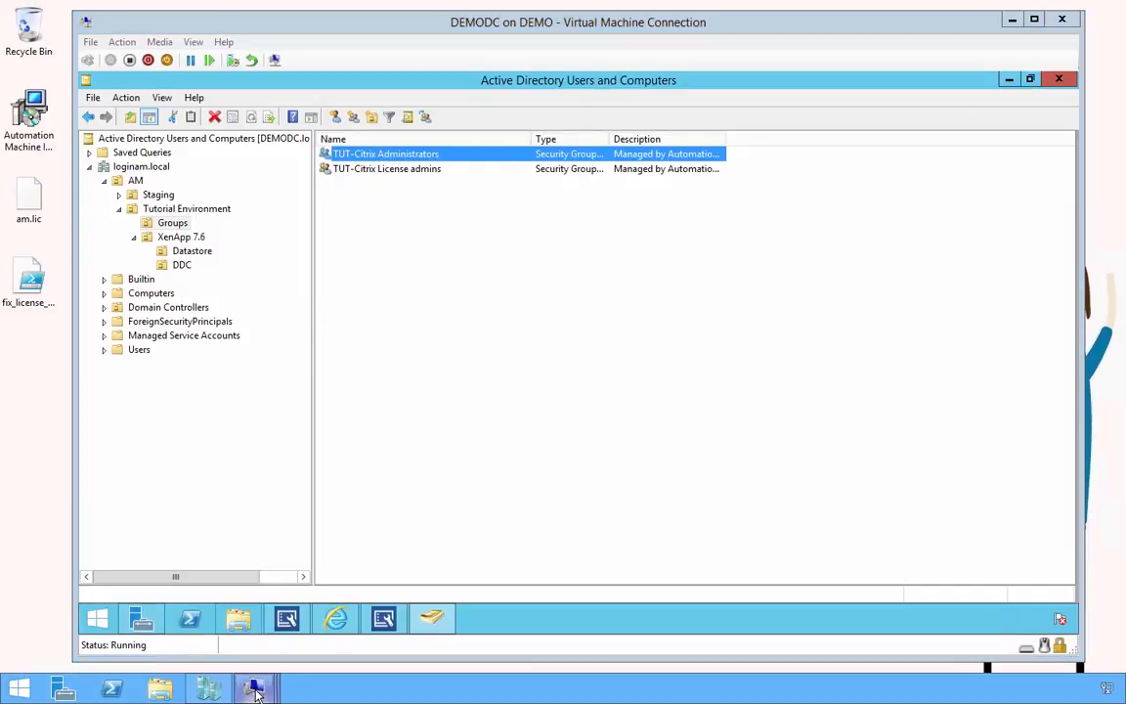
# Refresh DEMOSQL001's Databases folder to show TUT-XD-LOG, TUT-XD-MON and TUT-XD-SITE
pyautogui.moveTo(255, 690)
pyautogui.click(156, 581)
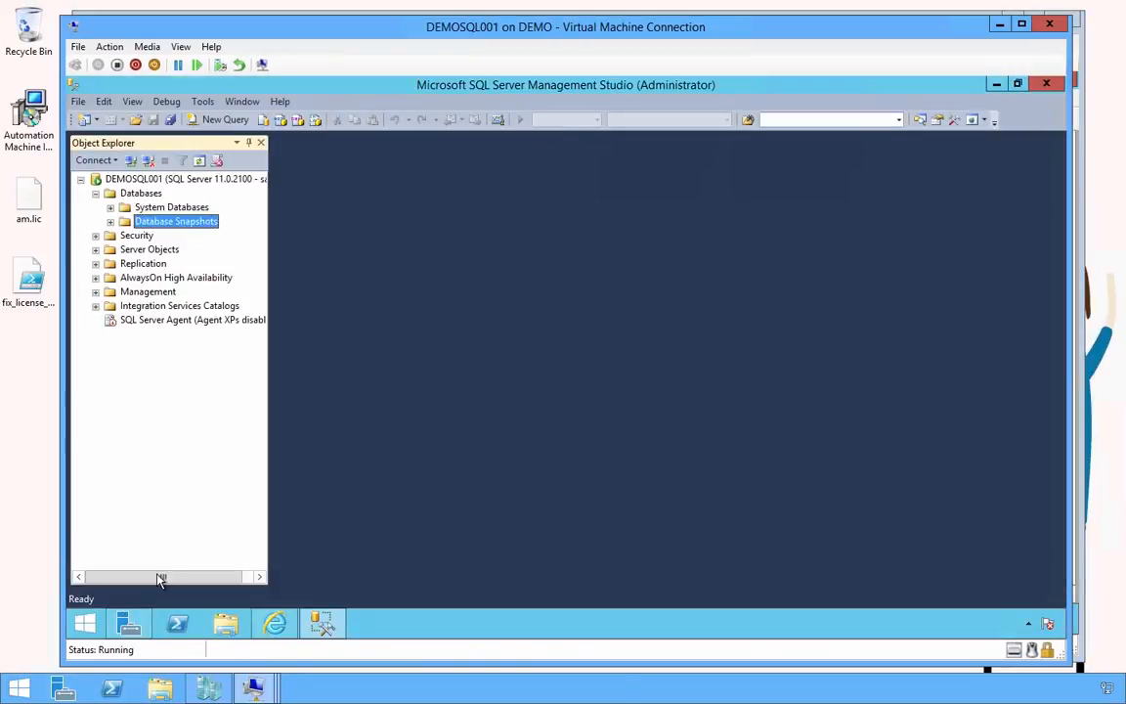
pyautogui.click(146, 194)
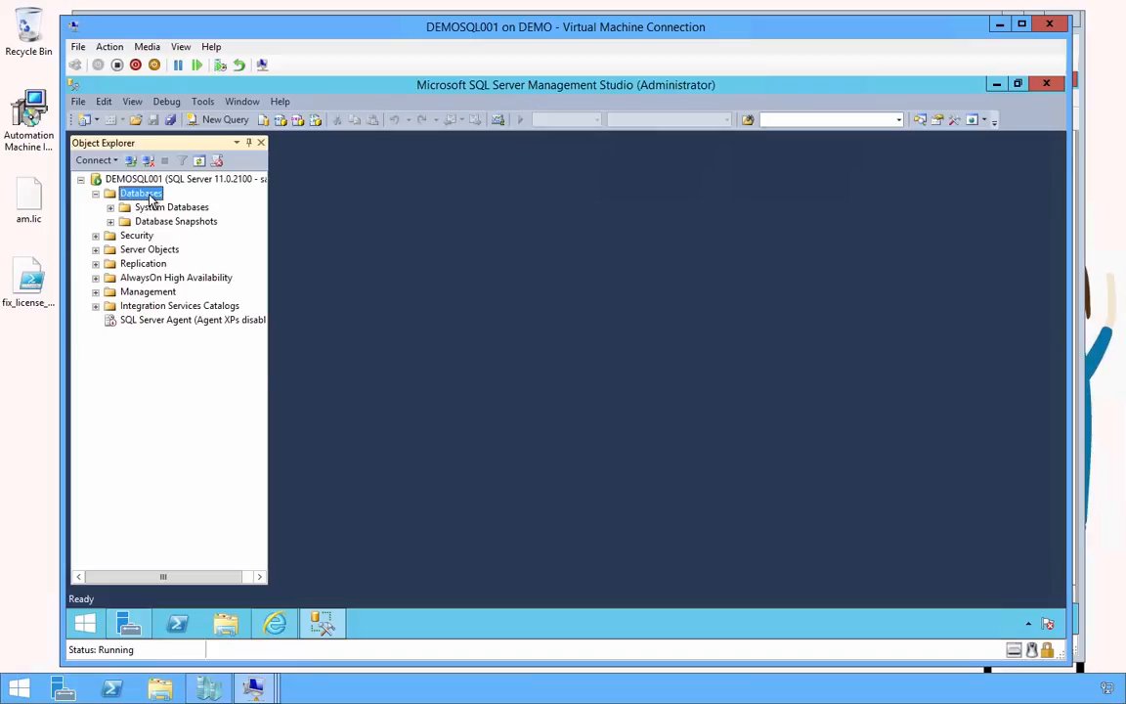
pyautogui.rightClick(152, 196)
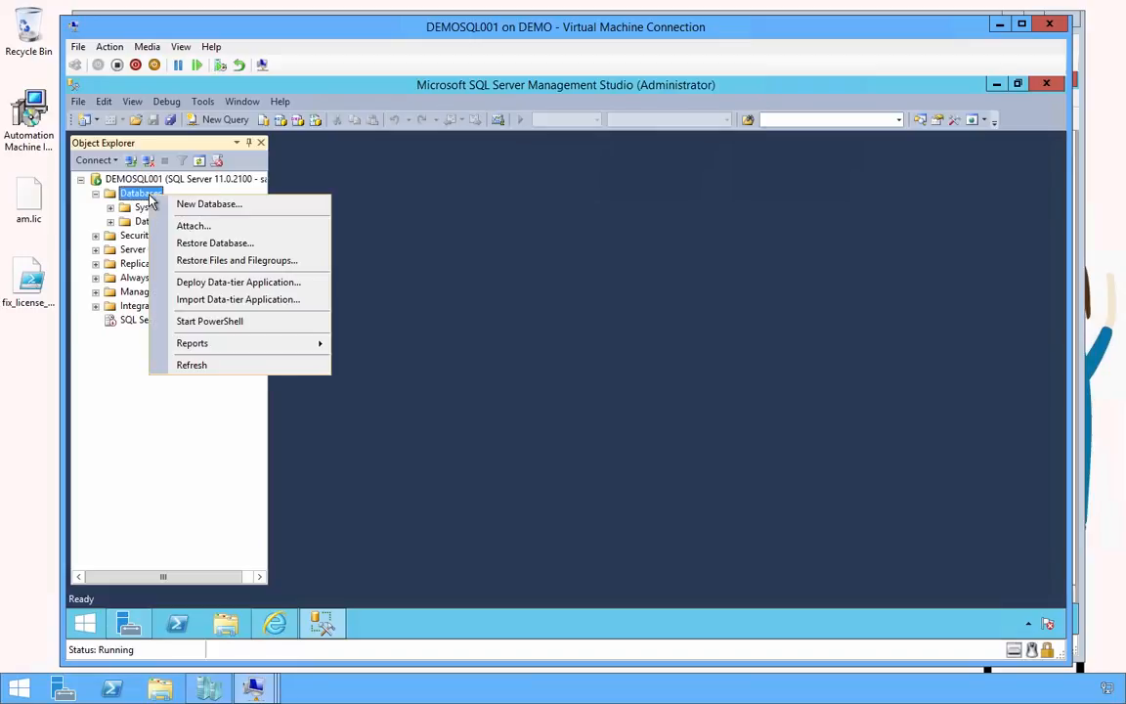
pyautogui.click(189, 365)
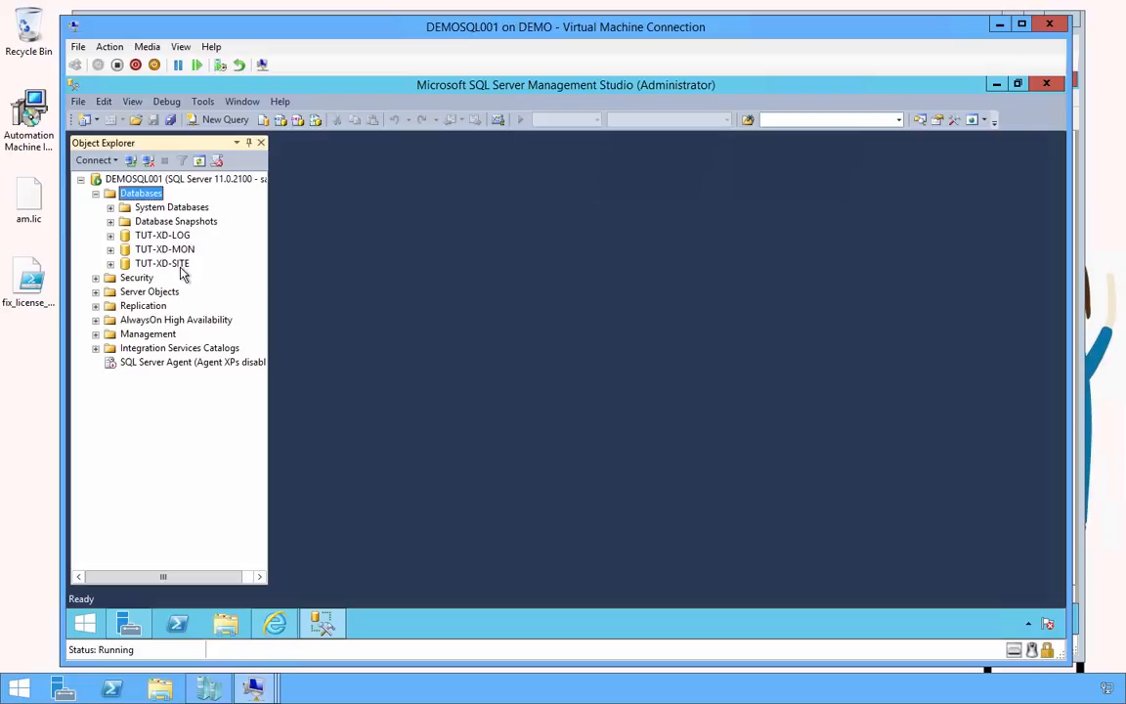
pyautogui.moveTo(253, 690)
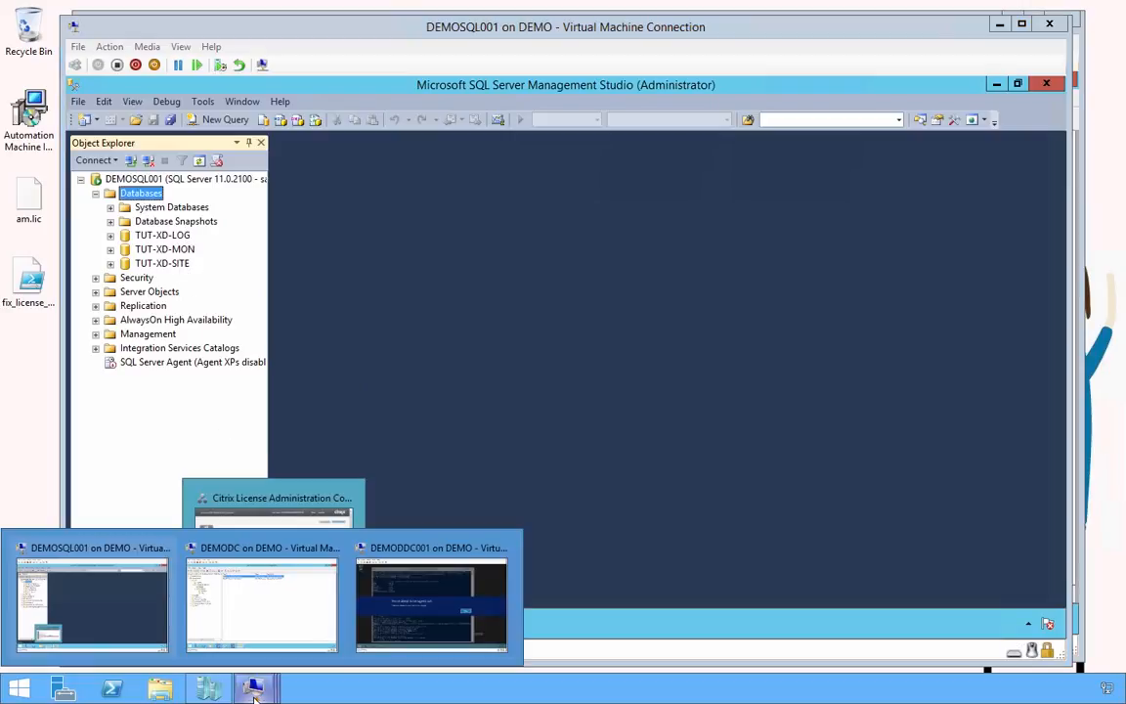
# On DEMODDC001's sign-in screen, choose Other user and enter a domain account name and password
pyautogui.click(406, 622)
pyautogui.click(640, 376)
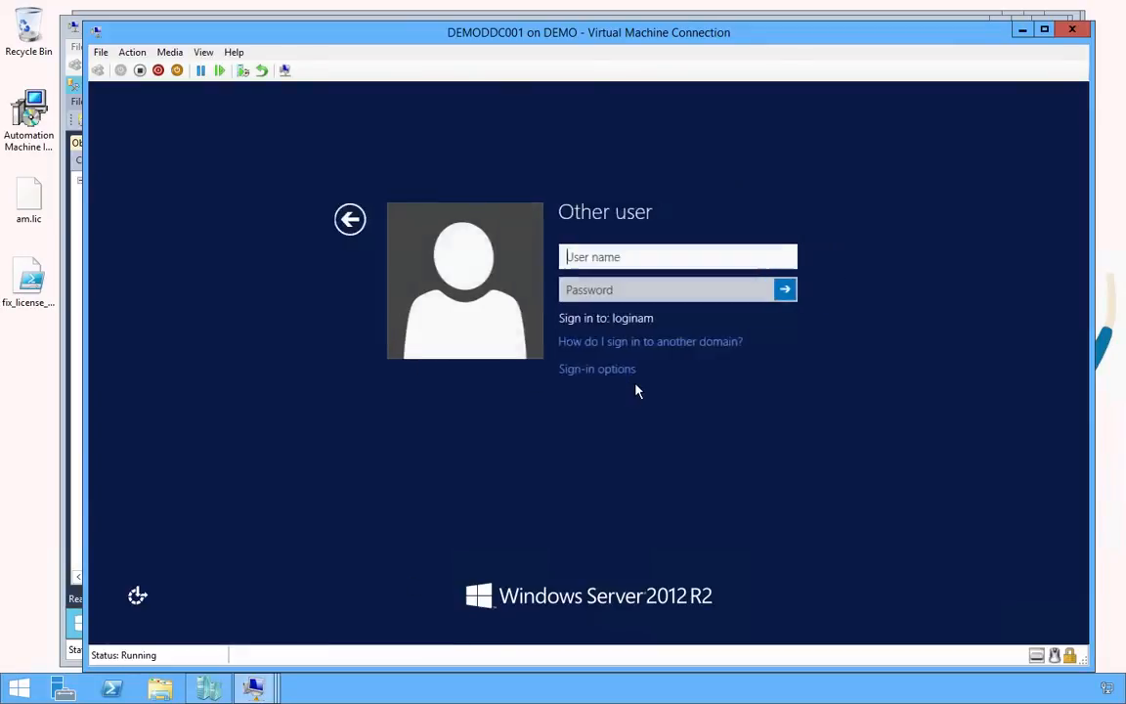
pyautogui.write('login')
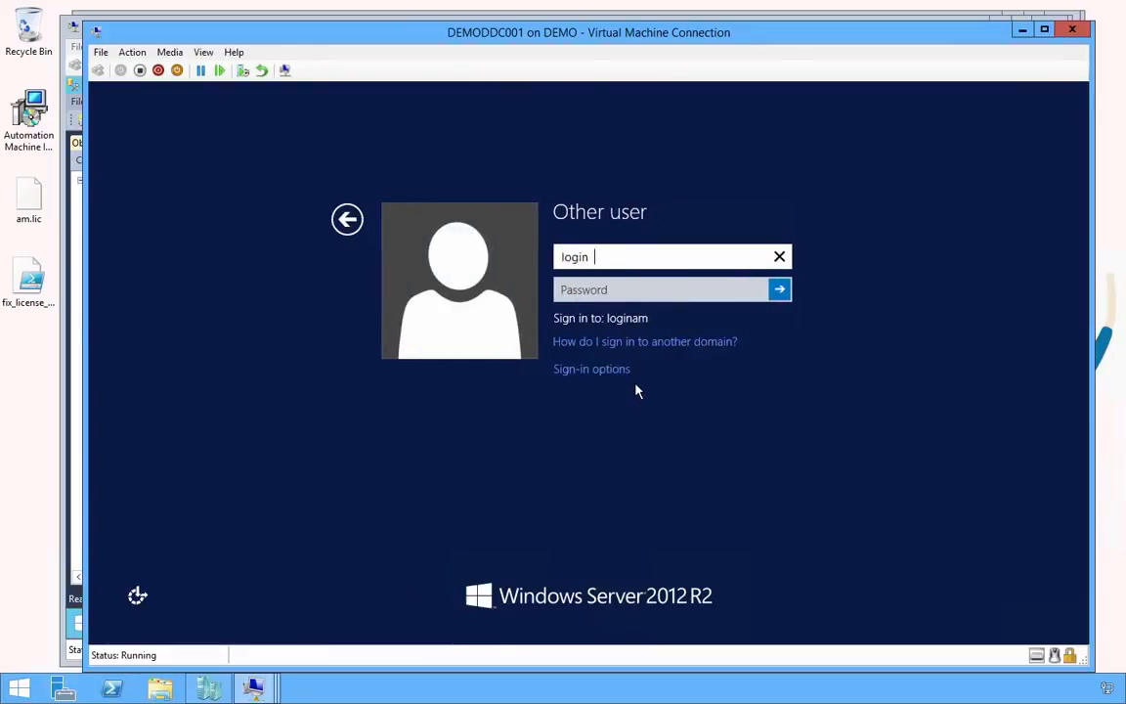
pyautogui.write('am\\')
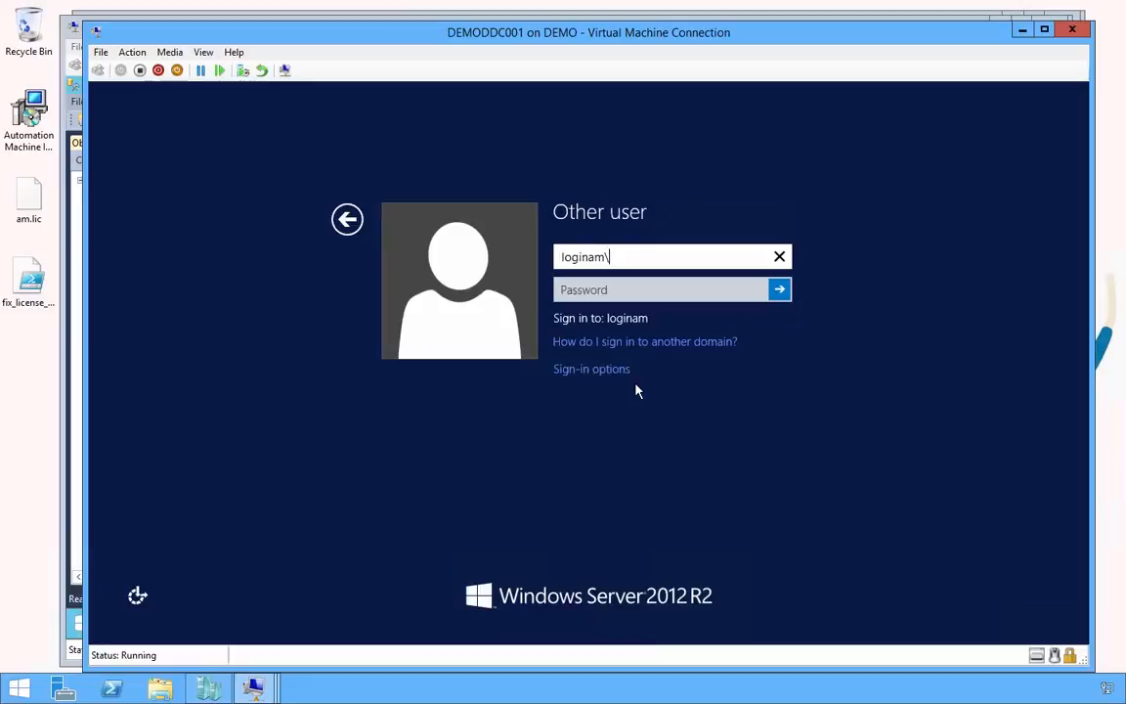
pyautogui.write('amservice')
pyautogui.press('Tab')
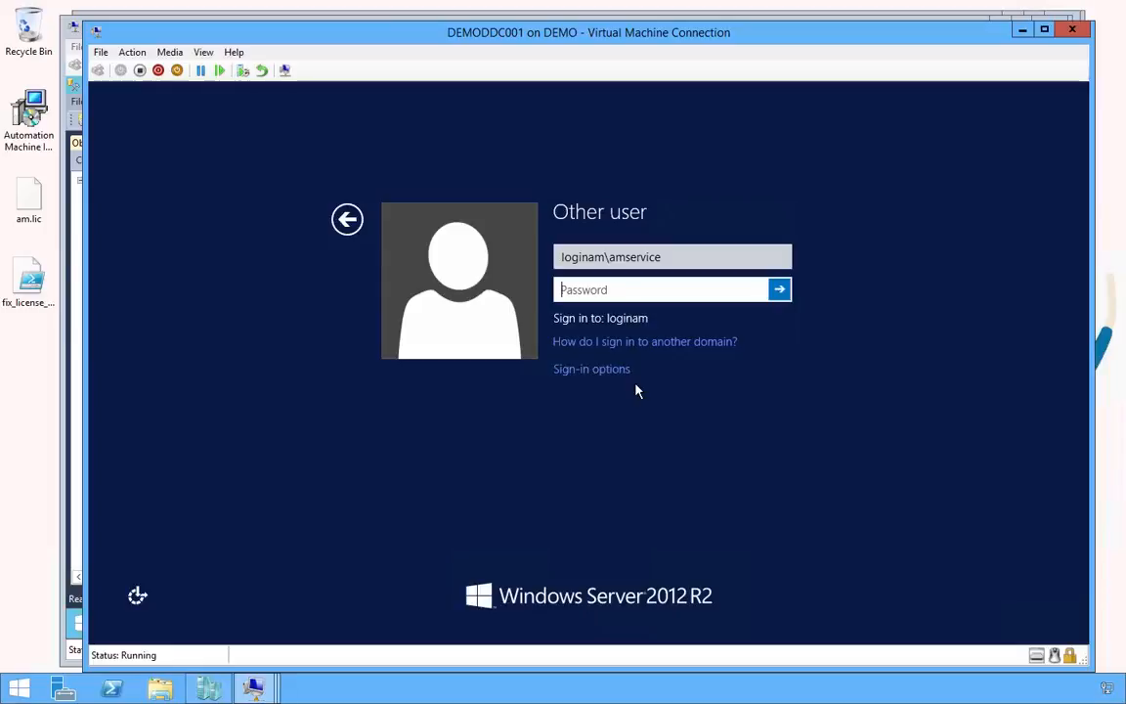
pyautogui.write('**')
pyautogui.press('BackSpace')
# Correct the user name to the domain administrator account, enter its password, and sign in
pyautogui.press('BackSpace')
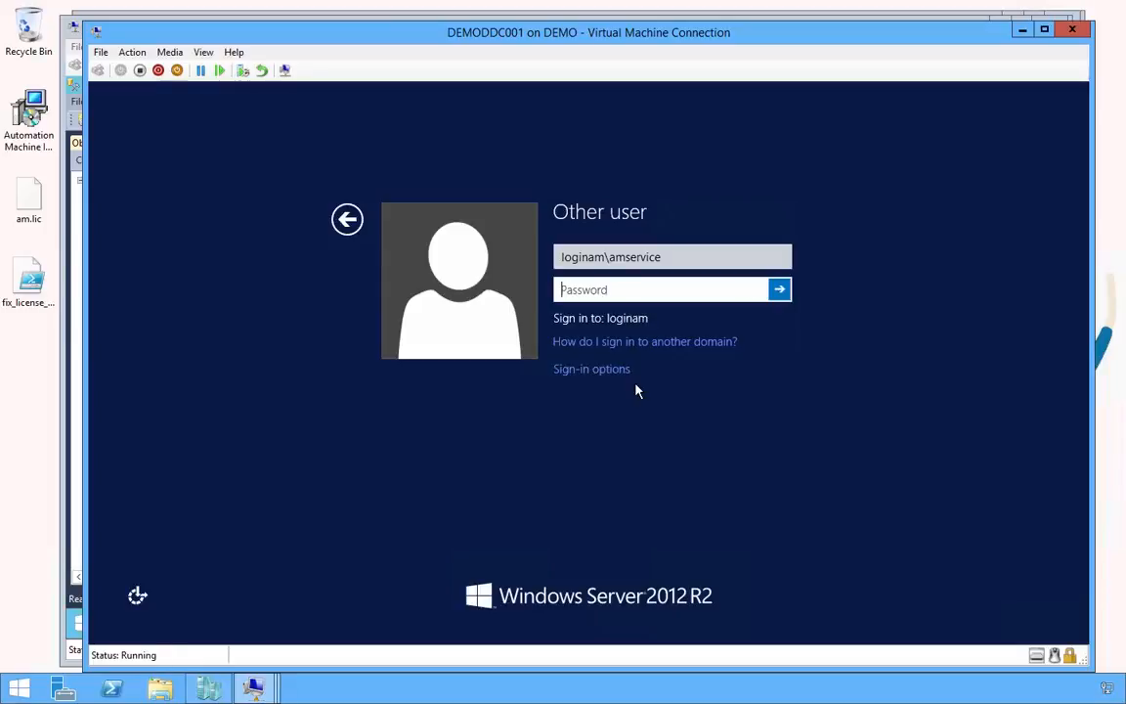
pyautogui.hotkey('shift', 'Tab')
pyautogui.press('BackSpace')
pyautogui.press('BackSpace')
pyautogui.press('BackSpace')
pyautogui.press('BackSpace')
pyautogui.press('BackSpace')
pyautogui.press('BackSpace')
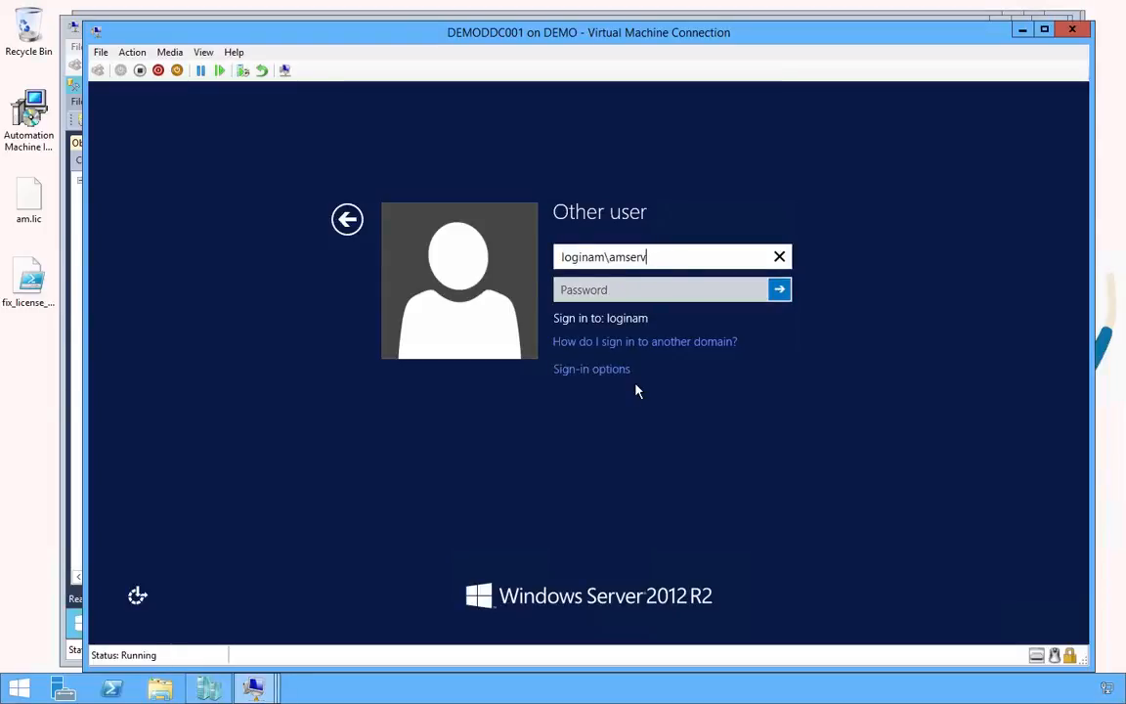
pyautogui.press('BackSpace')
pyautogui.press('BackSpace')
pyautogui.write('dministrator')
pyautogui.press('Tab')
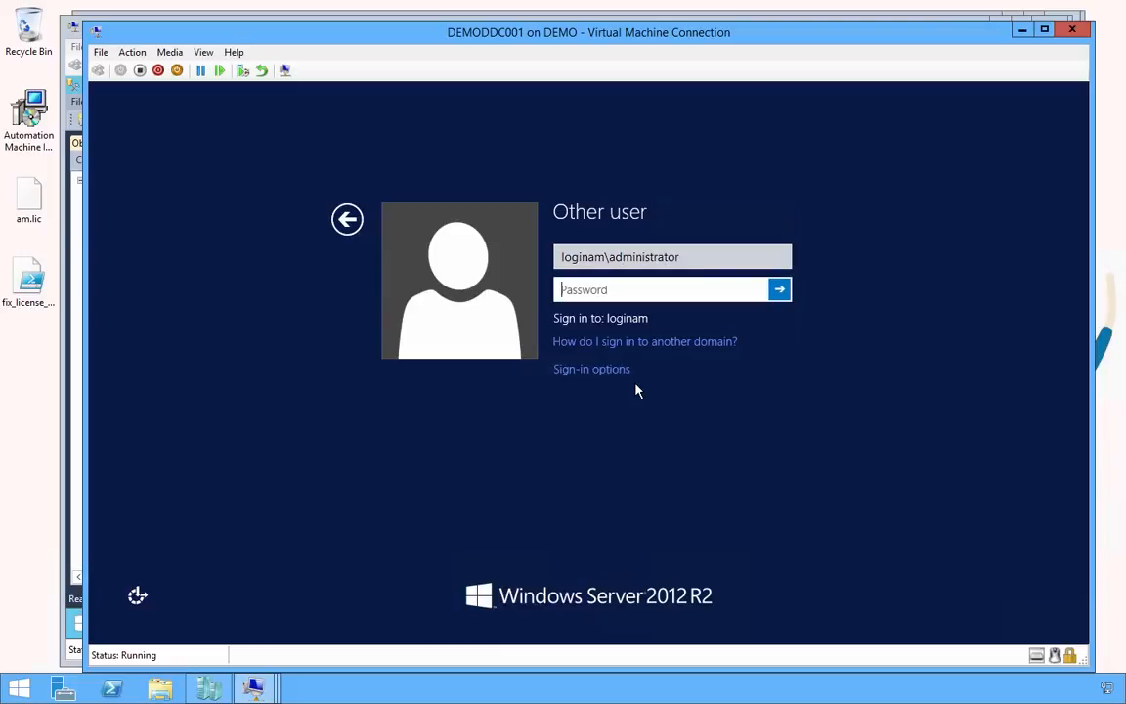
pyautogui.write('********')
pyautogui.press('Return')
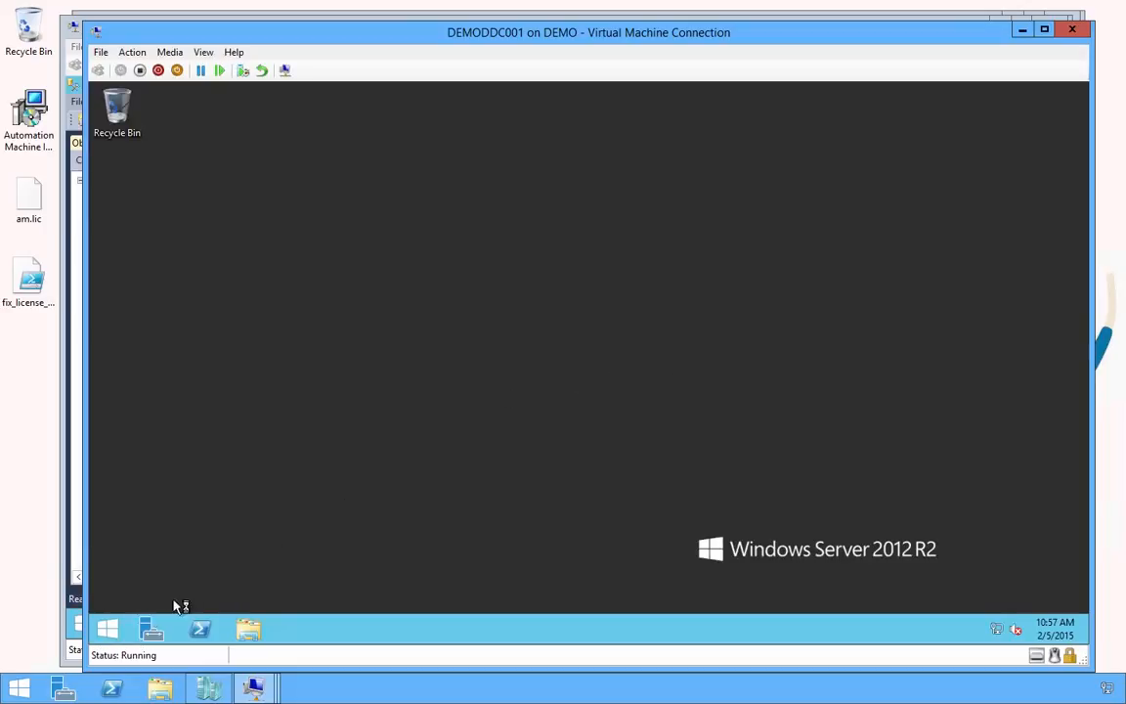
# Launch Citrix Studio from the Start apps list on DEMODDC001
pyautogui.click(121, 628)
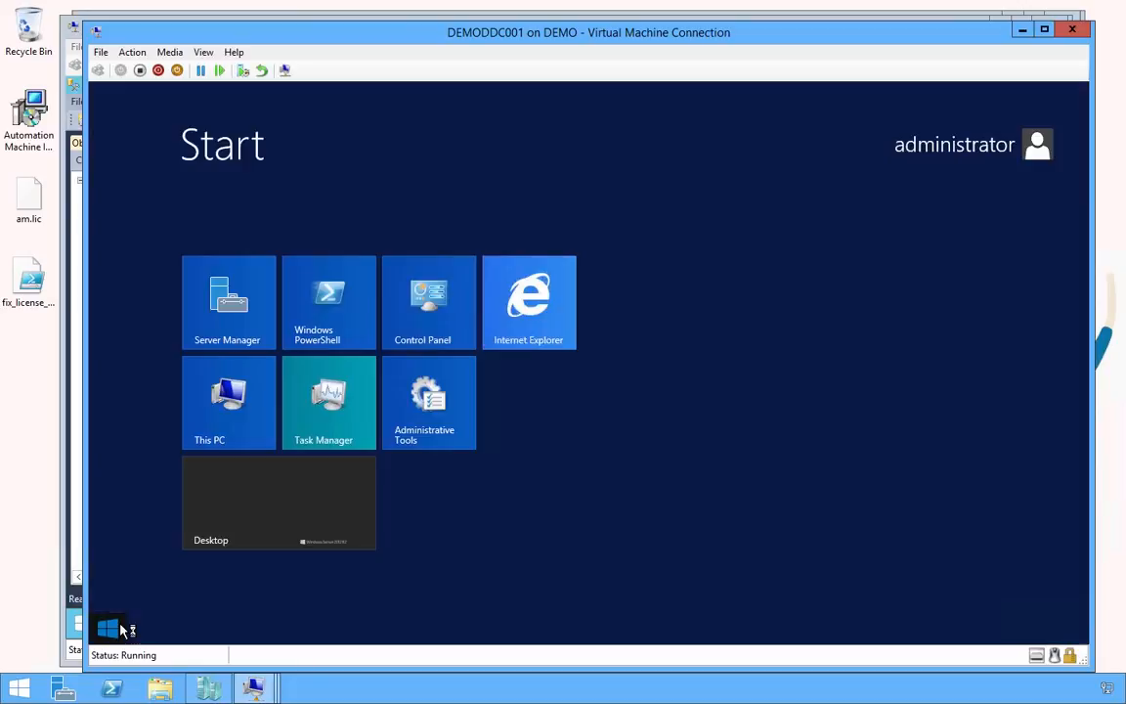
pyautogui.click(197, 595)
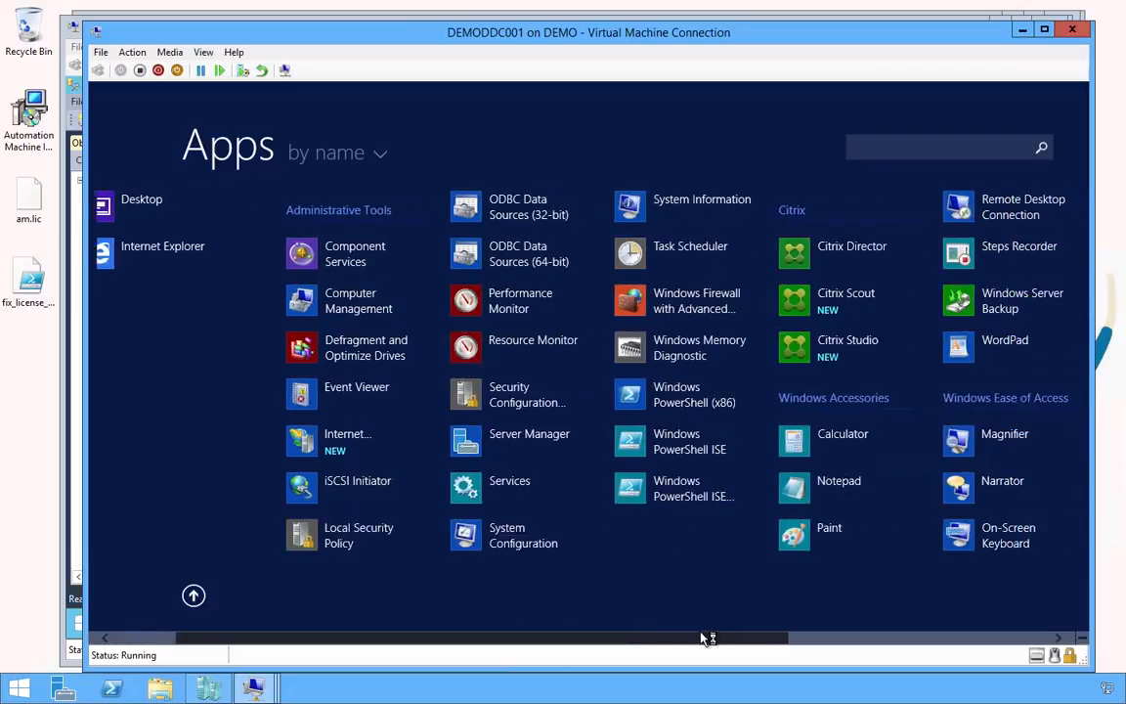
pyautogui.scroll(-1, 714, 635)
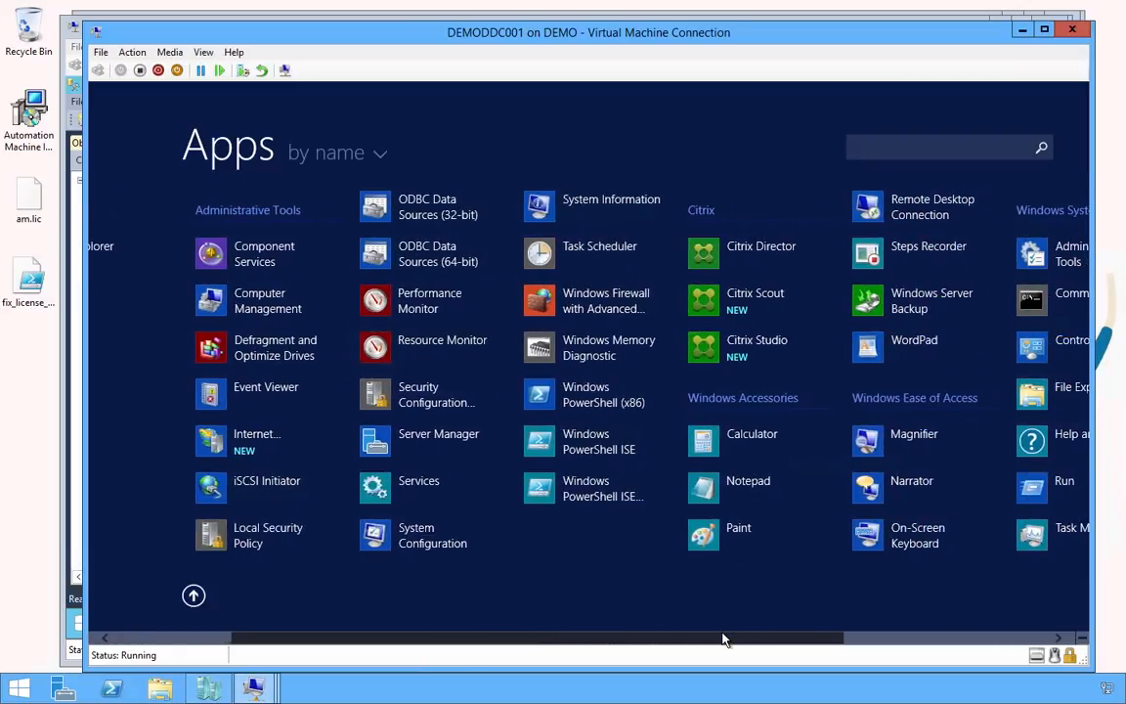
pyautogui.click(758, 344)
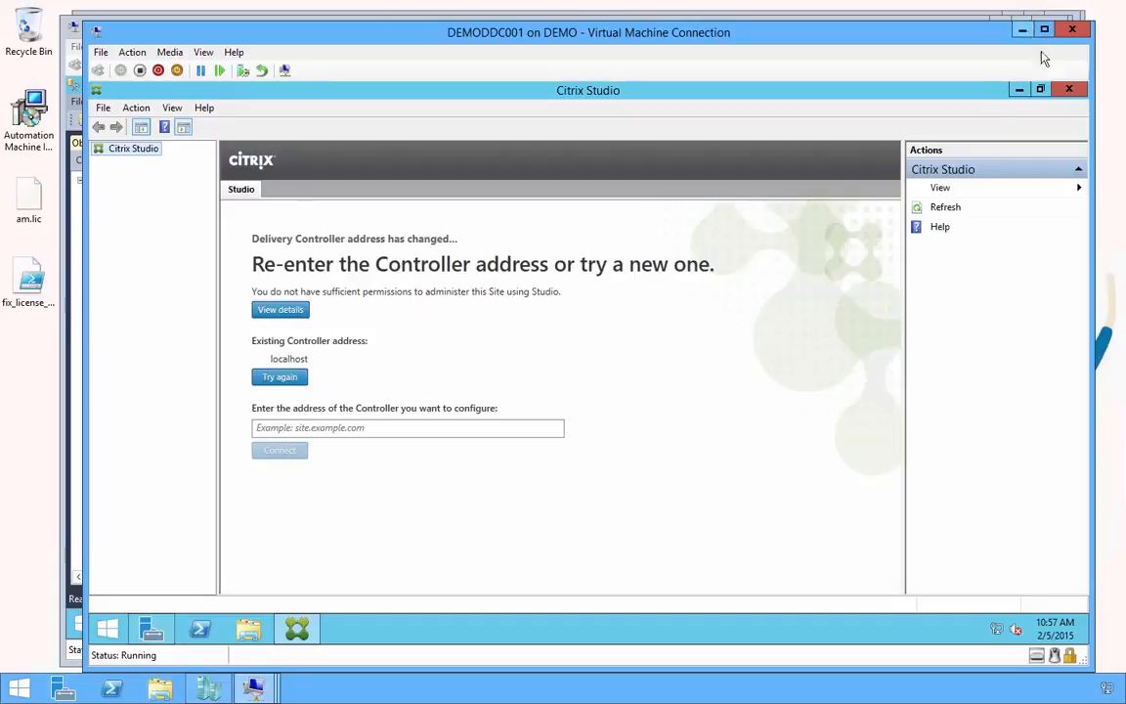
# Close Citrix Studio and sign the administrator out of DEMODDC001
pyautogui.click(1069, 90)
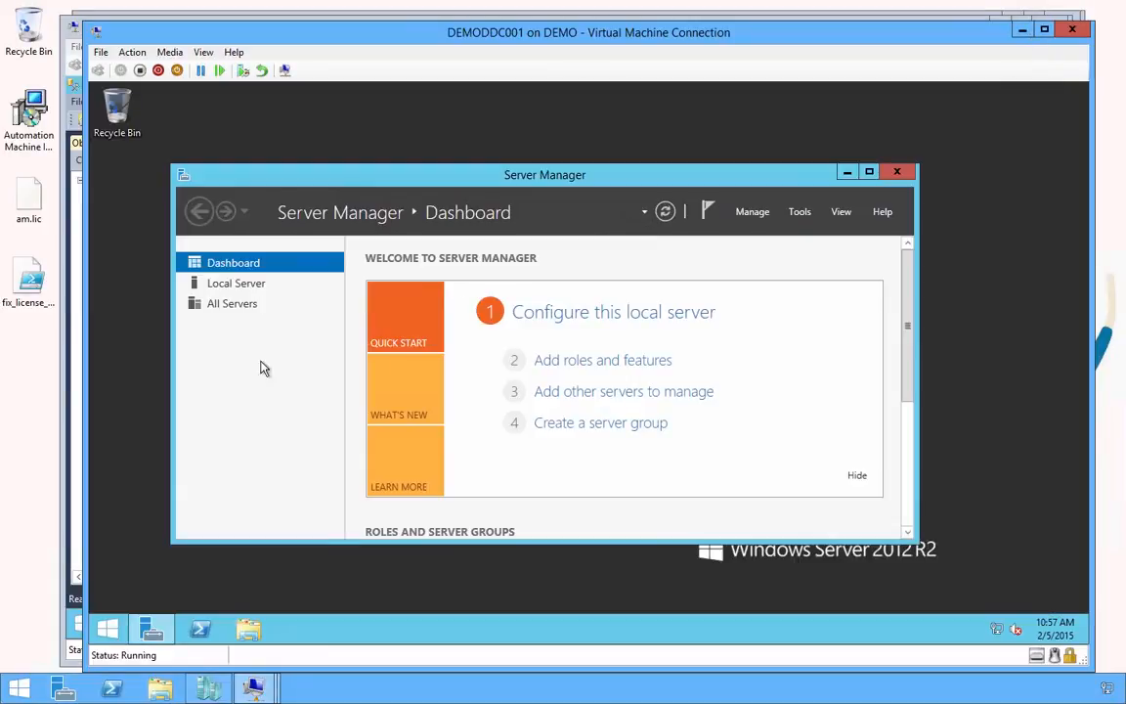
pyautogui.click(107, 630)
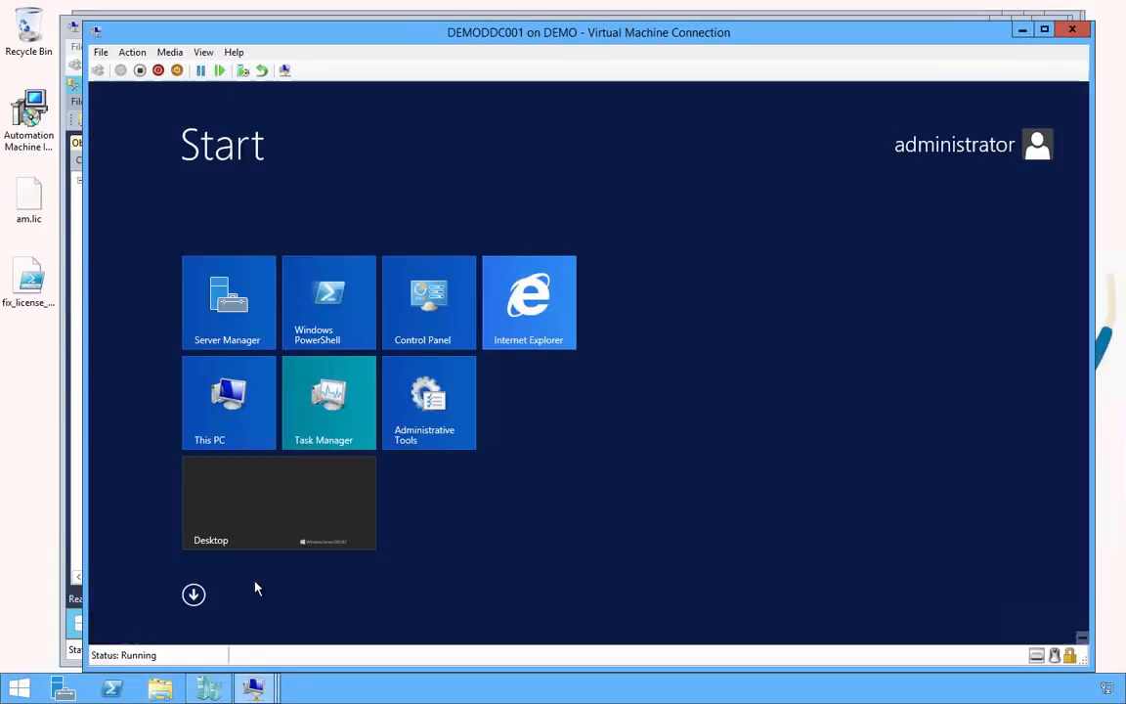
pyautogui.click(953, 144)
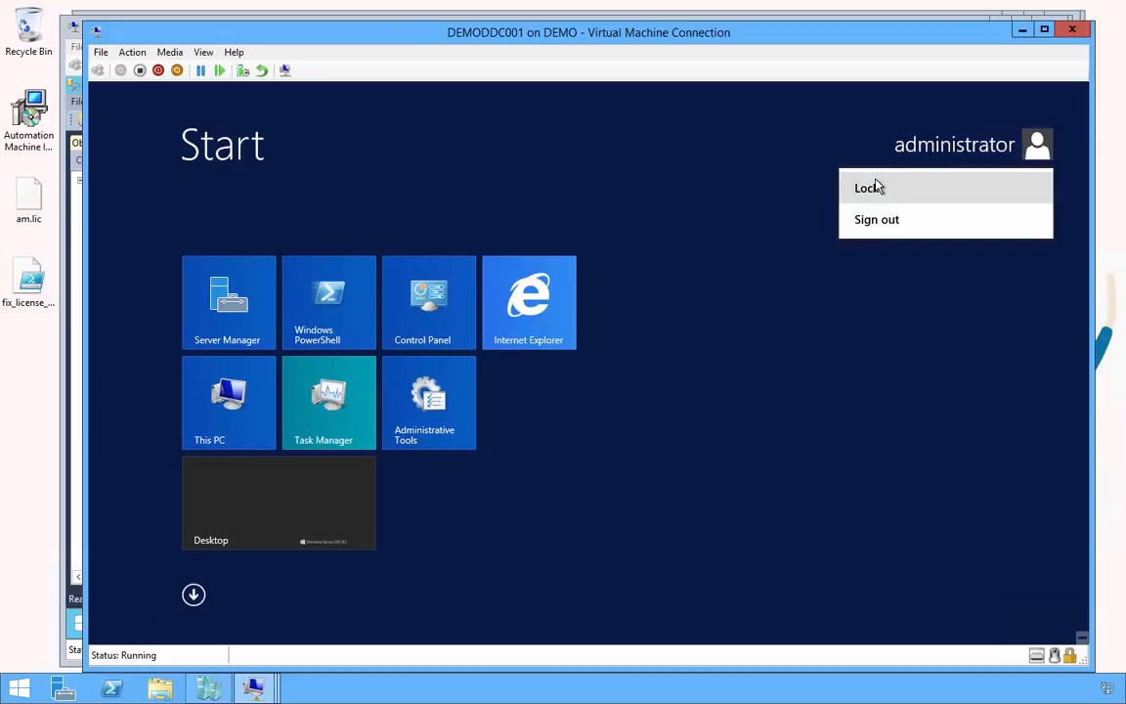
pyautogui.click(873, 219)
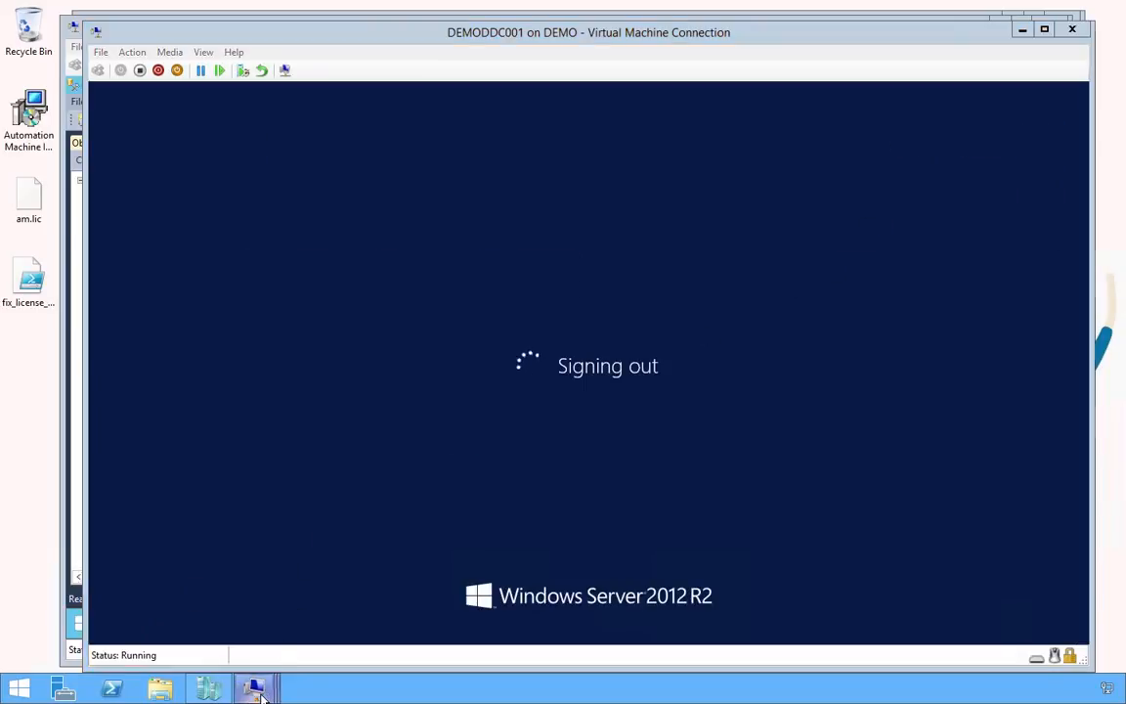
pyautogui.moveTo(253, 688)
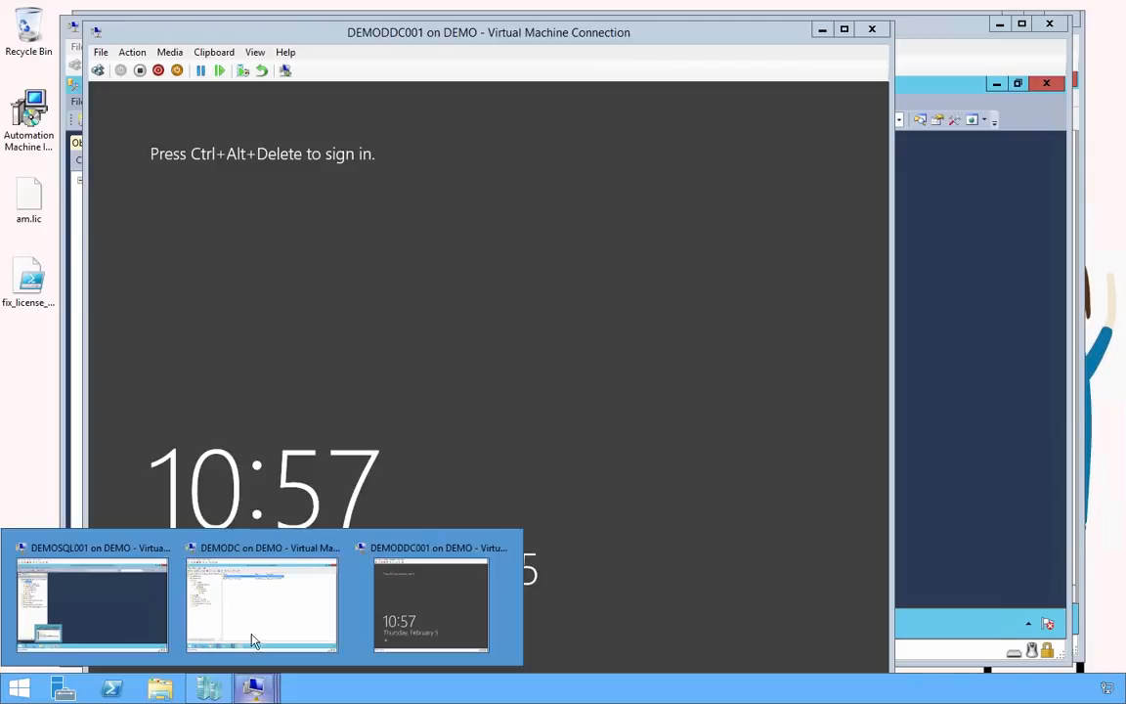
# On DEMODC, add the Administrator account to the TUT-Citrix Administrators members and save
pyautogui.click(253, 621)
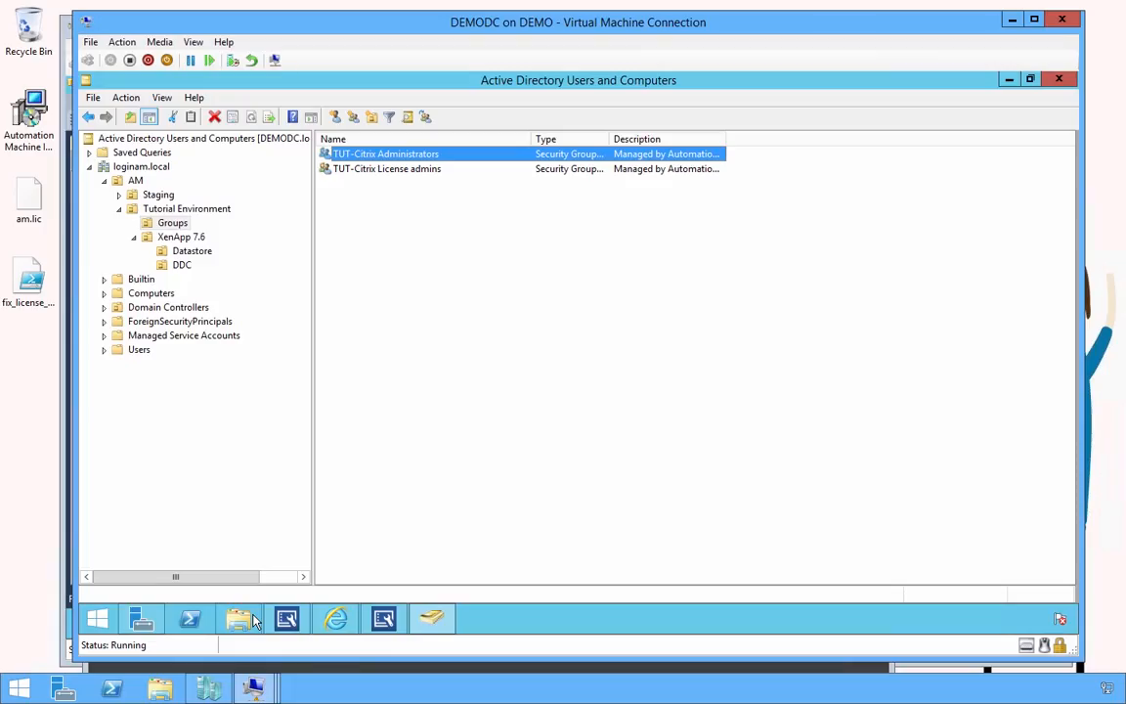
pyautogui.doubleClick(403, 156)
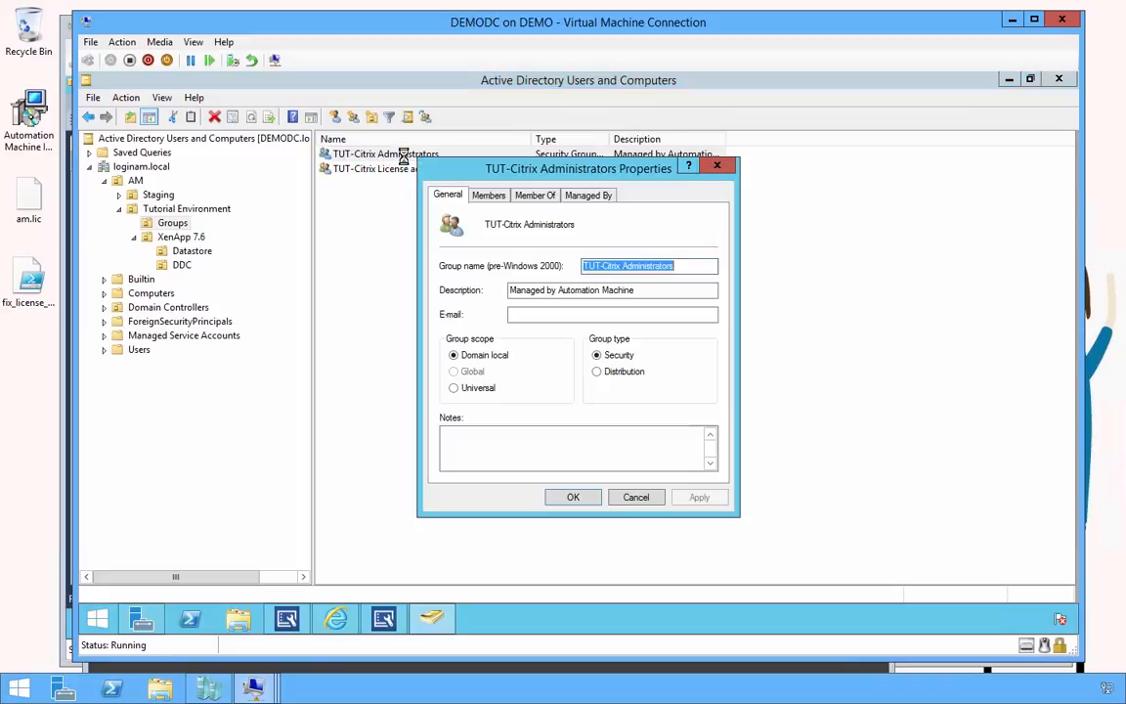
pyautogui.click(489, 194)
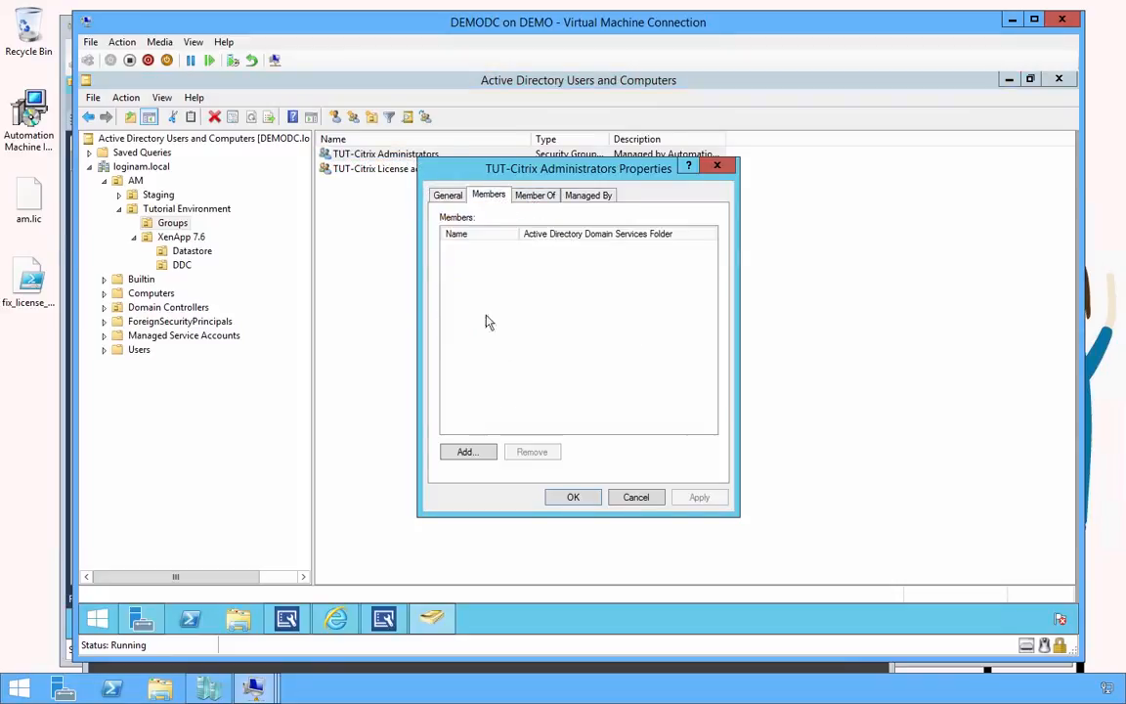
pyautogui.click(467, 451)
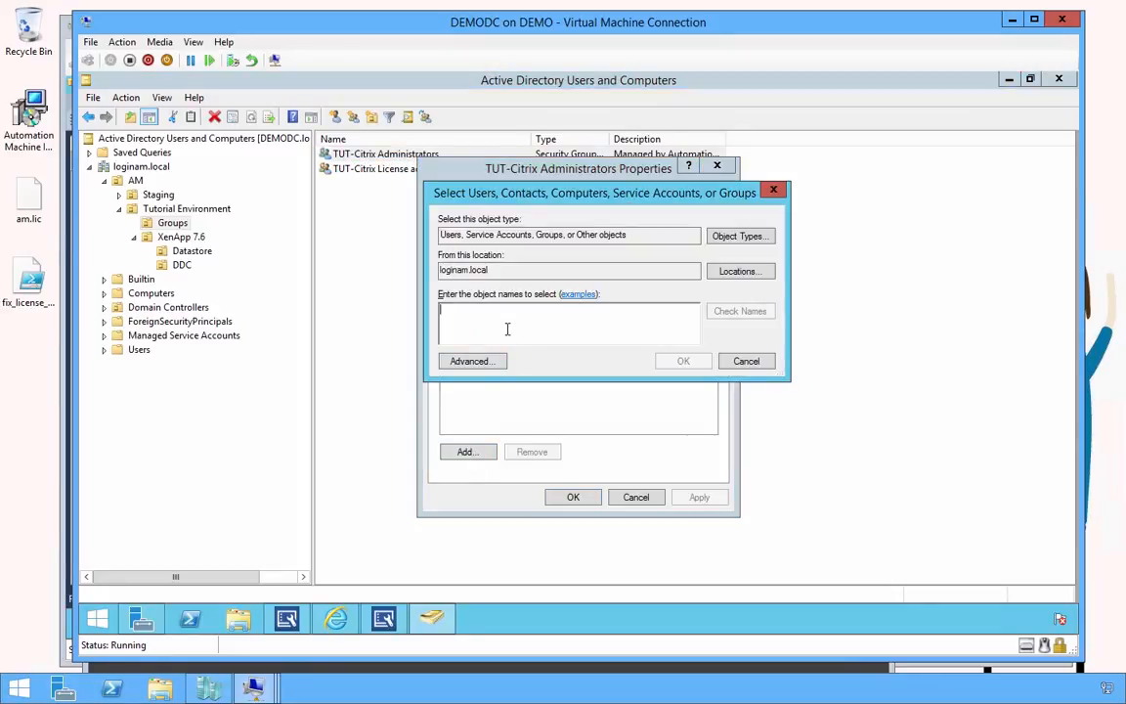
pyautogui.write('administrator')
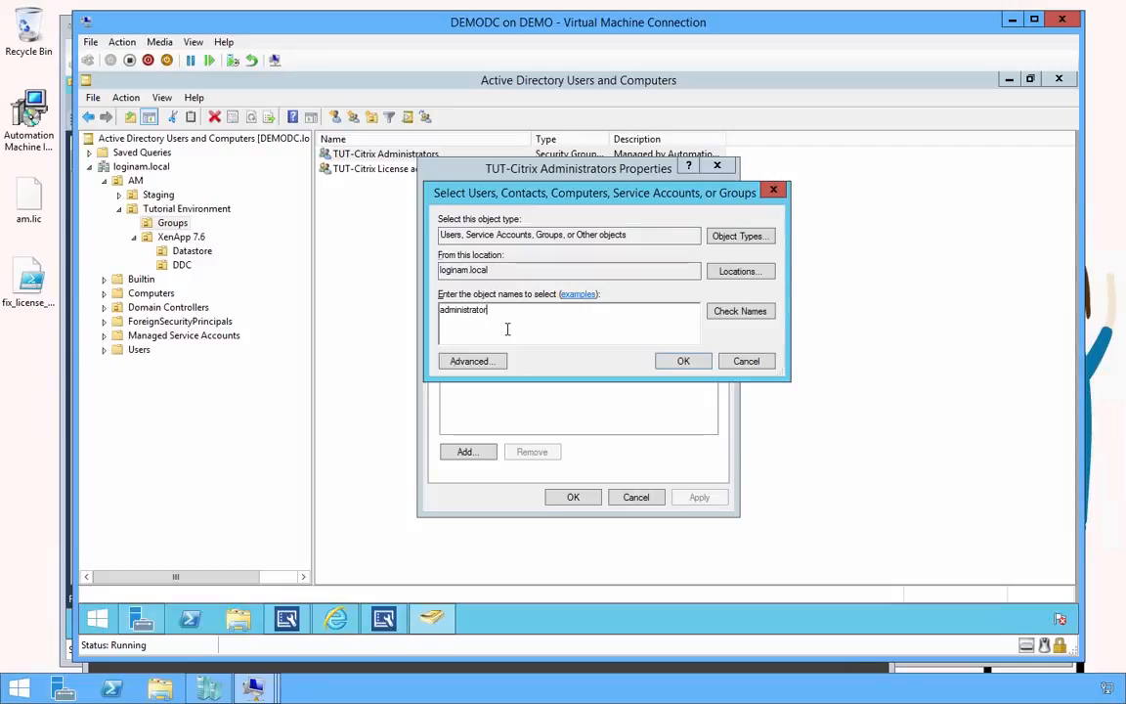
pyautogui.click(683, 360)
pyautogui.click(585, 498)
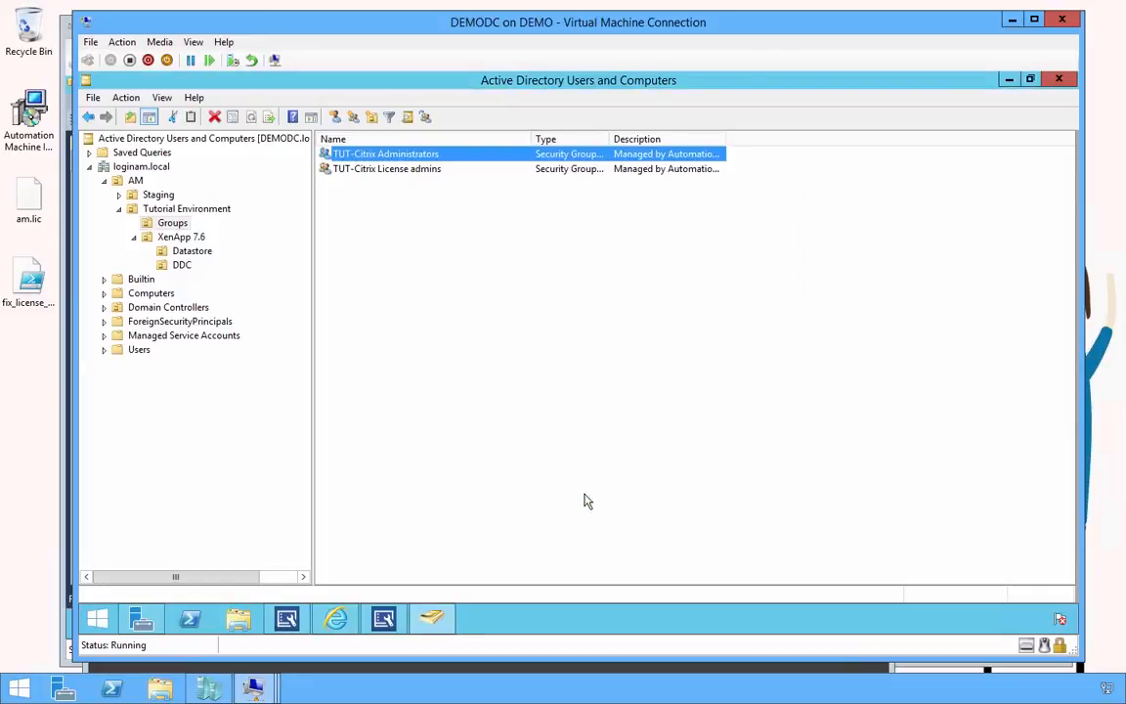
# Close the DEMODDC001 connection window and reopen DEMODDC001 from Hyper-V Manager
pyautogui.moveTo(256, 684)
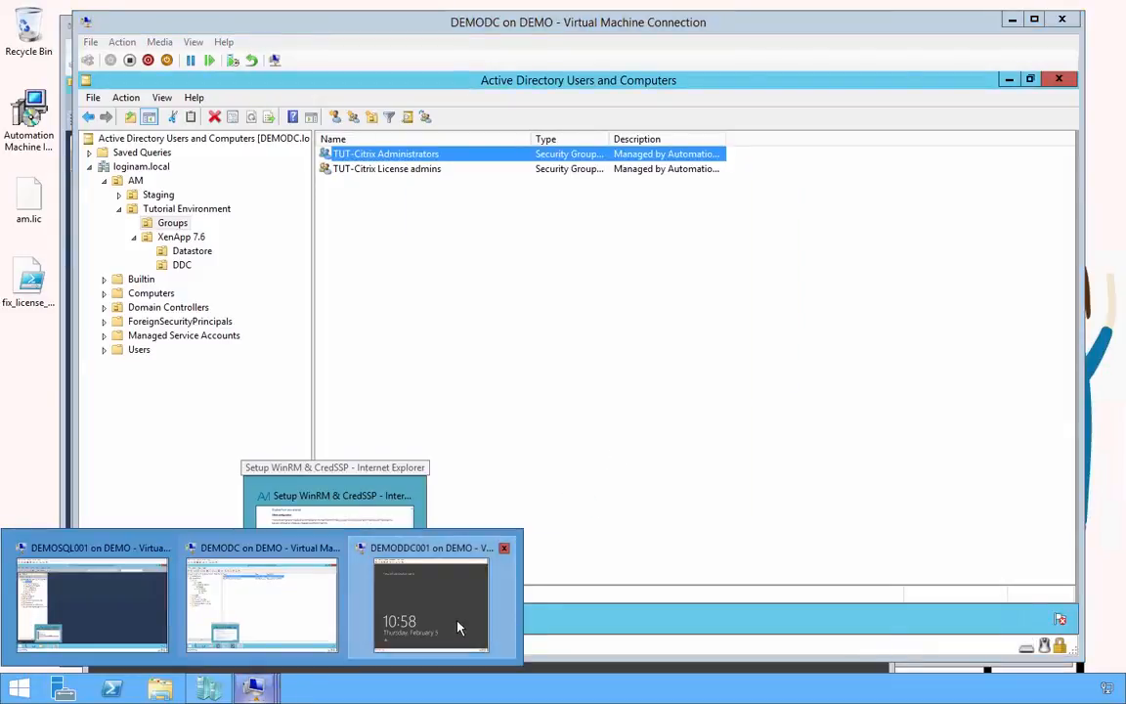
pyautogui.click(416, 562)
pyautogui.click(873, 29)
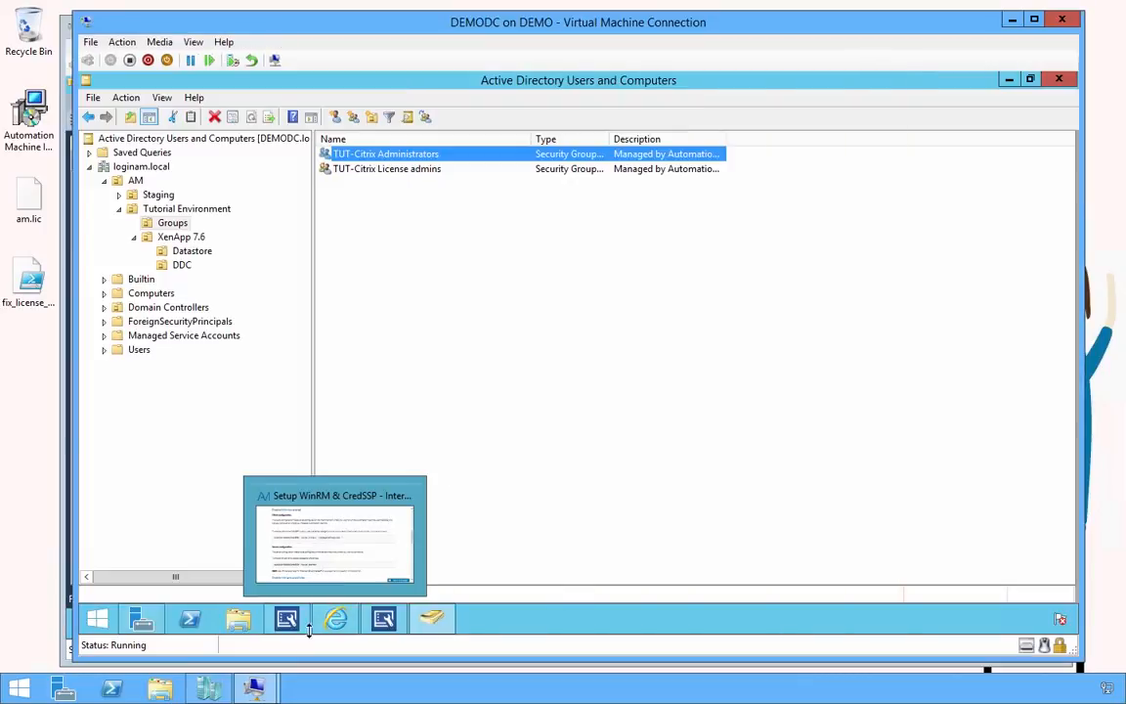
pyautogui.click(208, 689)
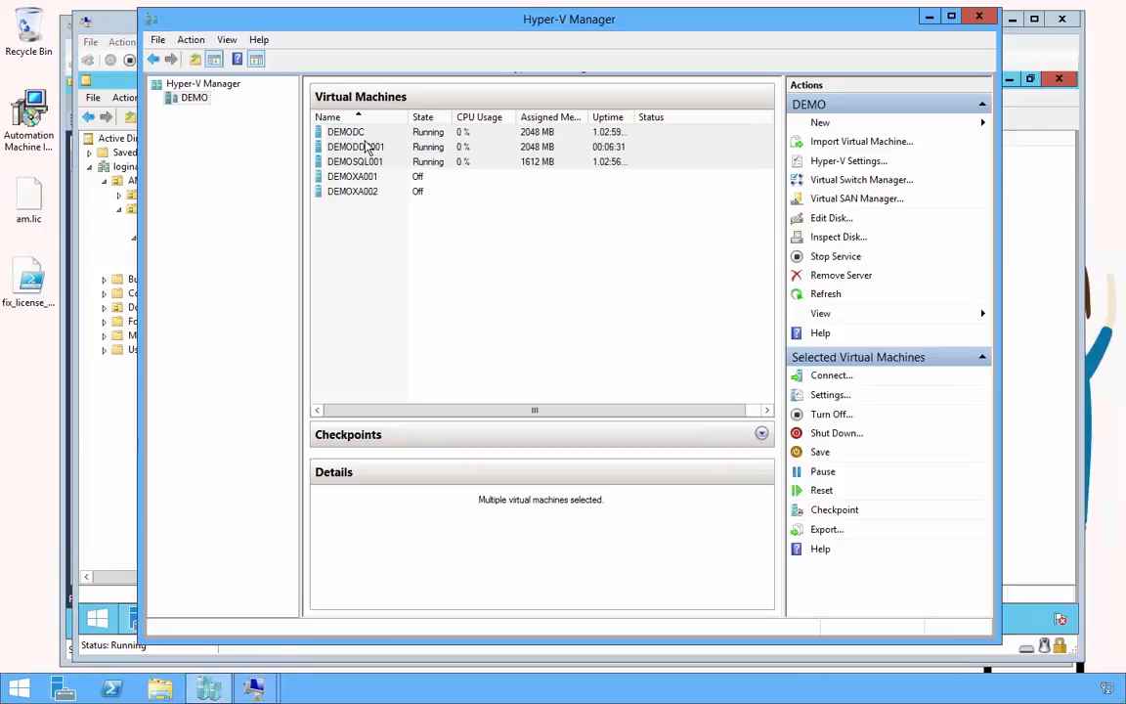
pyautogui.click(367, 146)
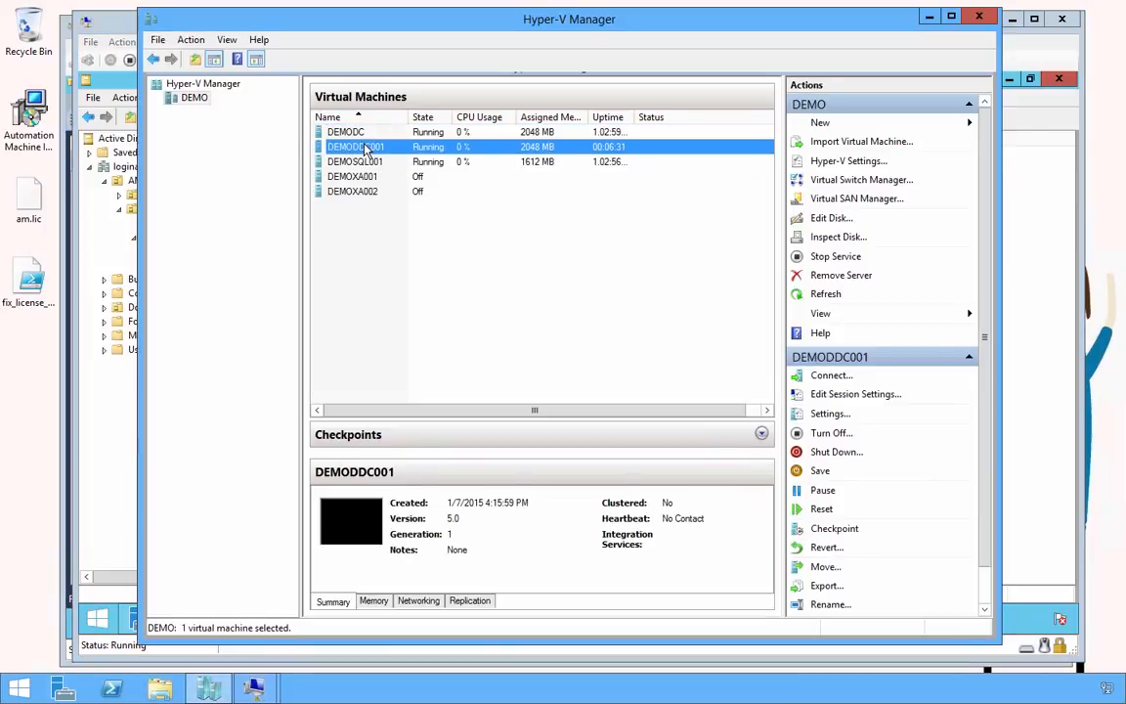
pyautogui.doubleClick(368, 147)
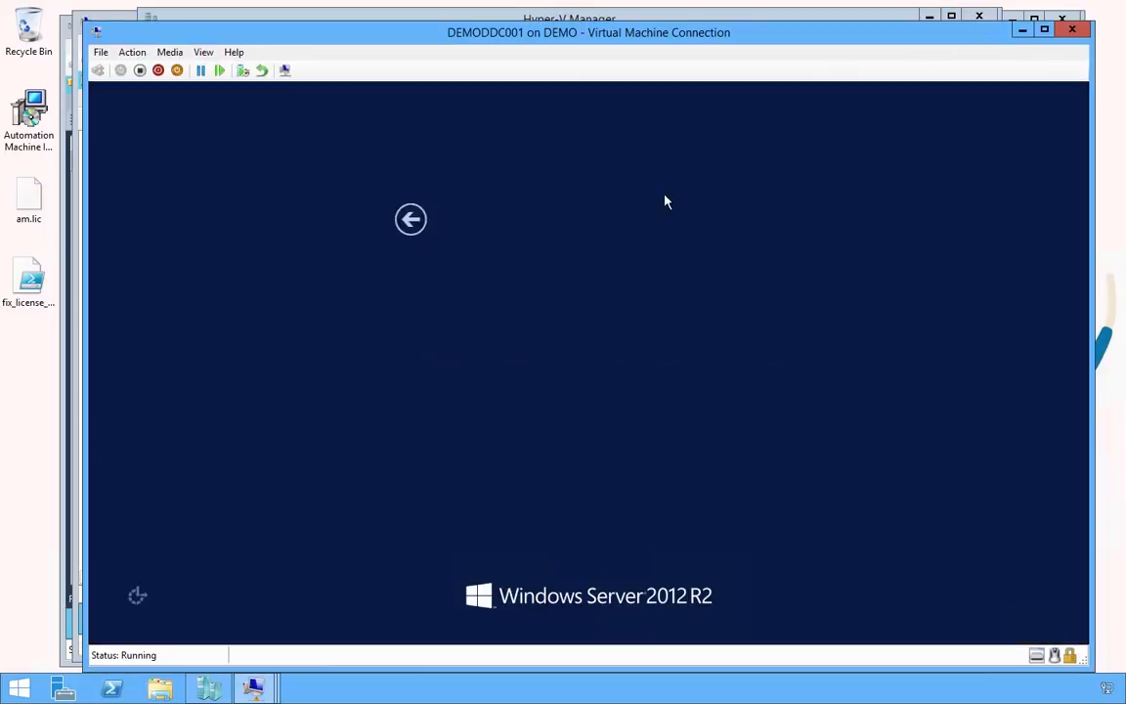
# Sign in as Other user with the domain administrator account and its password
pyautogui.click(630, 294)
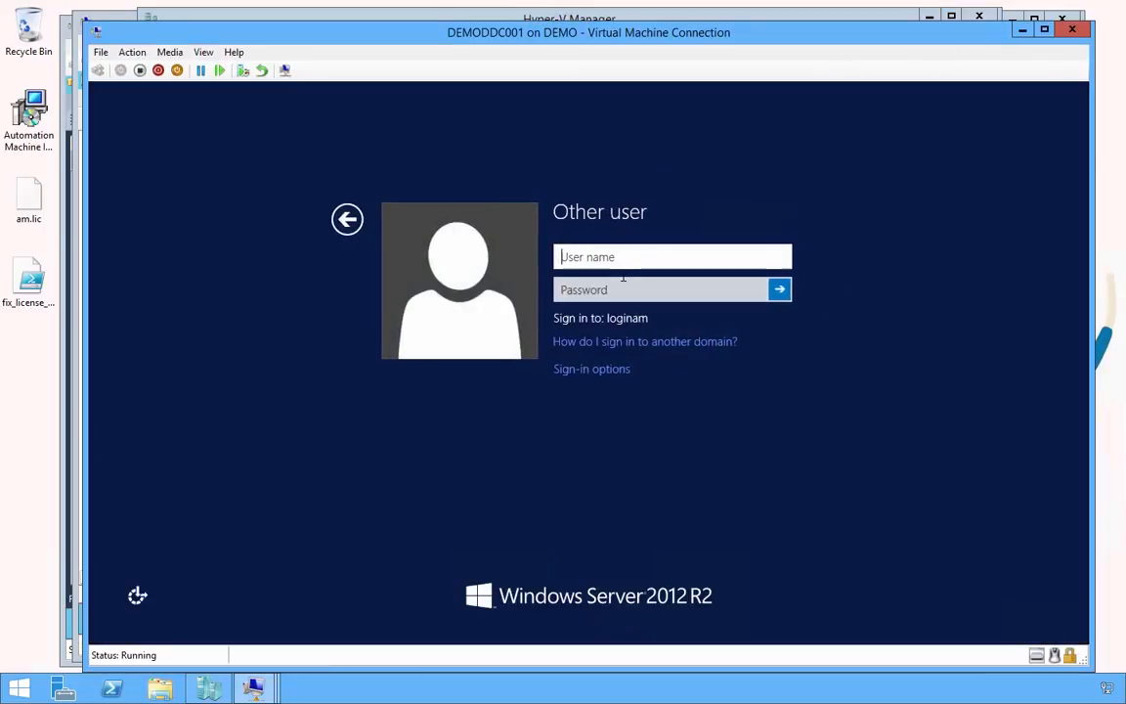
pyautogui.write('loginam')
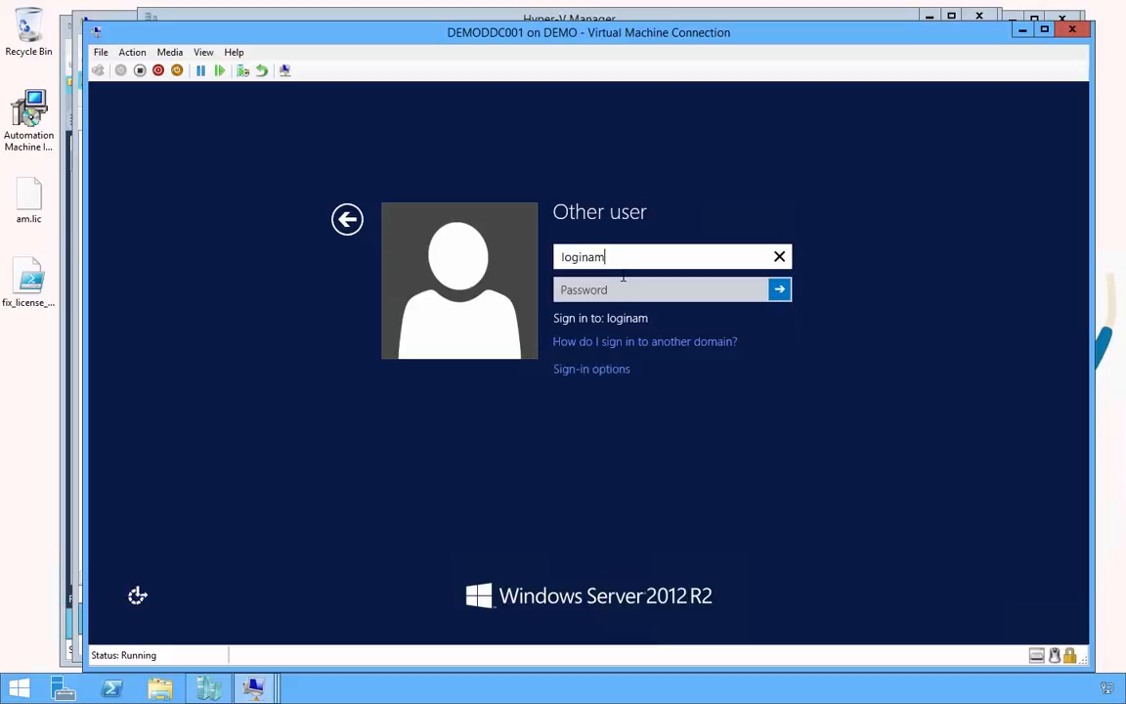
pyautogui.write('\\administrator')
pyautogui.press('Tab')
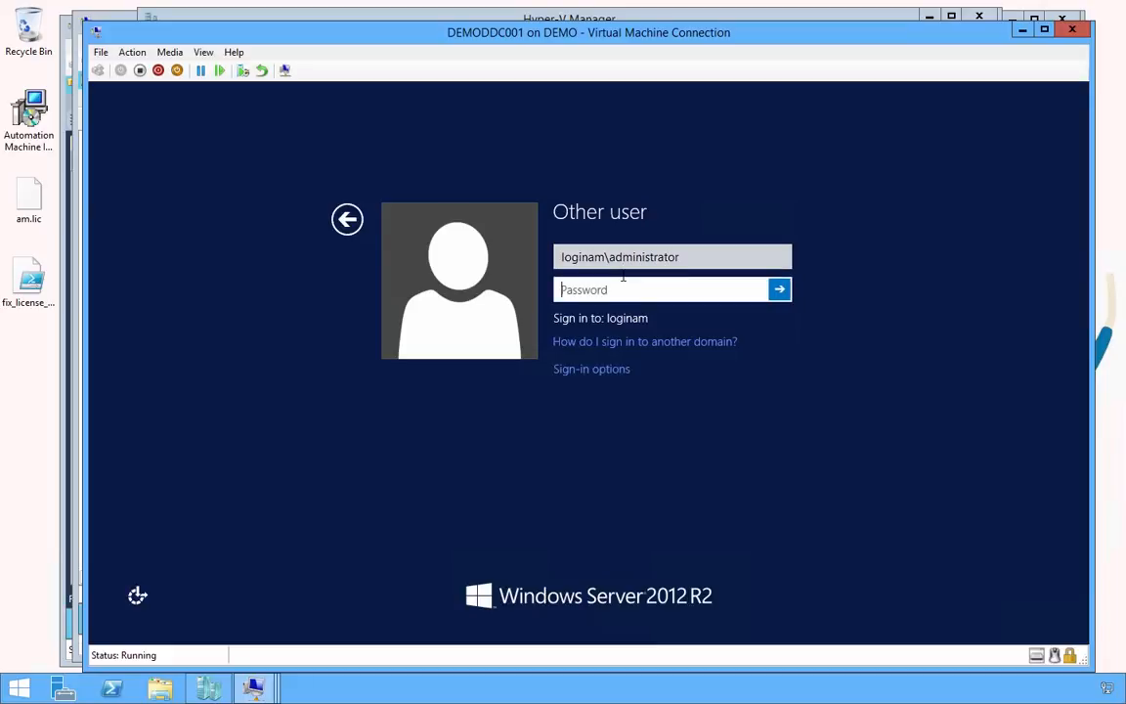
pyautogui.write('Pa')
pyautogui.press('Return')
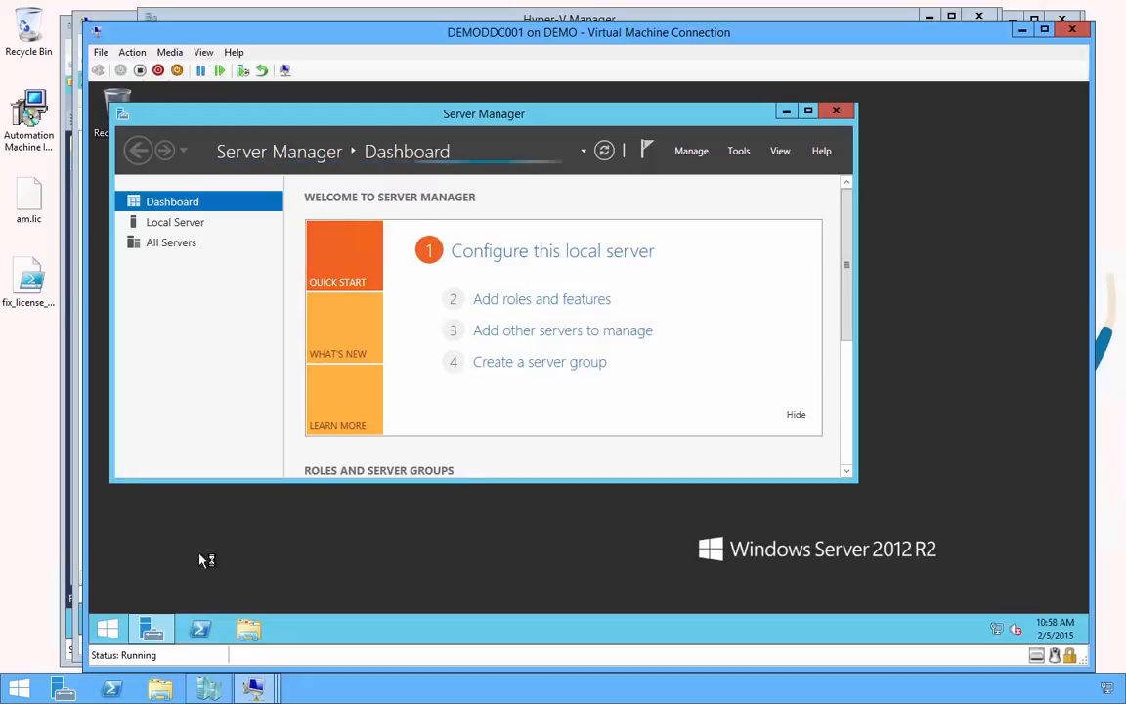
# Launch Citrix Studio on DEMODDC001 from the Start apps list
pyautogui.click(107, 629)
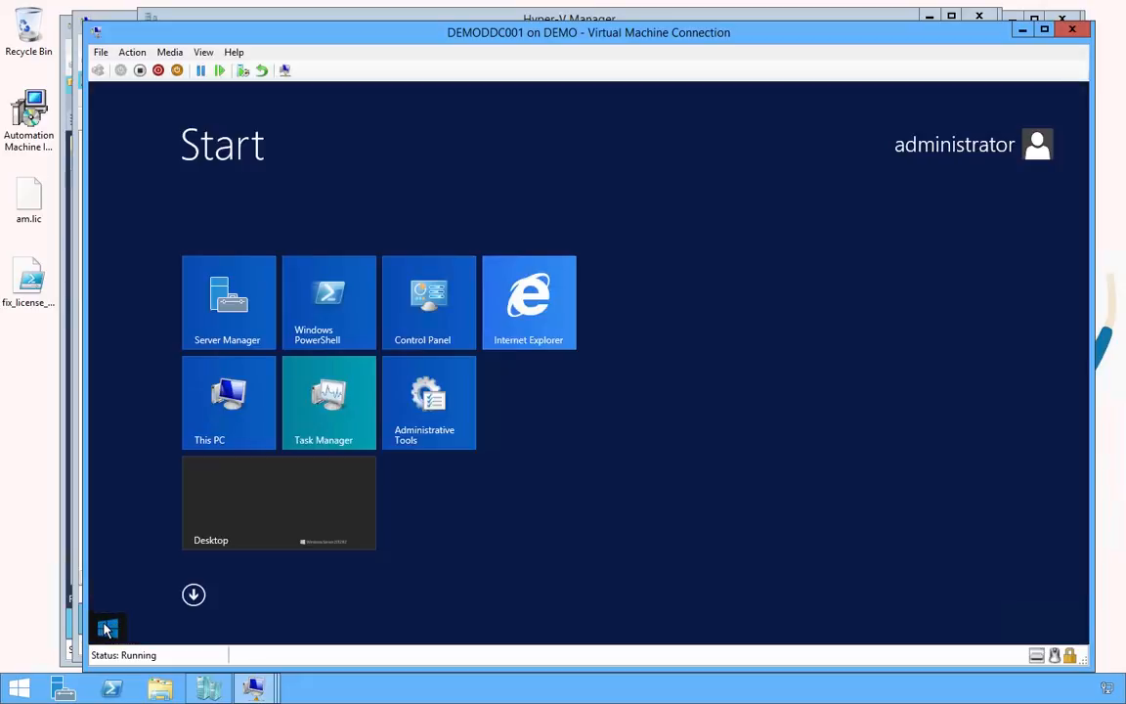
pyautogui.click(195, 597)
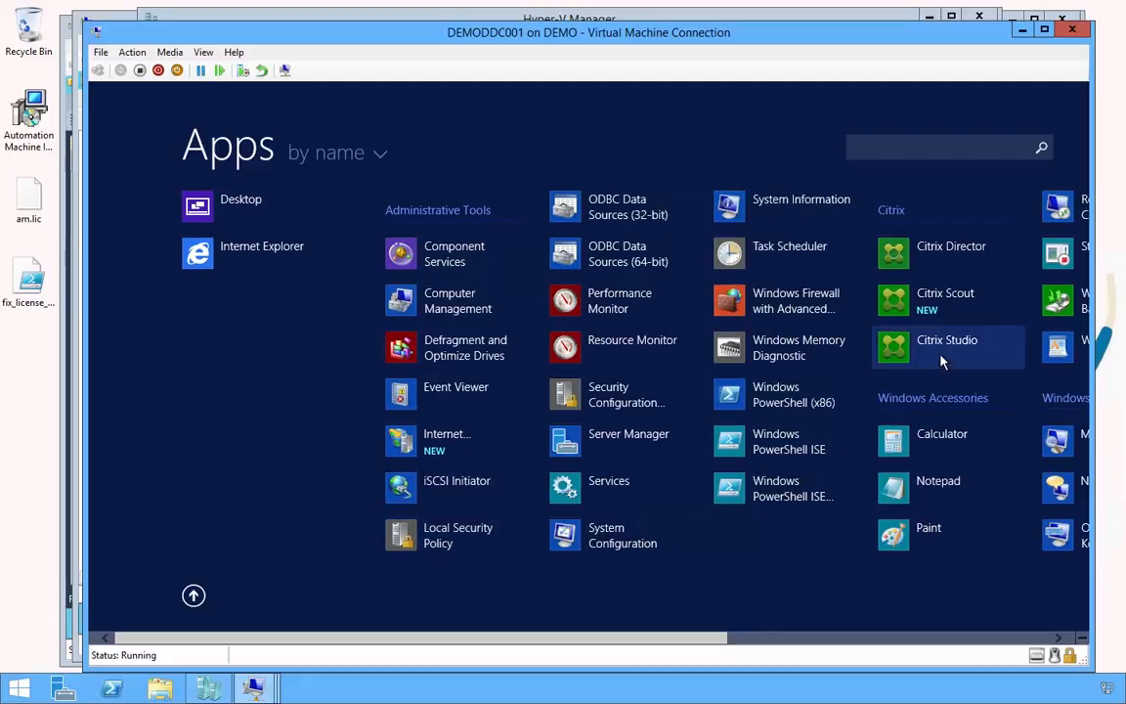
pyautogui.click(943, 360)
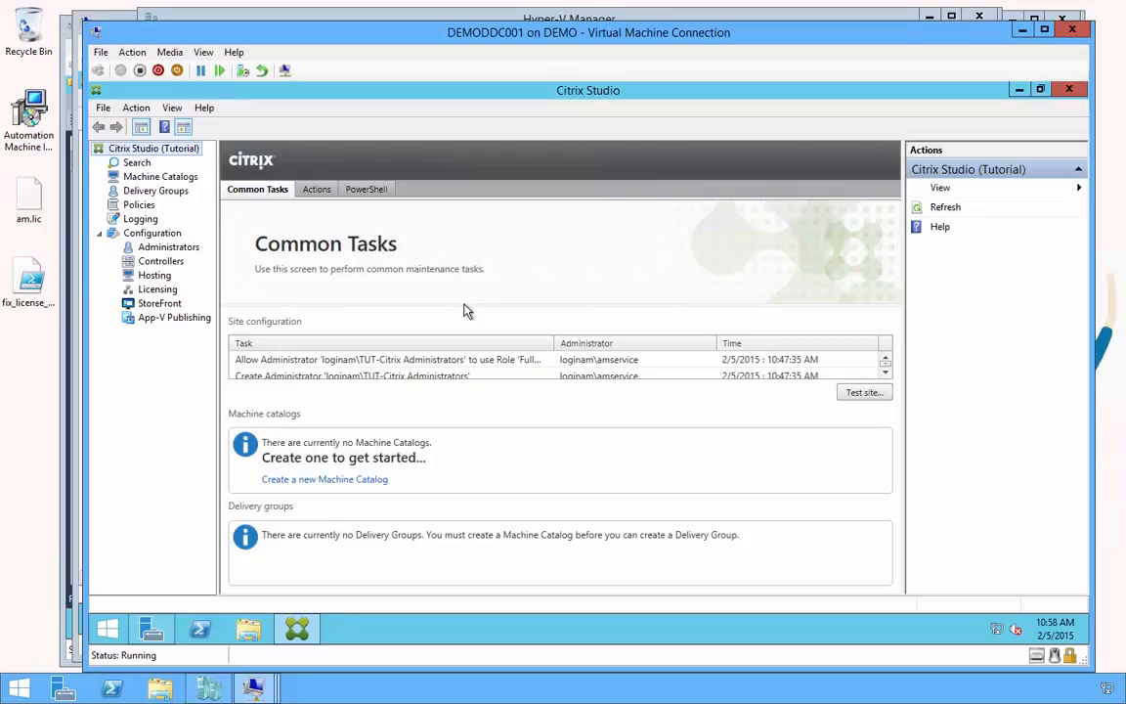
# Under Configuration > Administrators, dismiss the welcome, verify the Full Administrator role, and run Test site
pyautogui.click(168, 247)
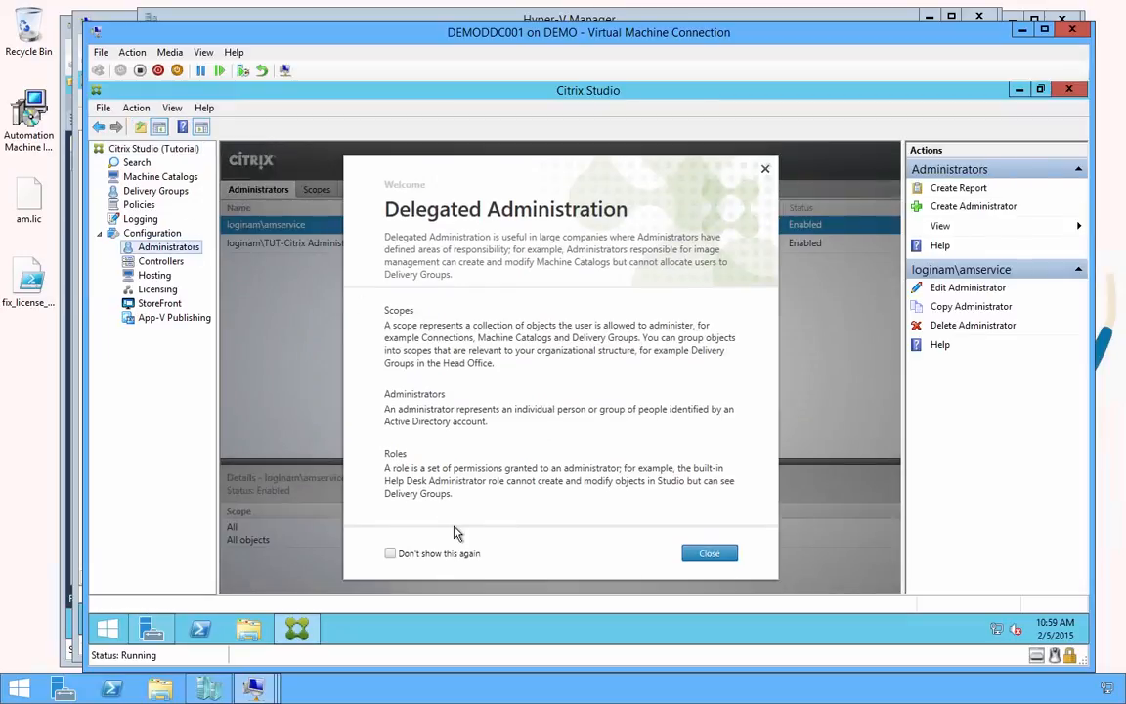
pyautogui.click(458, 553)
pyautogui.click(717, 553)
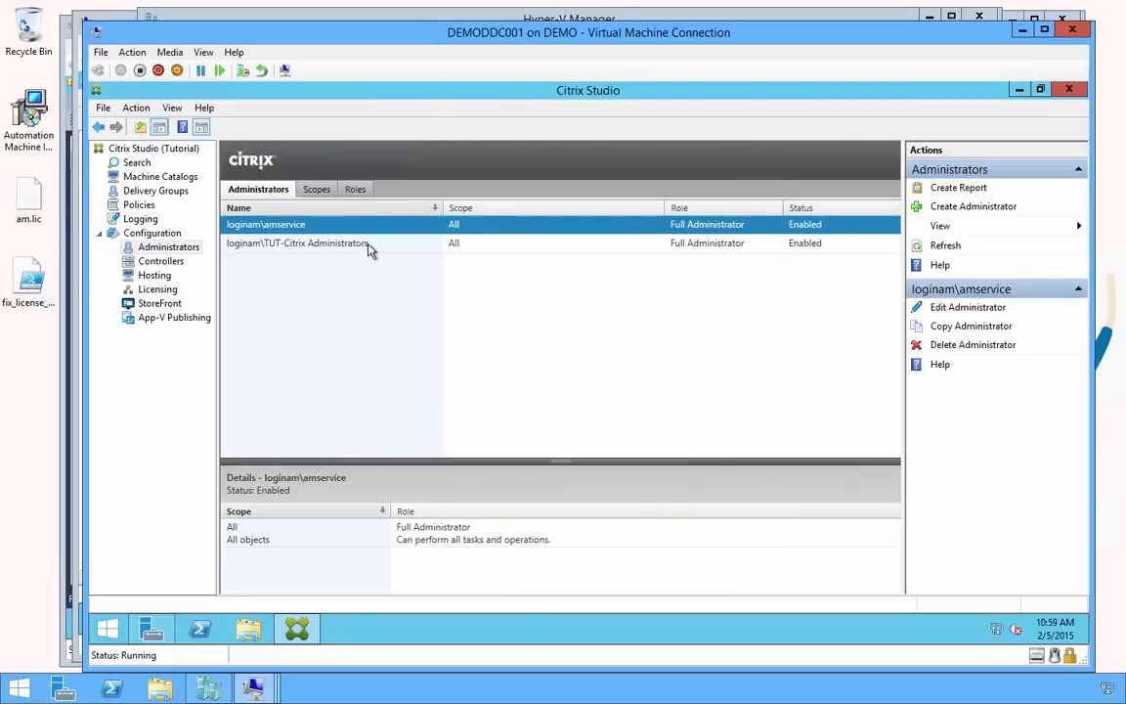
pyautogui.click(368, 247)
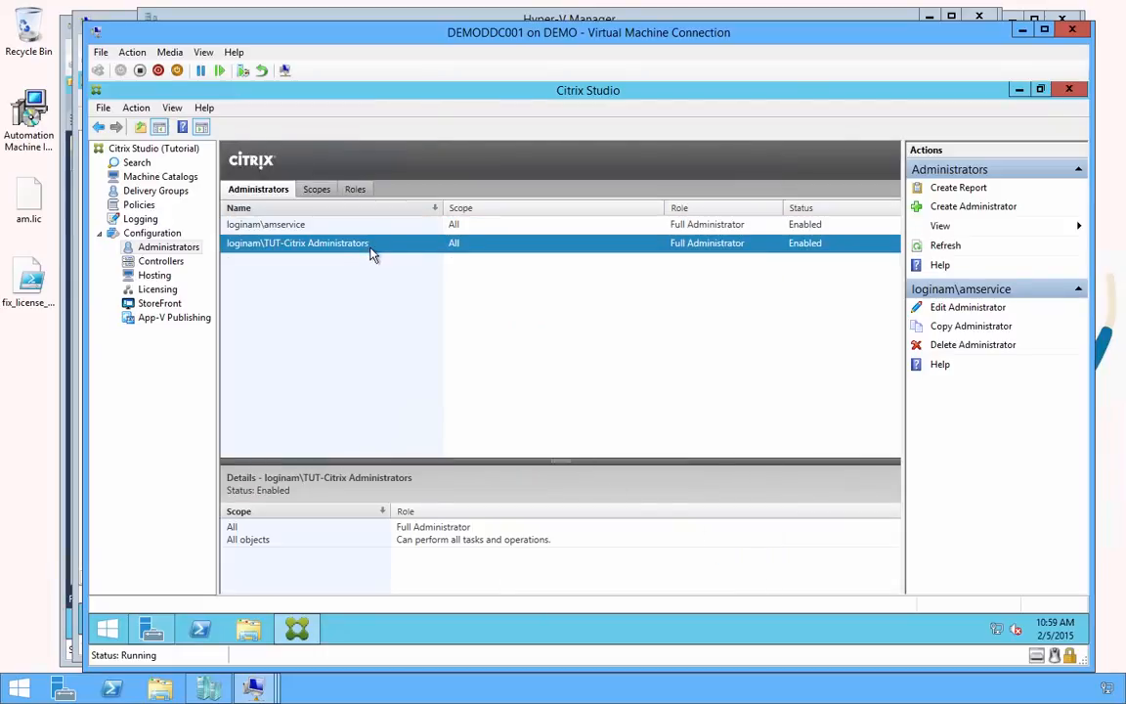
pyautogui.click(143, 148)
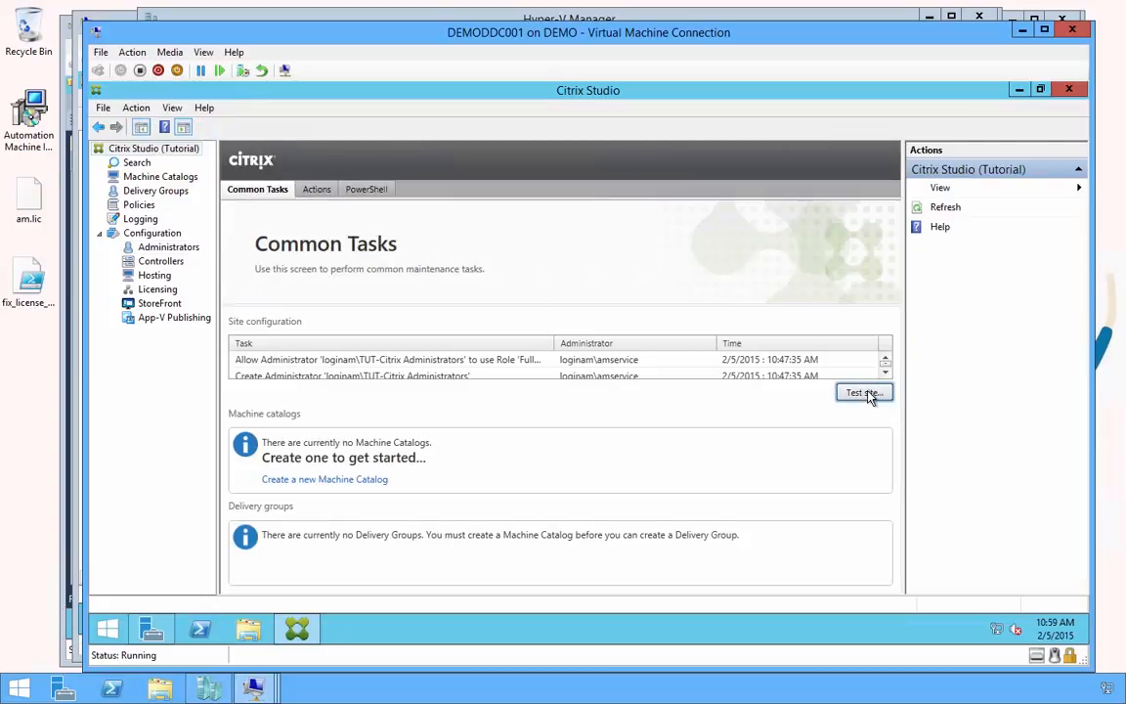
pyautogui.click(864, 393)
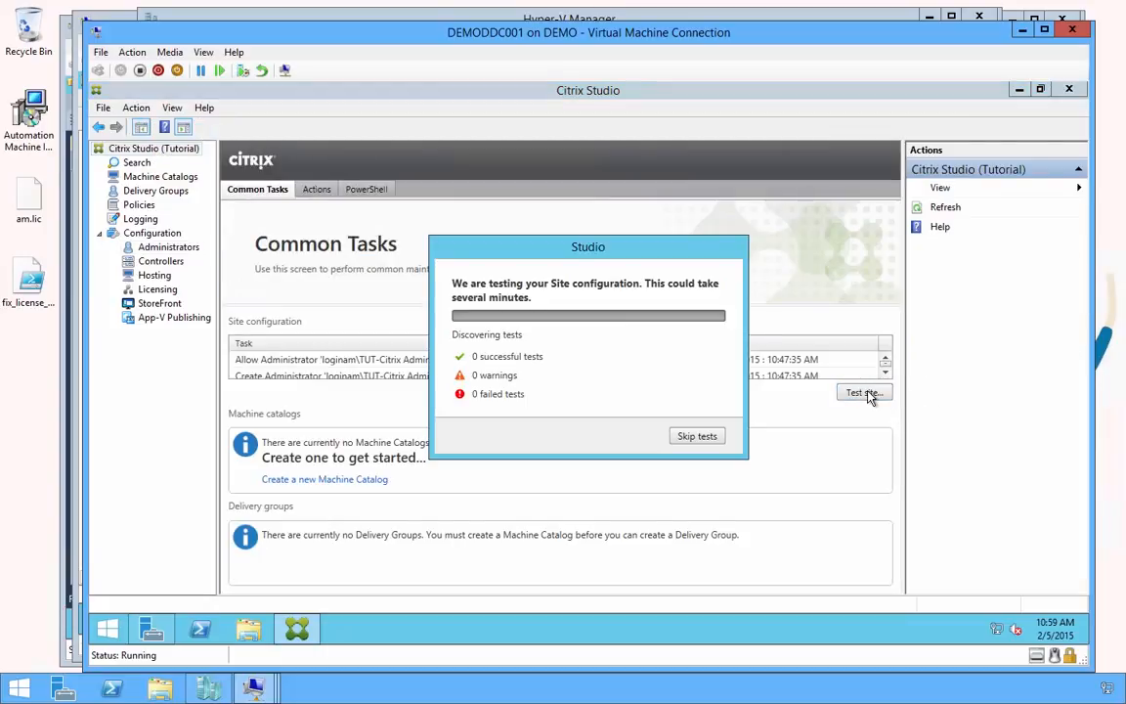